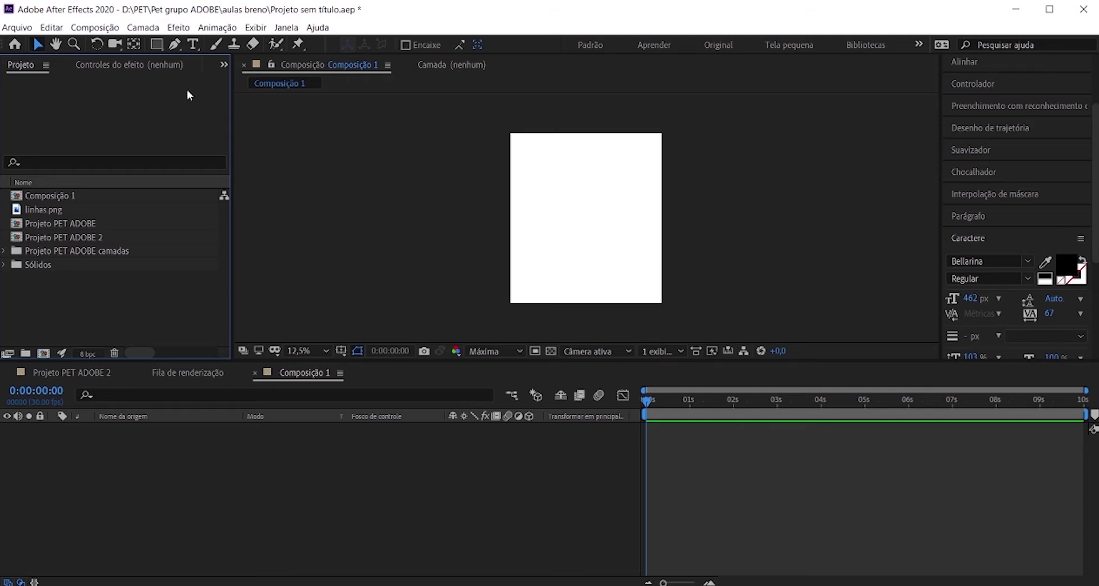
pyautogui.click(104, 29)
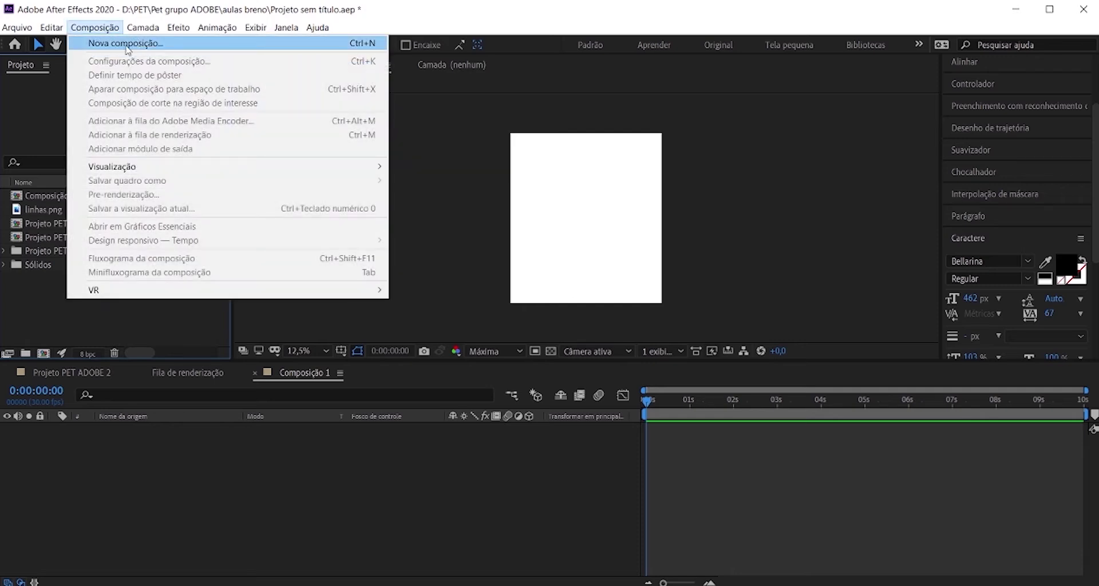
pyautogui.click(197, 46)
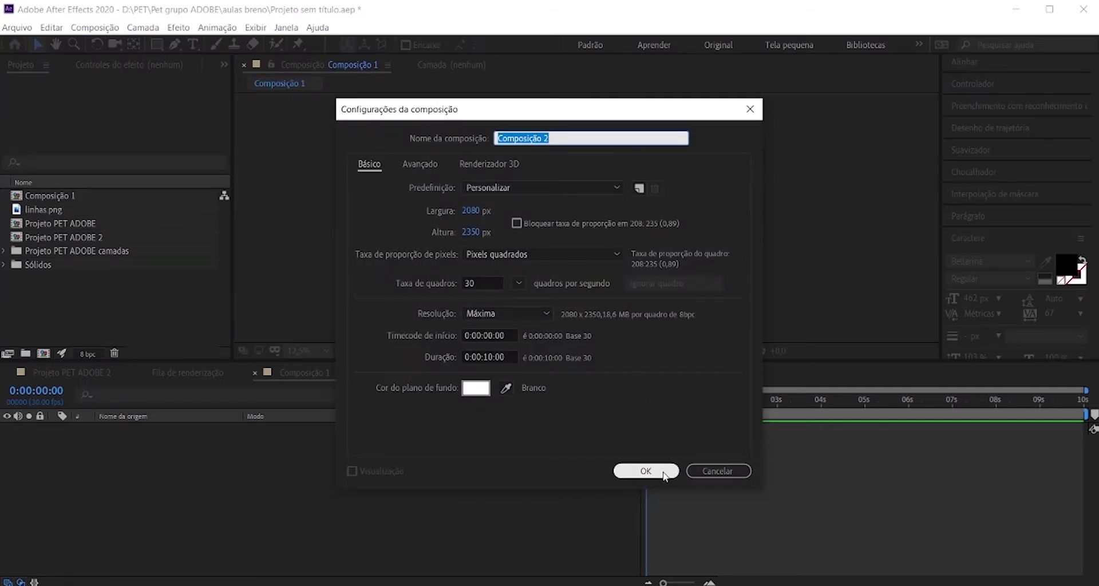
pyautogui.click(750, 109)
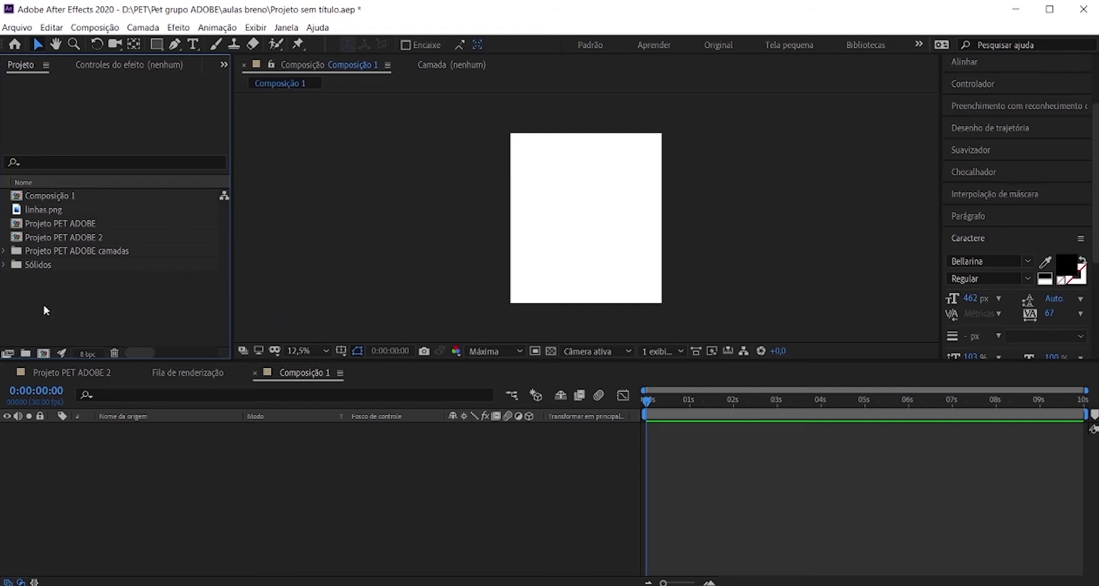
pyautogui.rightClick(86, 293)
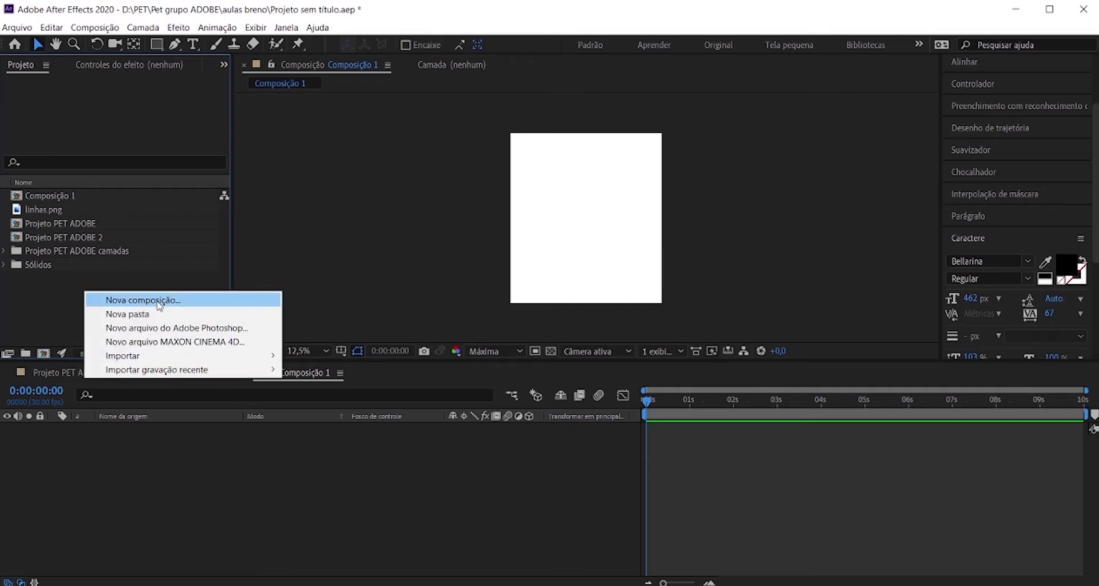
pyautogui.moveTo(153, 359)
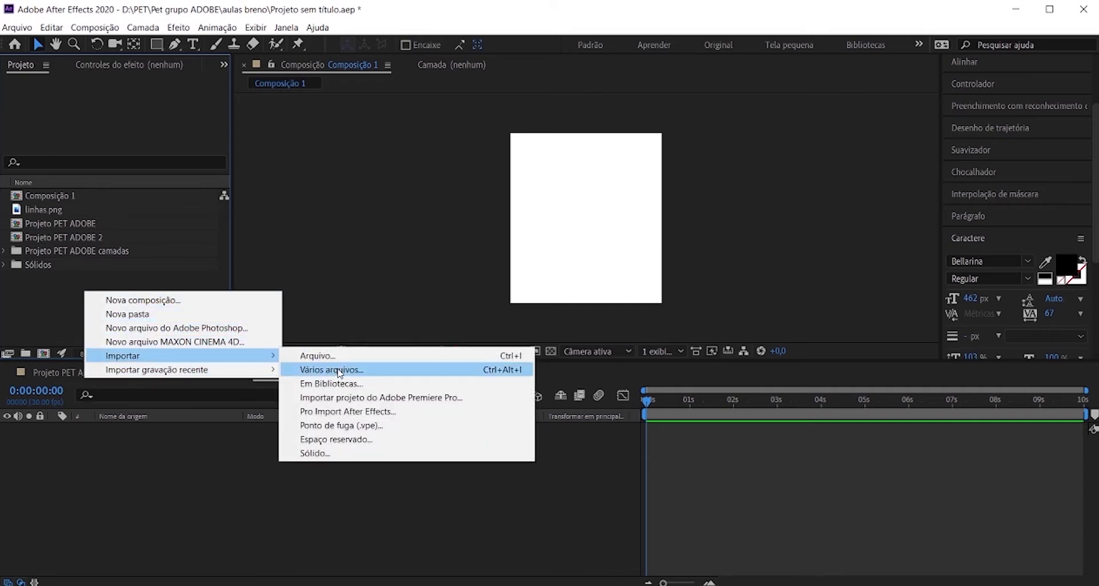
pyautogui.click(356, 356)
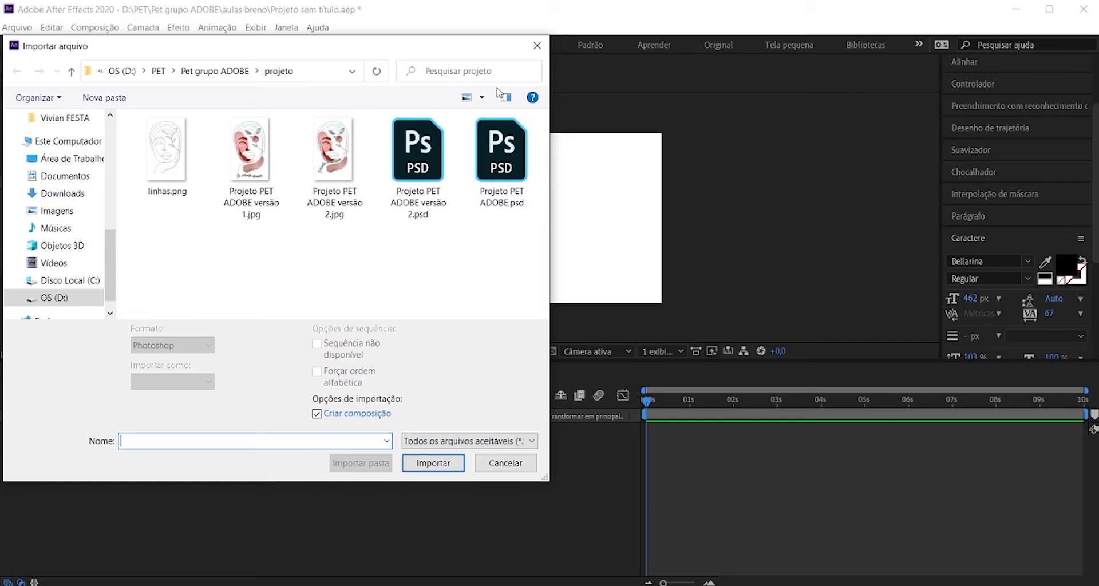
pyautogui.click(505, 151)
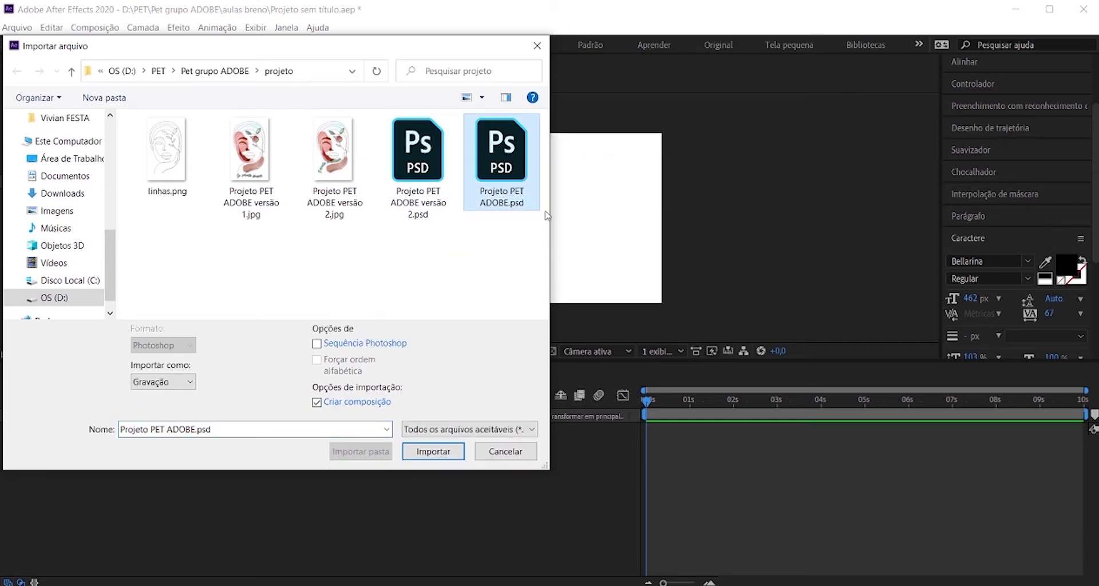
pyautogui.click(442, 452)
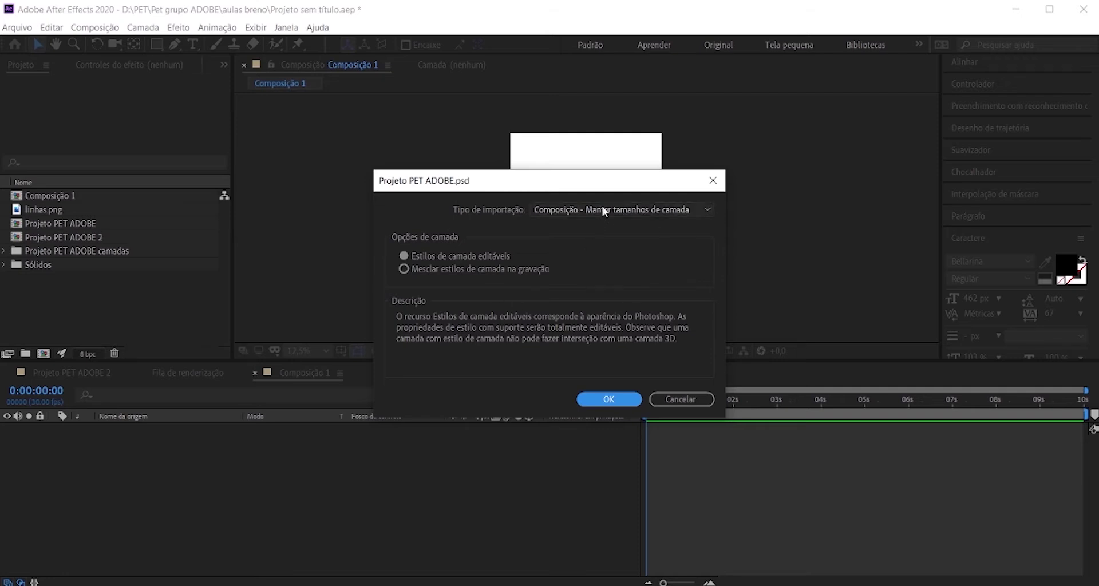
pyautogui.click(568, 211)
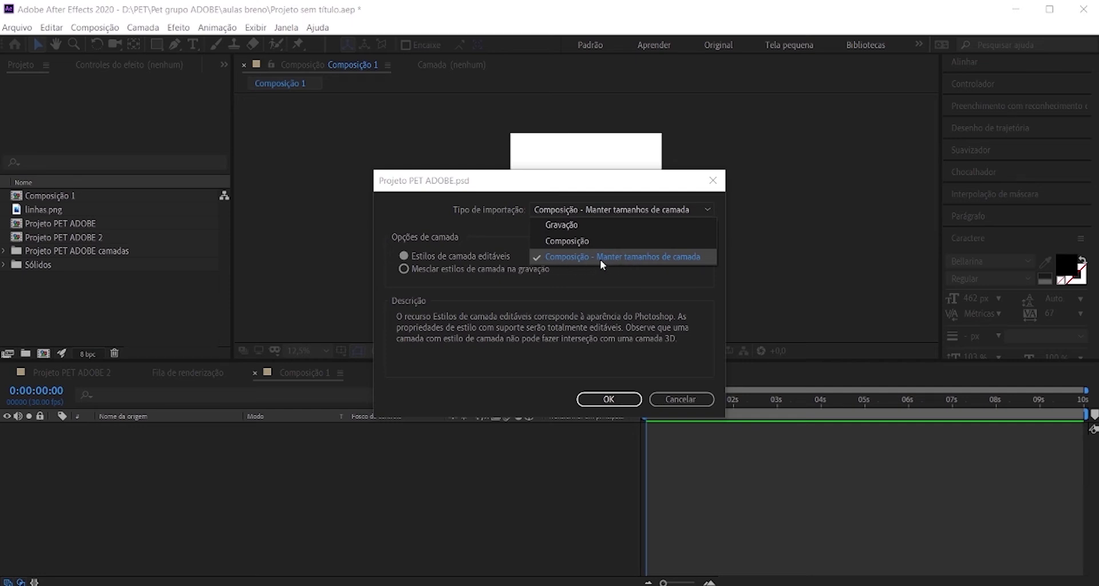
pyautogui.click(463, 287)
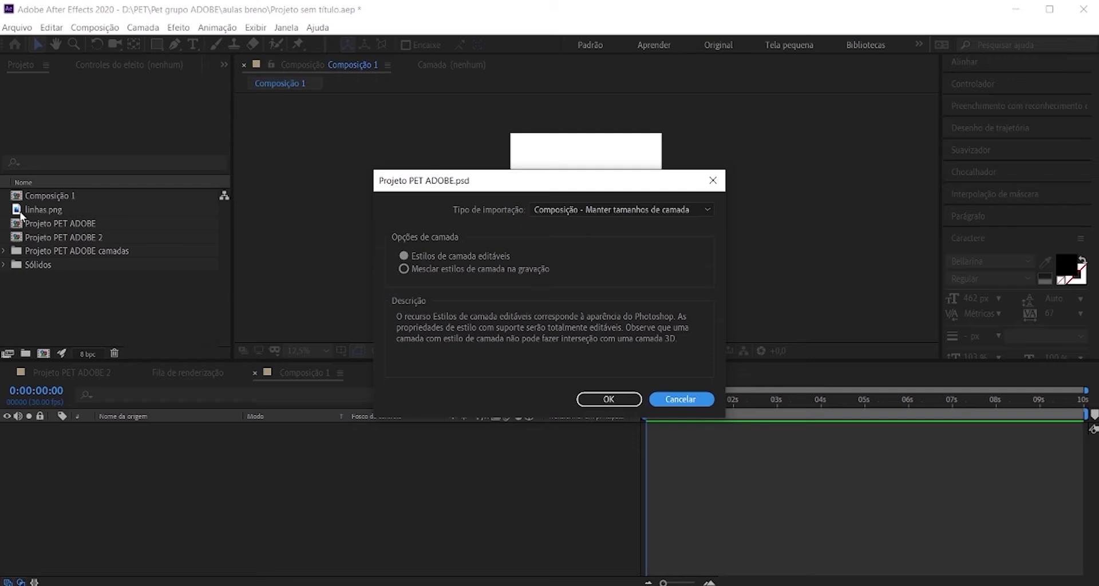
pyautogui.click(677, 399)
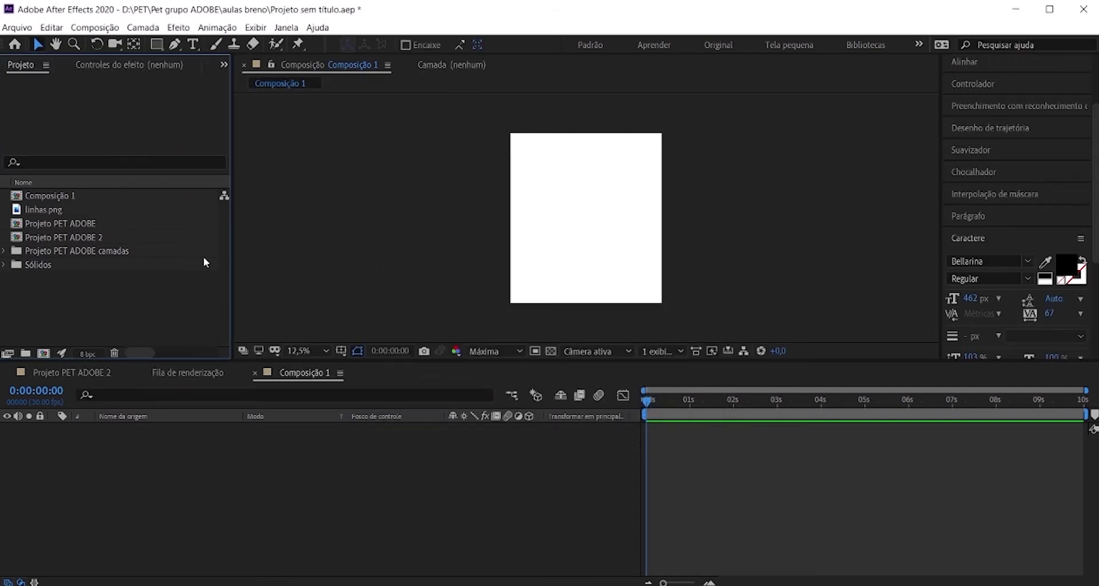
# Add the Projeto PET ADOBE composition to Composição 1 as a layer and place it slightly lower in the frame.
pyautogui.click(64, 228)
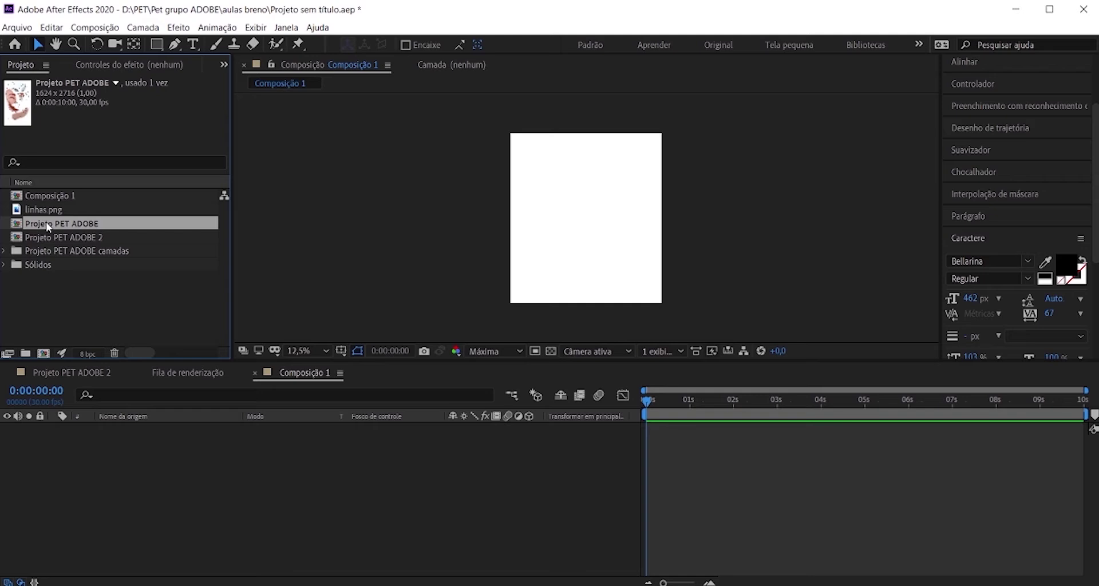
pyautogui.moveTo(46, 221); pyautogui.dragTo(85, 455)
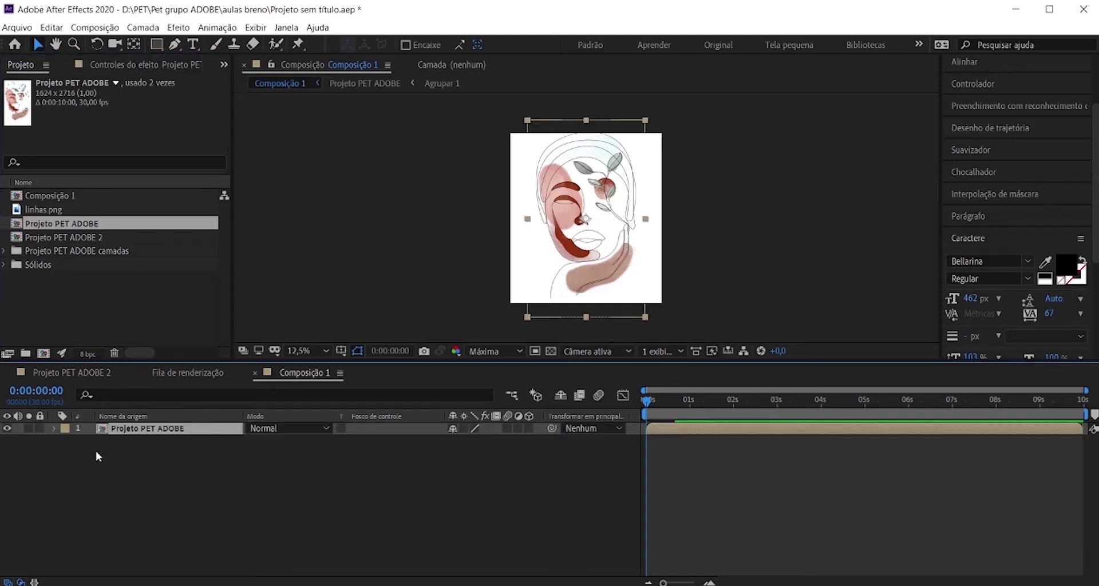
pyautogui.click(118, 453)
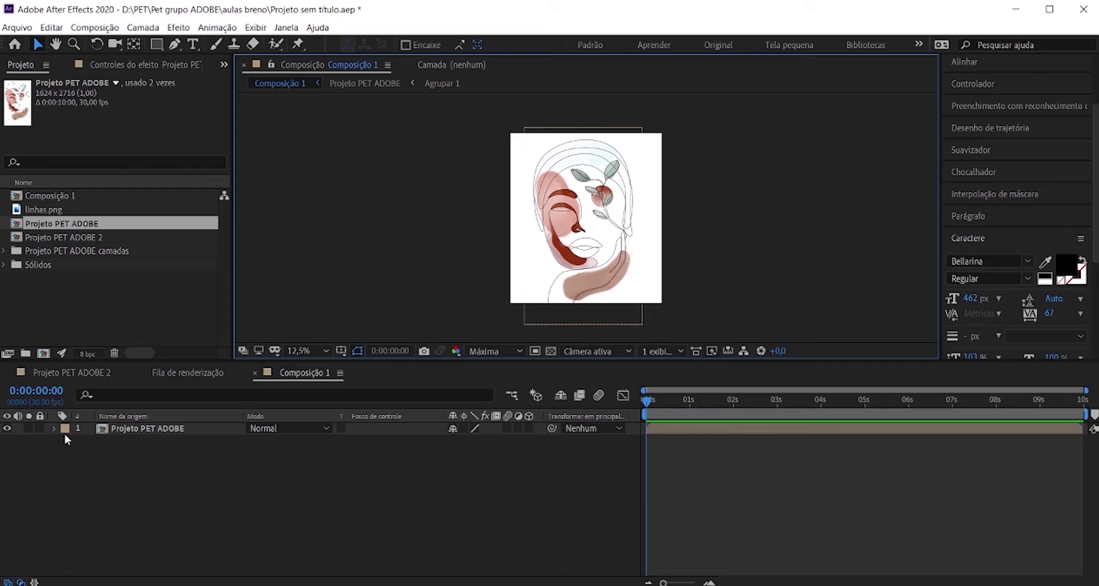
# Open the nested Projeto PET ADOBE composition and its Agrupar 1 group to examine the illustration's separate layers.
pyautogui.click(145, 435)
pyautogui.doubleClick(144, 433)
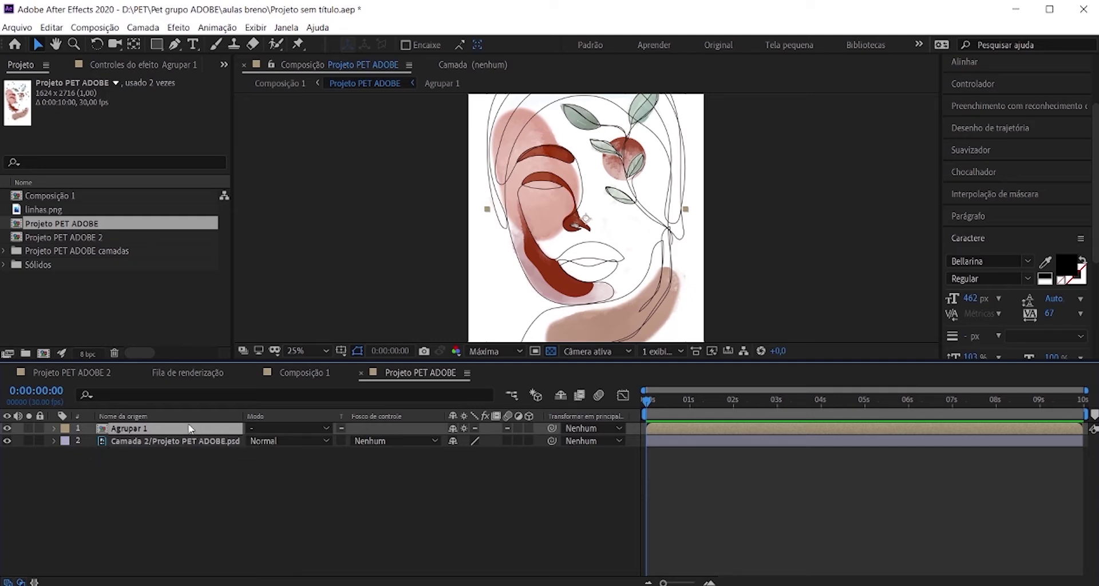
pyautogui.click(111, 442)
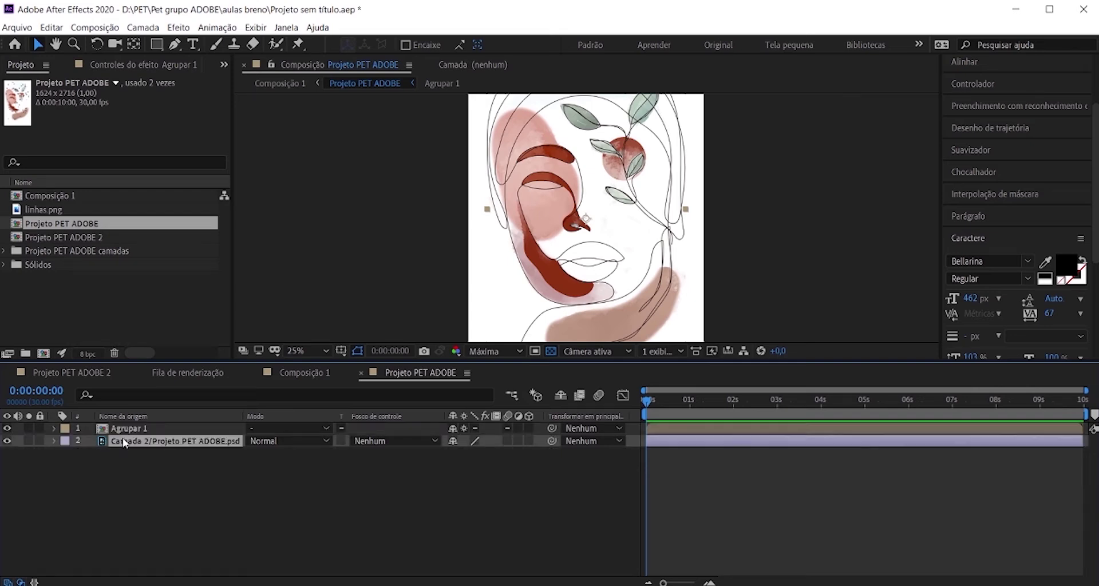
pyautogui.doubleClick(123, 430)
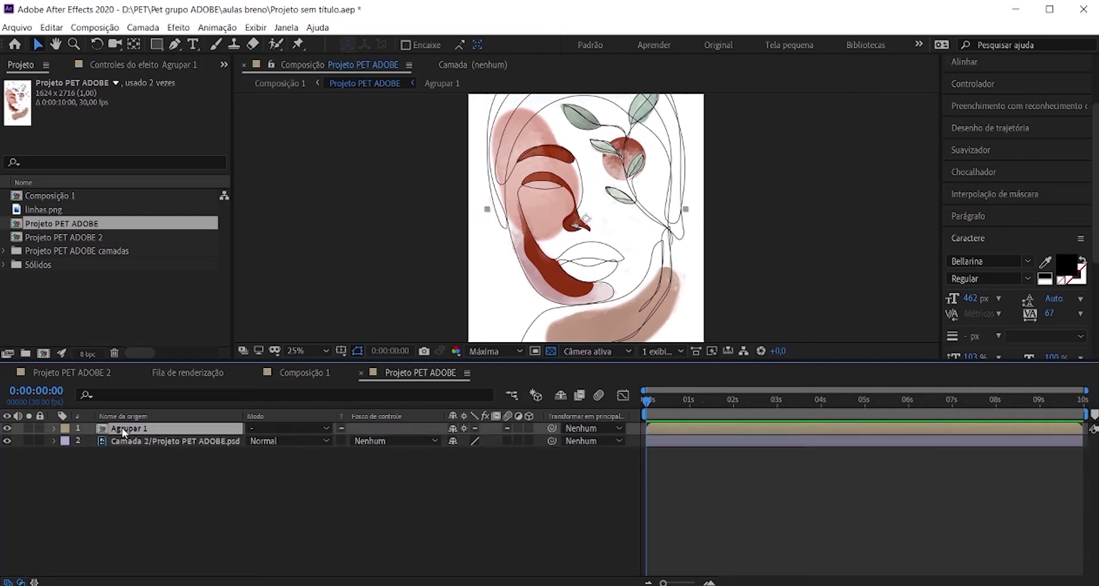
pyautogui.scroll(-2, 138, 441)
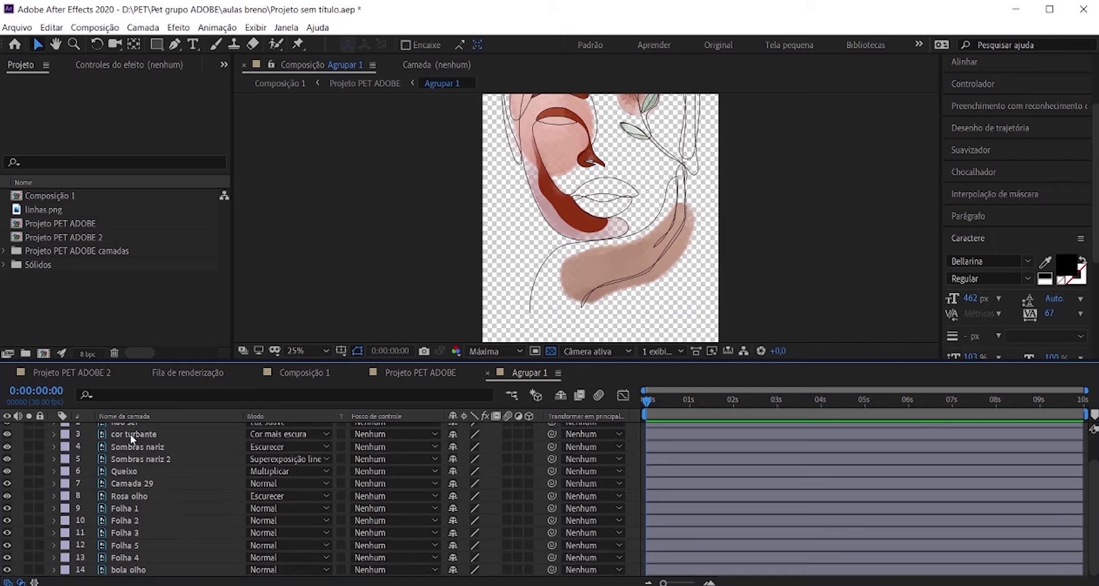
pyautogui.scroll(2, 180, 507)
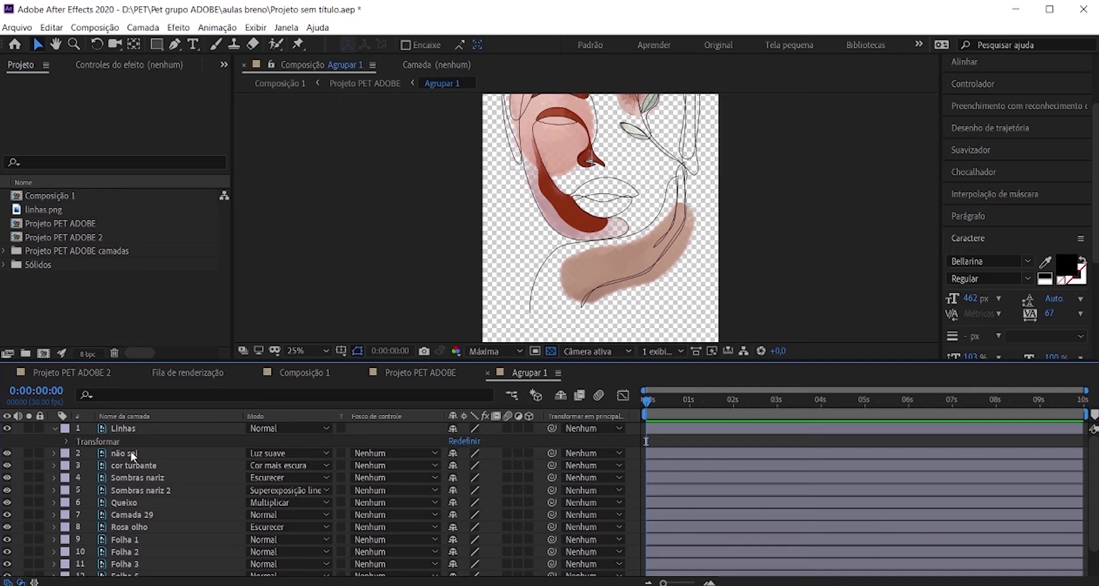
pyautogui.scroll(1, 744, 222)
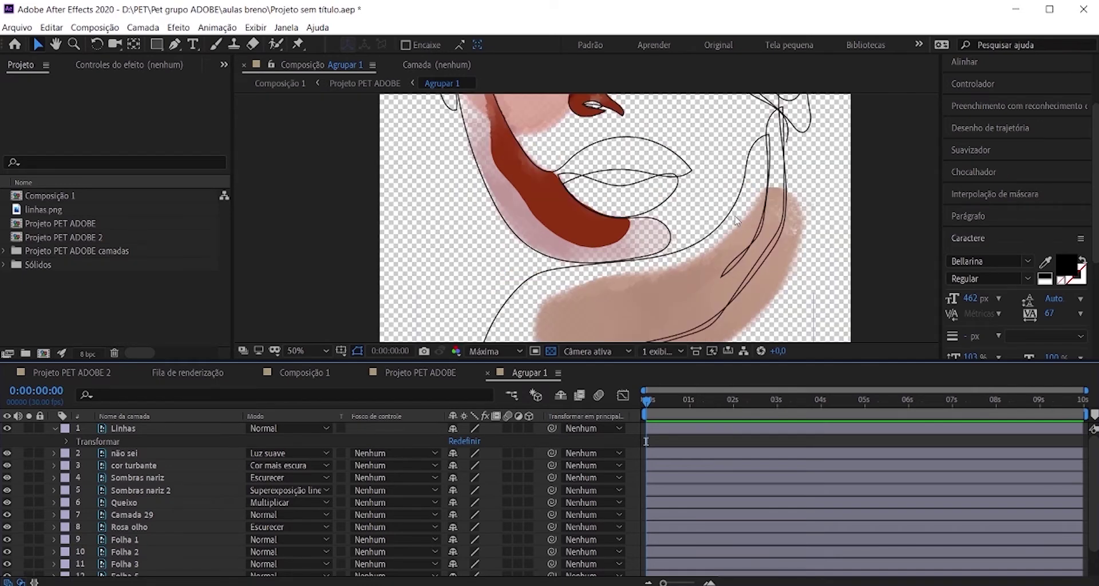
pyautogui.scroll(-3, 726, 220)
pyautogui.scroll(2, 687, 196)
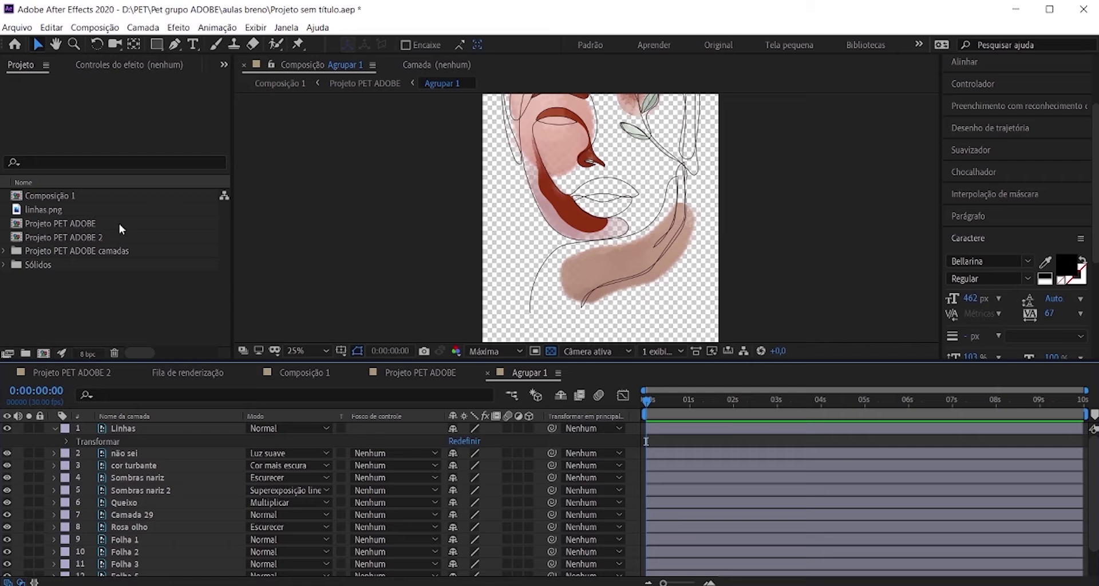
# Return to Composição 1 and create a white solid layer of 2080 x 2350 px.
pyautogui.click(414, 374)
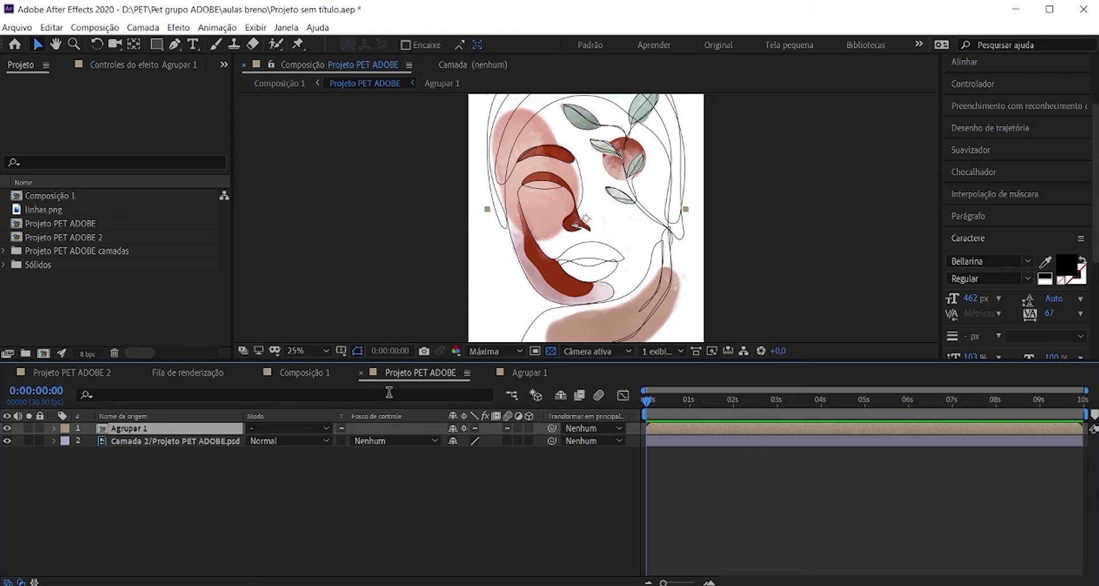
pyautogui.click(302, 375)
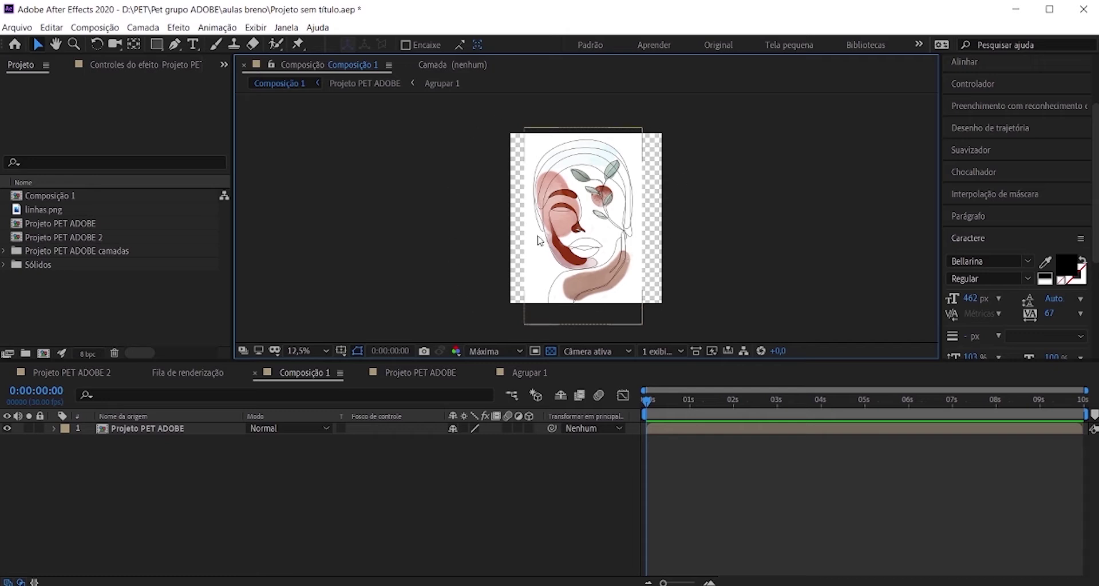
pyautogui.rightClick(146, 457)
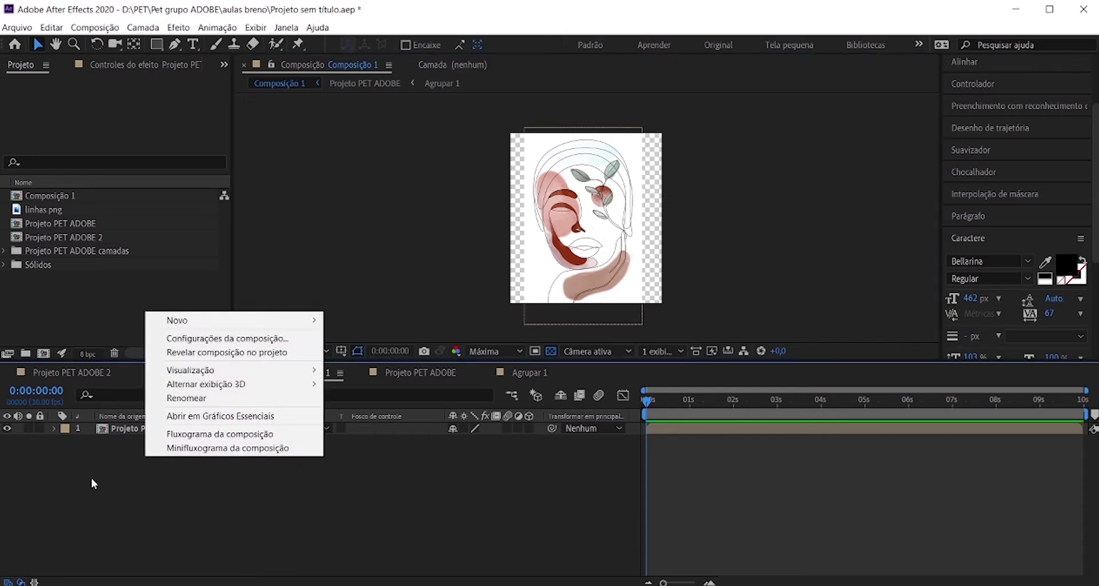
pyautogui.click(233, 497)
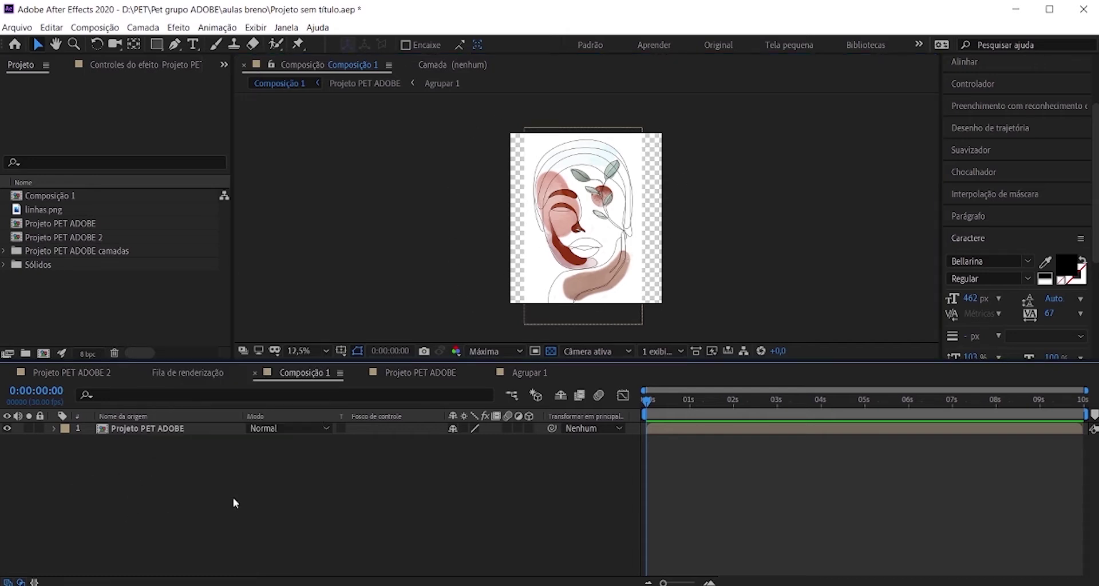
pyautogui.rightClick(209, 465)
pyautogui.moveTo(238, 328)
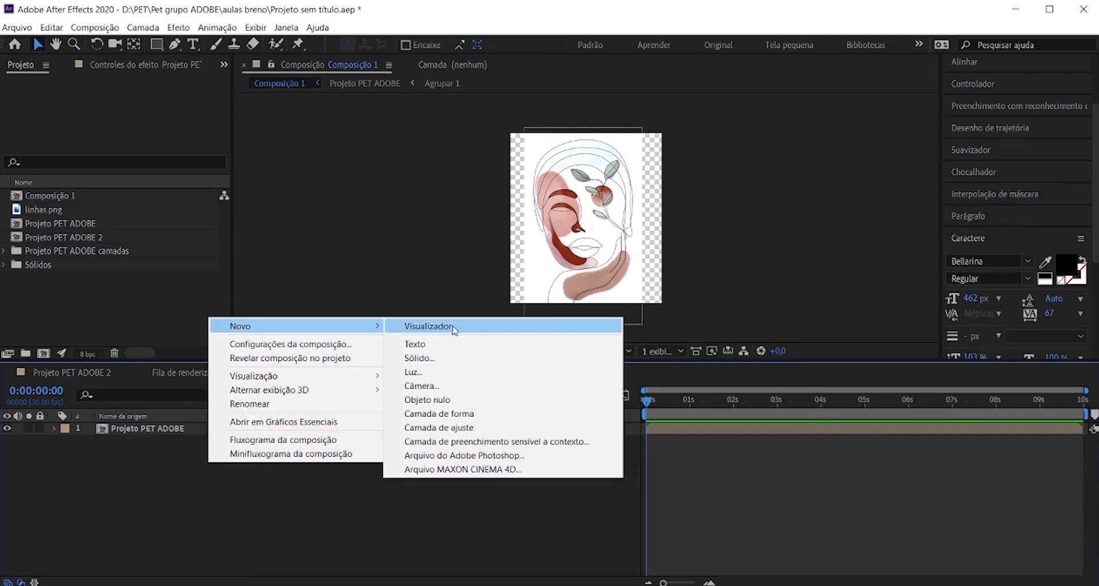
pyautogui.click(450, 362)
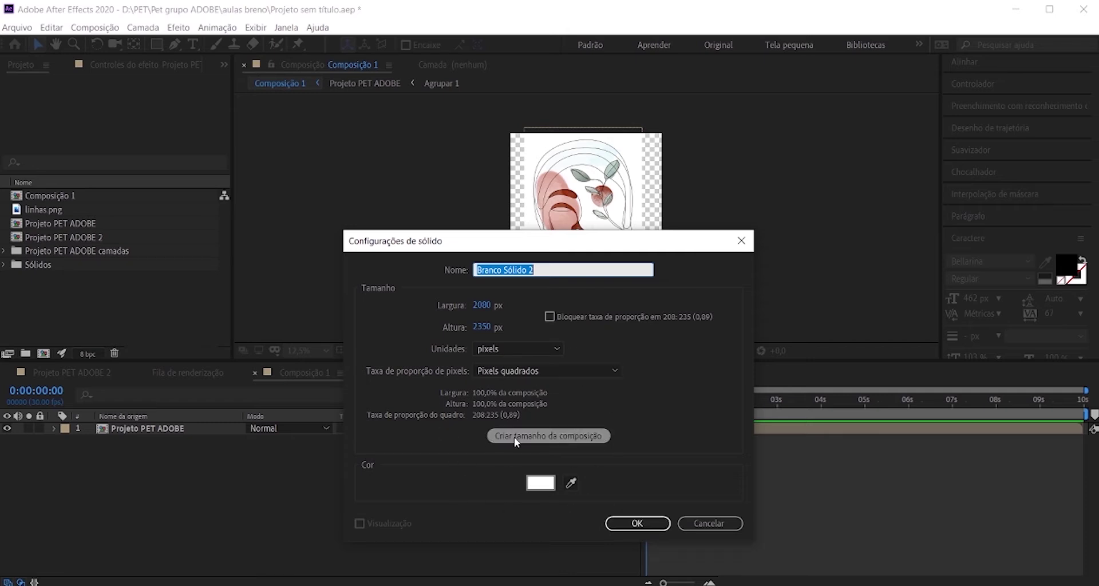
pyautogui.click(636, 524)
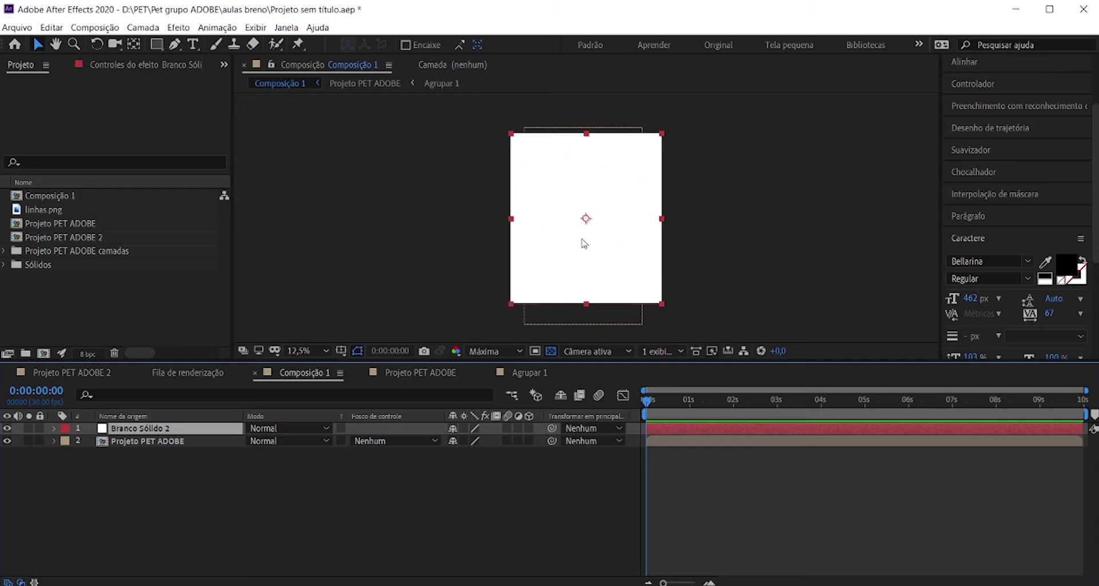
# Move the white solid below the Projeto PET ADOBE layer so it serves as the background.
pyautogui.press('F2')
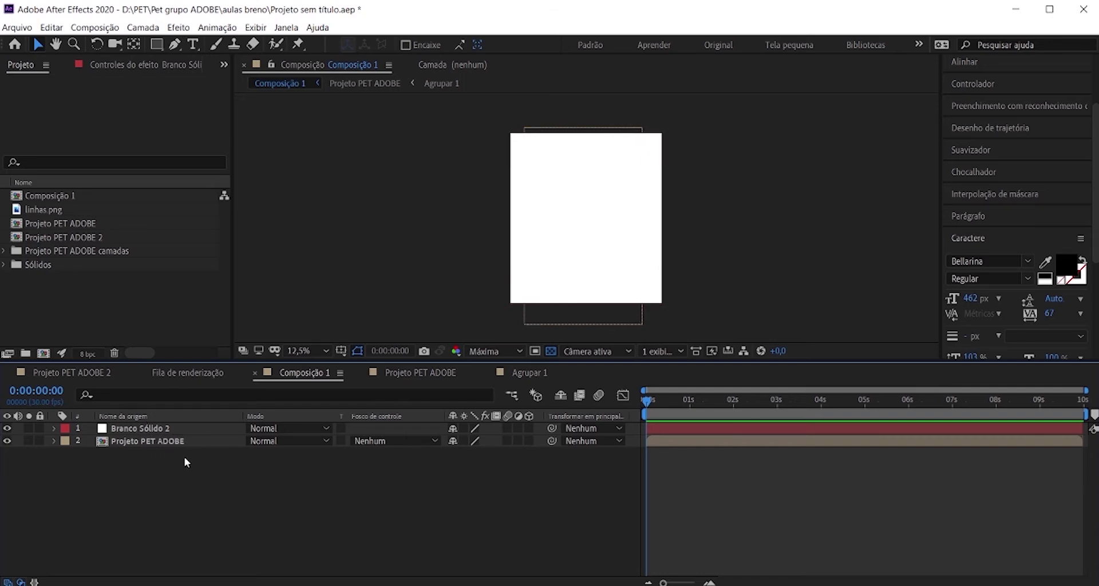
pyautogui.click(134, 427)
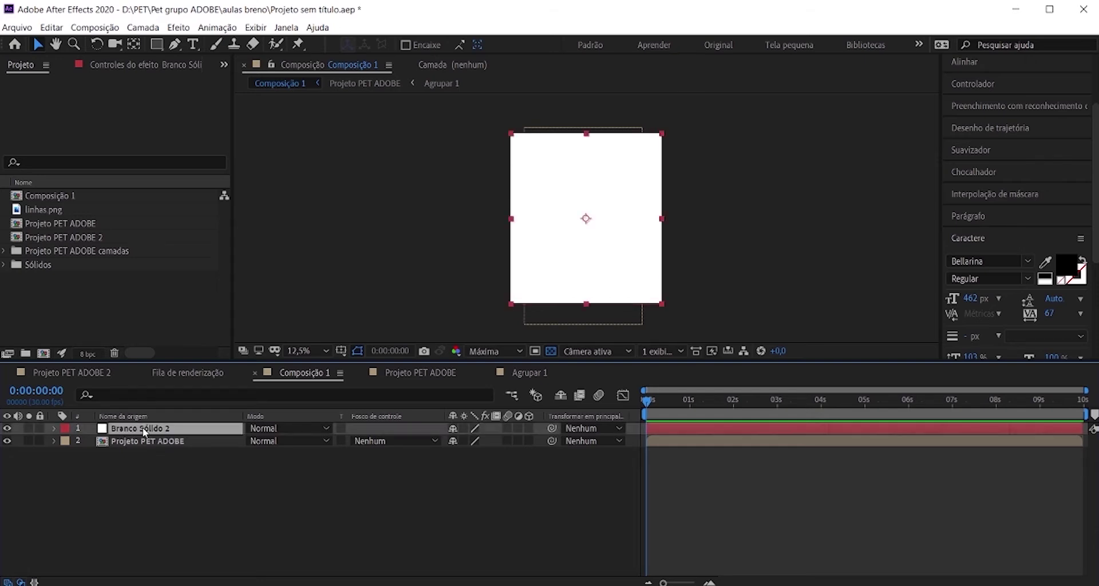
pyautogui.moveTo(145, 432); pyautogui.dragTo(146, 465)
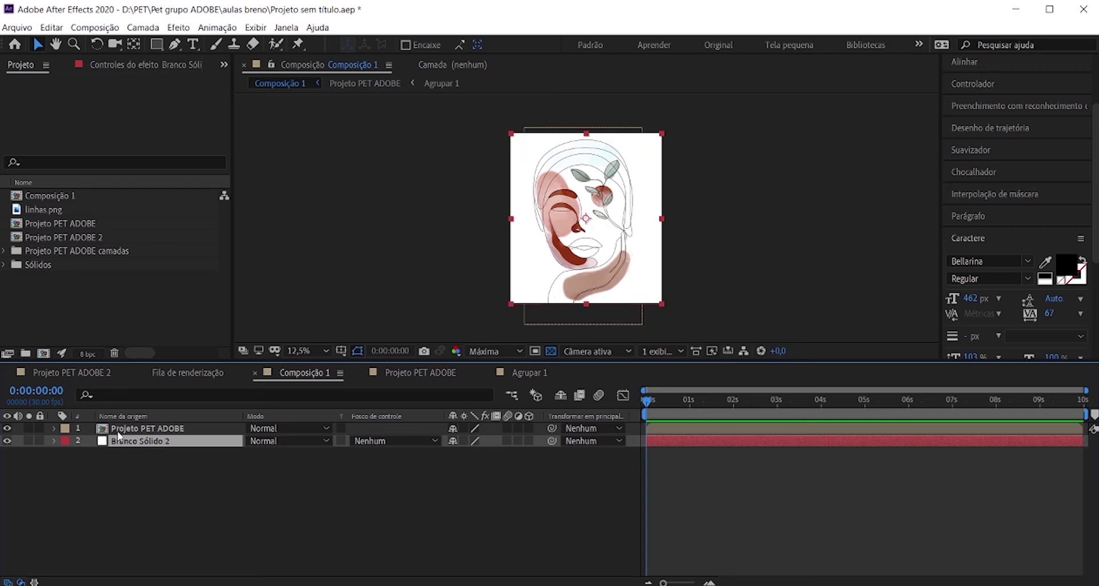
pyautogui.click(376, 522)
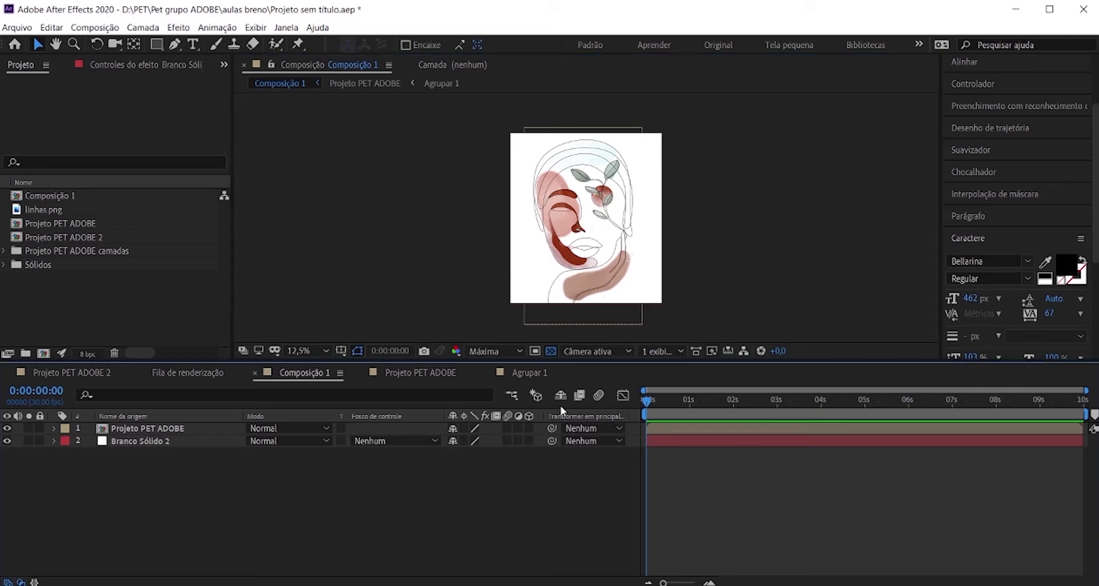
# Trace the shoulder and neck line in Composição 1 with curved Pen tool points, starting just below the white canvas edge.
pyautogui.click(176, 46)
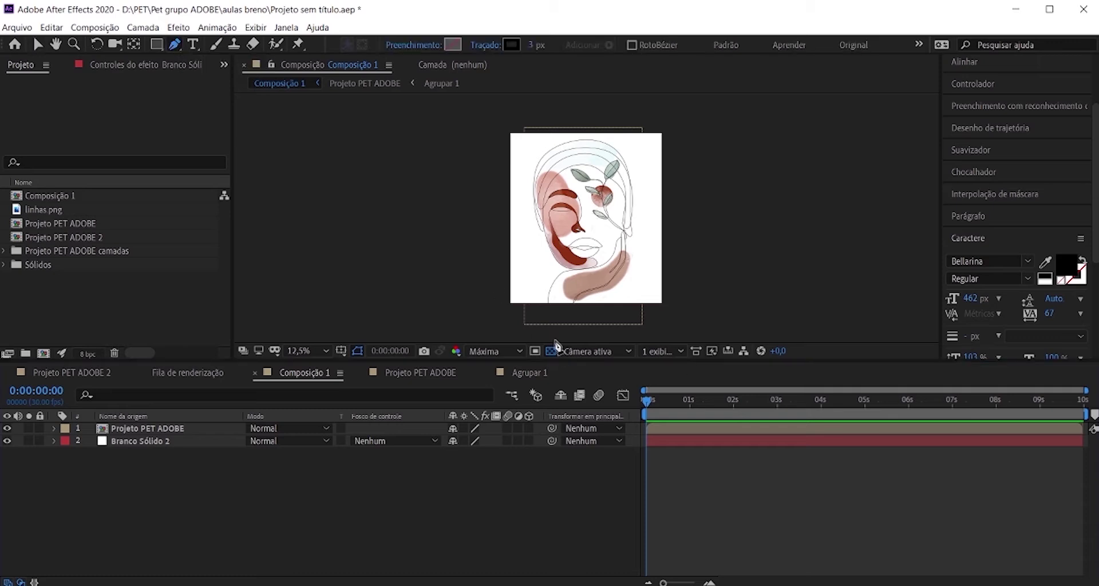
pyautogui.scroll(1, 559, 307)
pyautogui.scroll(1, 559, 307)
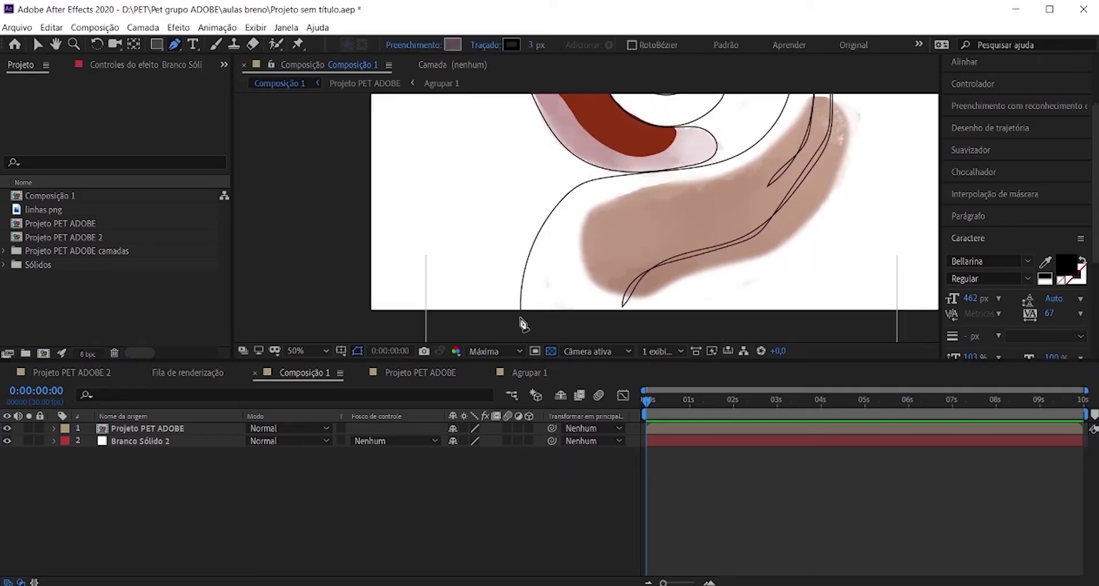
pyautogui.moveTo(519, 318); pyautogui.dragTo(519, 293)
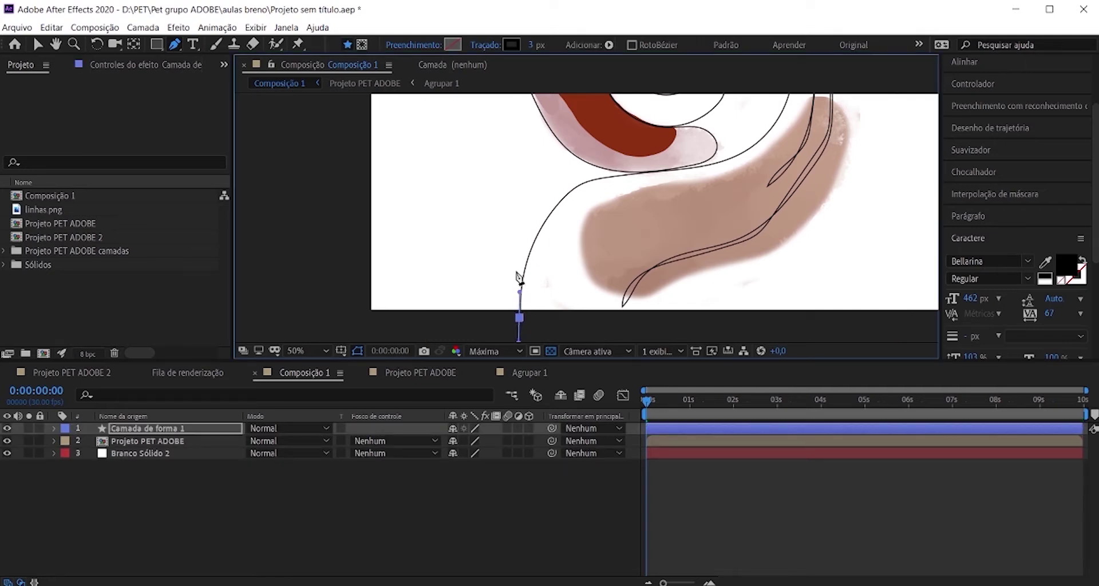
pyautogui.moveTo(565, 196); pyautogui.dragTo(609, 155)
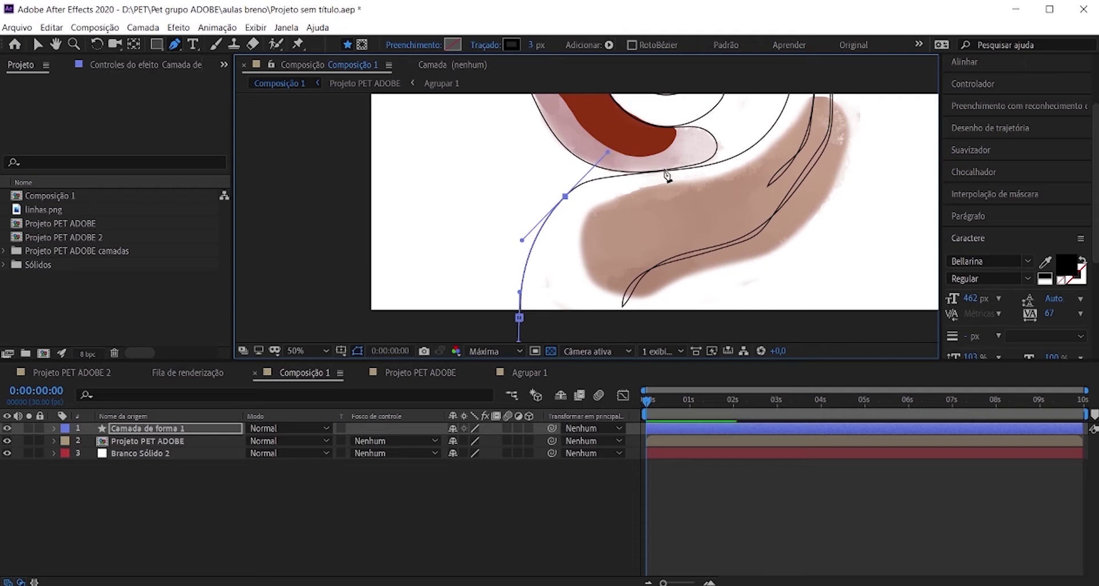
pyautogui.moveTo(690, 169); pyautogui.dragTo(743, 153)
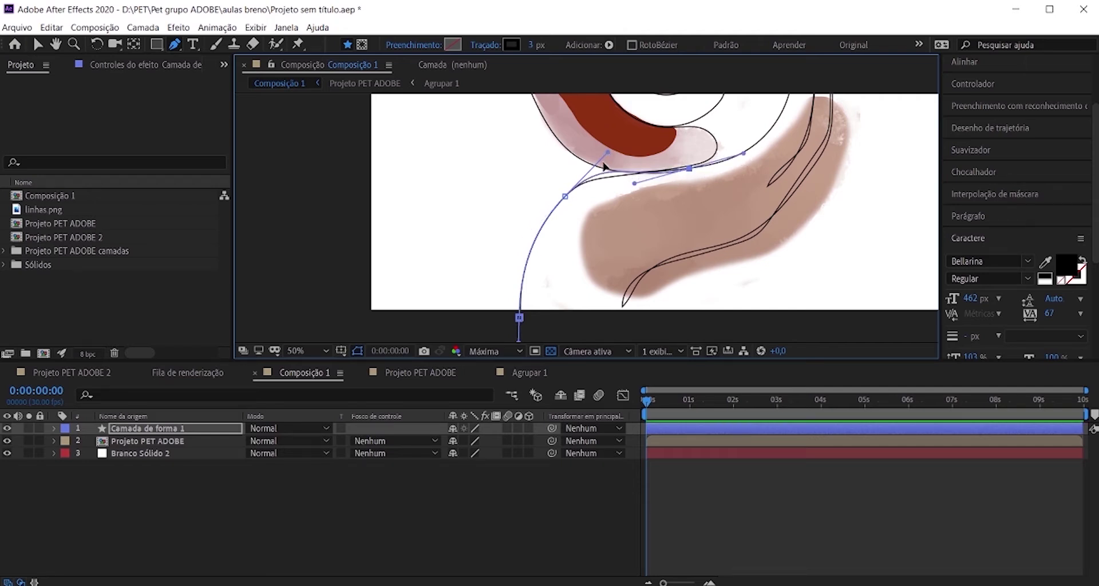
pyautogui.moveTo(607, 153); pyautogui.dragTo(606, 154)
# Open the Projeto PET ADOBE 2 composition and examine the finished line-art path traced over the illustration.
pyautogui.click(66, 372)
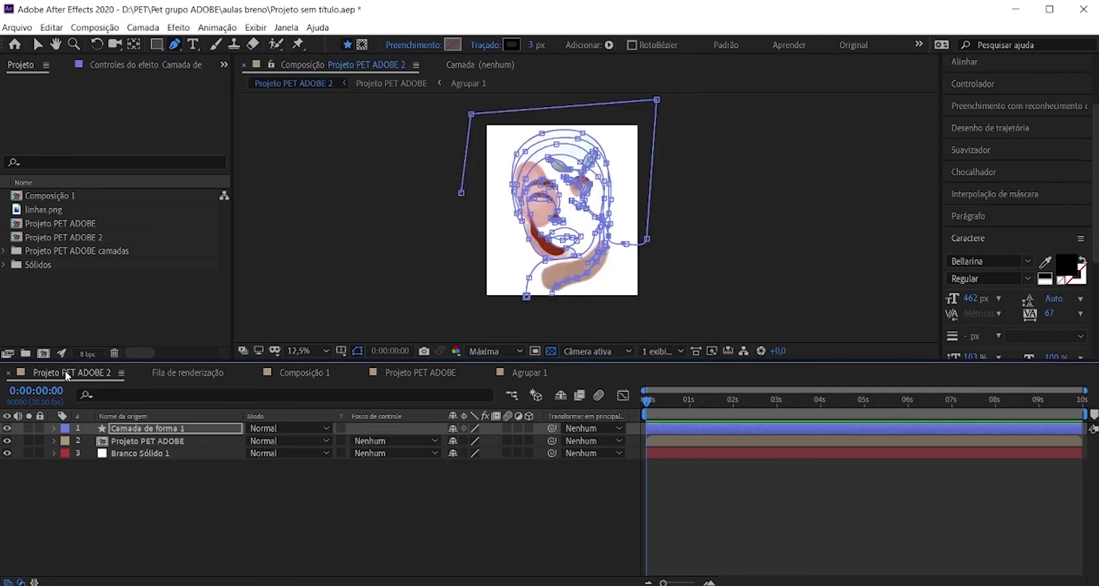
pyautogui.scroll(2, 558, 203)
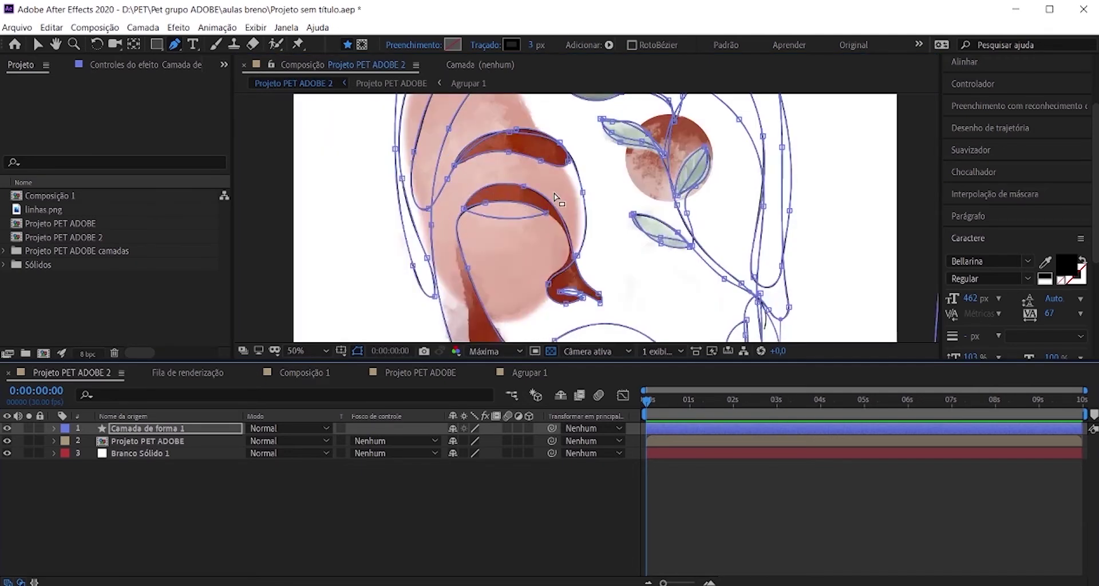
pyautogui.scroll(-1, 558, 199)
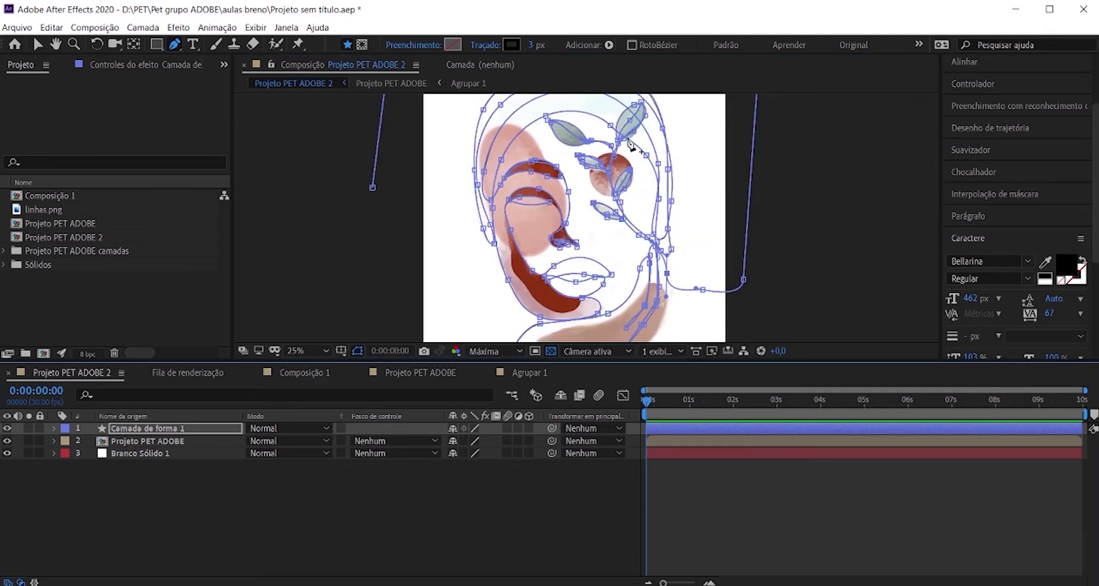
pyautogui.scroll(-1, 411, 212)
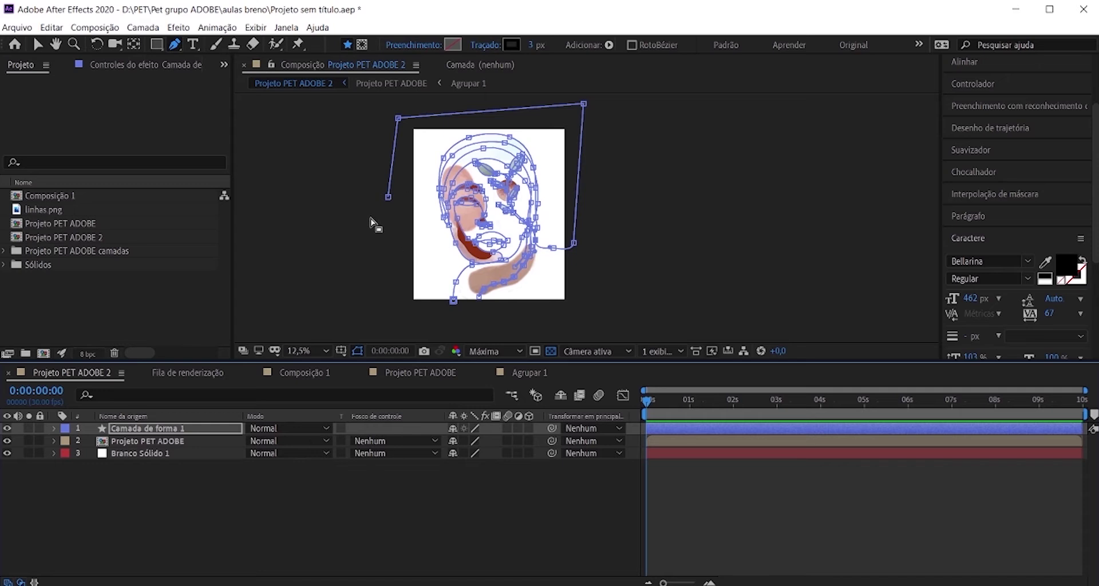
pyautogui.scroll(1, 387, 220)
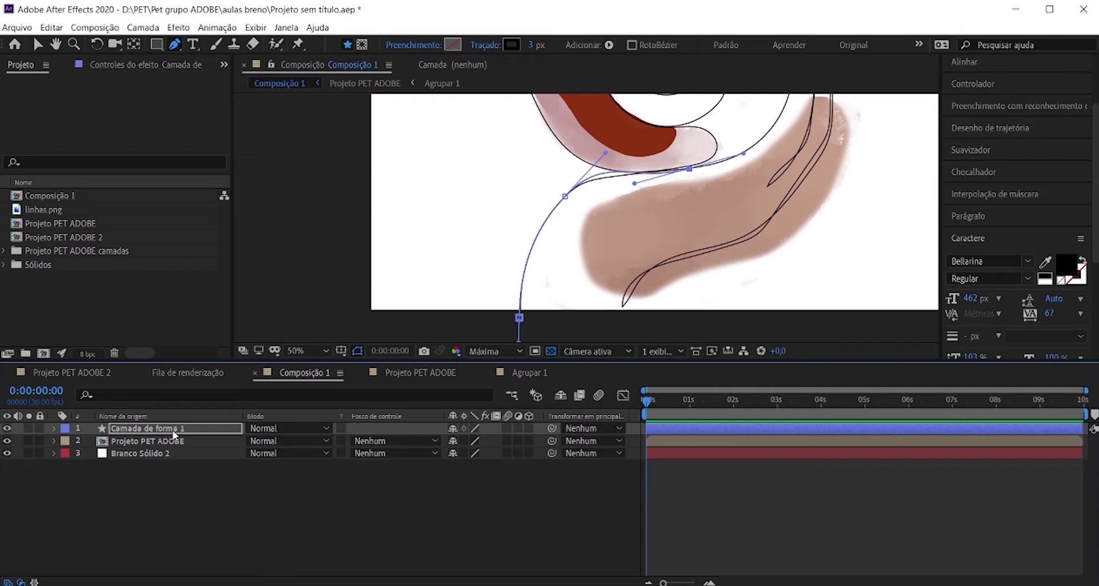
pyautogui.click(73, 373)
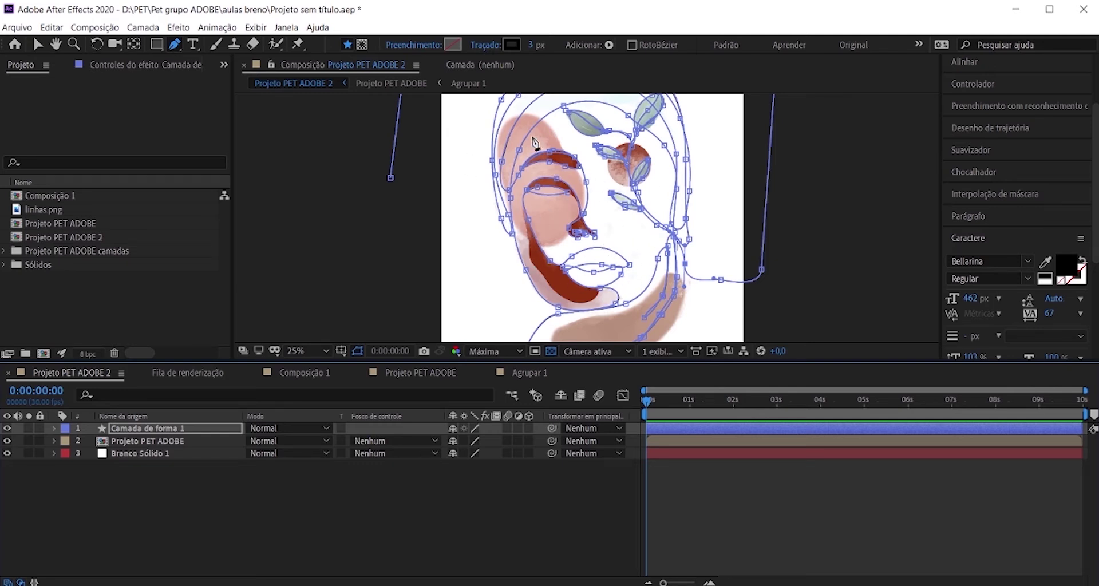
# Cycle the fill of Camada de forma 1 through the solid and gradient types and back to none.
pyautogui.keyDown('alt'); pyautogui.click(451, 49); pyautogui.keyUp('alt')
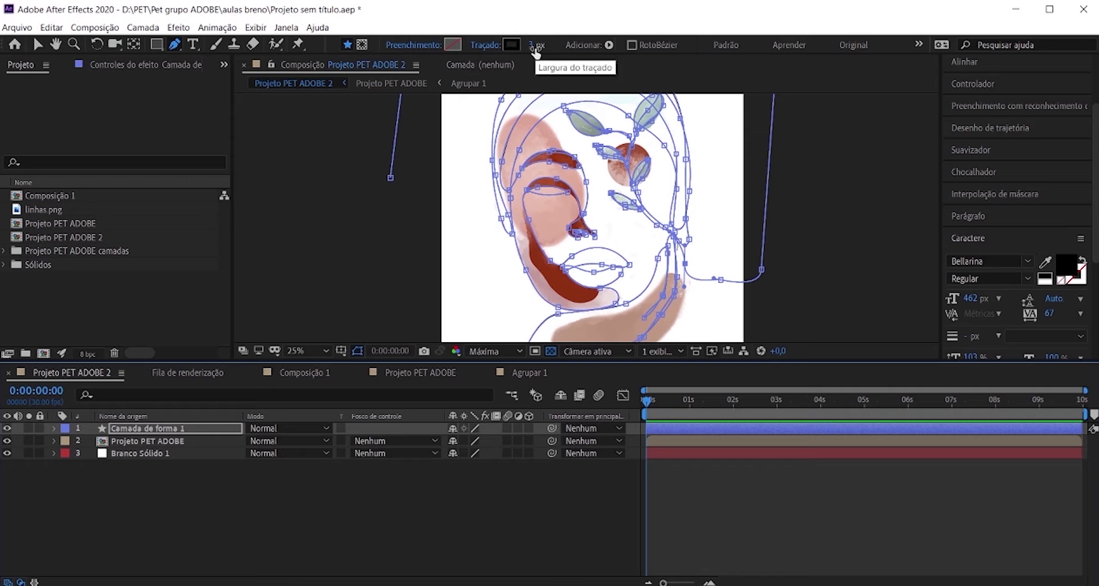
pyautogui.click(453, 45)
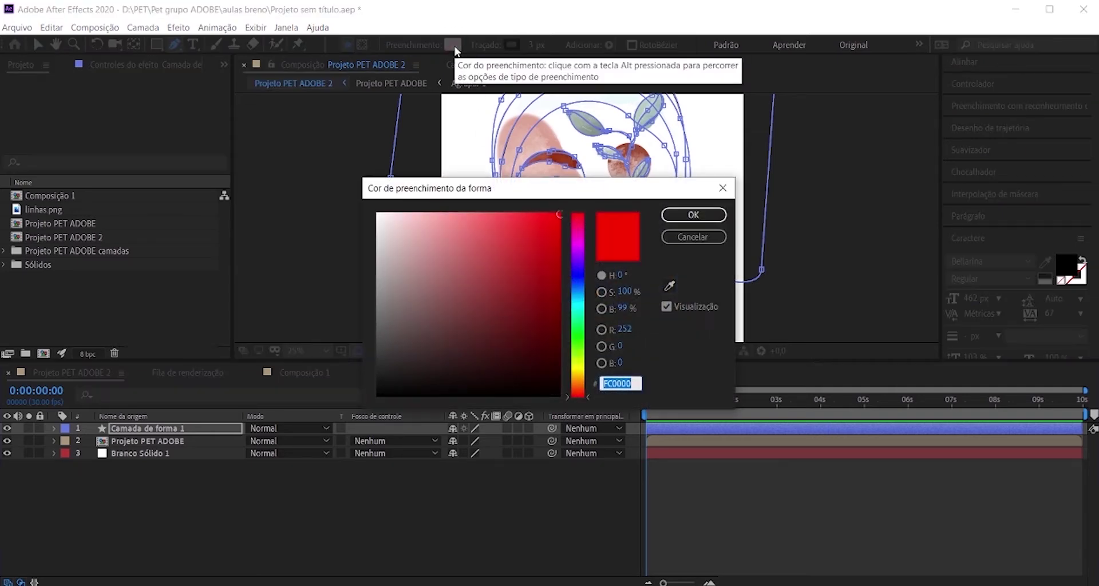
pyautogui.click(722, 187)
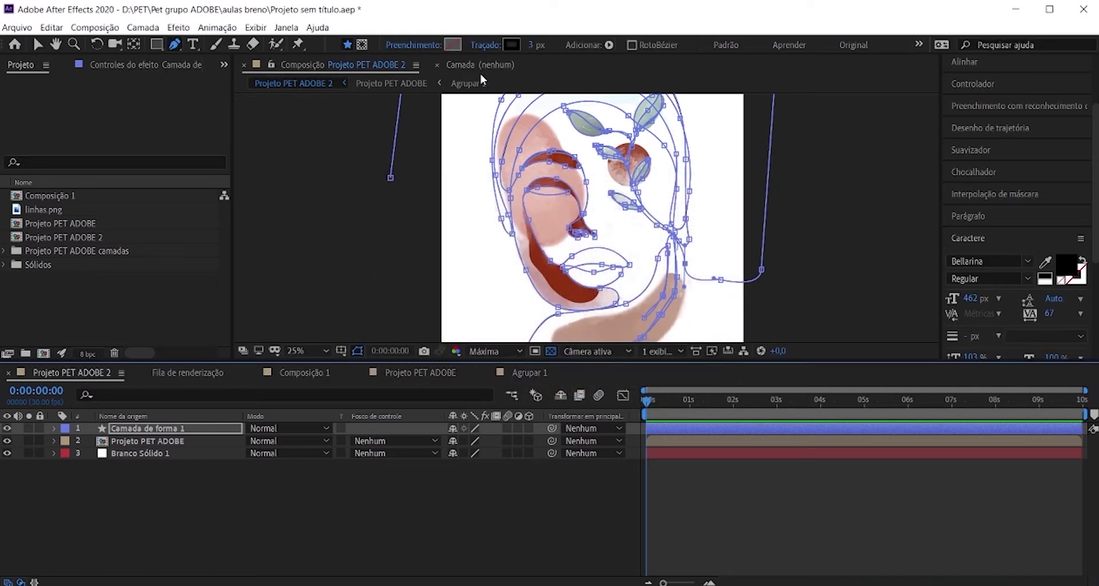
pyautogui.keyDown('alt'); pyautogui.click(454, 46); pyautogui.keyUp('alt')
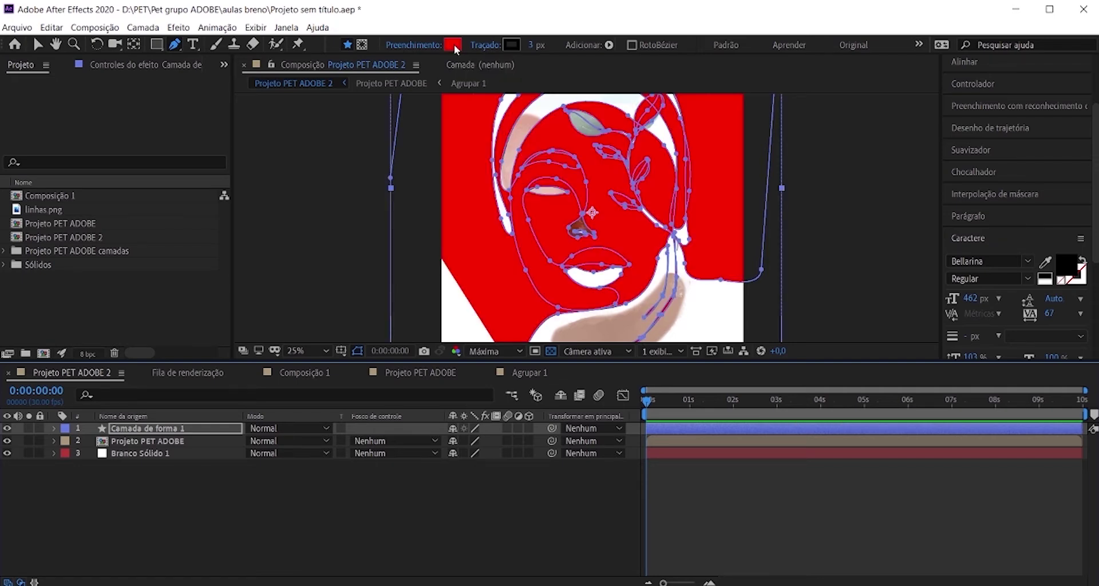
pyautogui.keyDown('alt'); pyautogui.click(453, 46); pyautogui.keyUp('alt')
pyautogui.keyDown('alt'); pyautogui.click(453, 46); pyautogui.keyUp('alt')
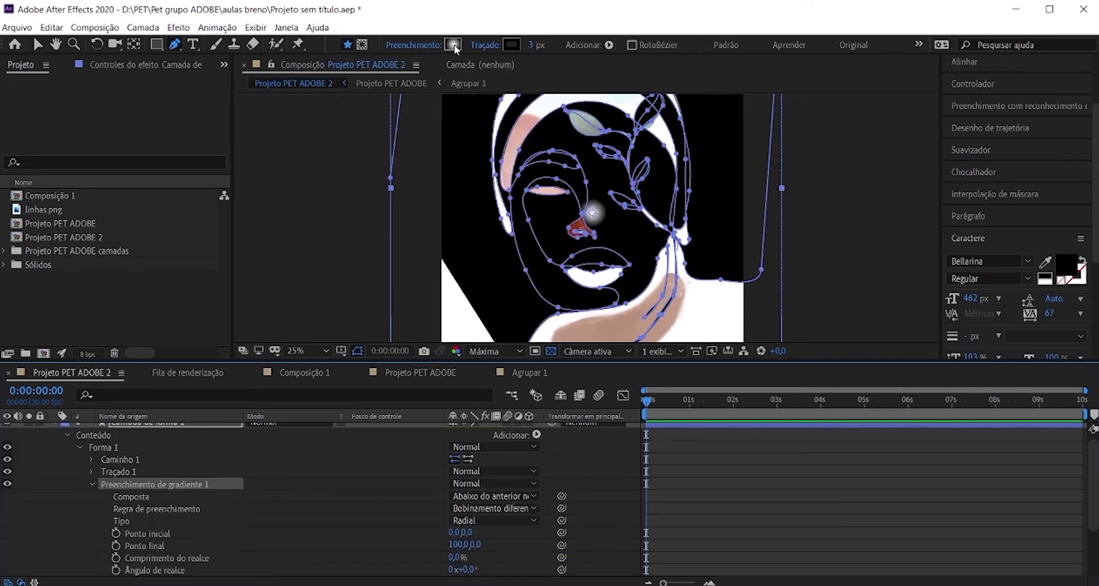
pyautogui.keyDown('alt'); pyautogui.click(454, 45); pyautogui.keyUp('alt')
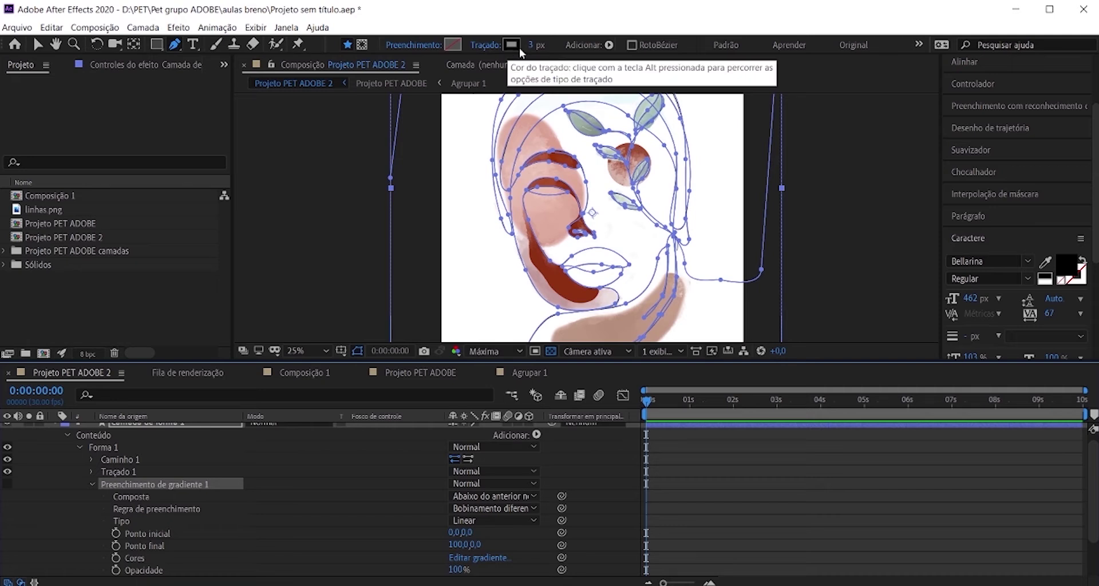
# Add an Aparar caminhos (Trim Paths) operator to Forma 1 in Camada de forma 1 and collapse its gradient fill properties.
pyautogui.scroll(-1, 445, 173)
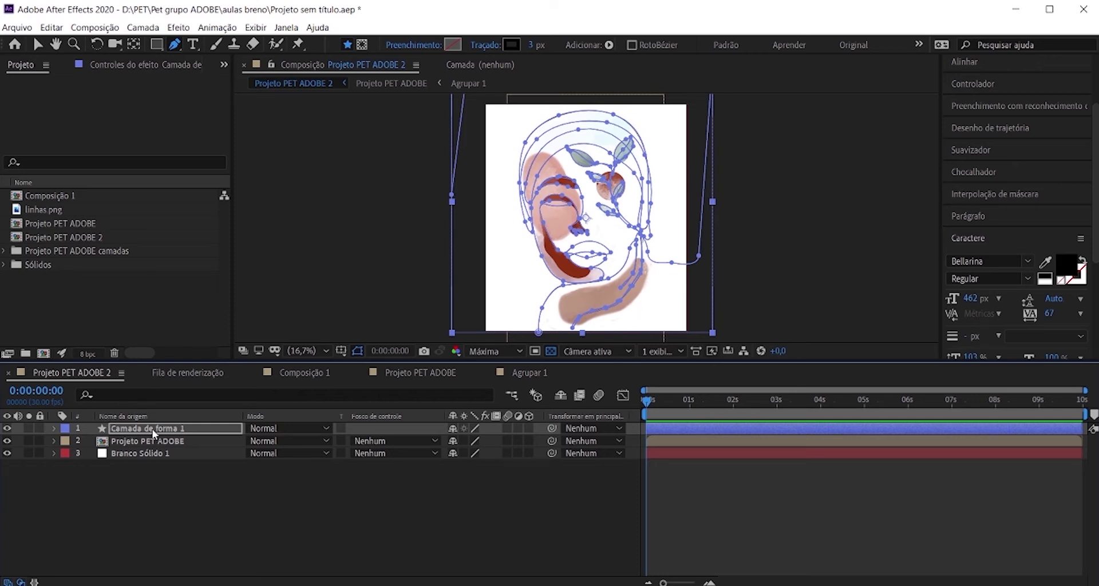
pyautogui.click(54, 429)
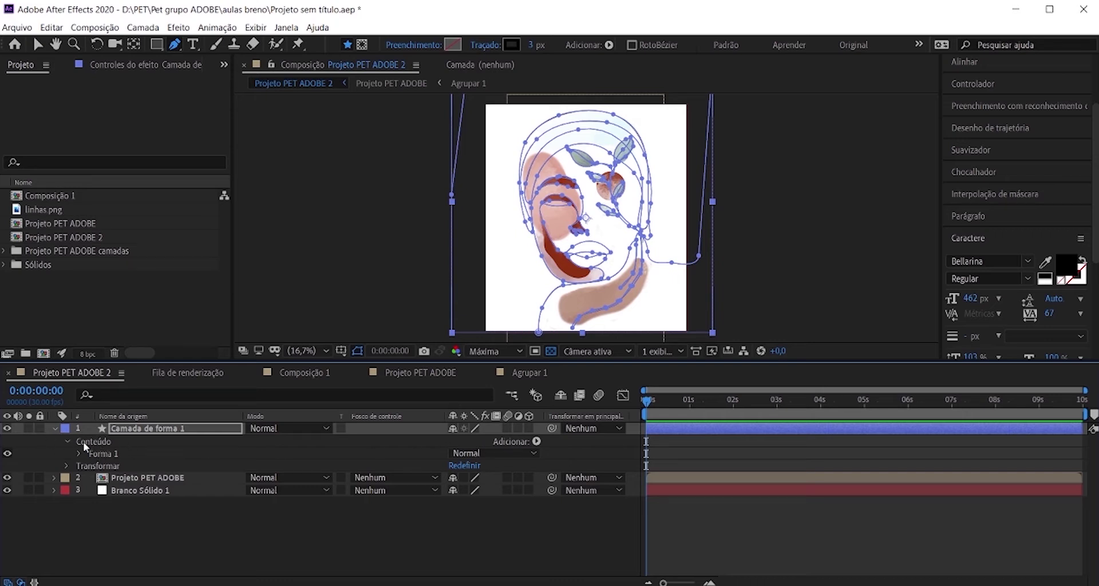
pyautogui.click(536, 442)
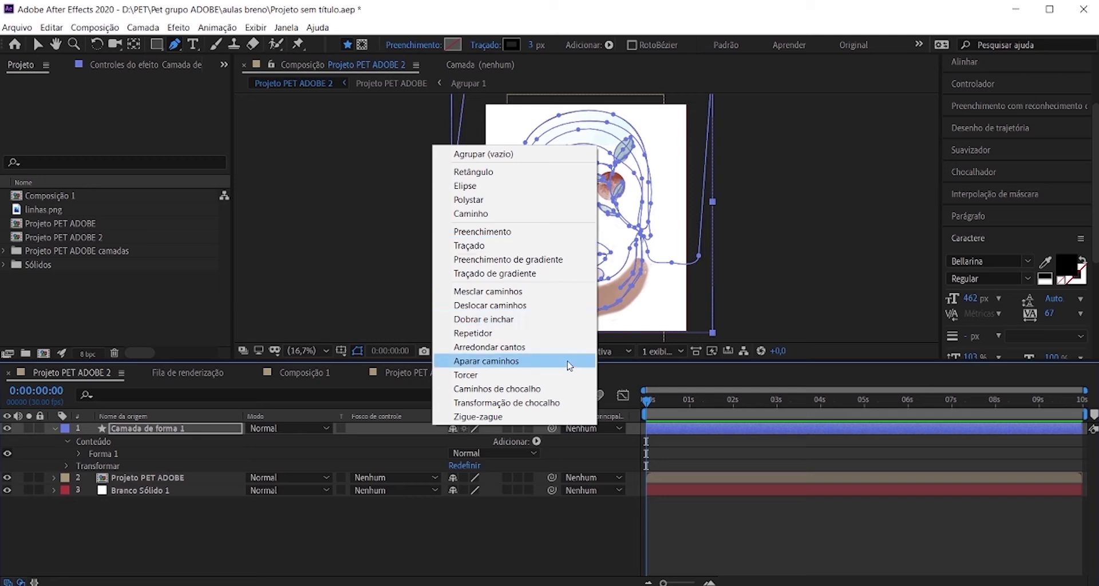
pyautogui.click(498, 367)
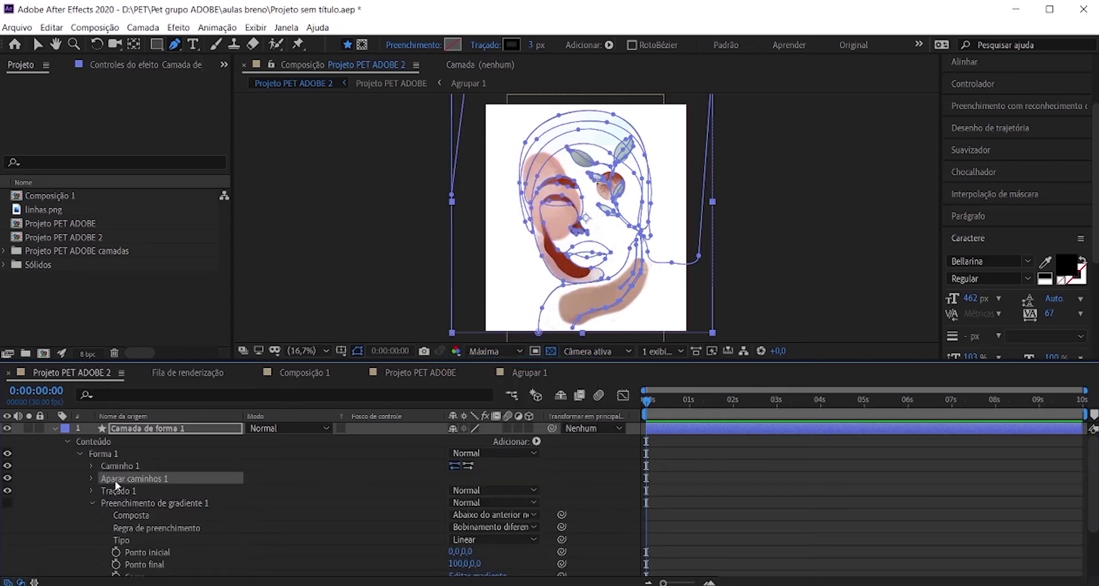
pyautogui.scroll(-3, 121, 491)
pyautogui.scroll(-3, 133, 475)
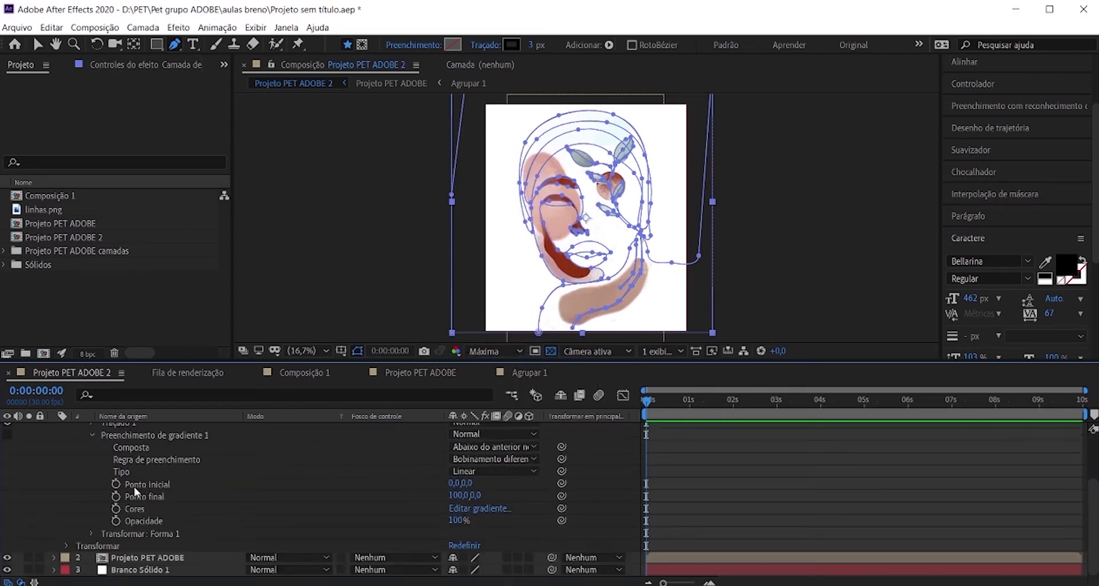
pyautogui.scroll(4, 104, 475)
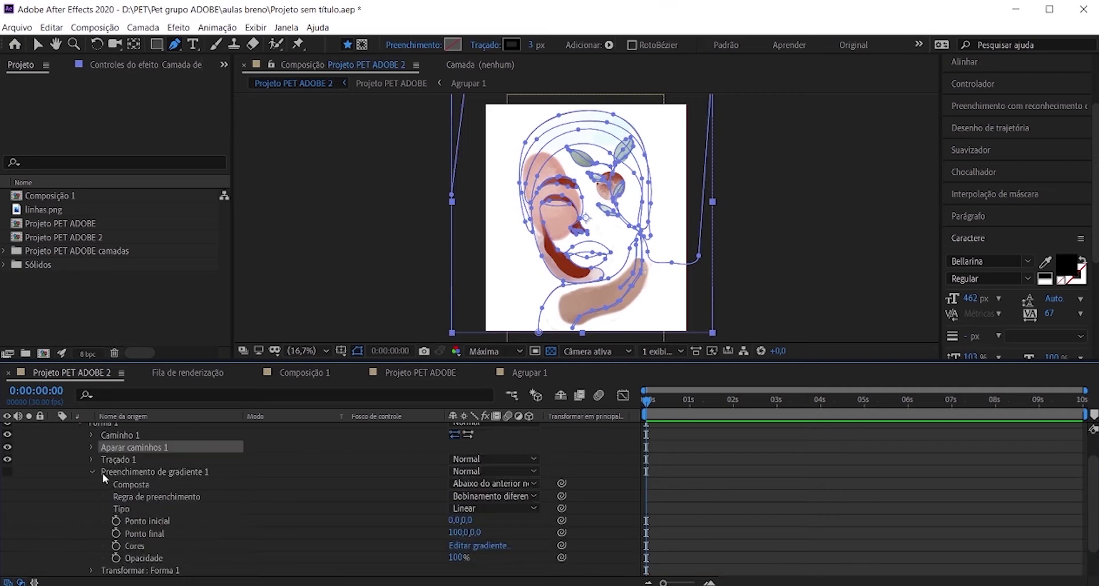
pyautogui.click(93, 471)
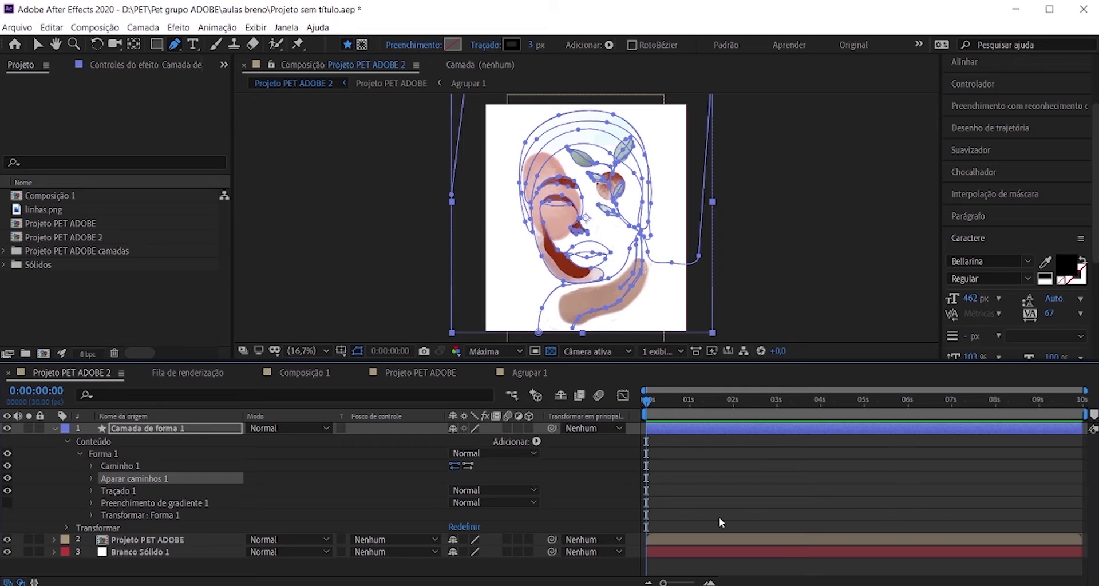
# Set the duration of the Projeto PET ADOBE 2 composition to 59 seconds.
pyautogui.click(87, 32)
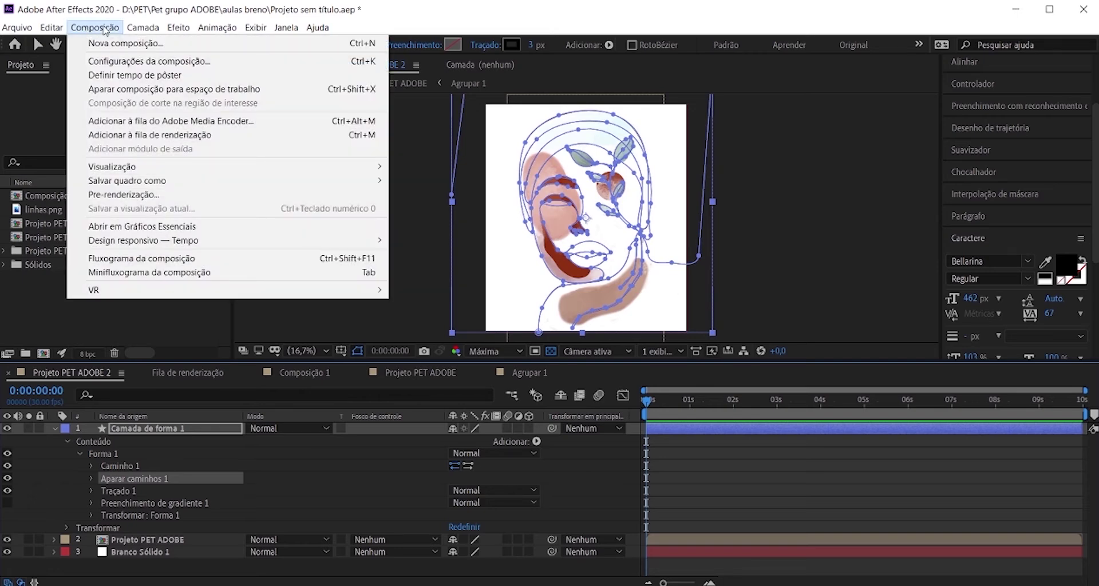
pyautogui.click(97, 29)
pyautogui.click(97, 28)
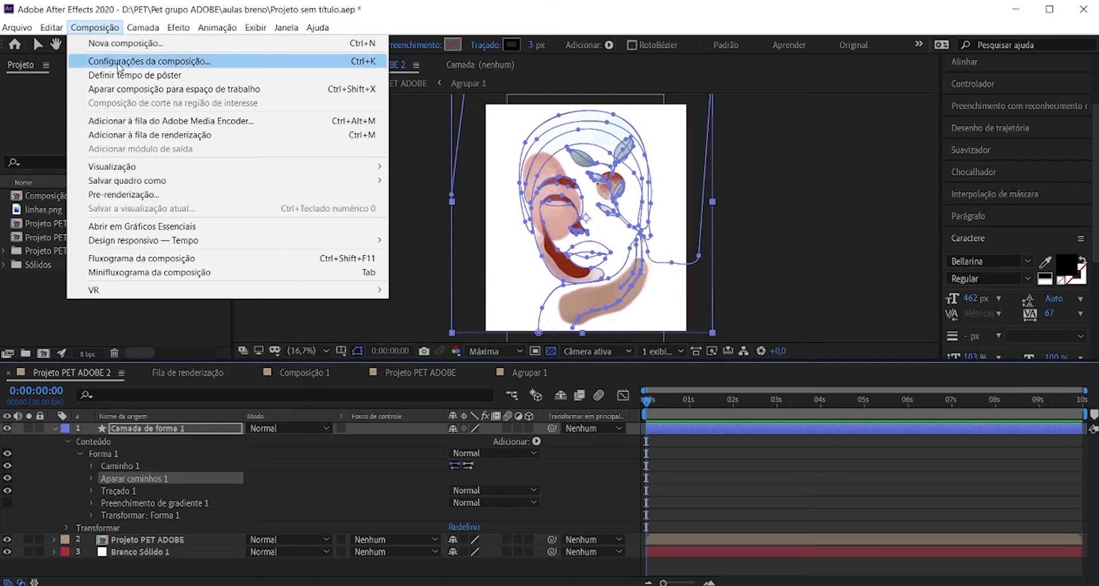
pyautogui.click(119, 67)
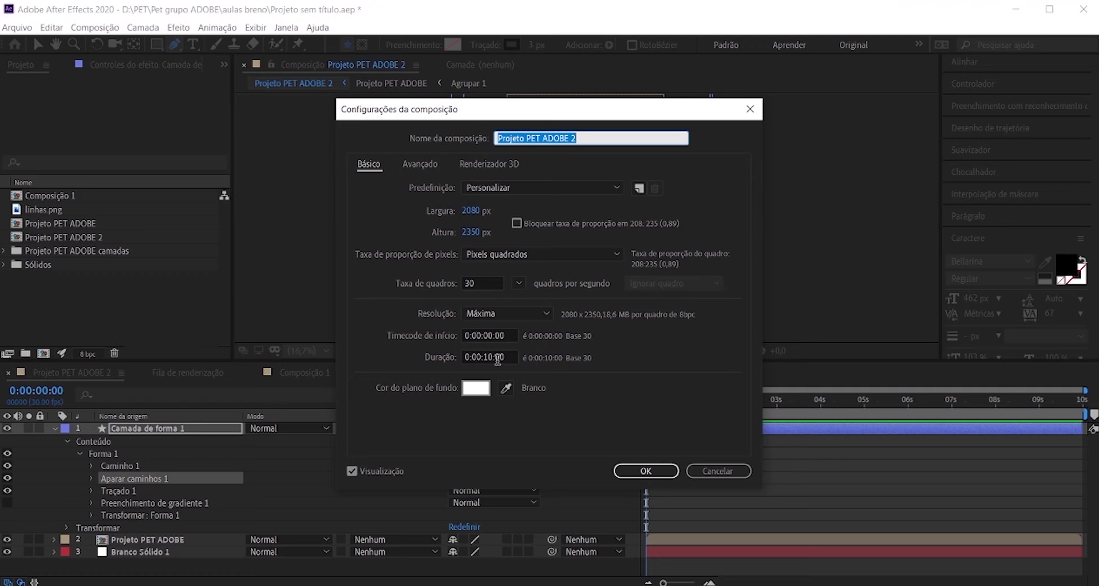
pyautogui.click(493, 356)
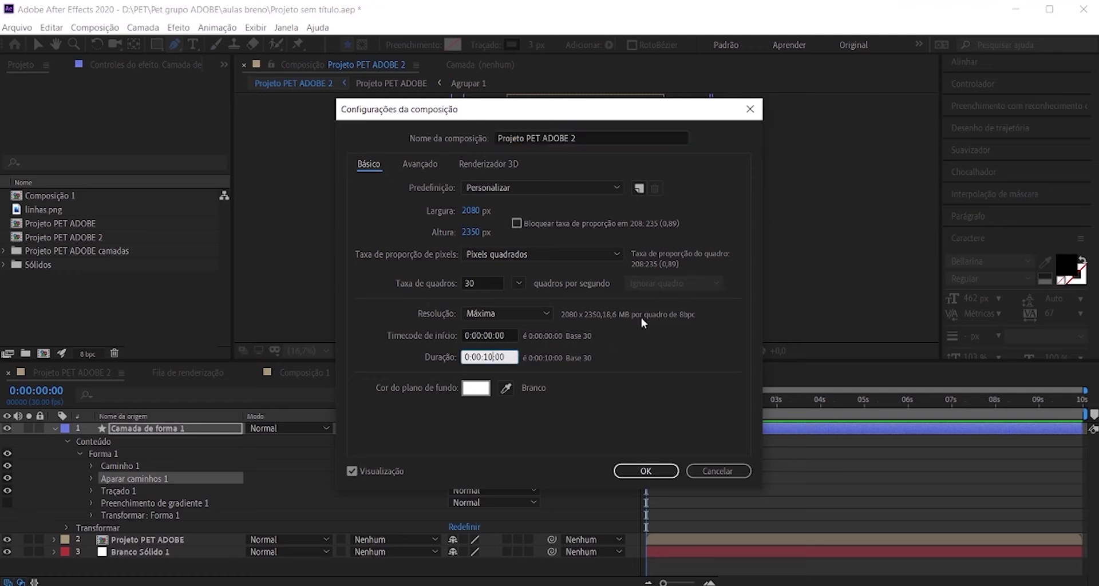
pyautogui.press('BackSpace')
pyautogui.press('BackSpace')
pyautogui.press('BackSpace')
pyautogui.write('59')
pyautogui.click(658, 477)
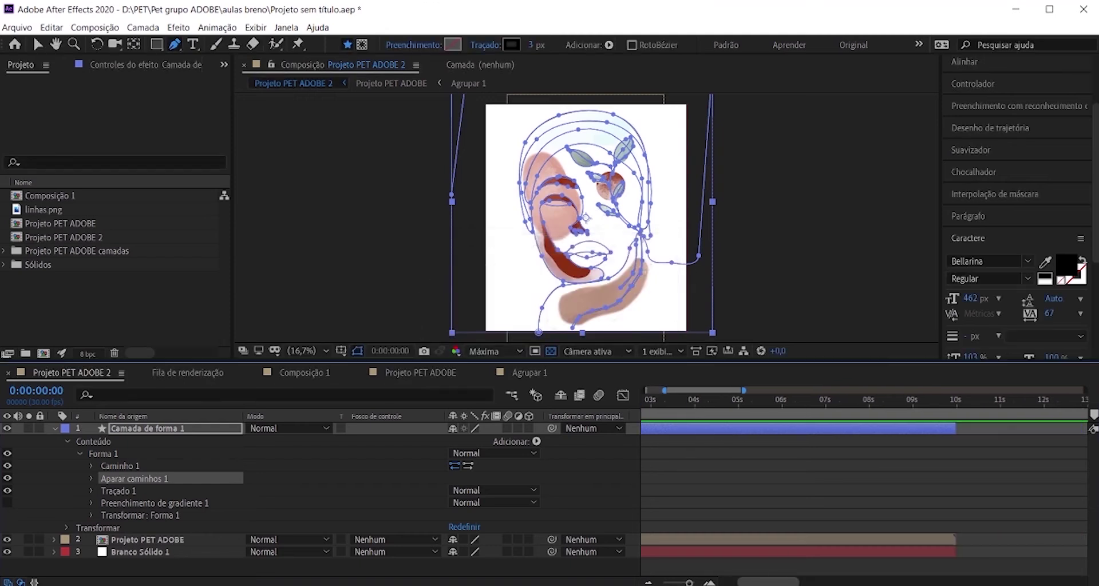
# Extend the Camada de forma 1 layer to the end of the 59-second timeline.
pyautogui.scroll(-5, 848, 512)
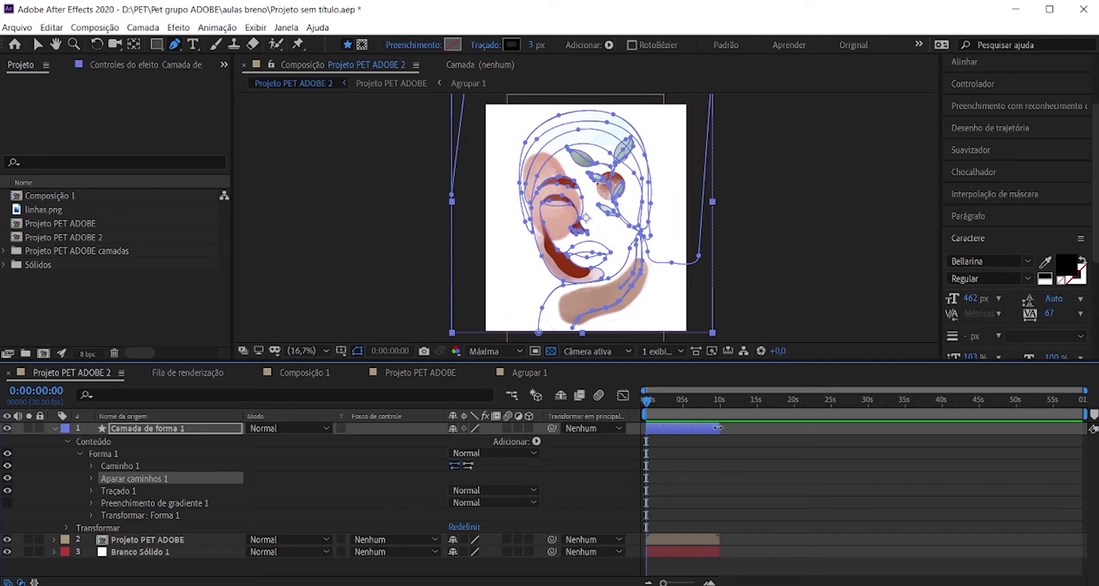
pyautogui.moveTo(718, 428); pyautogui.dragTo(1081, 434)
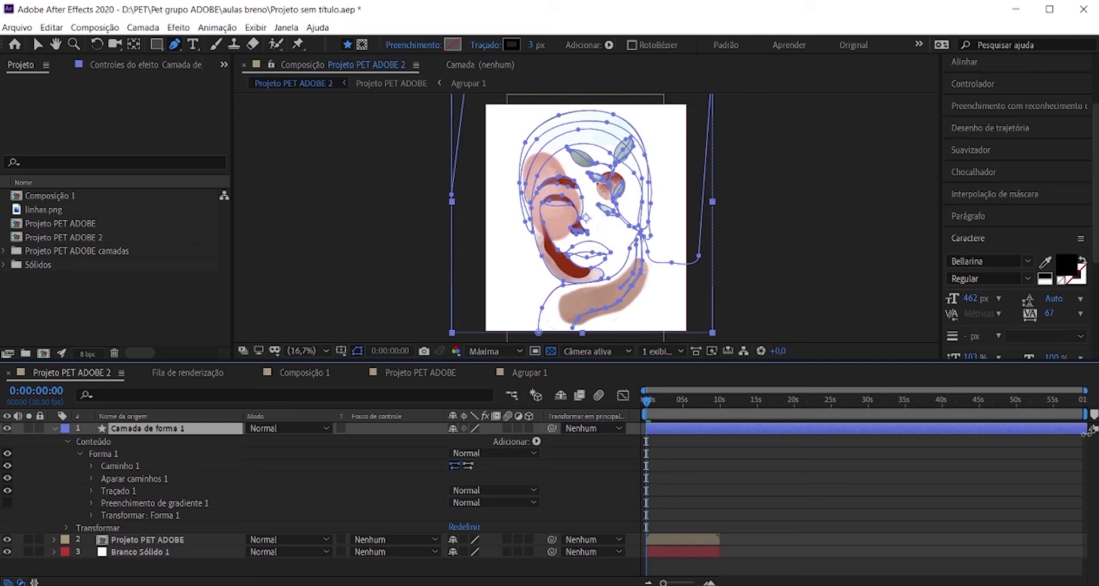
# Open the Projeto PET ADOBE composition from its layer and set its duration to 59 seconds.
pyautogui.click(704, 441)
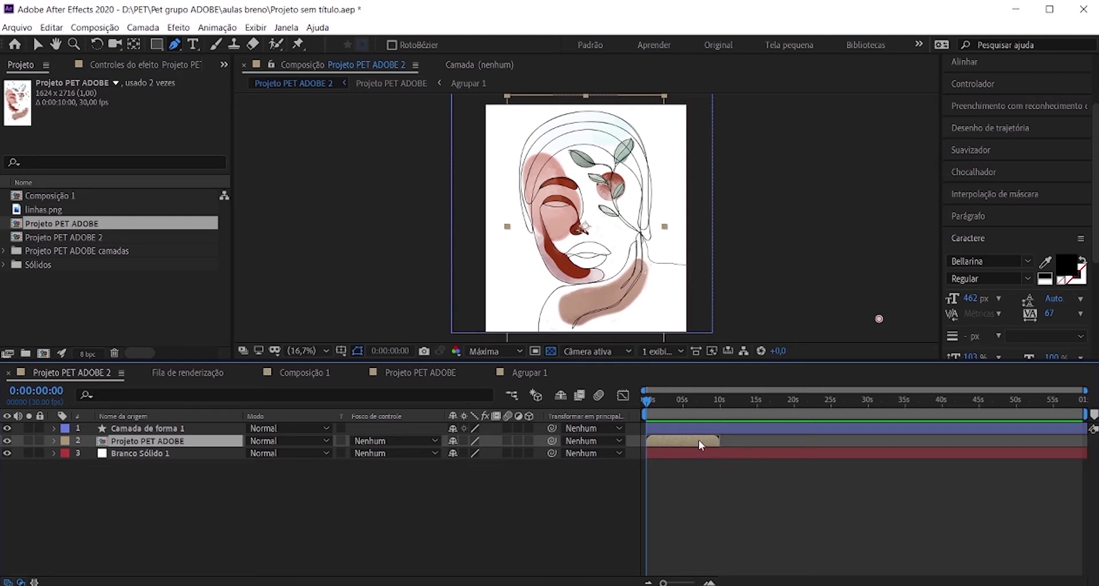
pyautogui.doubleClick(177, 442)
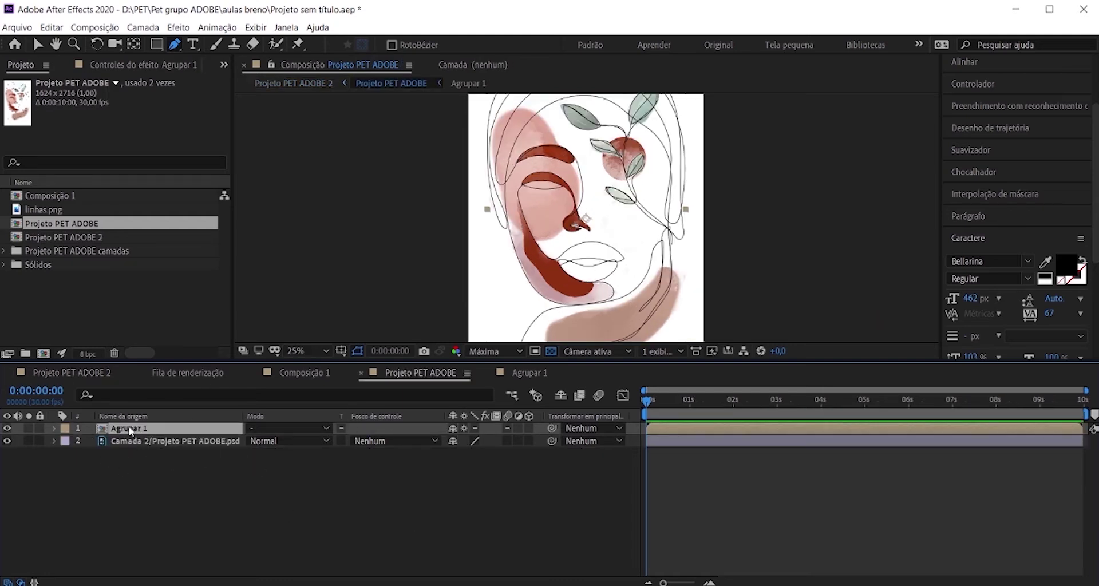
pyautogui.click(92, 28)
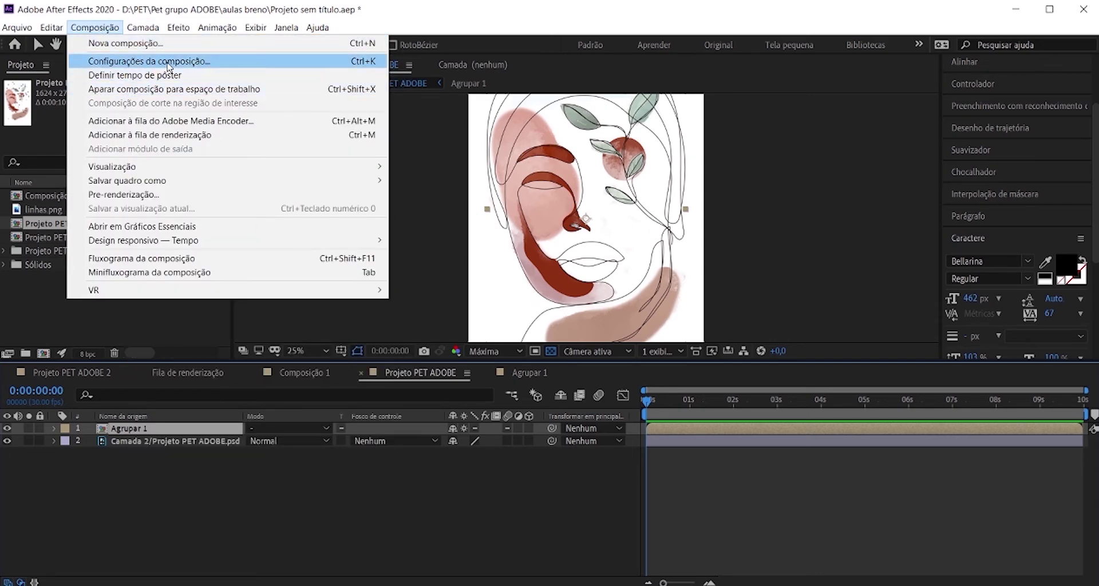
pyautogui.click(168, 63)
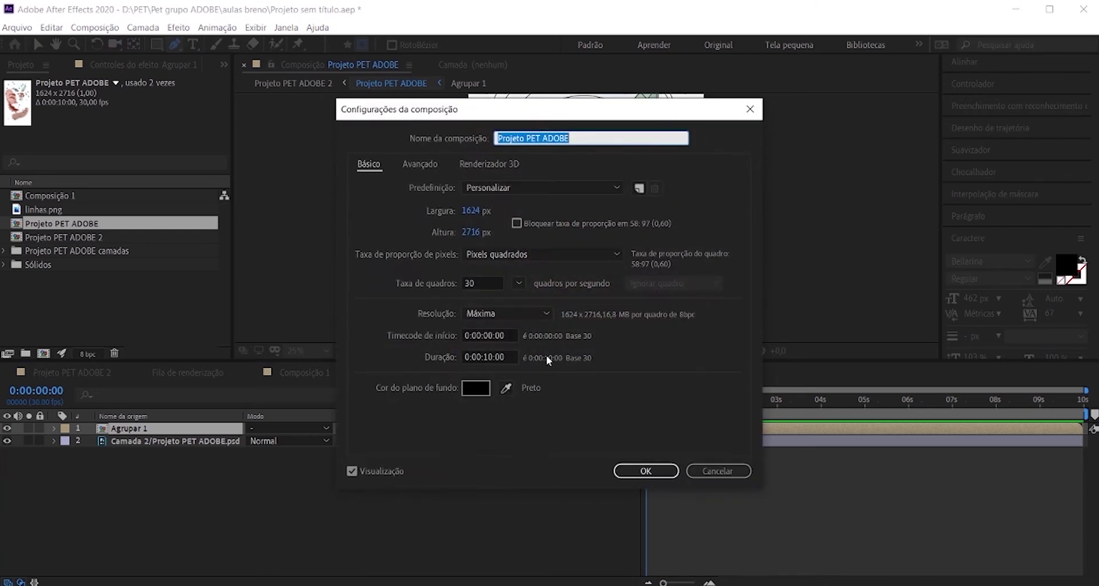
pyautogui.click(492, 357)
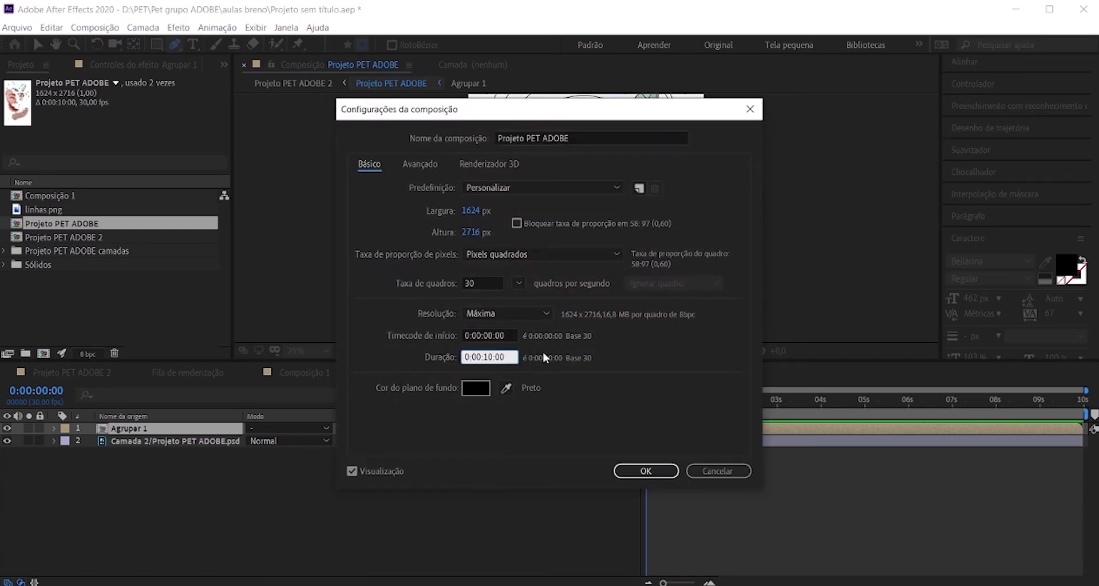
pyautogui.press('BackSpace')
pyautogui.write('59')
pyautogui.press('Return')
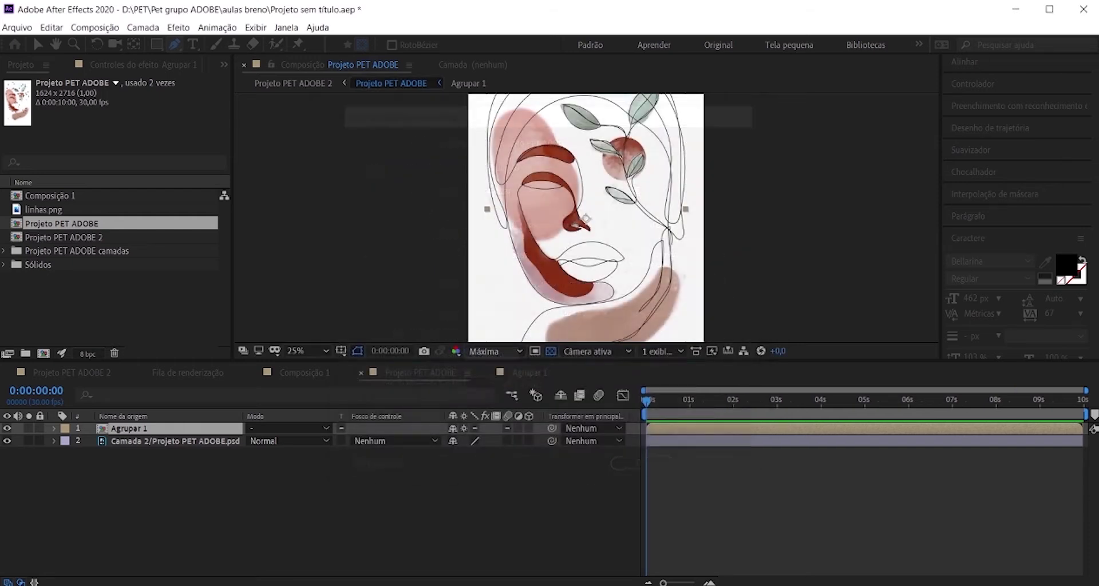
# Extend the Projeto PET ADOBE layer to the end of the Projeto PET ADOBE 2 timeline and hide that layer.
pyautogui.click(69, 373)
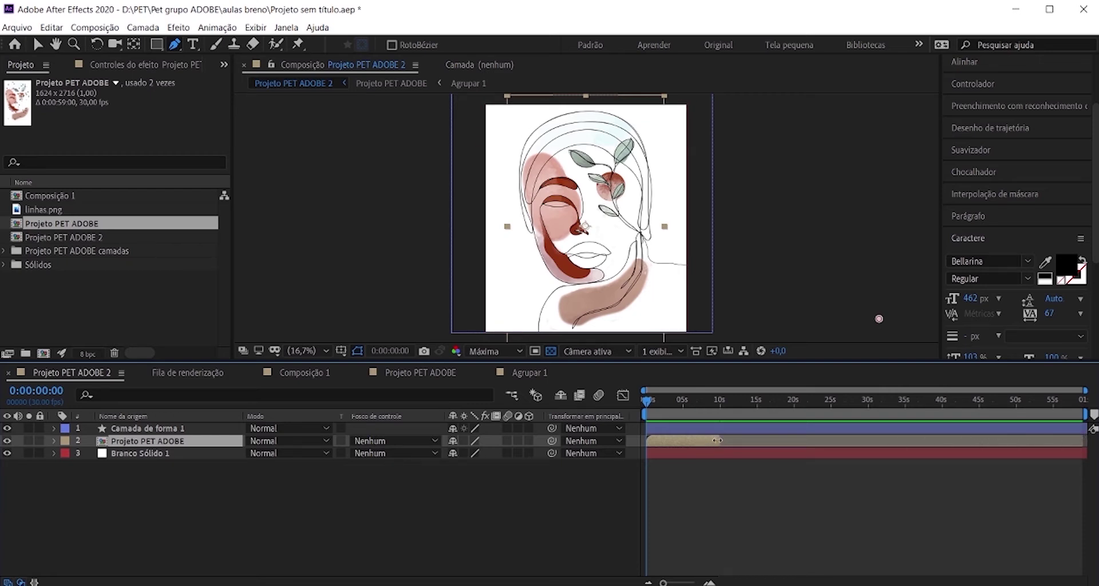
pyautogui.moveTo(720, 441); pyautogui.dragTo(1090, 445)
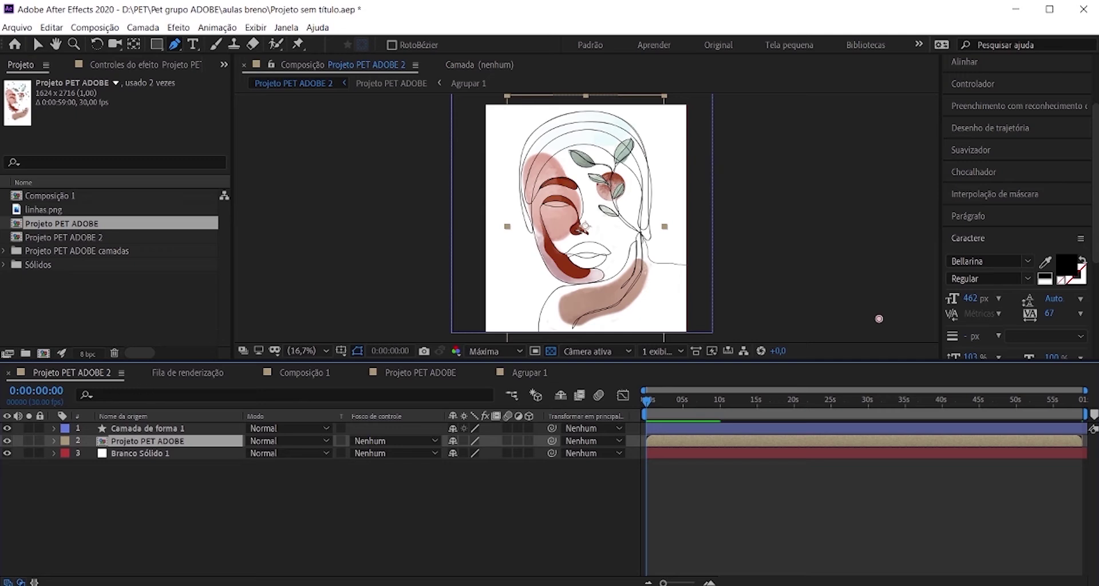
pyautogui.click(7, 441)
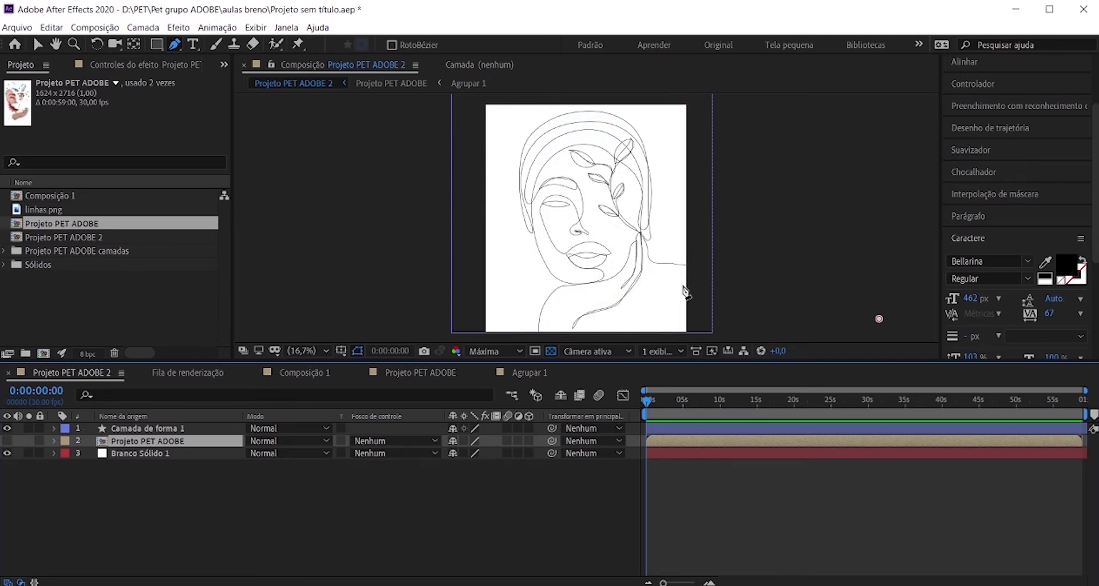
# Add keyframes at 0 seconds for Início and Fim of Aparar caminhos 1 in Camada de forma 1, with Fim set to 0%.
pyautogui.click(141, 431)
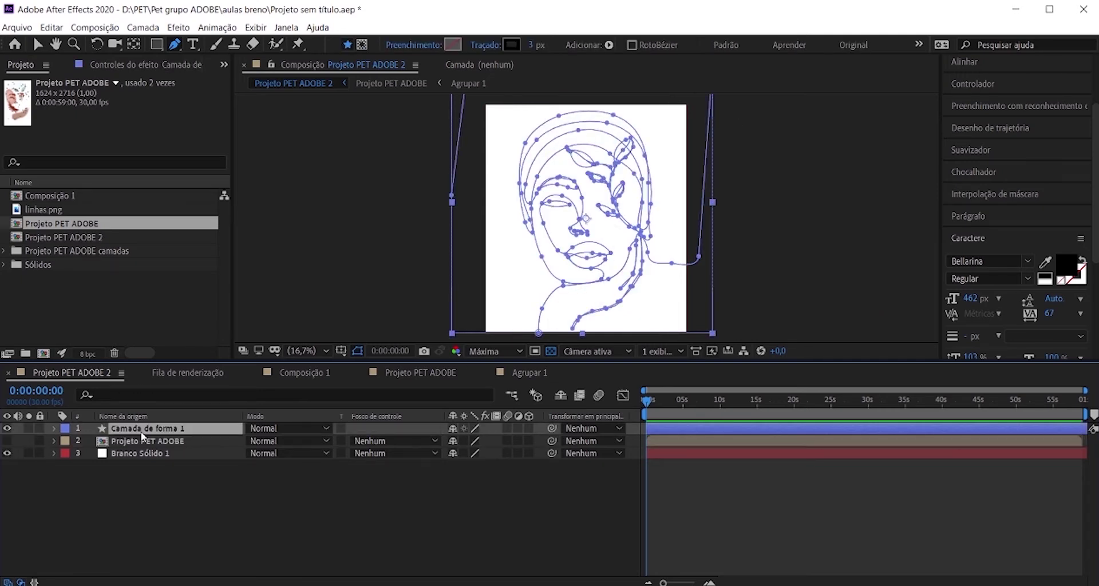
pyautogui.click(53, 428)
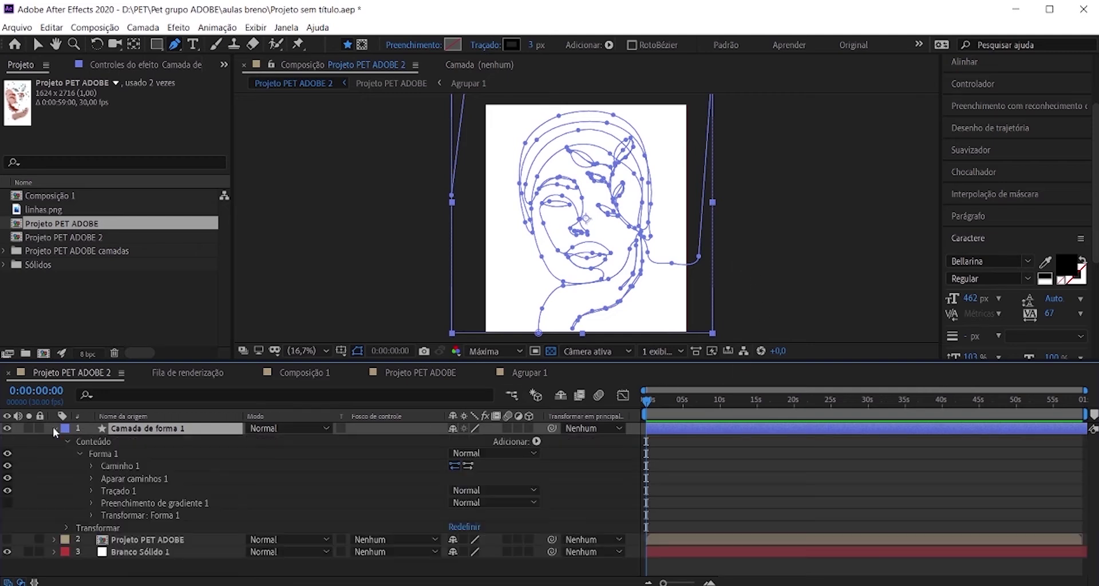
pyautogui.click(91, 478)
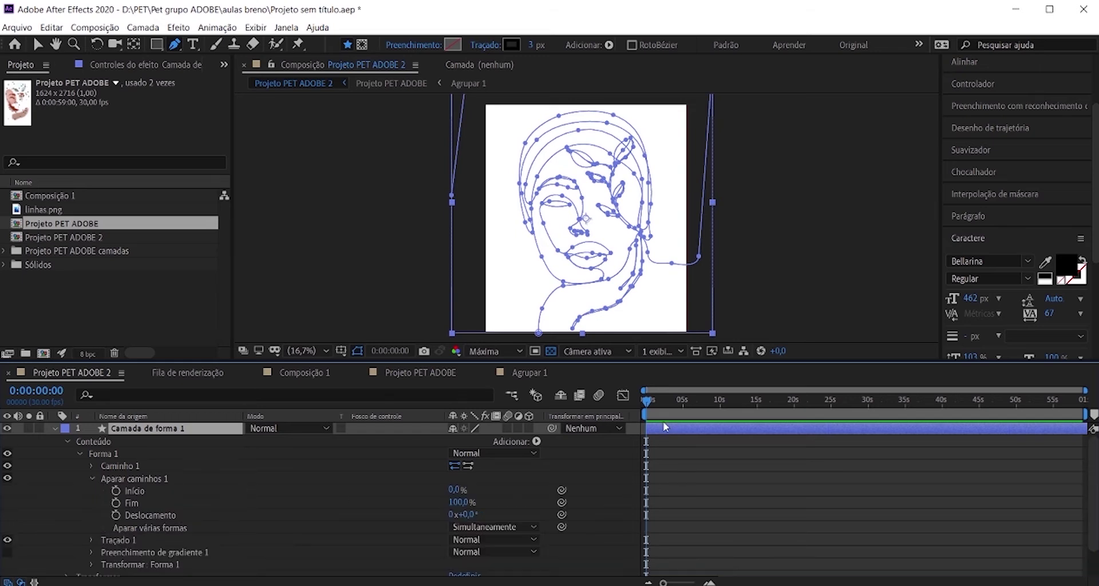
pyautogui.scroll(-2, 481, 512)
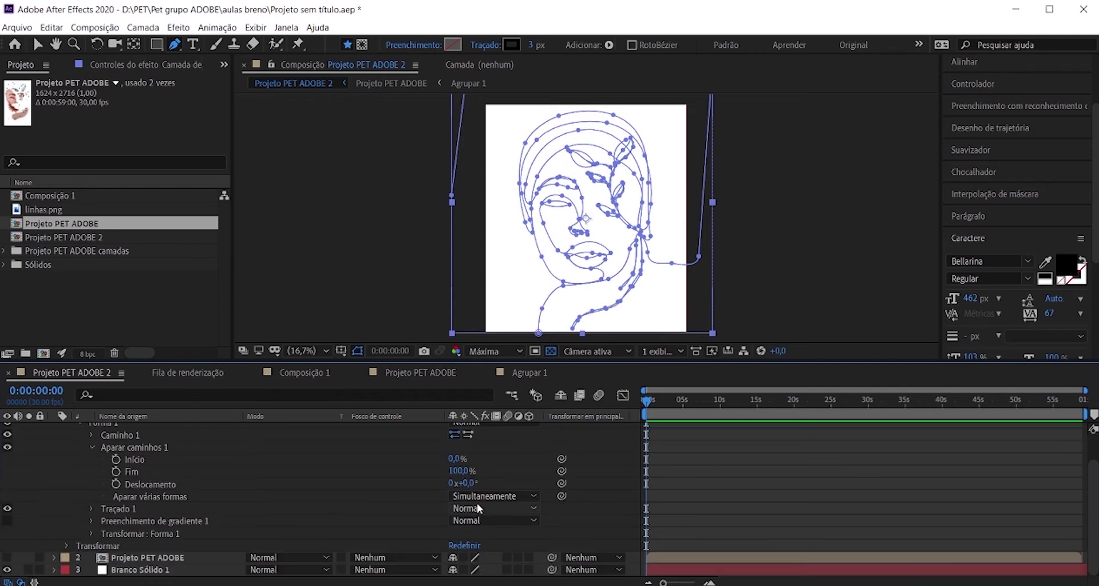
pyautogui.scroll(2, 516, 517)
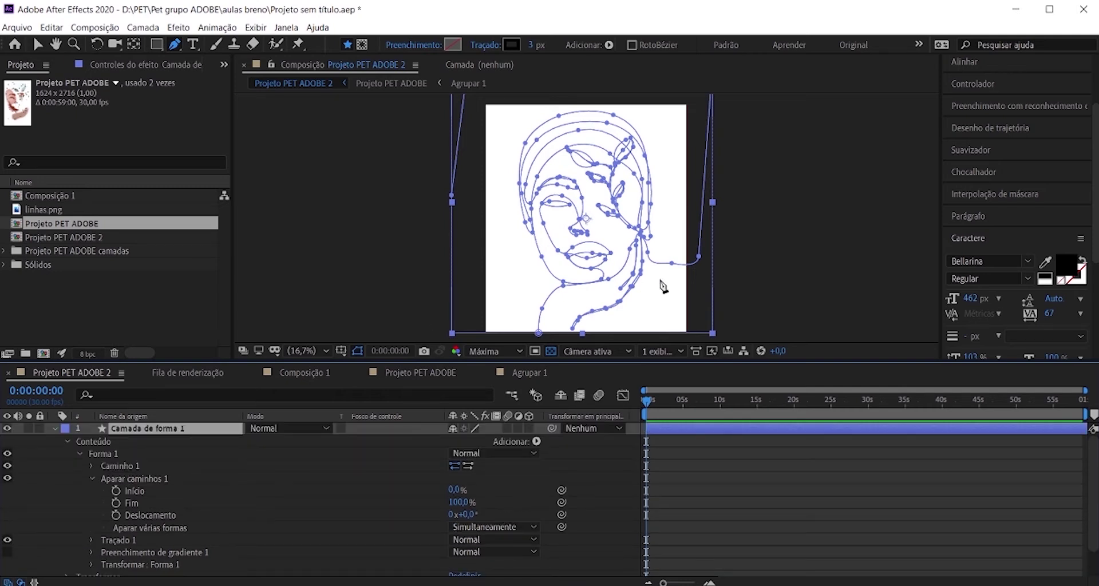
pyautogui.scroll(-1, 620, 303)
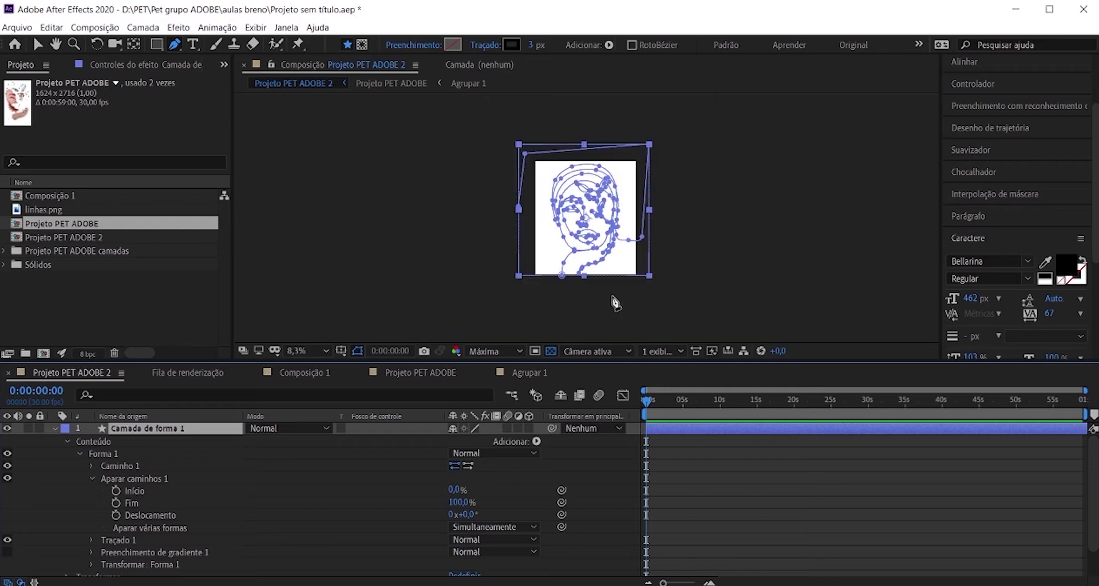
pyautogui.scroll(1, 612, 299)
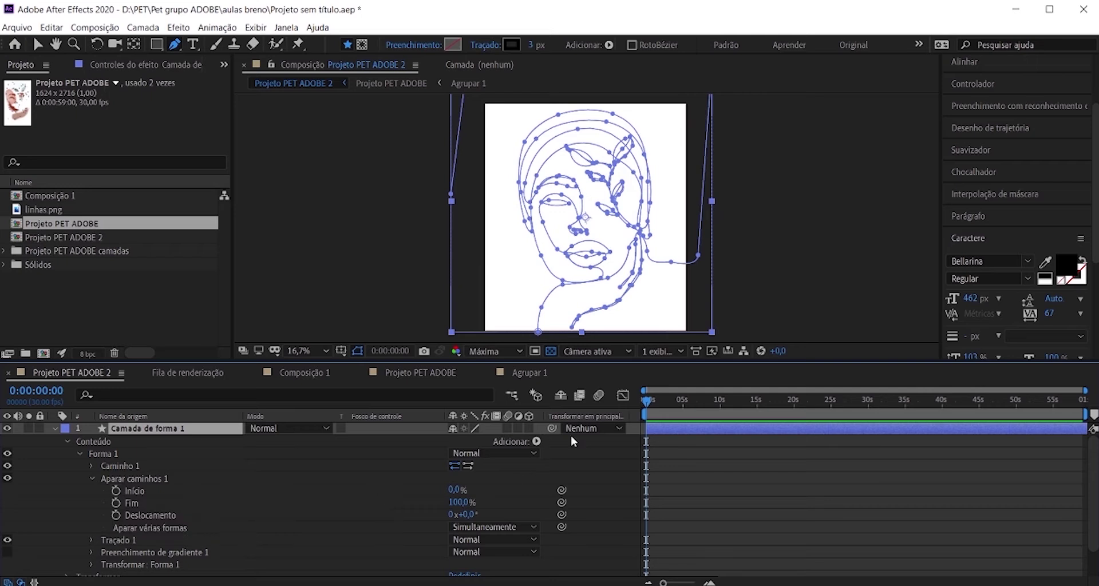
pyautogui.click(115, 491)
pyautogui.click(115, 502)
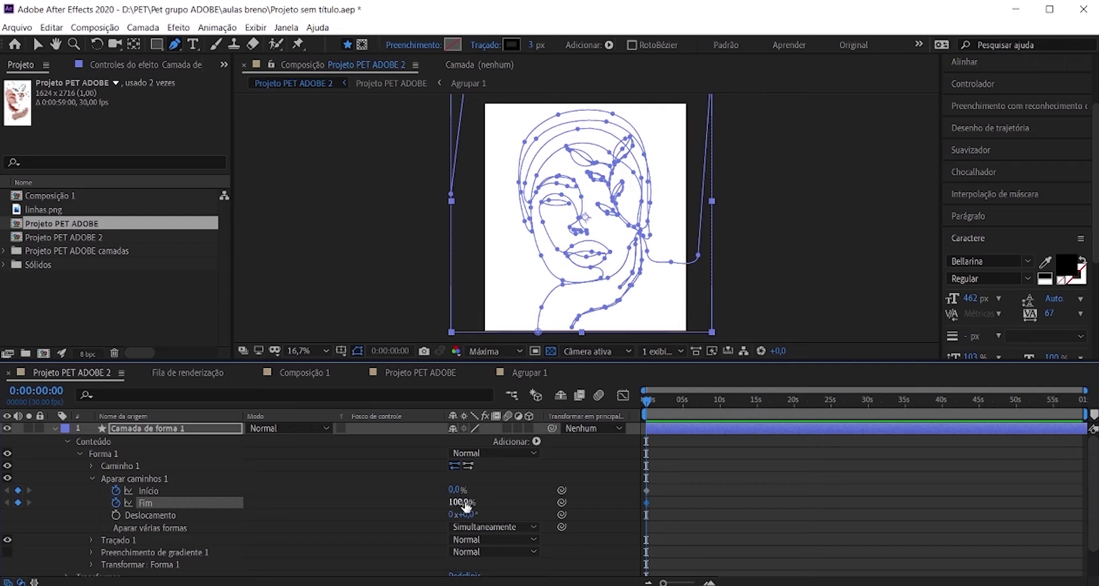
pyautogui.moveTo(462, 504); pyautogui.dragTo(346, 503)
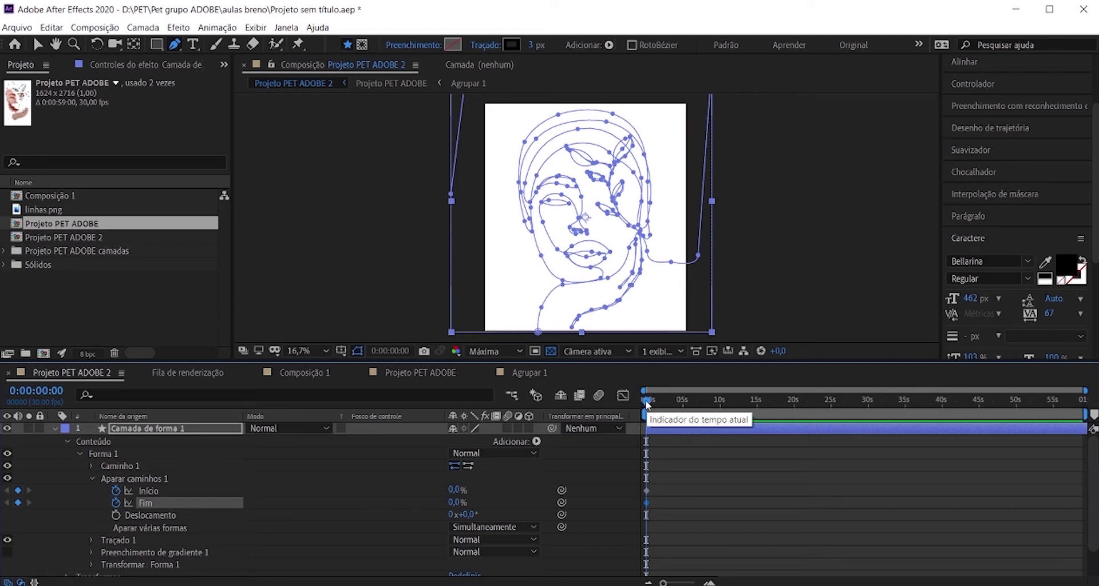
# Set both Início and Fim of Aparar caminhos 1 to 100% at 0:00:20:00.
pyautogui.moveTo(646, 402); pyautogui.dragTo(793, 404)
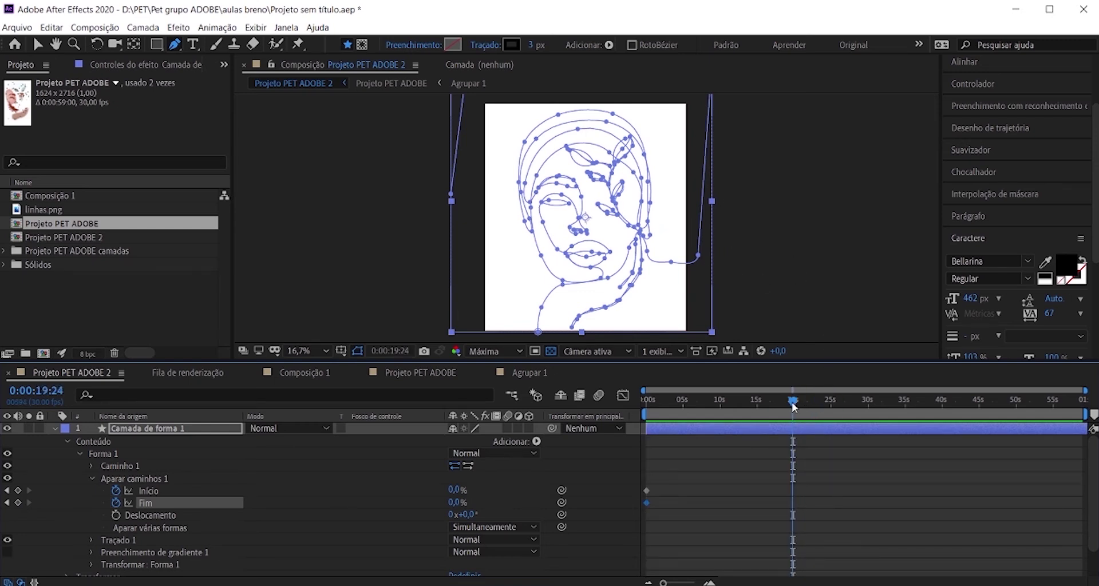
pyautogui.moveTo(794, 404)
pyautogui.mouseDown()
pyautogui.moveTo(805, 404)
pyautogui.moveTo(798, 410)
pyautogui.mouseUp()
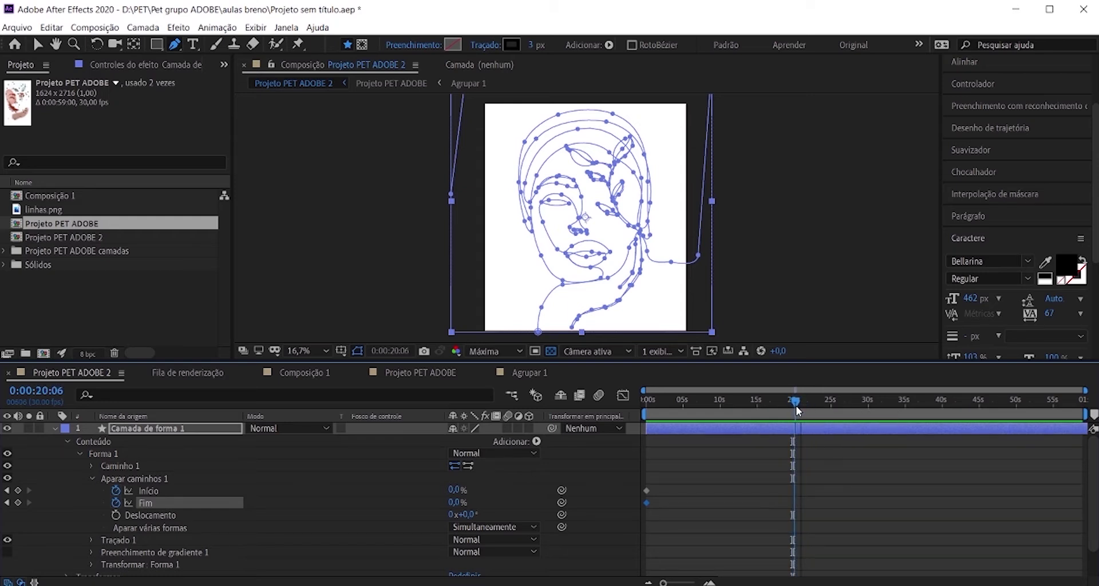
pyautogui.scroll(5, 806, 412)
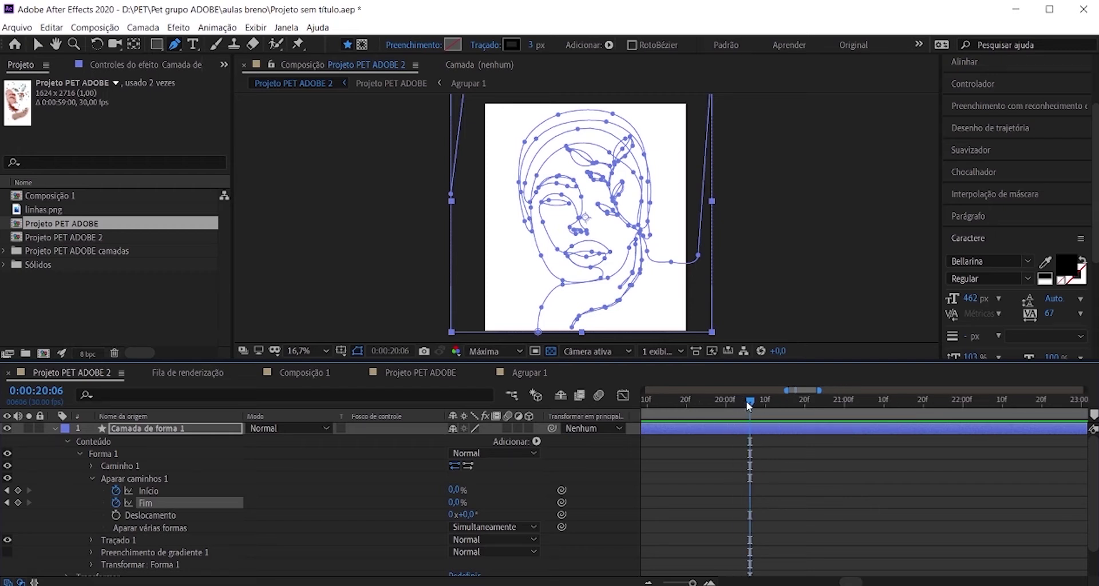
pyautogui.moveTo(745, 402); pyautogui.dragTo(726, 403)
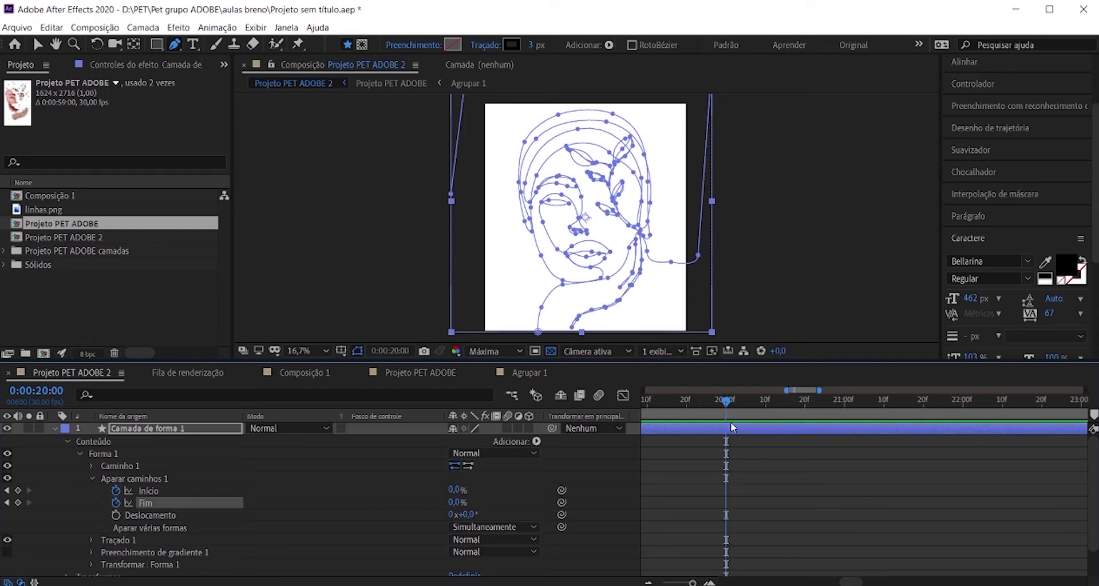
pyautogui.scroll(-5, 724, 424)
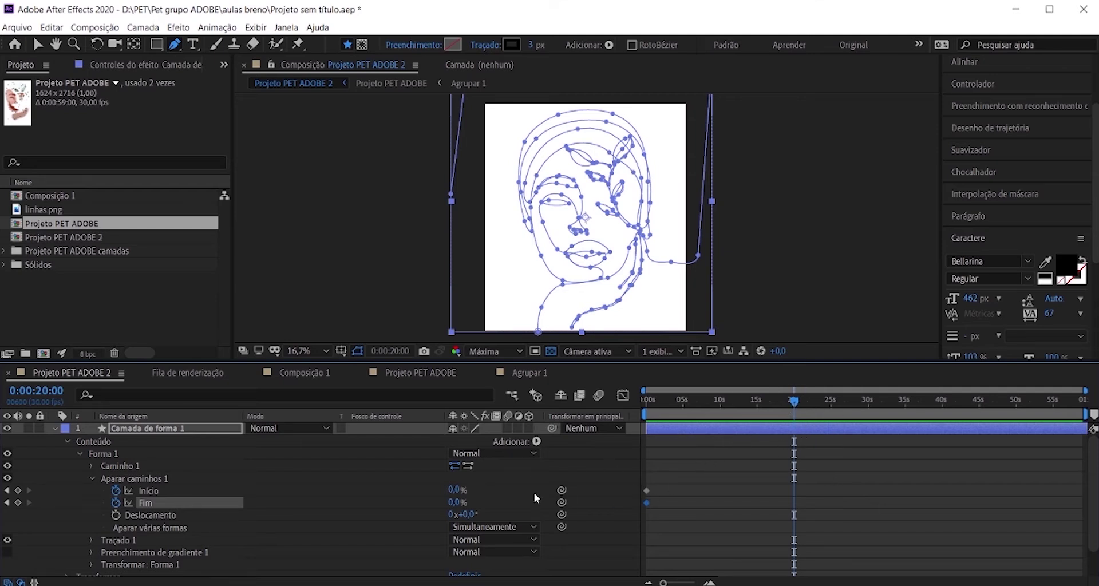
pyautogui.moveTo(457, 490); pyautogui.dragTo(617, 493)
pyautogui.moveTo(454, 502); pyautogui.dragTo(582, 501)
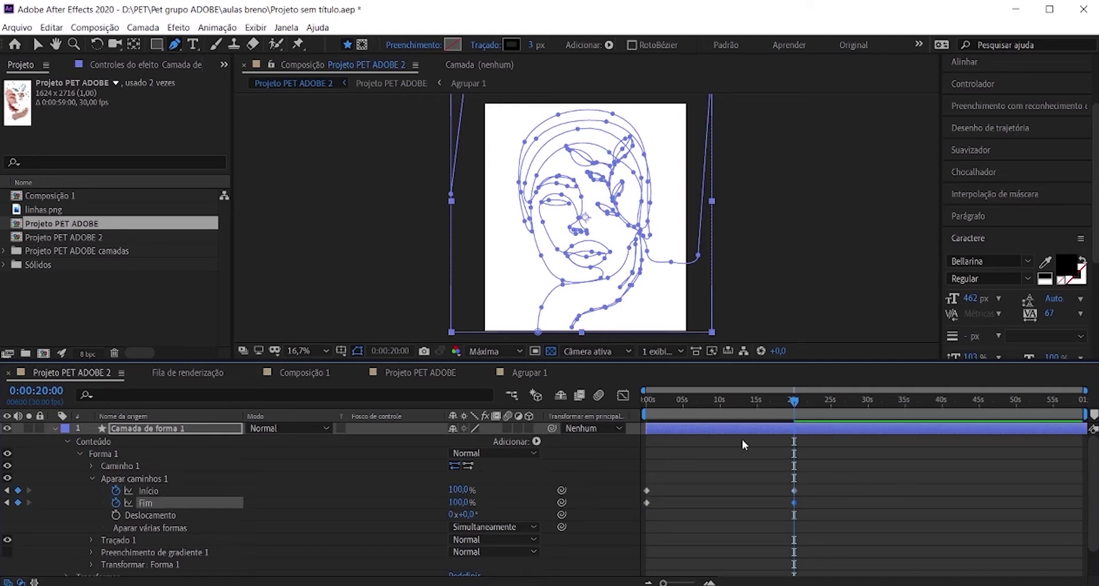
# Preview the Aparar caminhos animation from the start of the composition.
pyautogui.moveTo(793, 406); pyautogui.dragTo(647, 401)
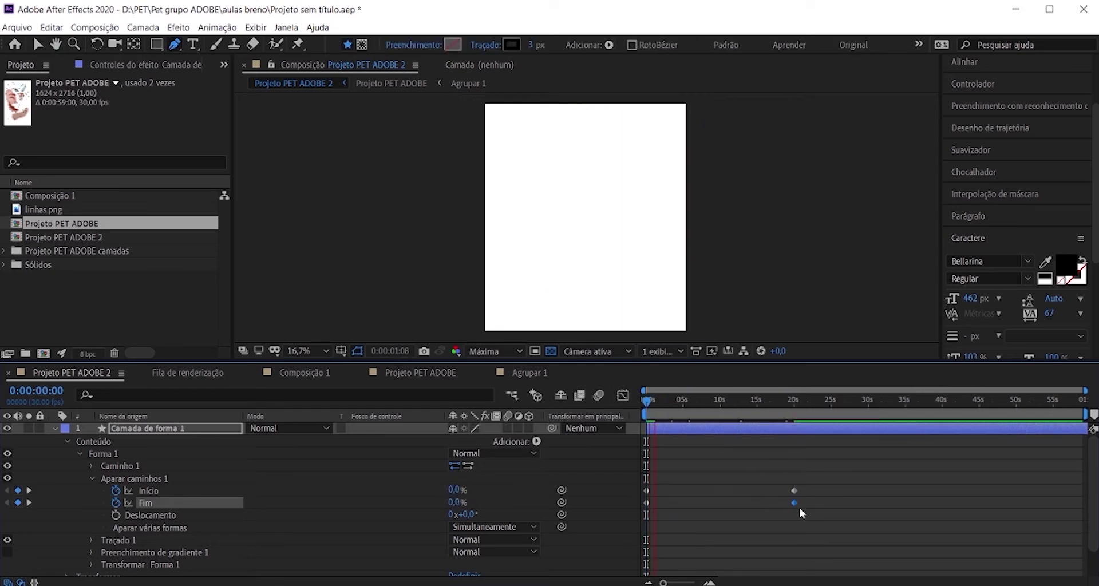
pyautogui.press('space')
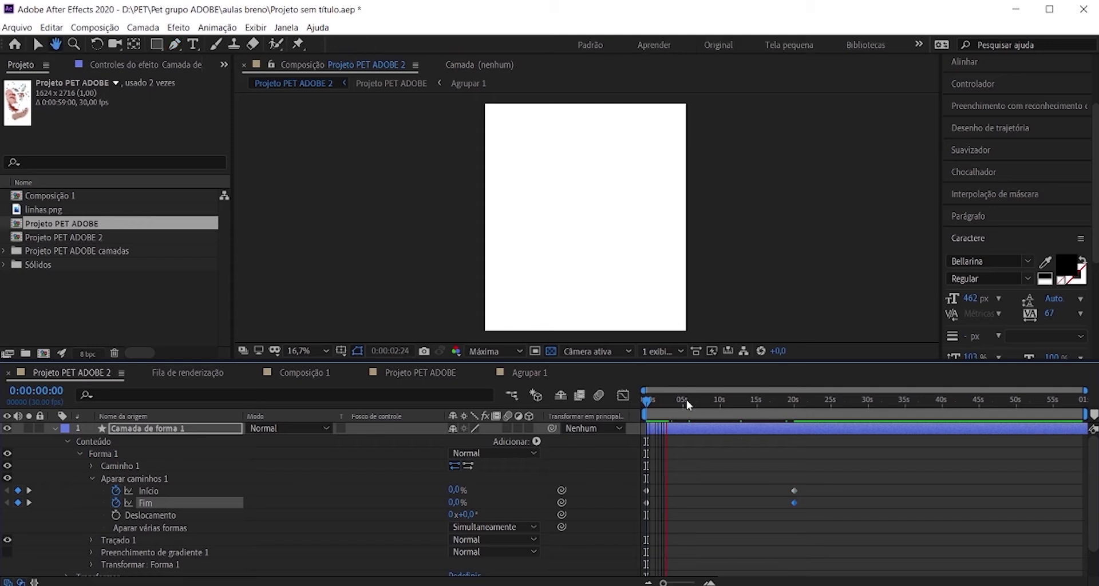
pyautogui.press('space')
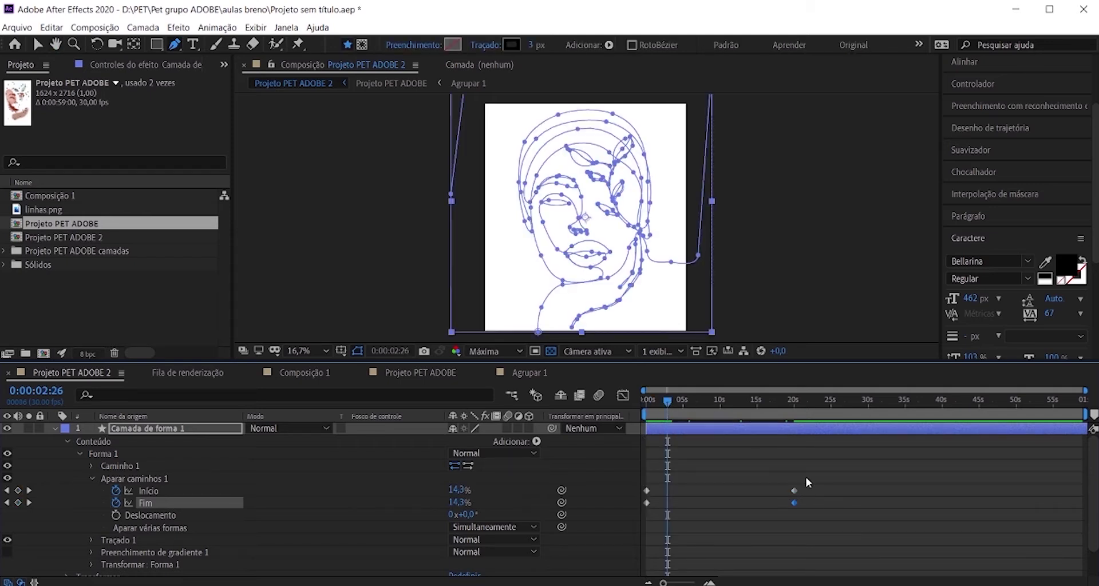
# Move the two Início keyframes together to about 2 and 22 seconds and preview the drawing animation.
pyautogui.moveTo(805, 477)
pyautogui.mouseDown()
pyautogui.moveTo(778, 495)
pyautogui.moveTo(650, 493)
pyautogui.mouseUp()
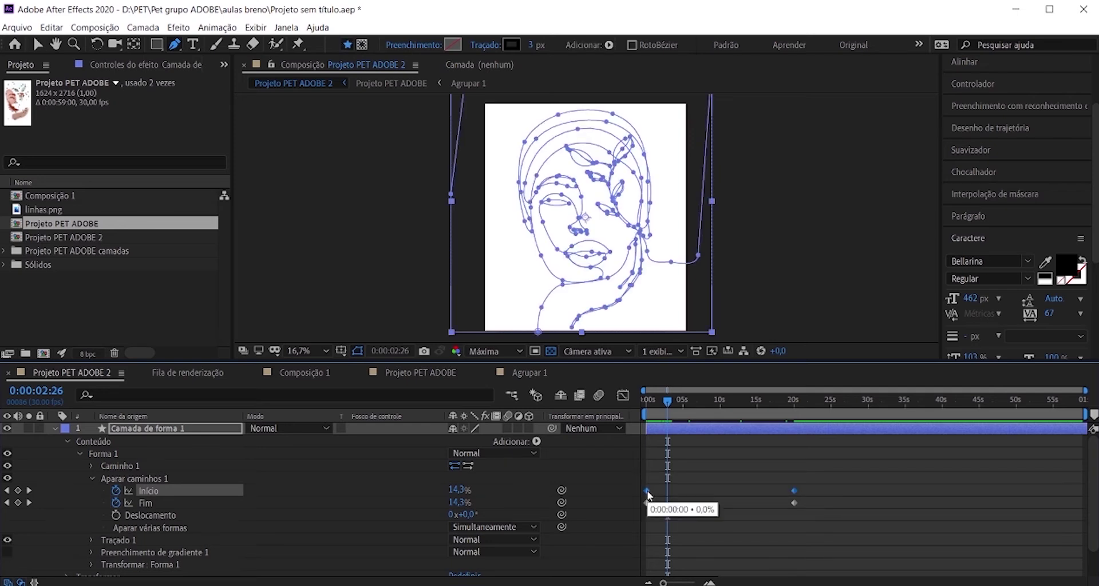
pyautogui.moveTo(649, 496); pyautogui.dragTo(663, 497)
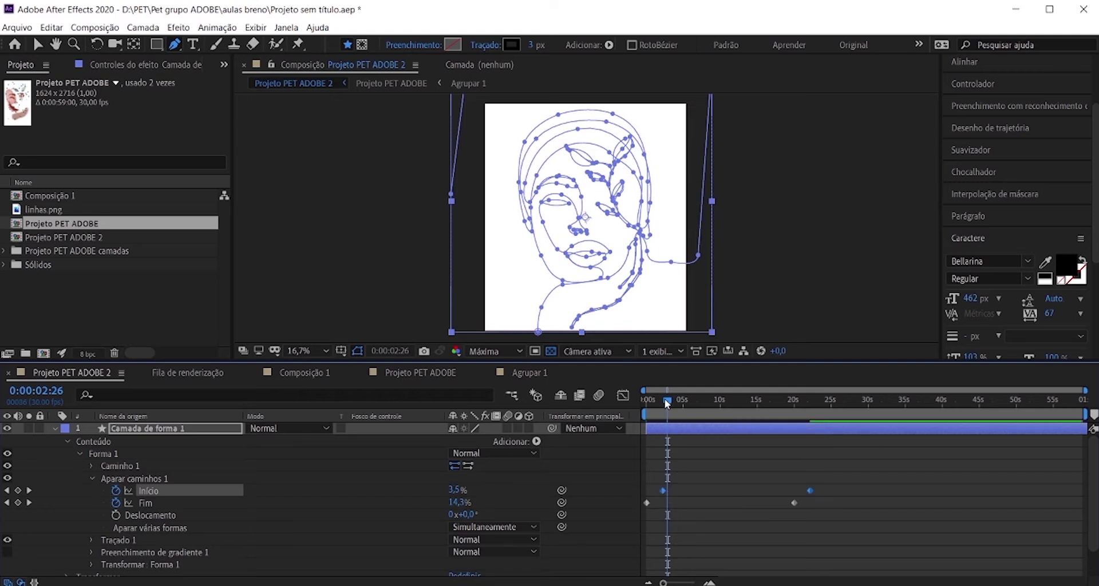
pyautogui.moveTo(665, 398); pyautogui.dragTo(610, 400)
pyautogui.press('space')
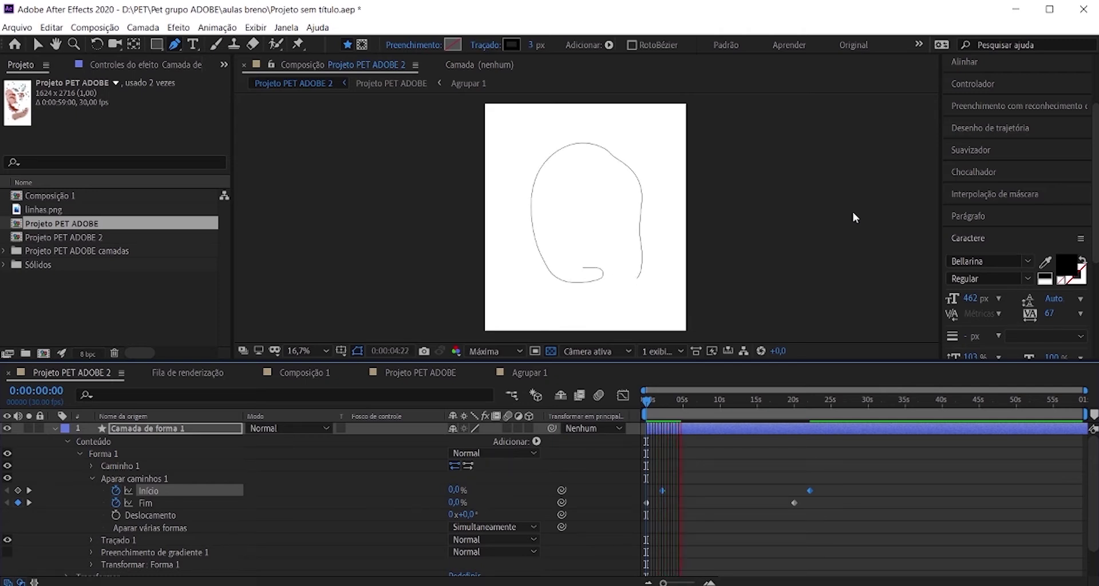
pyautogui.press('space')
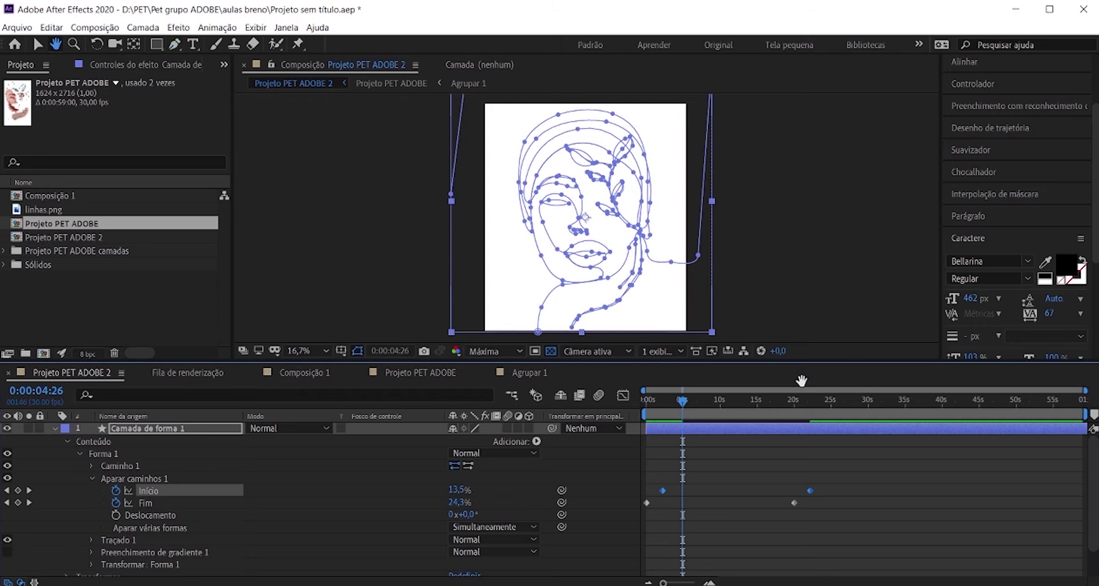
pyautogui.press('space')
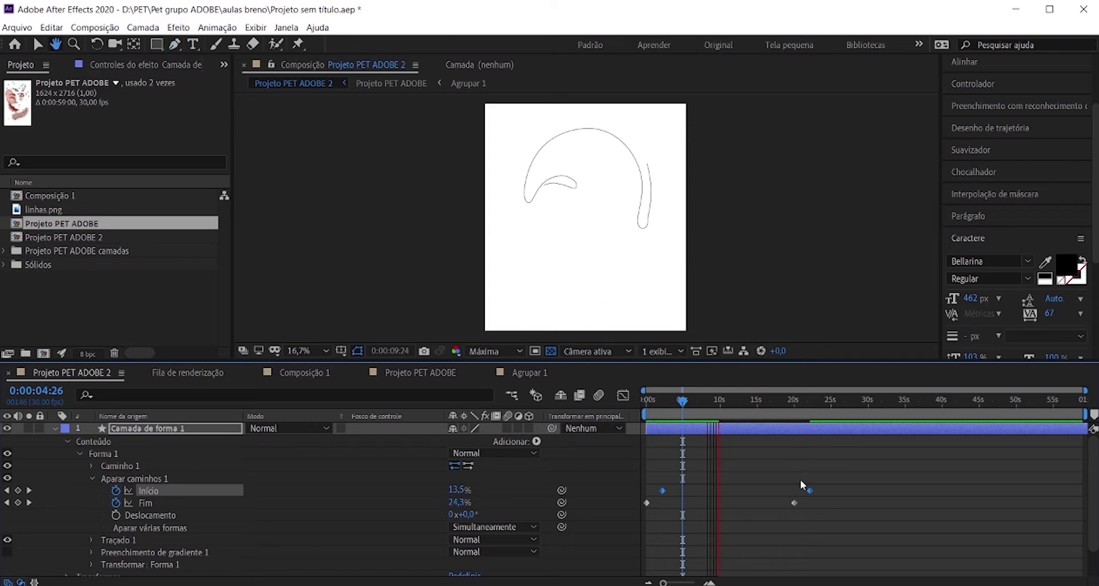
pyautogui.press('space')
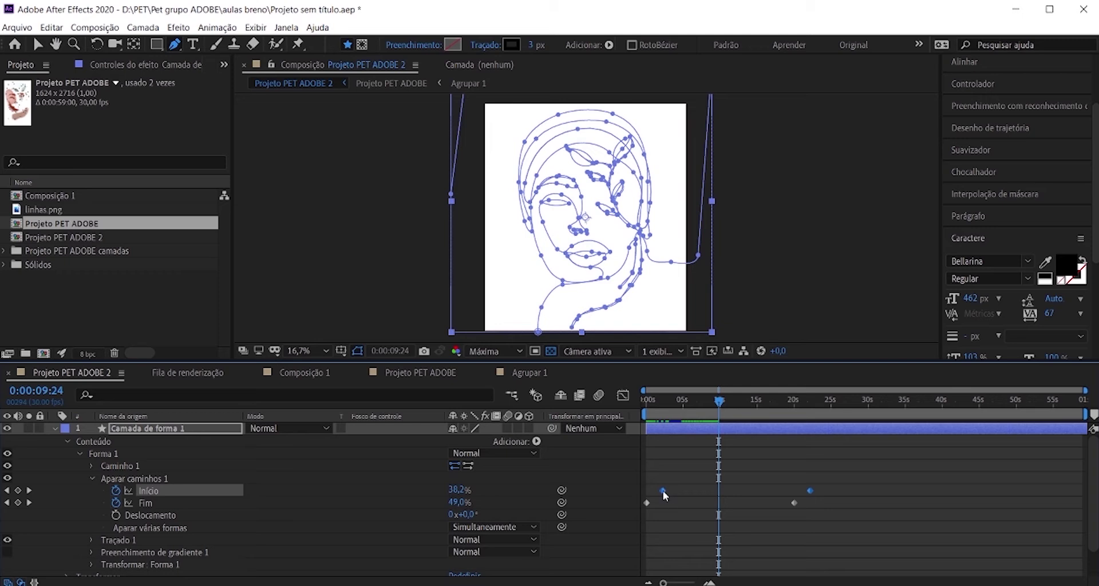
# Move the two Início keyframes to 20 and 40 seconds, aligning the first with the last Fim keyframe, and preview from the start.
pyautogui.moveTo(662, 491); pyautogui.dragTo(796, 502)
pyautogui.moveTo(721, 405); pyautogui.dragTo(646, 404)
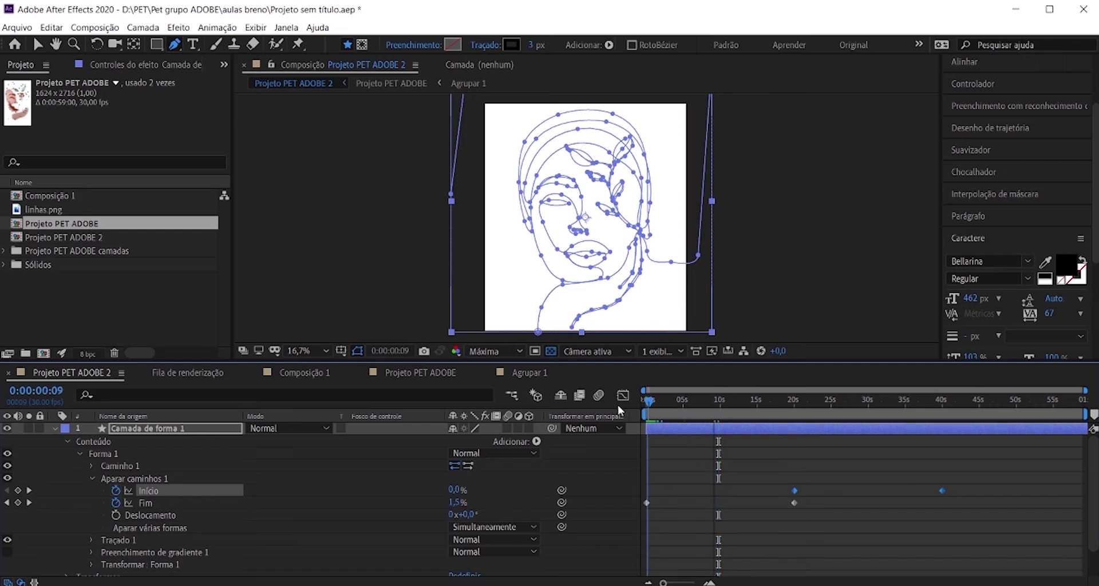
pyautogui.press('space')
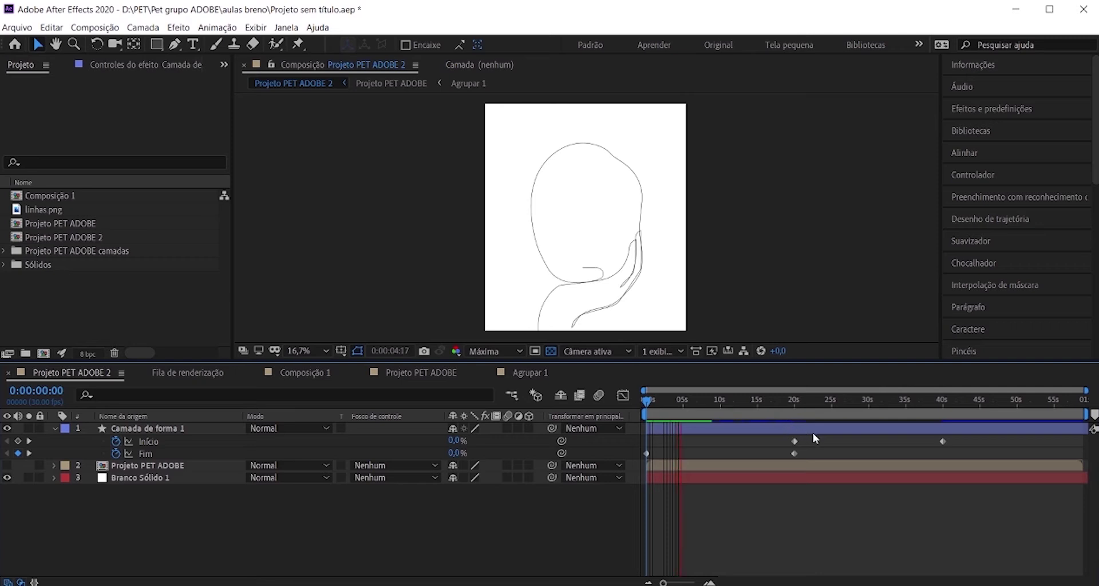
# Stop the preview and move the last Fim keyframe to 0:00:25:00.
pyautogui.press('space')
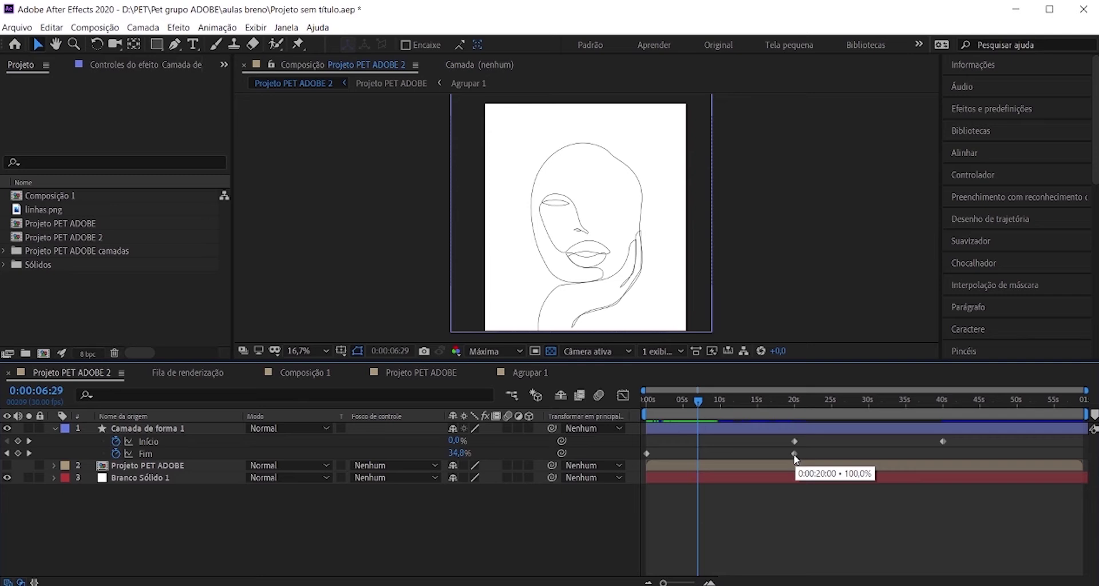
pyautogui.moveTo(795, 455); pyautogui.dragTo(836, 453)
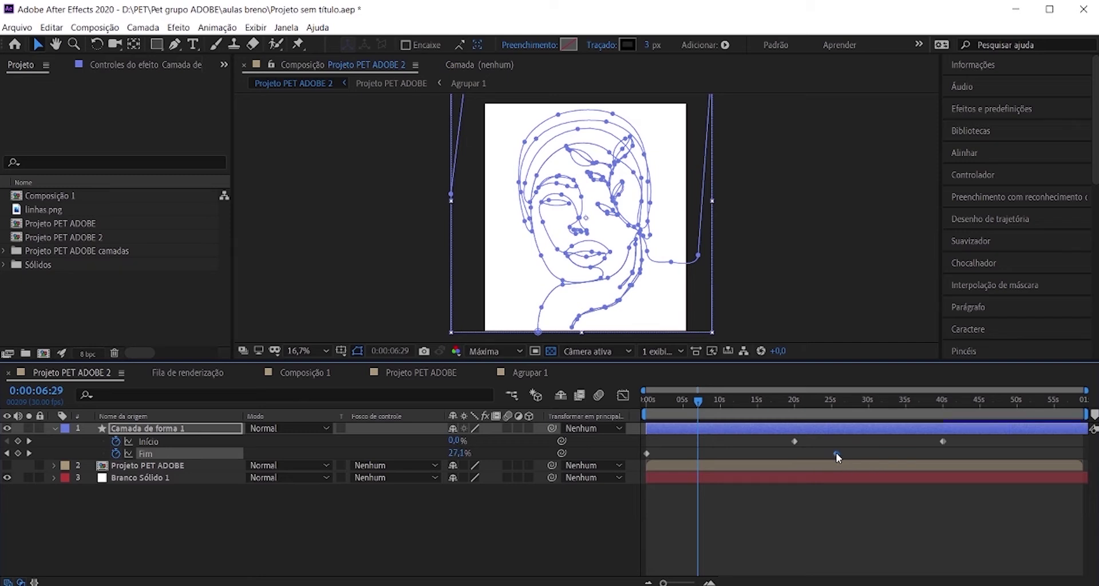
pyautogui.scroll(5, 836, 452)
pyautogui.click(925, 407)
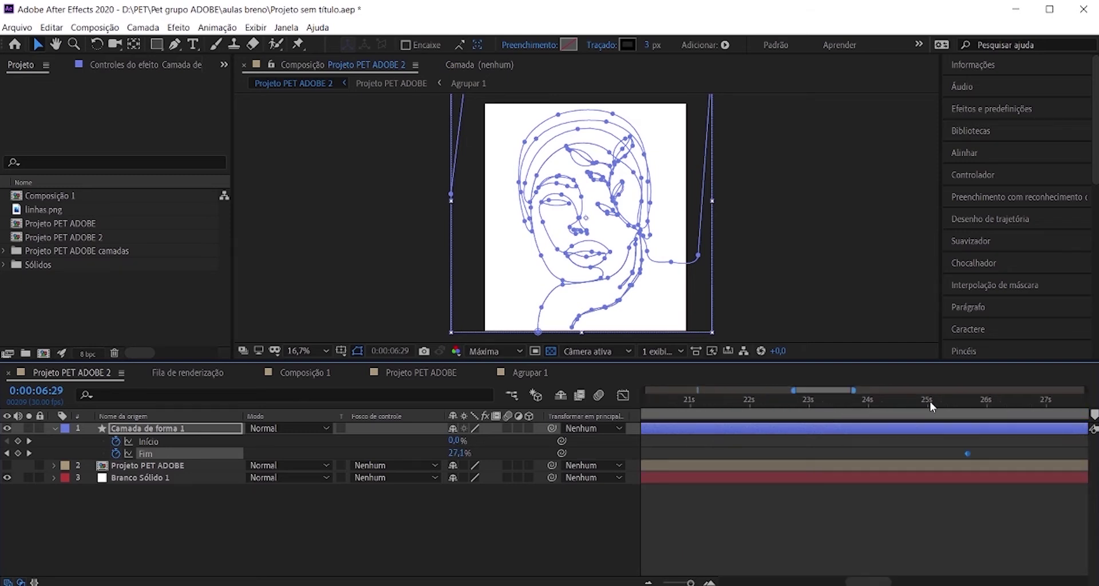
pyautogui.scroll(2, 924, 406)
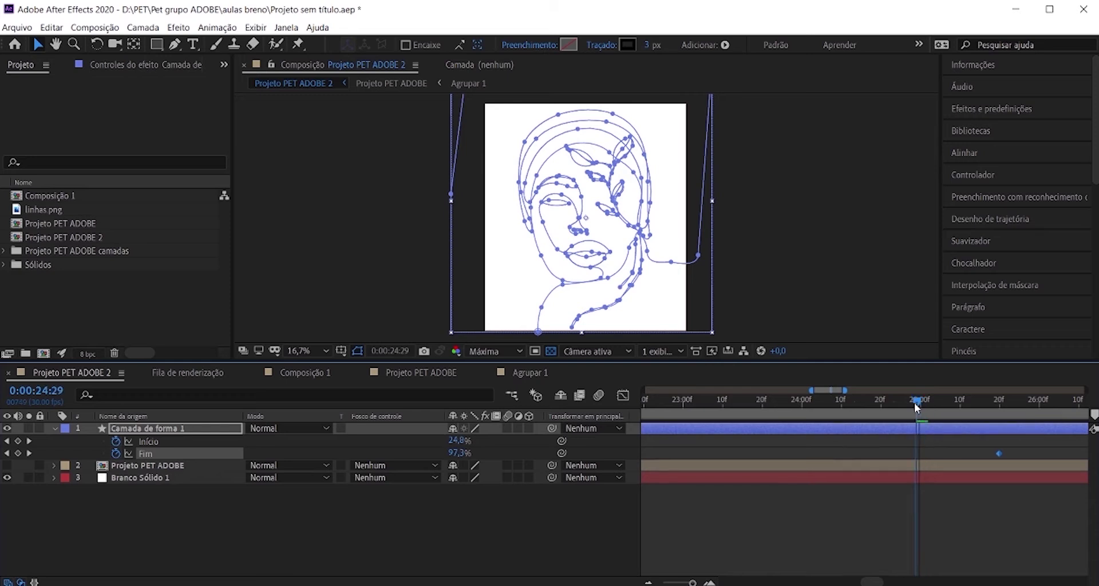
pyautogui.click(919, 401)
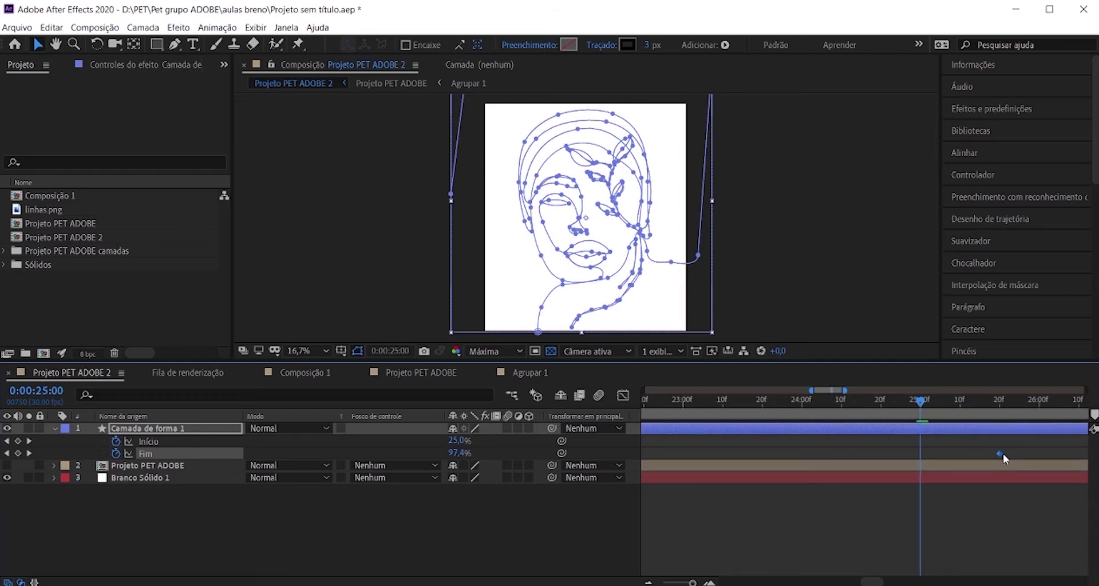
pyautogui.moveTo(999, 454); pyautogui.dragTo(915, 456)
pyautogui.scroll(-7, 852, 477)
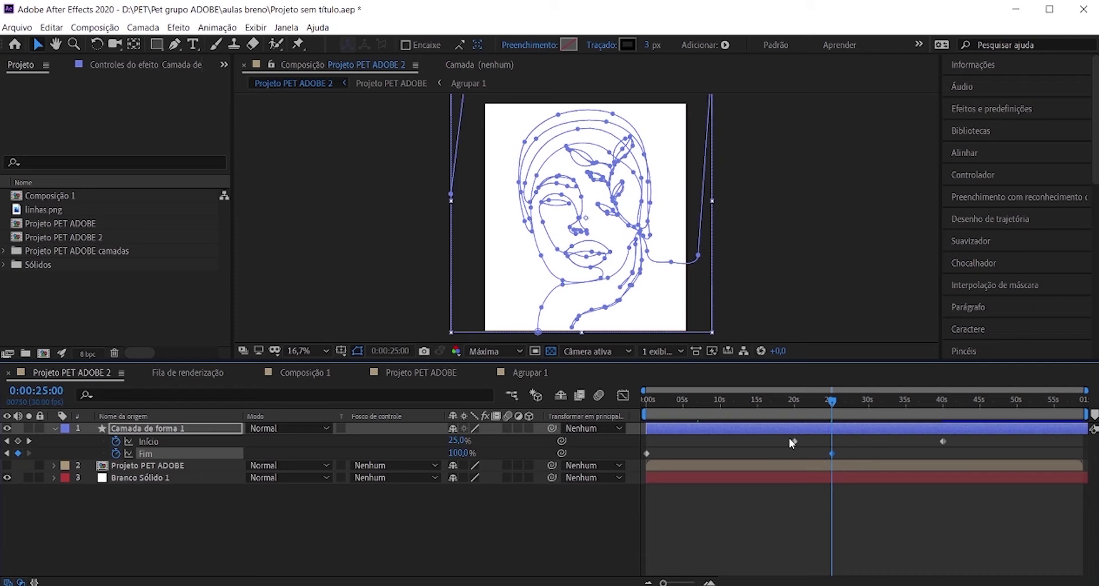
# Move both Início keyframes so the first sits at about 23 seconds, and bring the last one to about 35 seconds.
pyautogui.moveTo(779, 437); pyautogui.dragTo(964, 444)
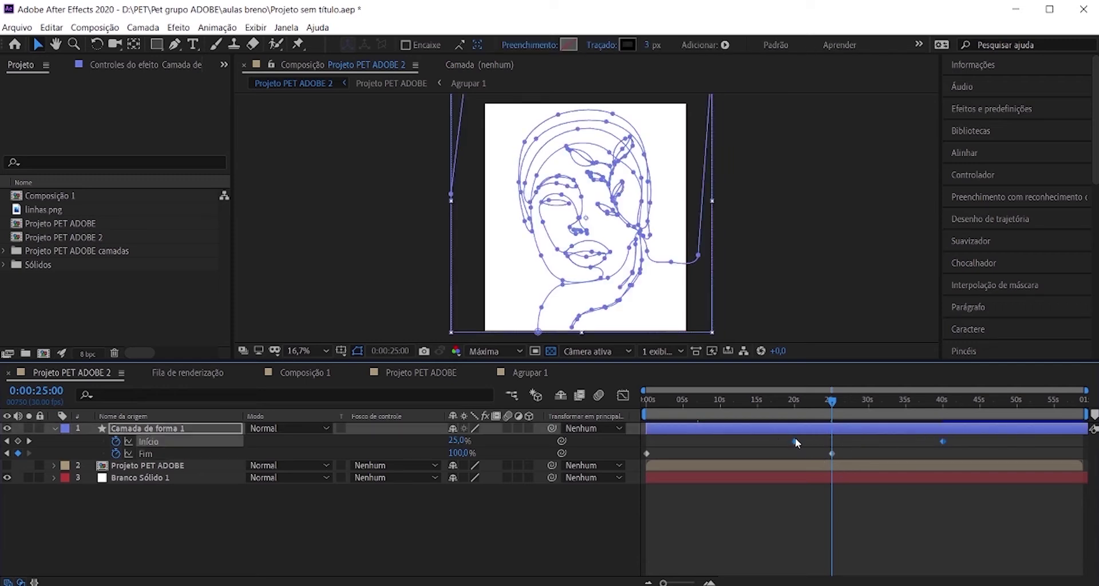
pyautogui.moveTo(809, 443); pyautogui.dragTo(814, 443)
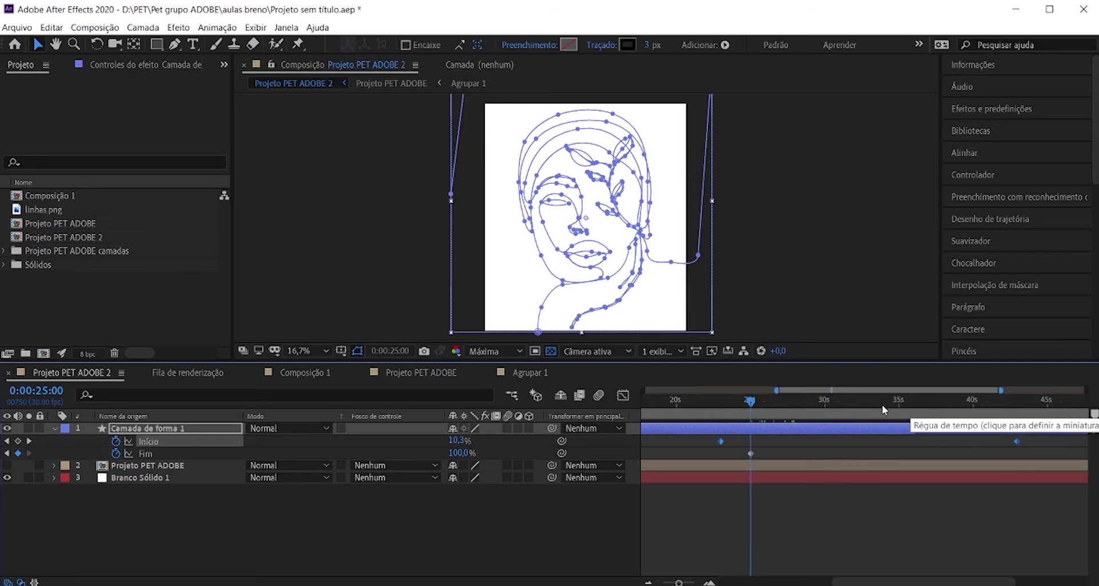
pyautogui.scroll(2, 881, 405)
pyautogui.click(899, 399)
pyautogui.moveTo(1014, 442); pyautogui.dragTo(900, 445)
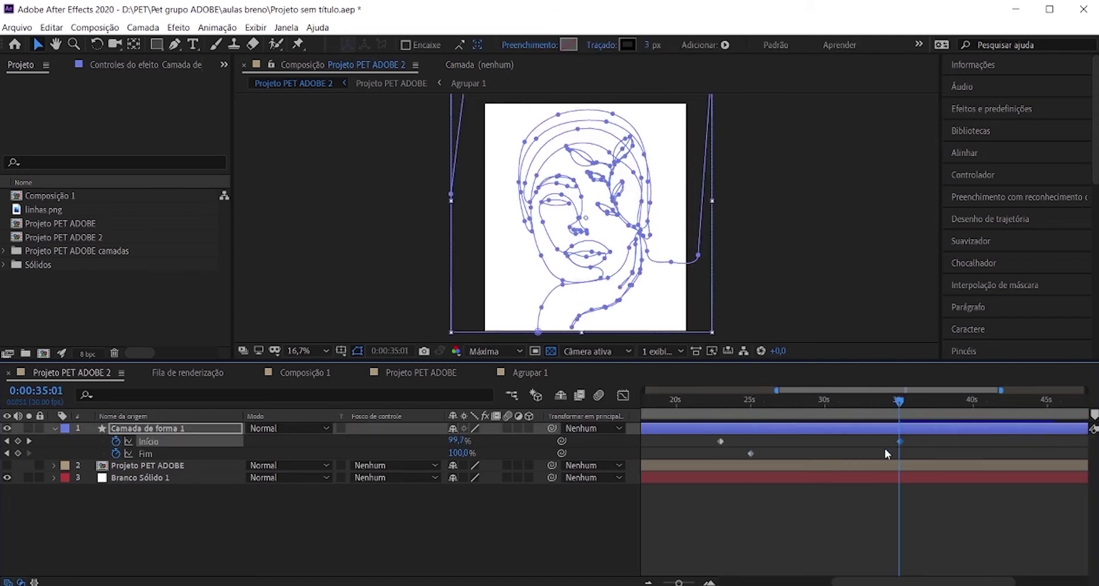
# Preview the line animation from the start of the composition and again from about 22 seconds.
pyautogui.scroll(-3, 853, 469)
pyautogui.click(713, 403)
pyautogui.press('space')
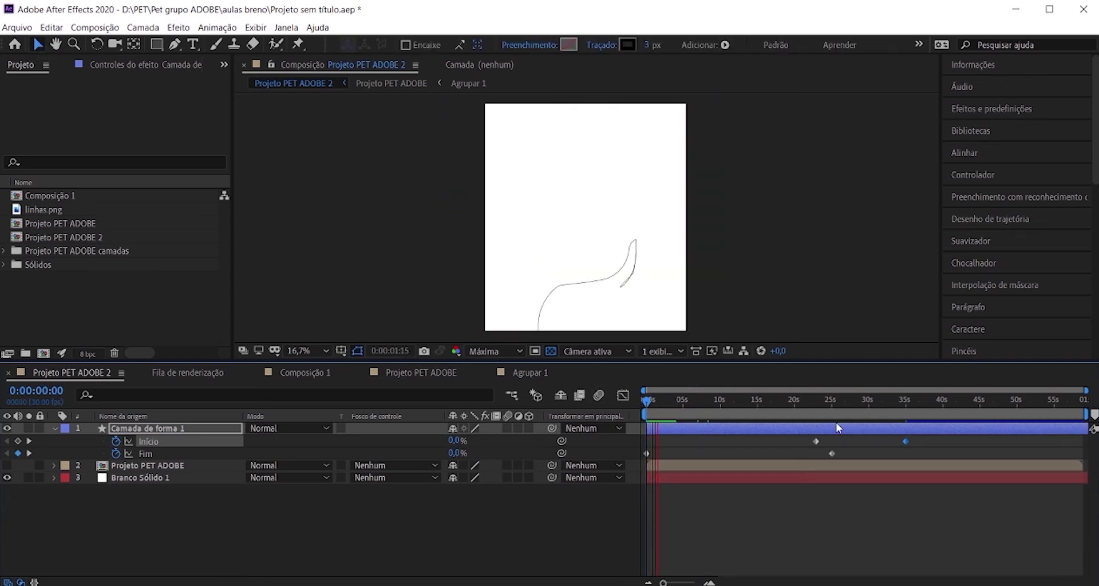
pyautogui.click(812, 403)
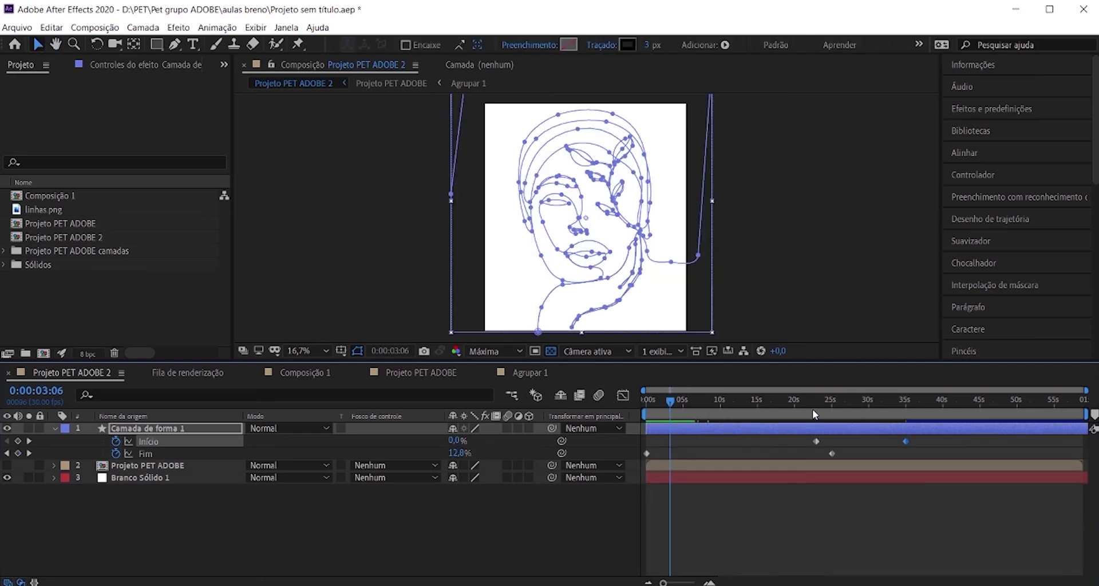
pyautogui.press('space')
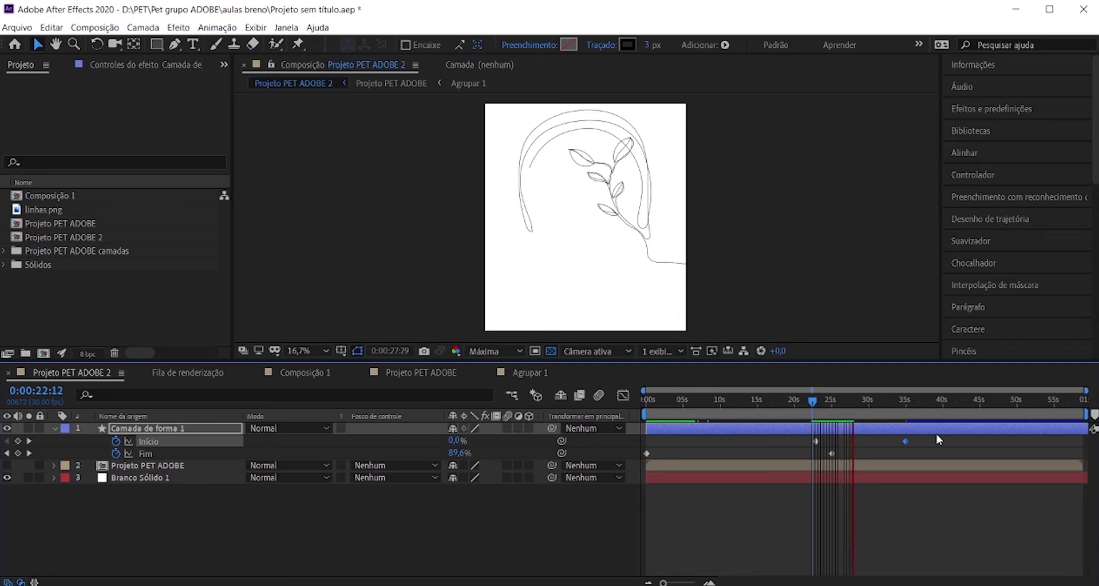
pyautogui.press('space')
# Move the last Início keyframe to about 30 seconds and preview the erasing part from about 22 seconds.
pyautogui.scroll(2, 867, 464)
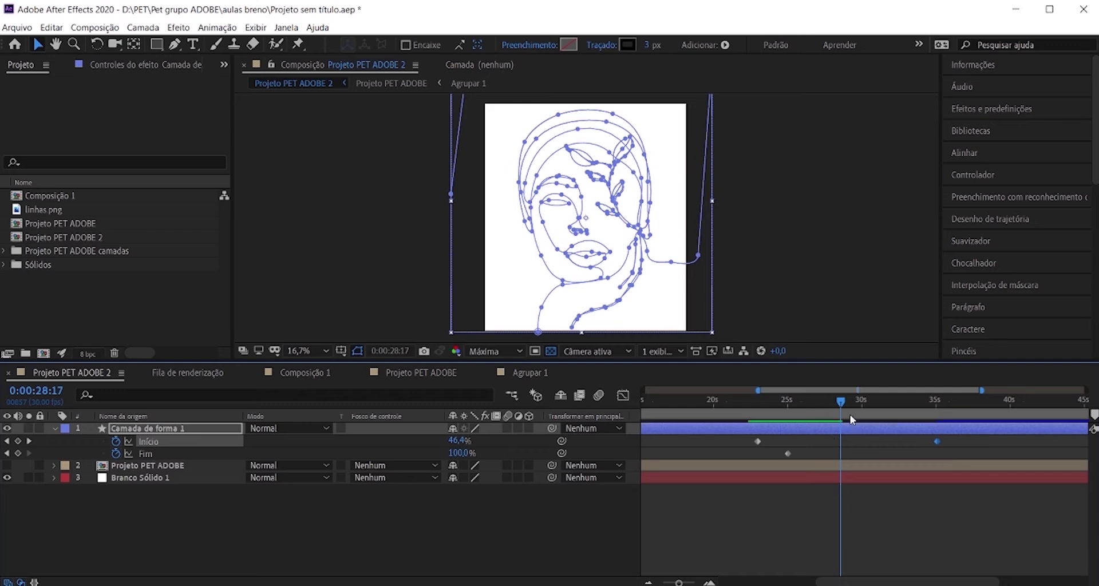
pyautogui.moveTo(846, 407)
pyautogui.mouseDown()
pyautogui.moveTo(874, 407)
pyautogui.moveTo(862, 406)
pyautogui.mouseUp()
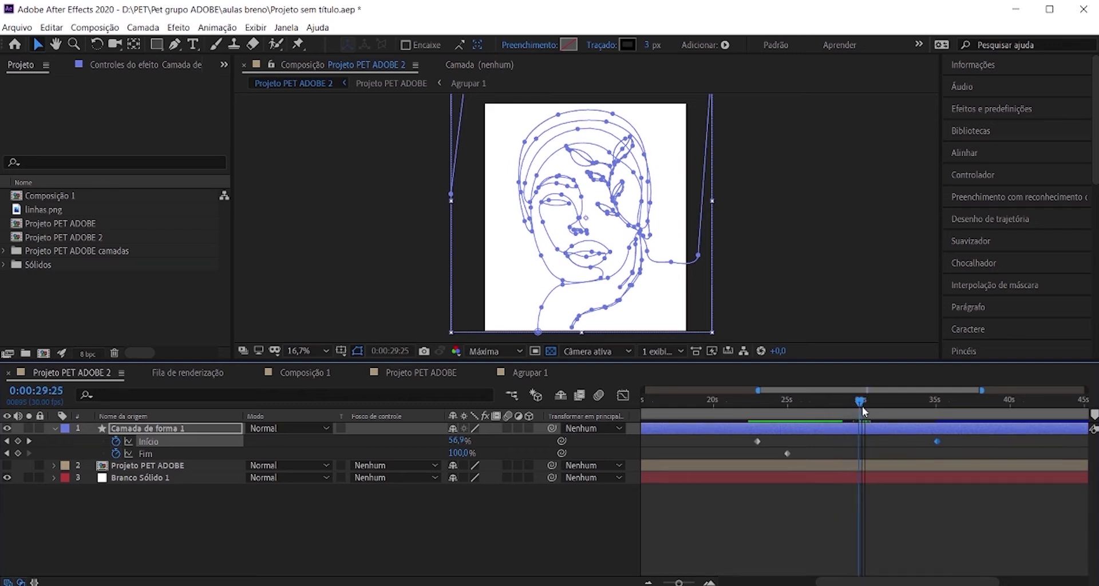
pyautogui.scroll(2, 862, 407)
pyautogui.moveTo(1002, 441); pyautogui.dragTo(853, 444)
pyautogui.scroll(-4, 853, 424)
pyautogui.moveTo(696, 401)
pyautogui.mouseDown()
pyautogui.moveTo(833, 406)
pyautogui.moveTo(812, 403)
pyautogui.mouseUp()
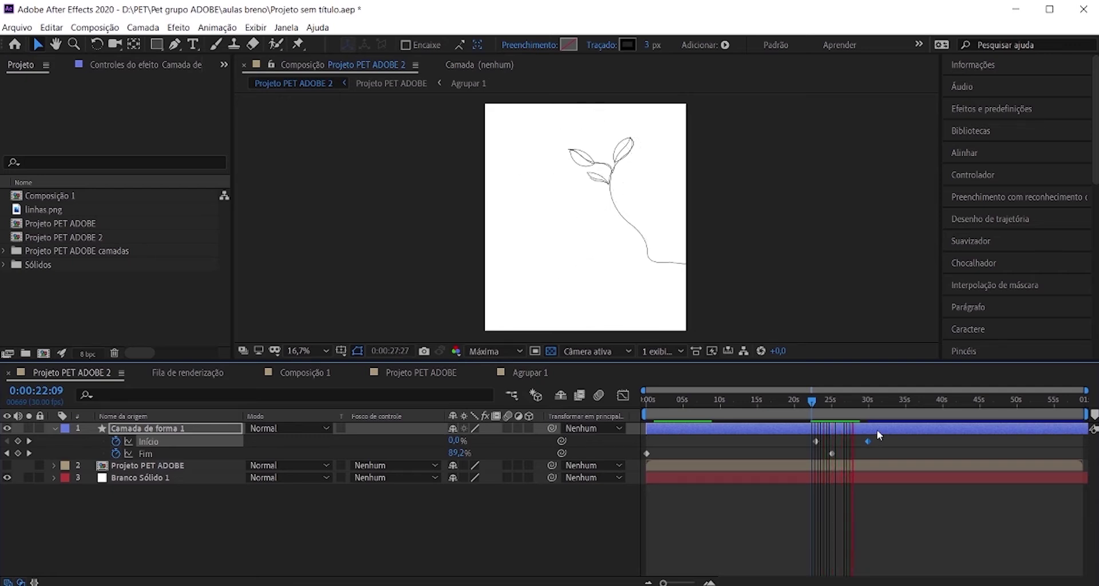
pyautogui.press('space')
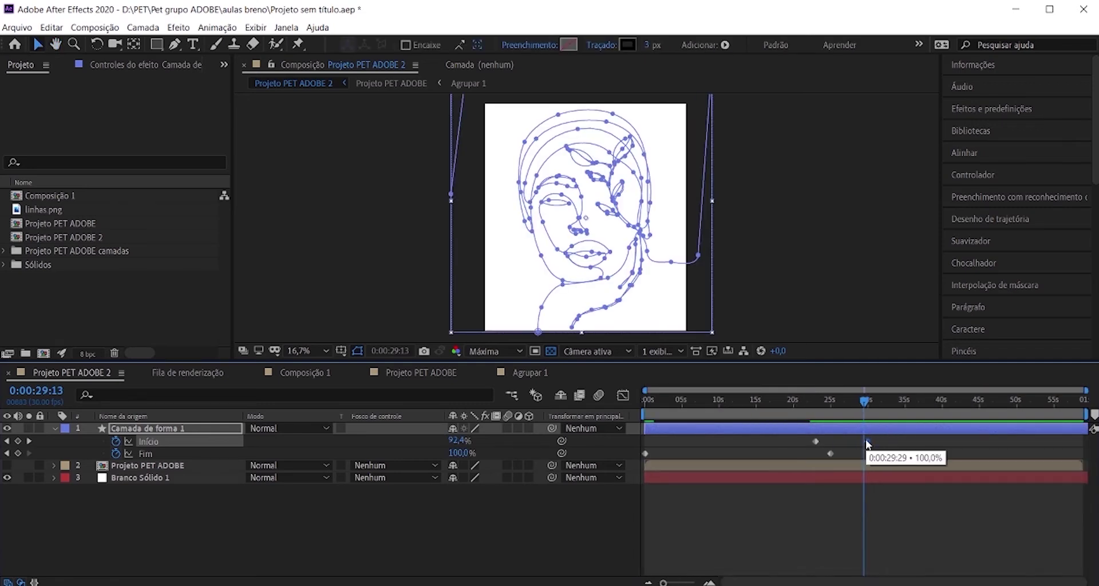
# Duplicate the last Início and Fim keyframes, both at 100%, to 0:00:31:00.
pyautogui.moveTo(862, 409); pyautogui.dragTo(869, 402)
pyautogui.click(847, 459)
pyautogui.click(881, 420)
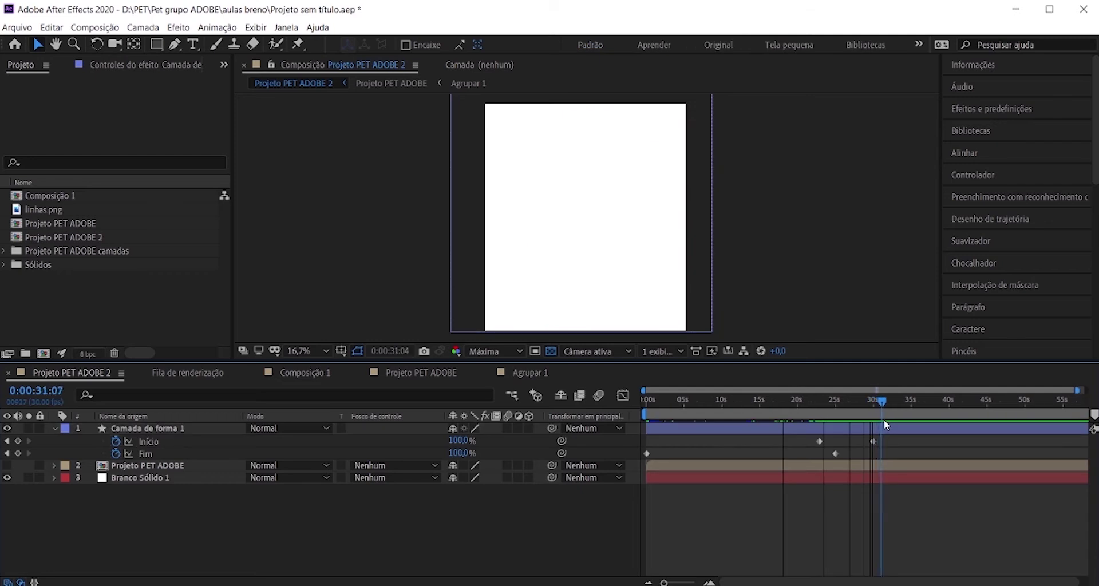
pyautogui.scroll(6, 874, 448)
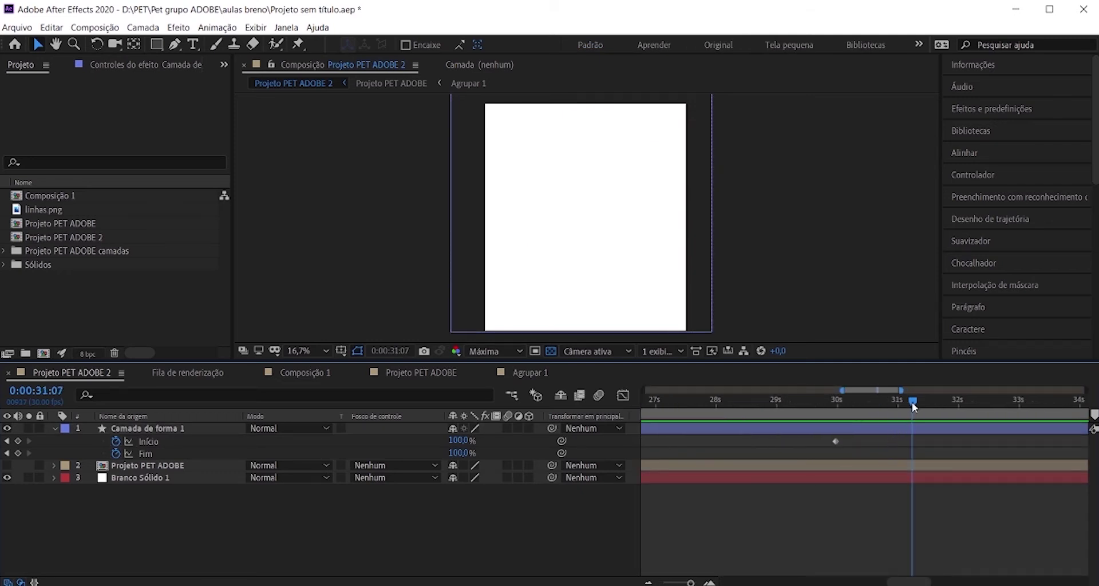
pyautogui.moveTo(914, 407); pyautogui.dragTo(898, 403)
pyautogui.scroll(3, 891, 425)
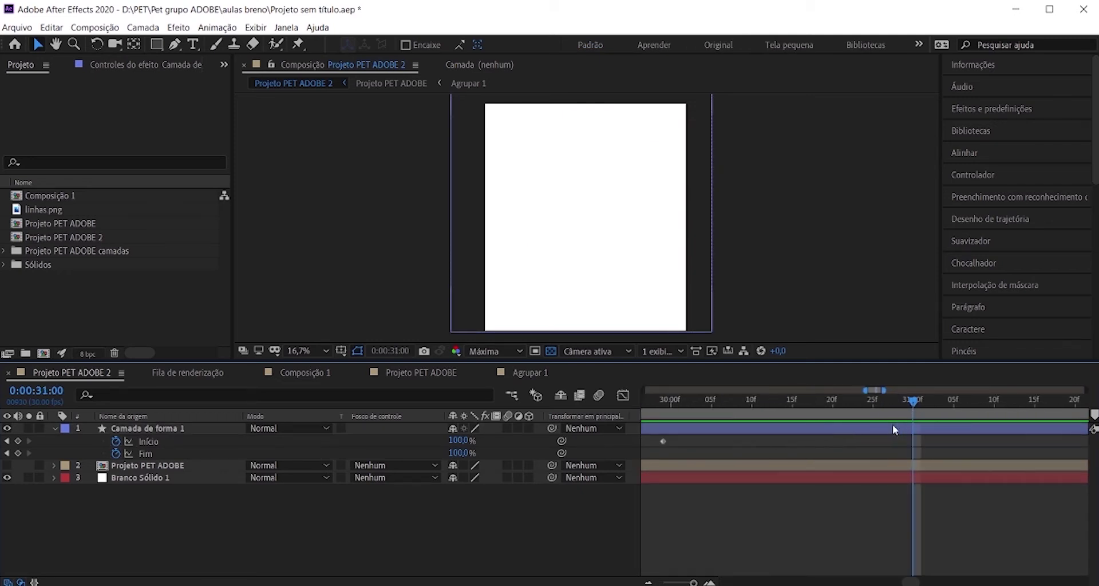
pyautogui.scroll(-2, 891, 421)
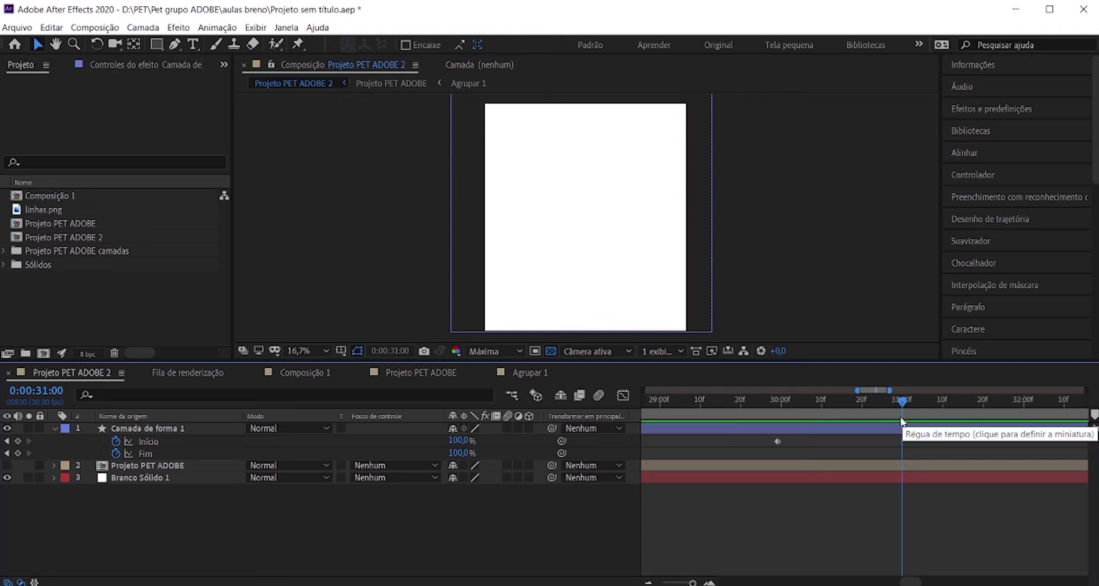
pyautogui.scroll(-3, 902, 422)
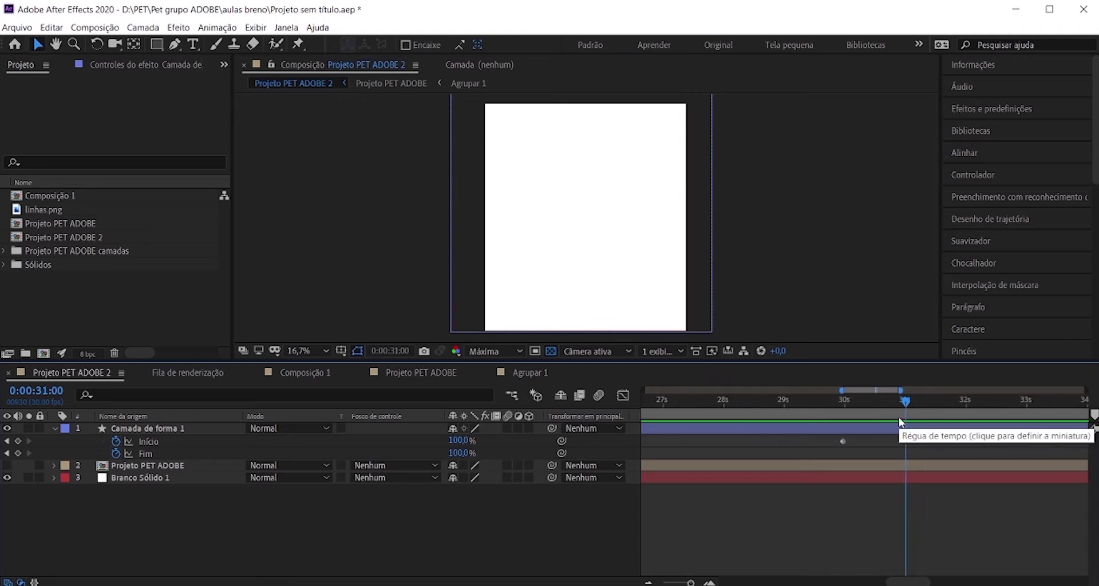
pyautogui.scroll(3, 899, 422)
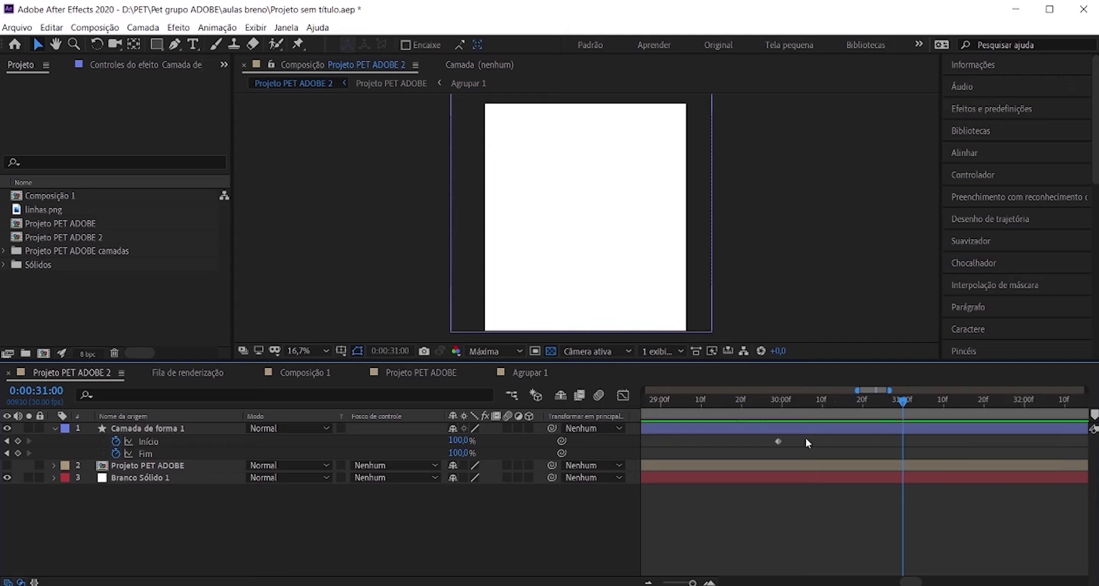
pyautogui.click(778, 442)
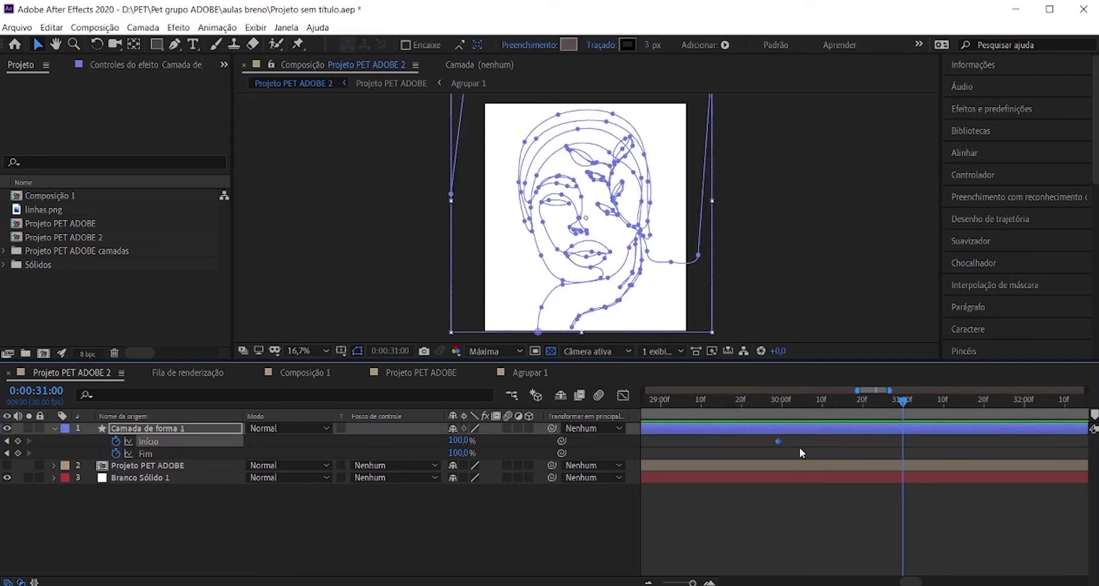
pyautogui.scroll(-5, 799, 449)
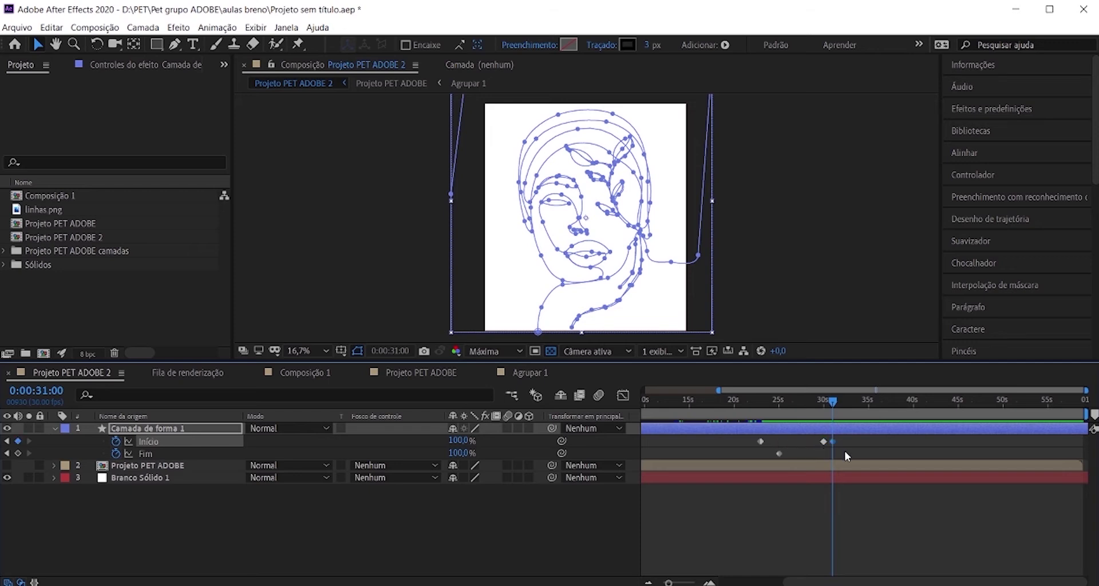
pyautogui.click(779, 454)
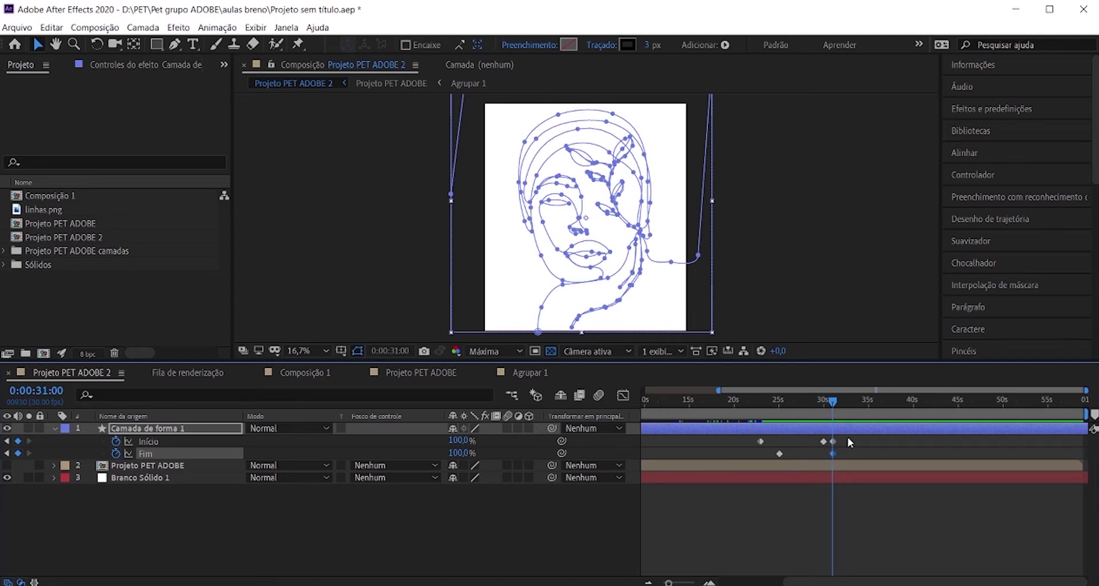
# Copy the first Fim keyframe, at 0%, to 0:00:31:01, one frame after the 100% keyframes.
pyautogui.scroll(5, 842, 446)
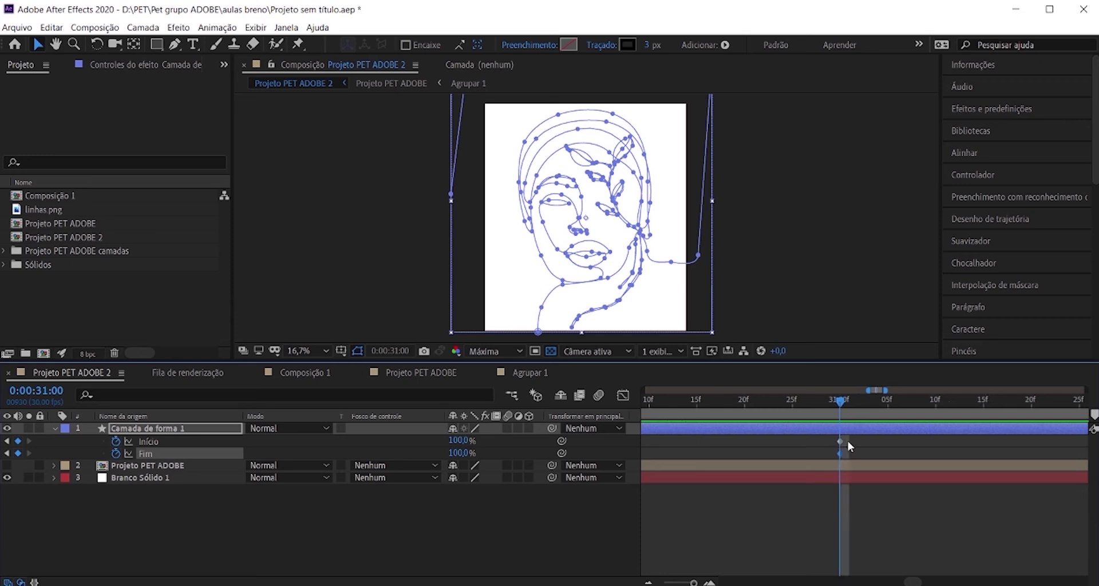
pyautogui.scroll(2, 833, 432)
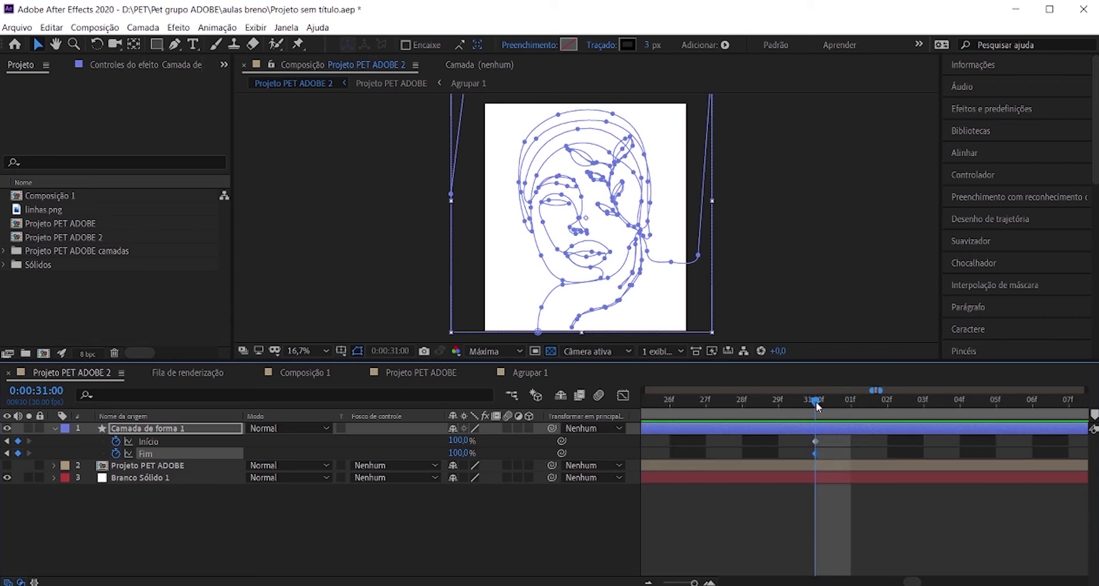
pyautogui.moveTo(815, 402); pyautogui.dragTo(839, 402)
pyautogui.scroll(-3, 832, 438)
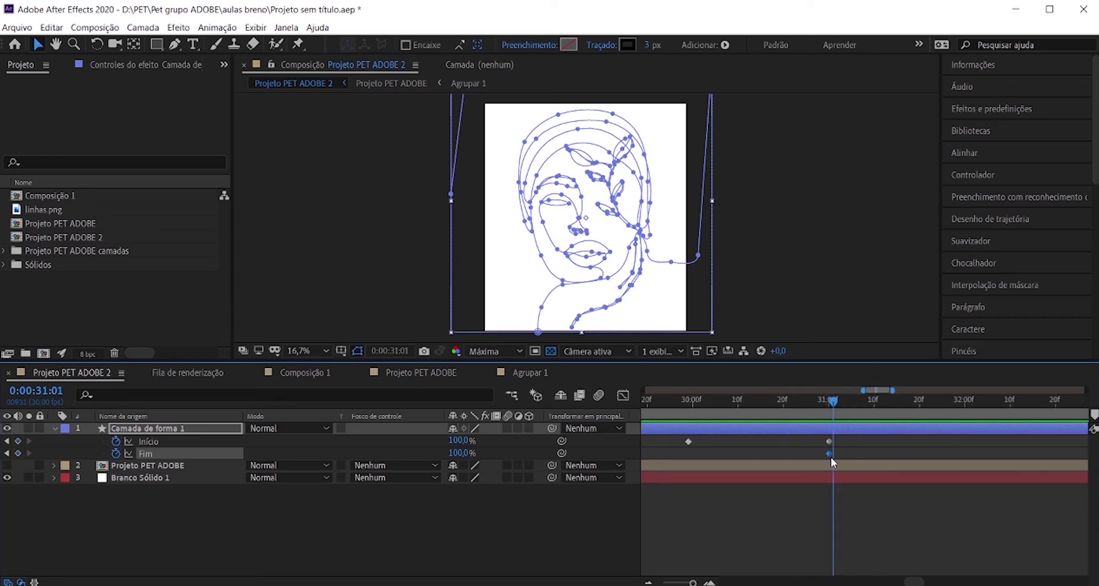
pyautogui.scroll(-6, 830, 458)
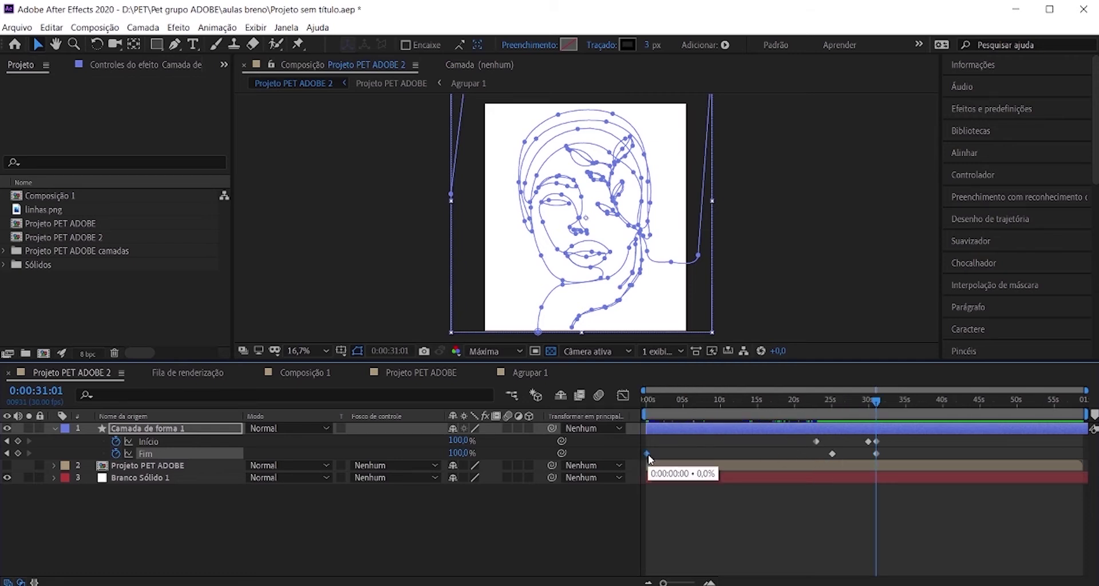
pyautogui.hotkey('ctrl', 'v')
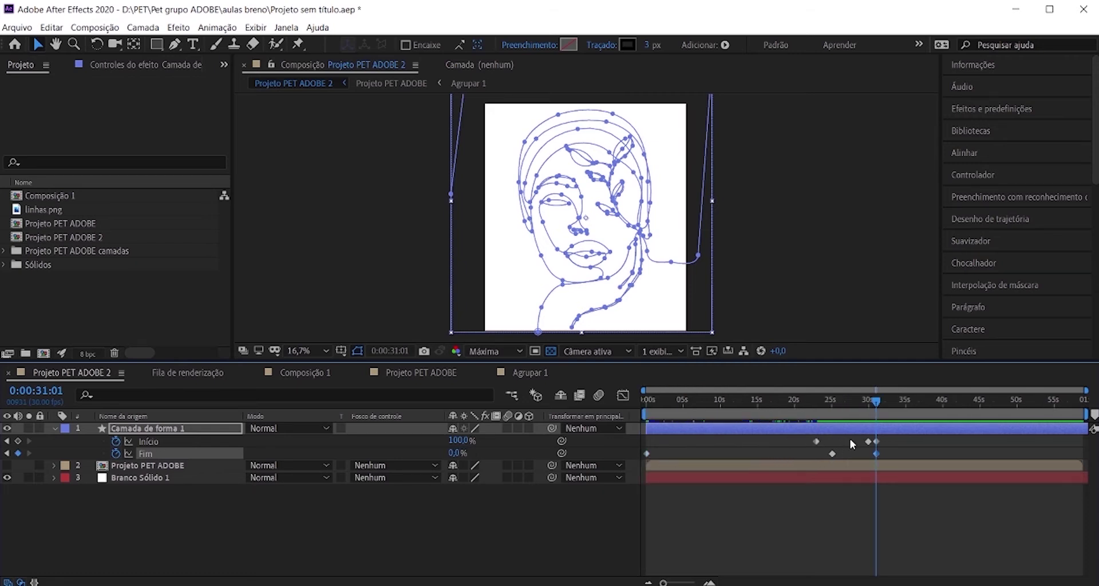
# Copy the first Início keyframe, at 0%, to 0:00:31:01, in line with the 0% Fim keyframe.
pyautogui.click(817, 443)
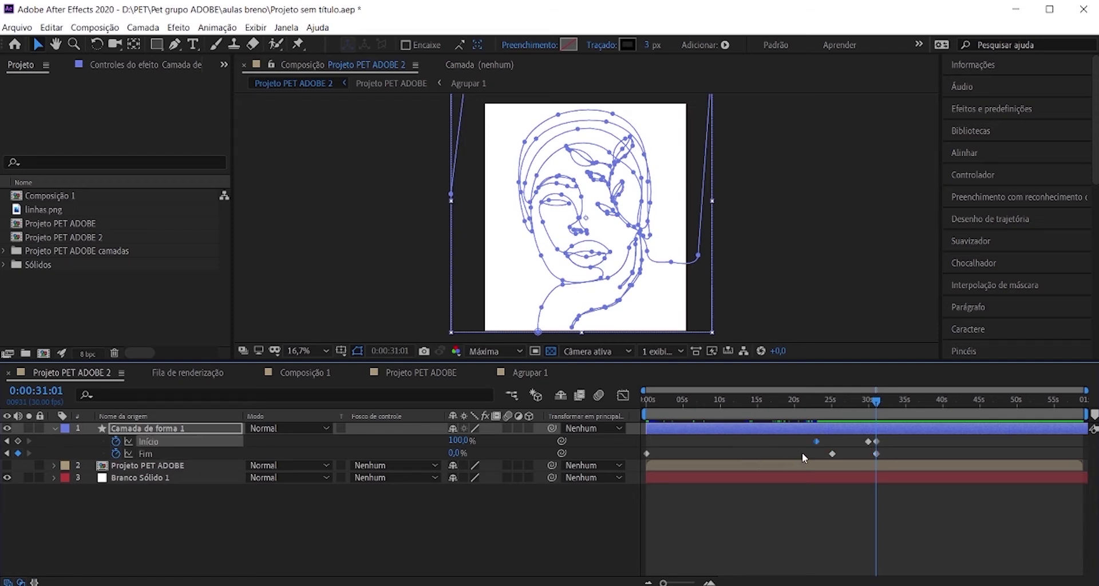
pyautogui.hotkey('ctrl', 'v')
pyautogui.press('=')
pyautogui.press('=')
pyautogui.press('=')
pyautogui.scroll(2, 918, 444)
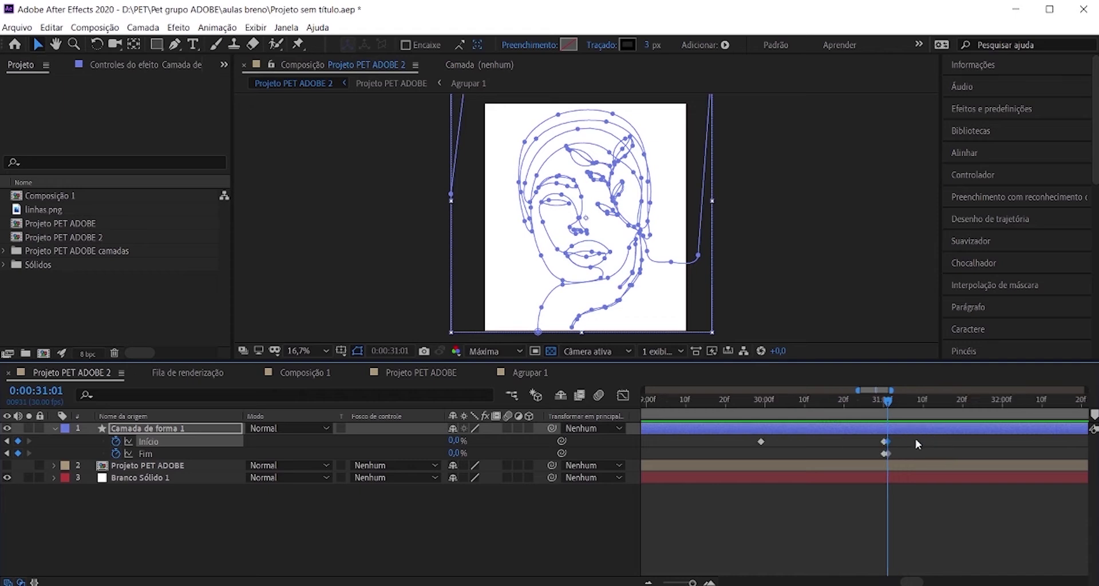
pyautogui.scroll(-2, 896, 421)
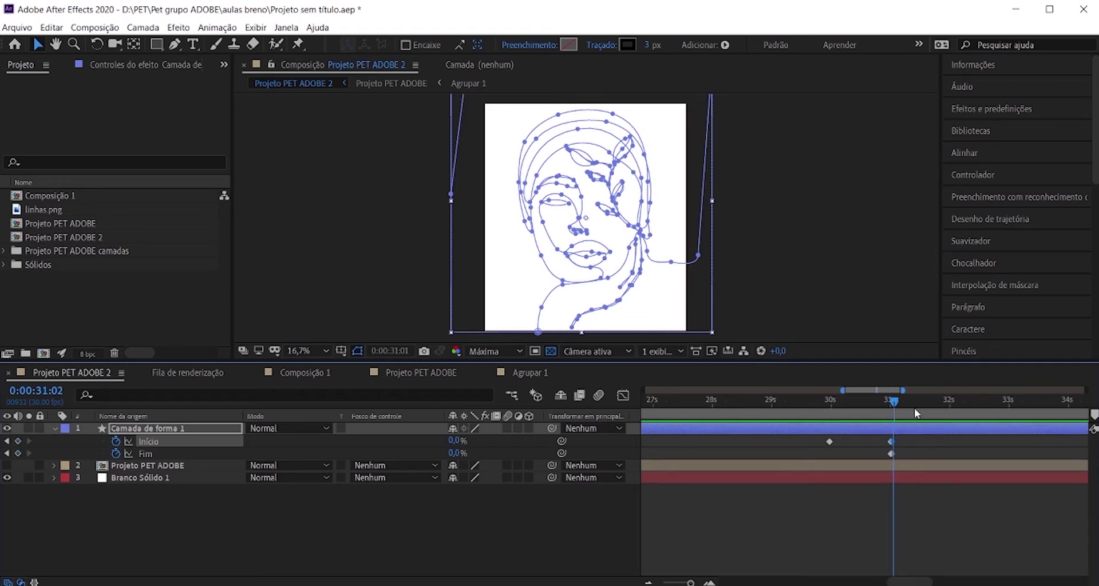
# Copy the 100% Início and Fim keyframes to 0:00:32:00, in line with each other.
pyautogui.moveTo(915, 407); pyautogui.dragTo(953, 413)
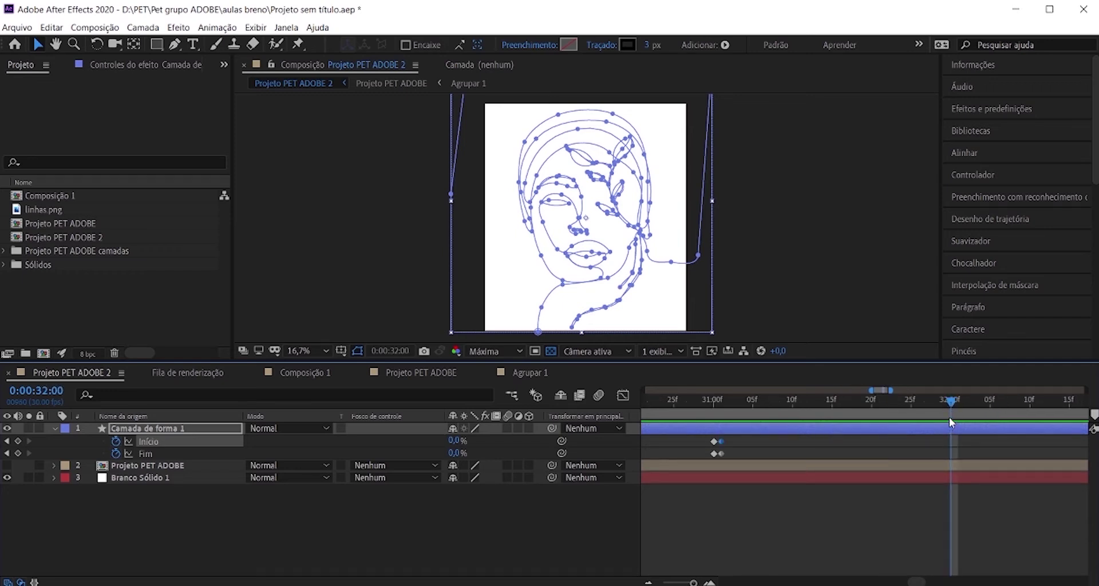
pyautogui.hscroll(2, 896, 441)
pyautogui.keyDown('alt'); pyautogui.scroll(-2, 822, 453); pyautogui.keyUp('alt')
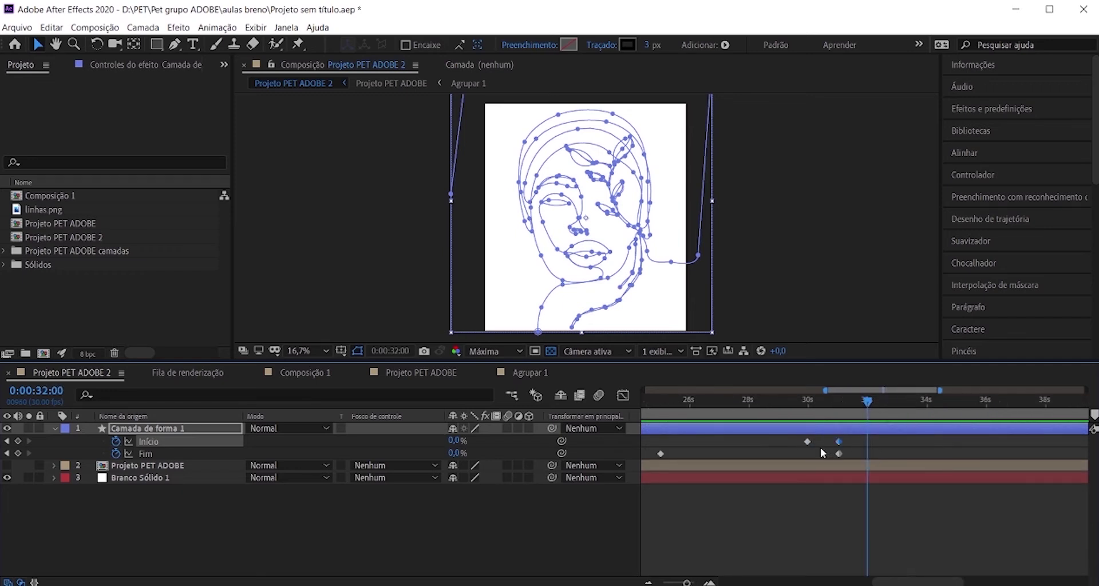
pyautogui.hotkey('ctrl', 'v')
pyautogui.click(661, 455)
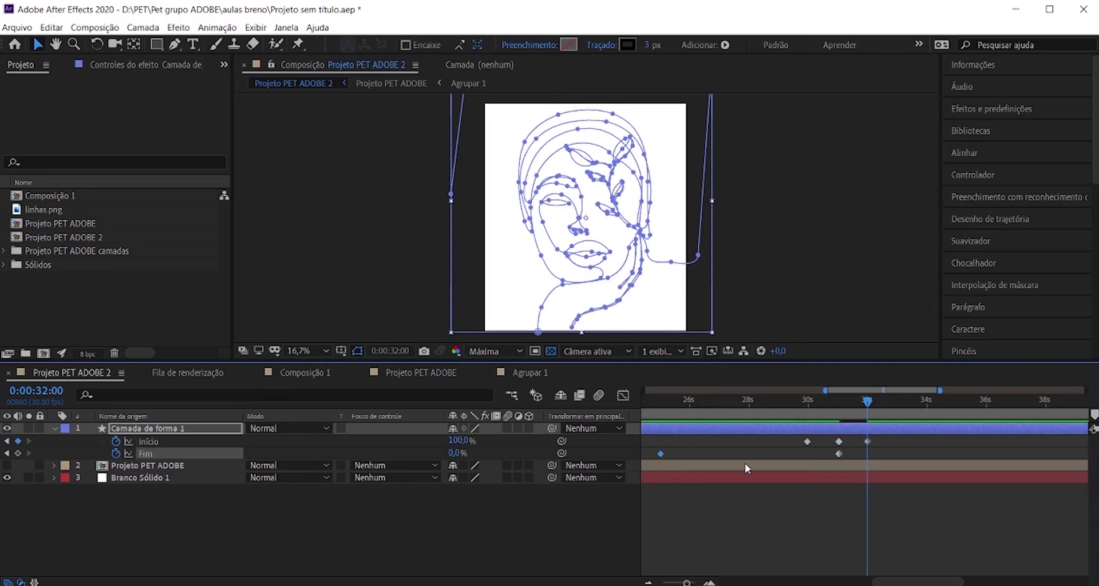
pyautogui.hotkey('ctrl', 'v')
# Shift the last two Início keyframes about 12 frames later than the last two Fim keyframes, then preview from 0:00:28:11.
pyautogui.keyDown('alt'); pyautogui.scroll(4, 864, 449); pyautogui.keyUp('alt')
pyautogui.press('space')
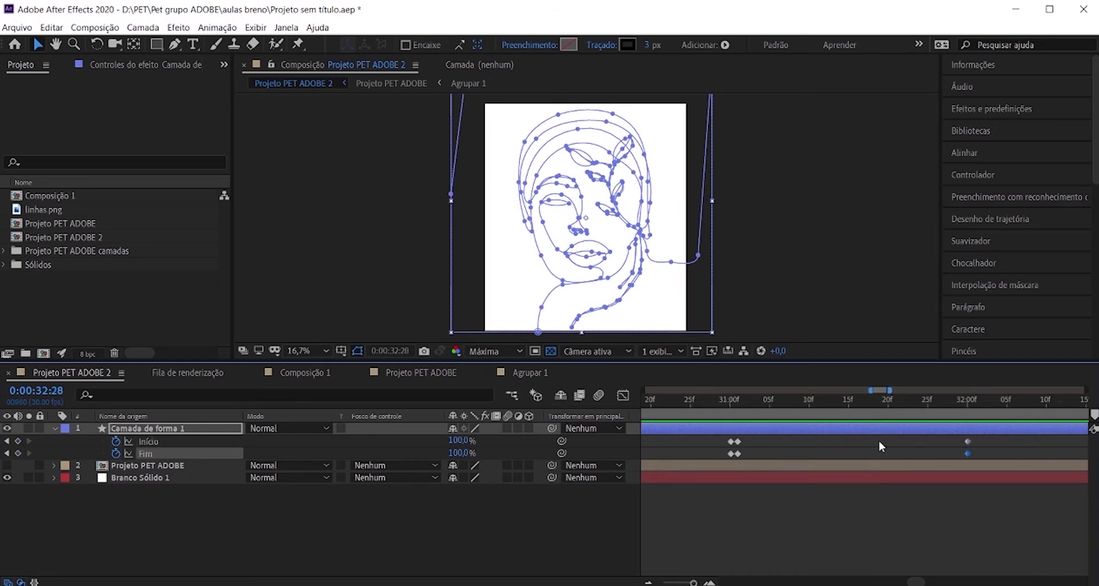
pyautogui.click(977, 444)
pyautogui.moveTo(975, 441); pyautogui.dragTo(828, 449)
pyautogui.press('space')
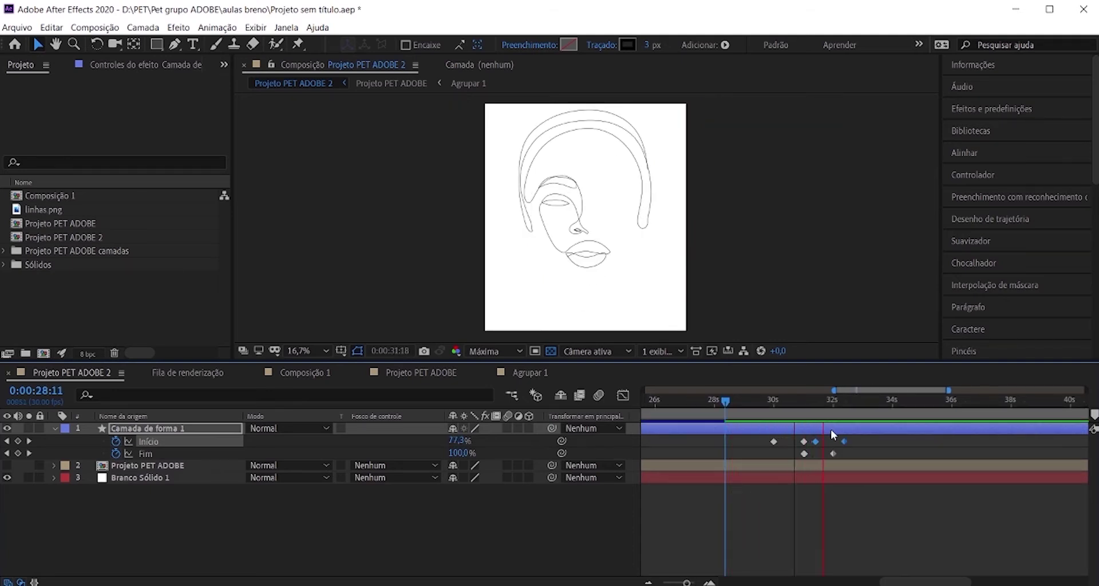
pyautogui.press('space')
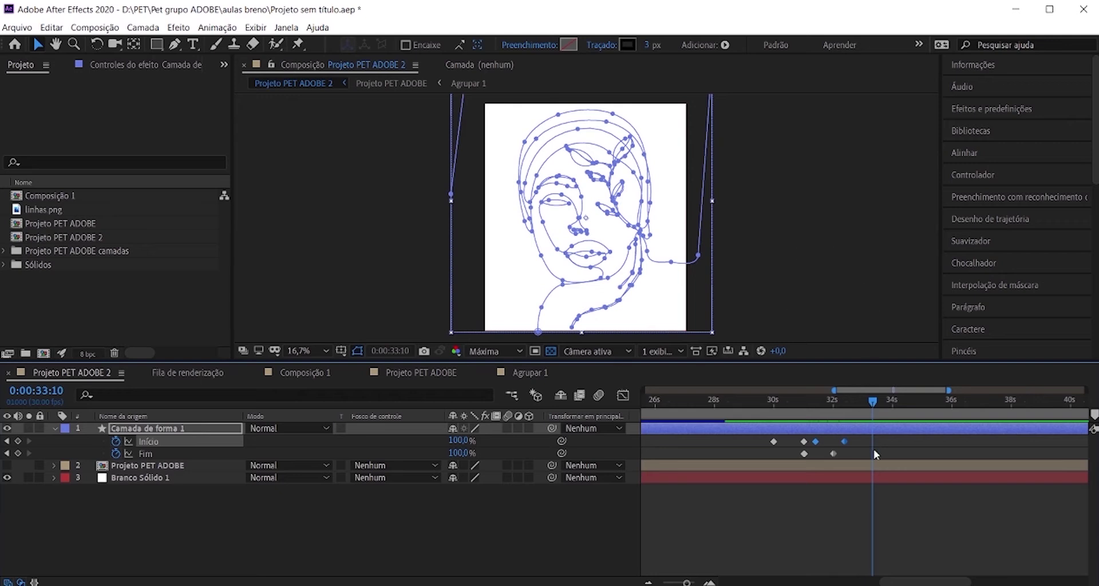
# Move the 100% Início keyframe at 0:00:31:00 to 0:00:31:11, one frame before the next Início keyframe, and return to about 30 seconds.
pyautogui.scroll(5, 827, 455)
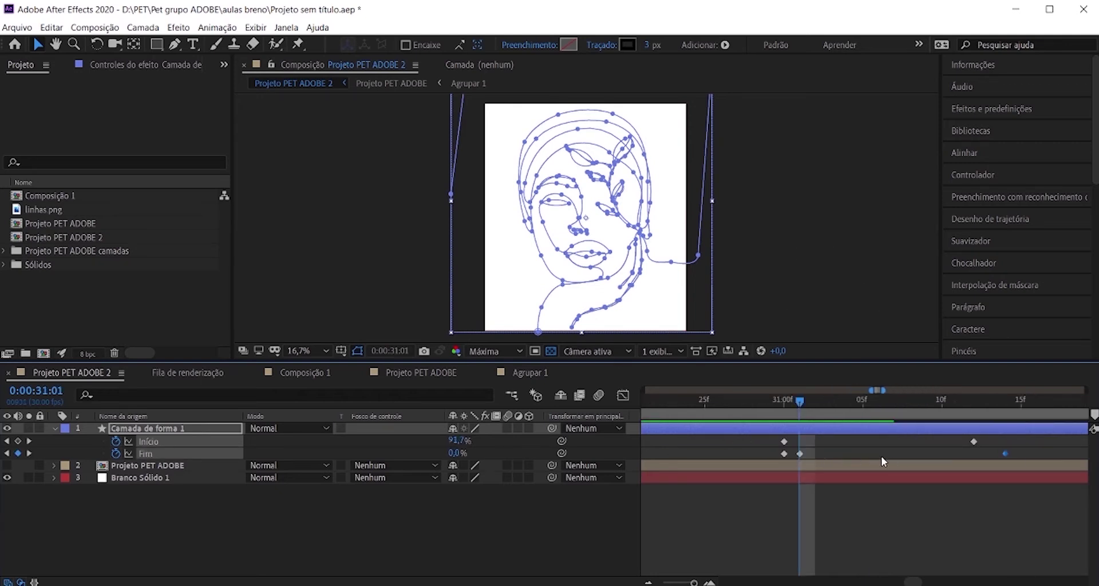
pyautogui.click(863, 451)
pyautogui.click(785, 442)
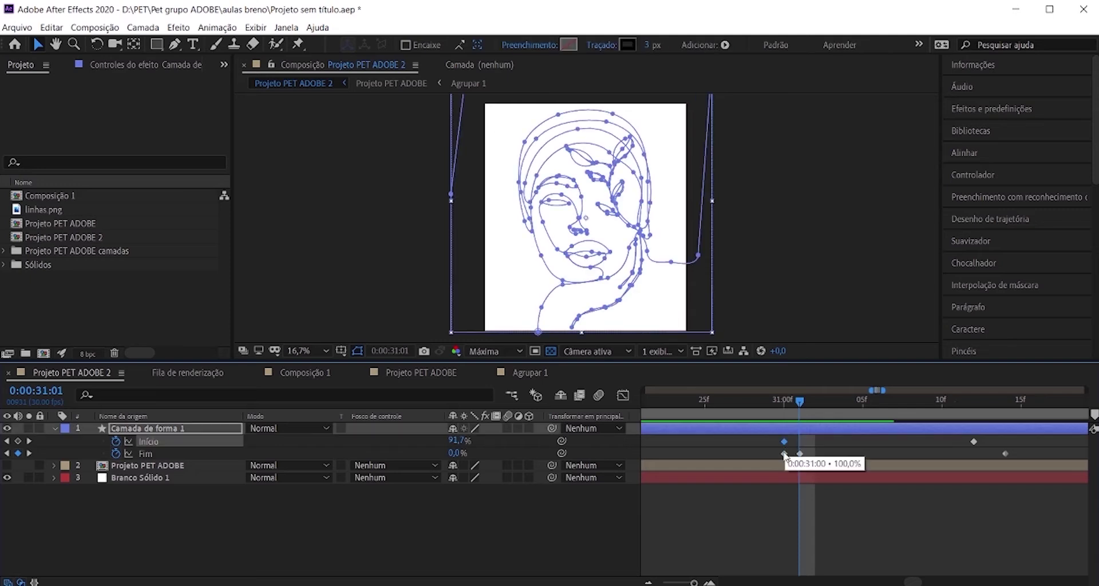
pyautogui.scroll(2, 793, 450)
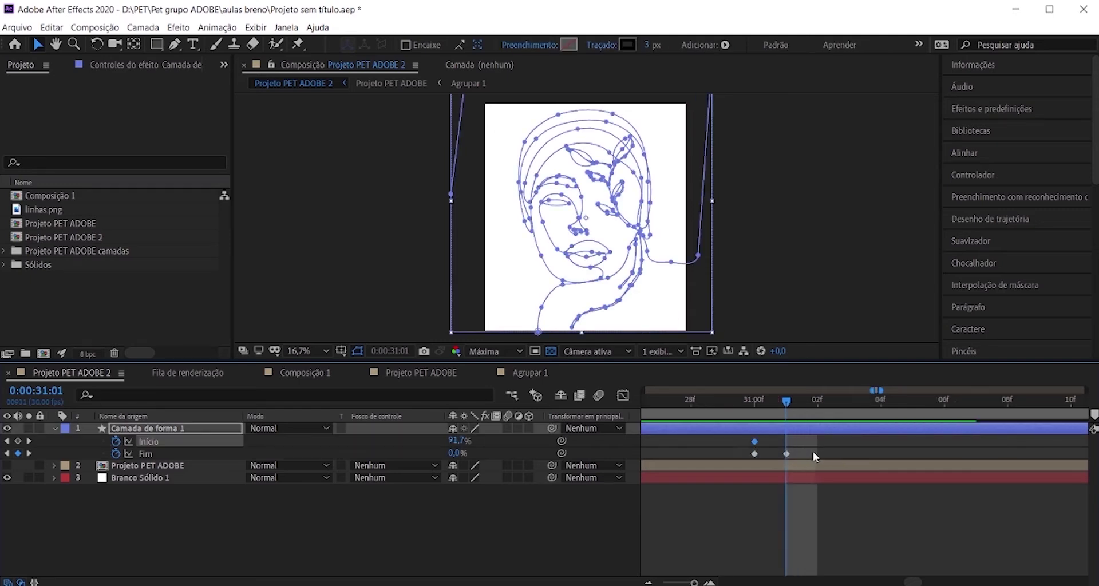
pyautogui.scroll(-3, 689, 458)
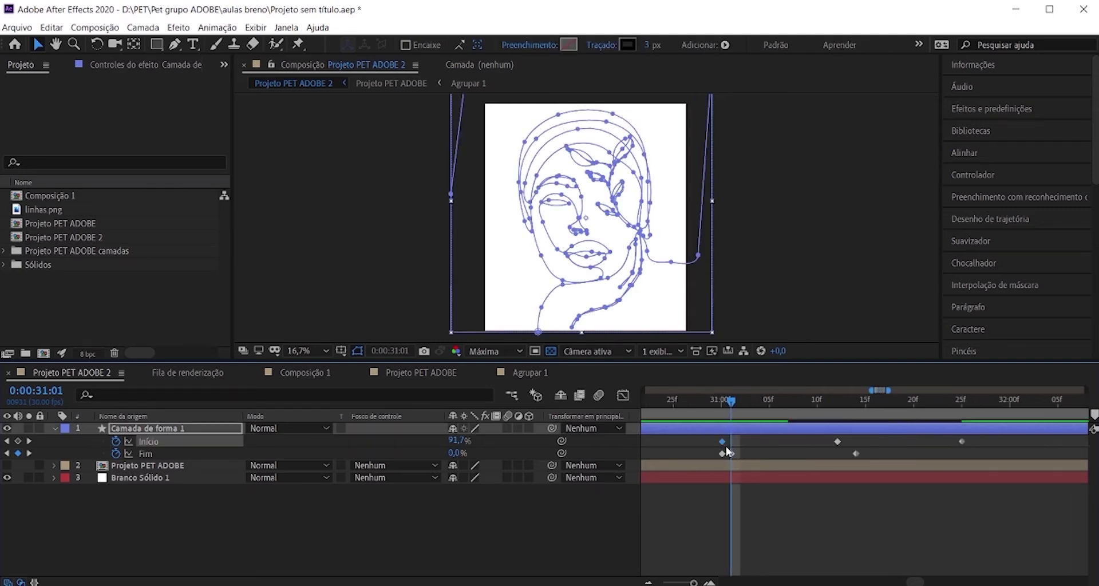
pyautogui.moveTo(723, 441); pyautogui.dragTo(826, 442)
pyautogui.scroll(5, 837, 453)
pyautogui.scroll(-1, 837, 453)
pyautogui.scroll(-1, 739, 454)
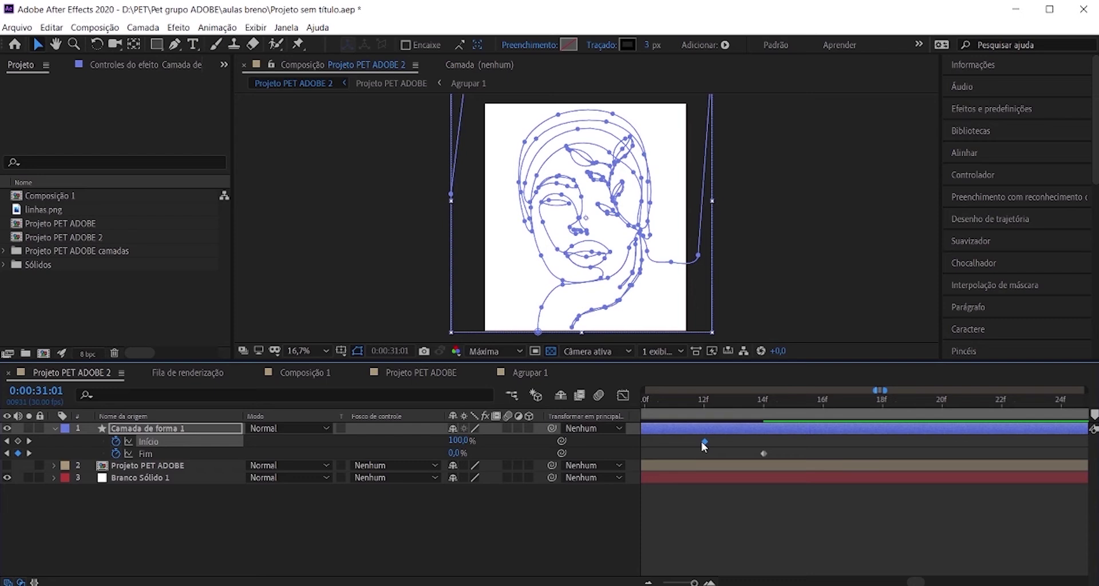
pyautogui.moveTo(704, 442); pyautogui.dragTo(675, 441)
pyautogui.press('-')
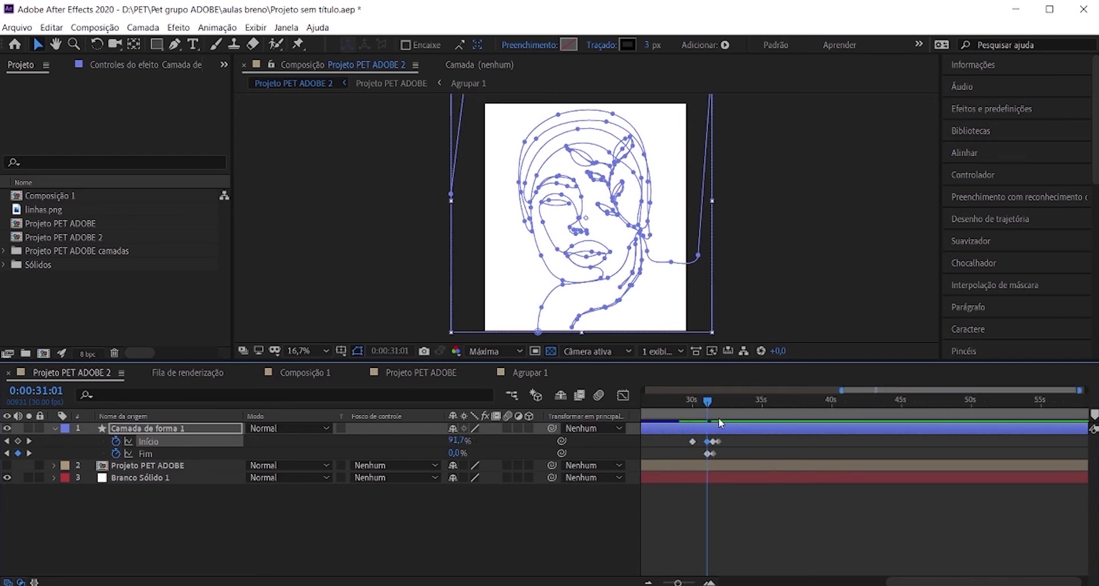
pyautogui.click(696, 403)
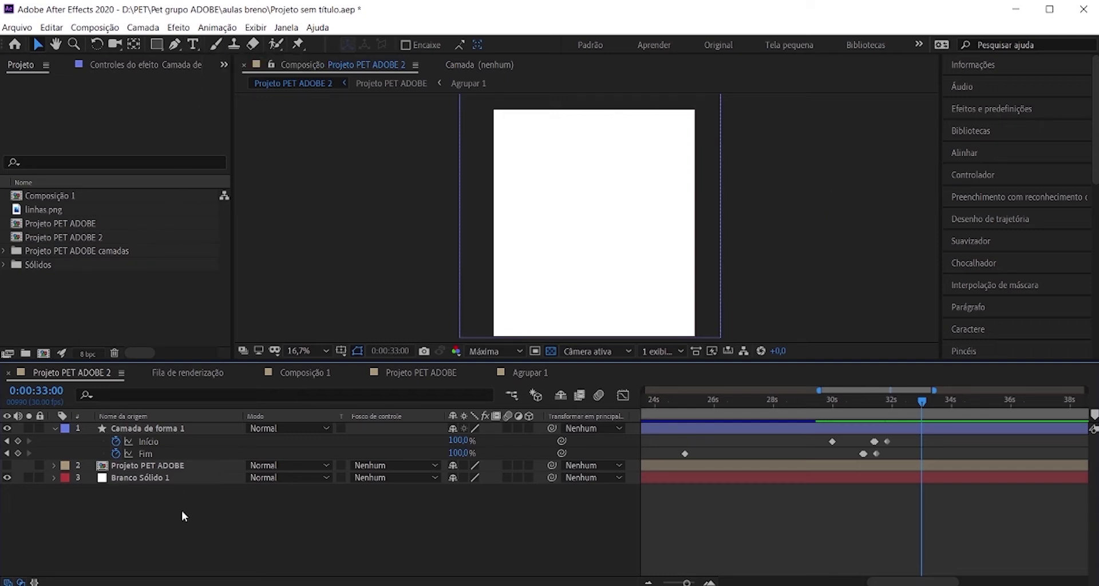
# Collapse the Camada de forma 1 properties and add a text layer reading "Floresça" on the canvas.
pyautogui.click(55, 429)
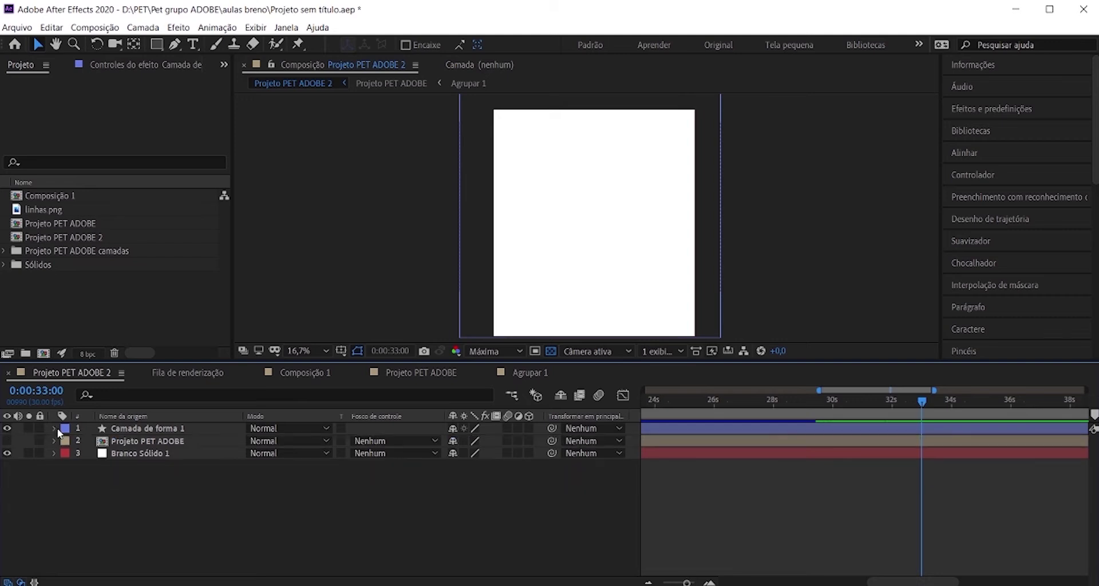
pyautogui.click(193, 44)
pyautogui.click(541, 229)
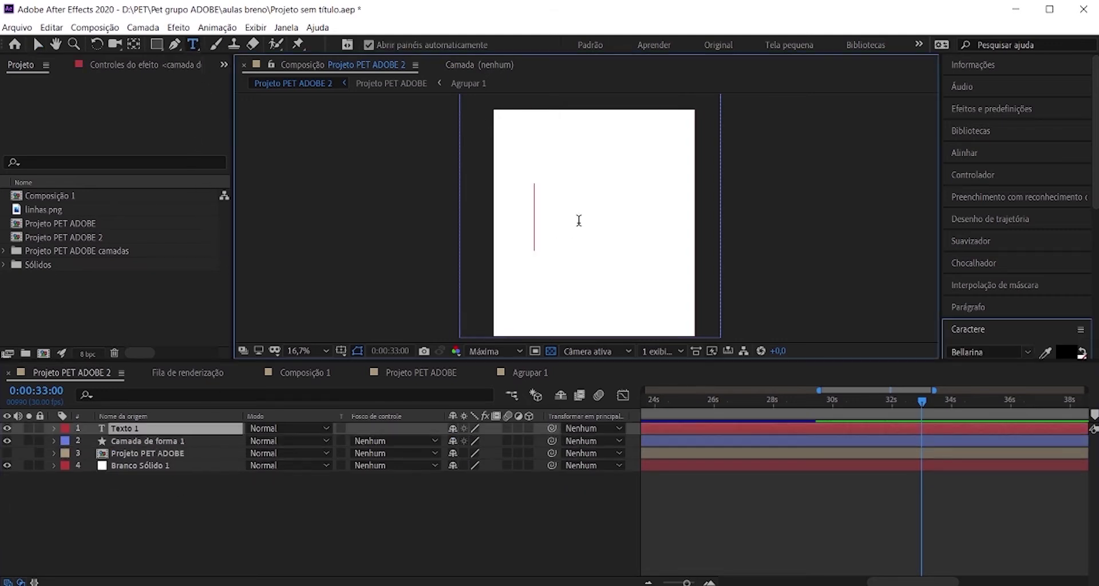
pyautogui.write('F')
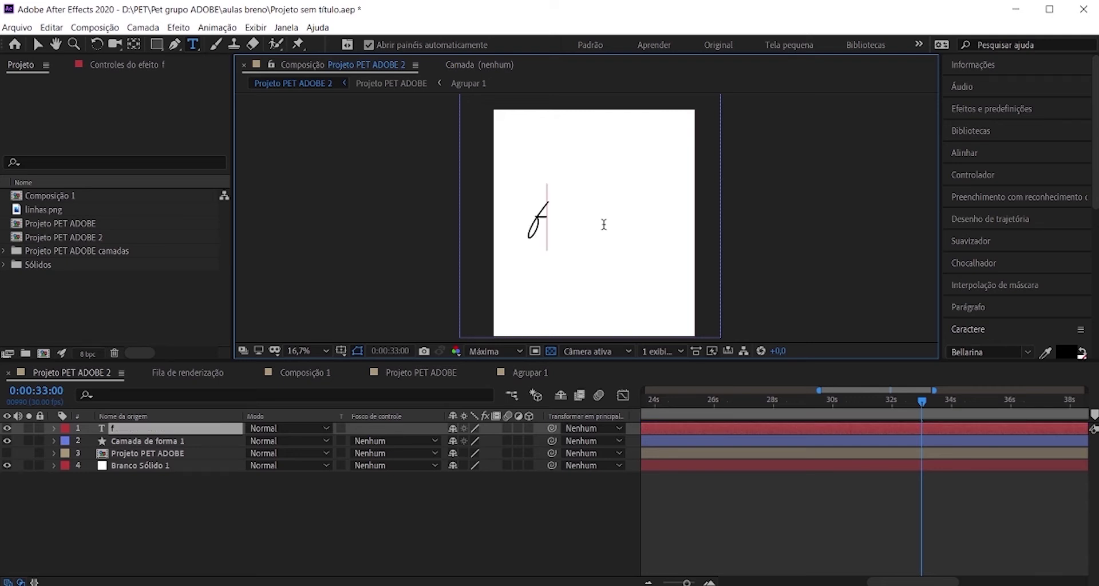
pyautogui.press('BackSpace')
pyautogui.write('Flore')
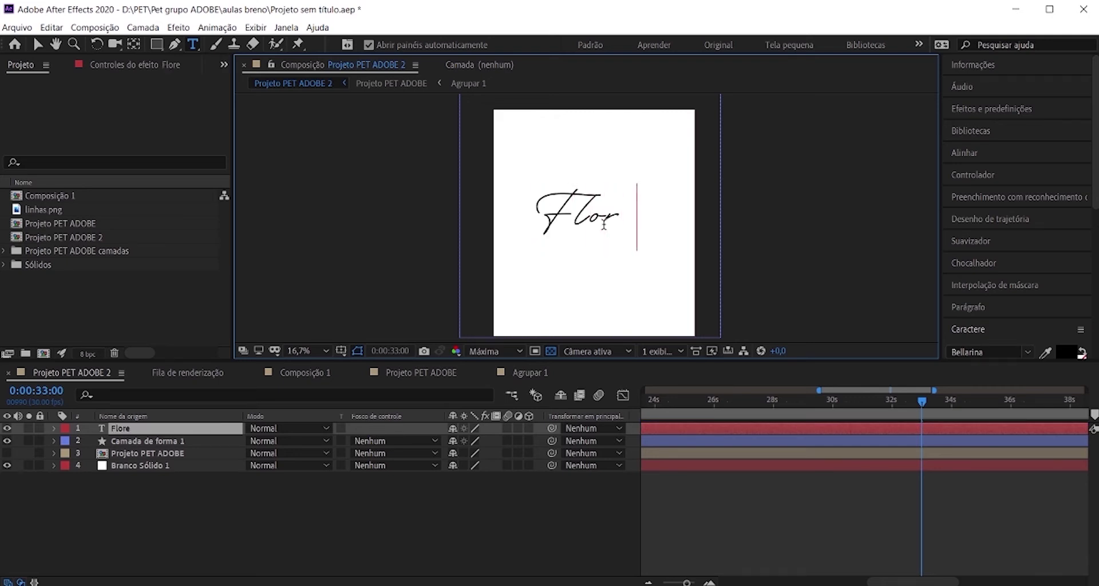
pyautogui.write('sça')
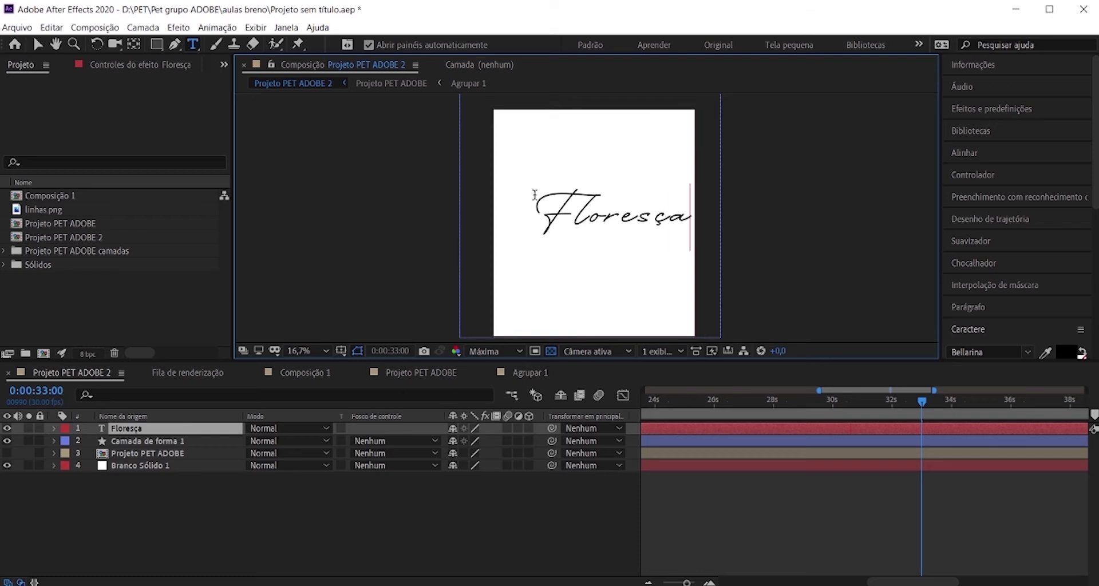
pyautogui.click(37, 43)
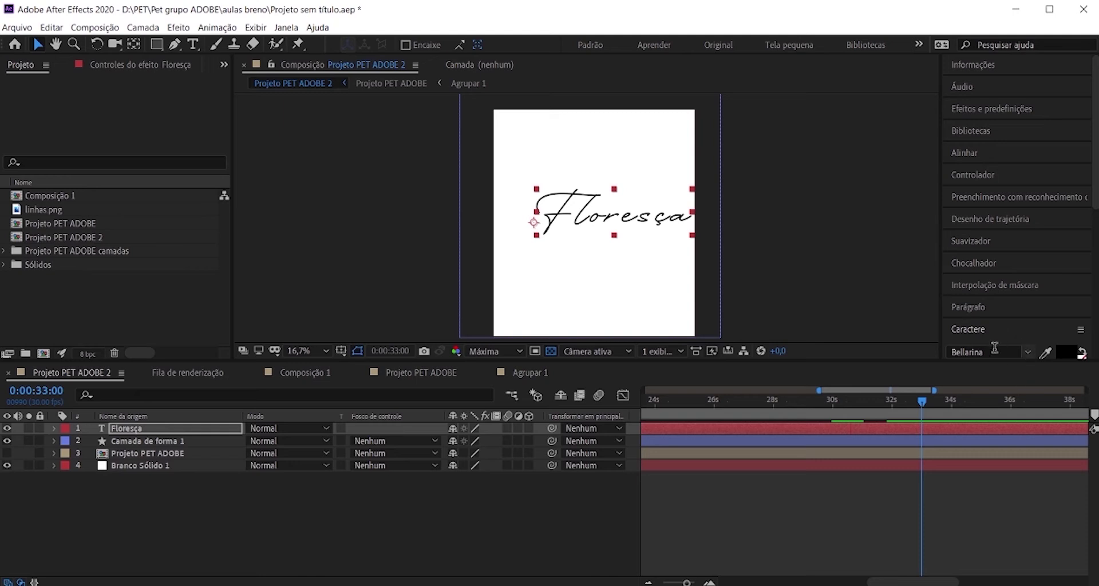
# Change the font of the Floresça text to Bacalisties.
pyautogui.hotkey('ctrl', 't')
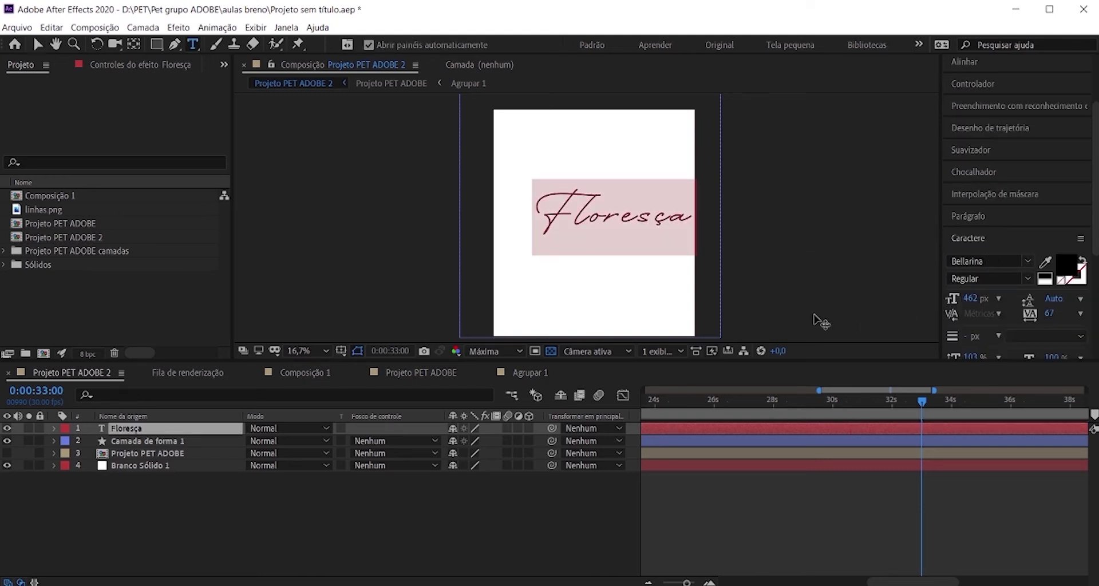
pyautogui.click(976, 261)
pyautogui.write('b')
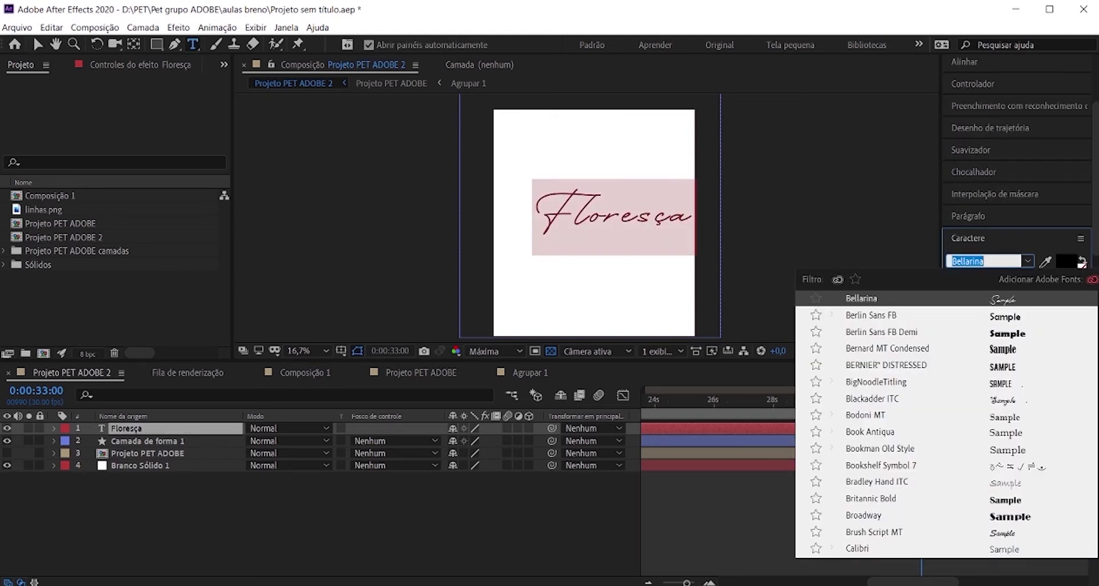
pyautogui.write('ad')
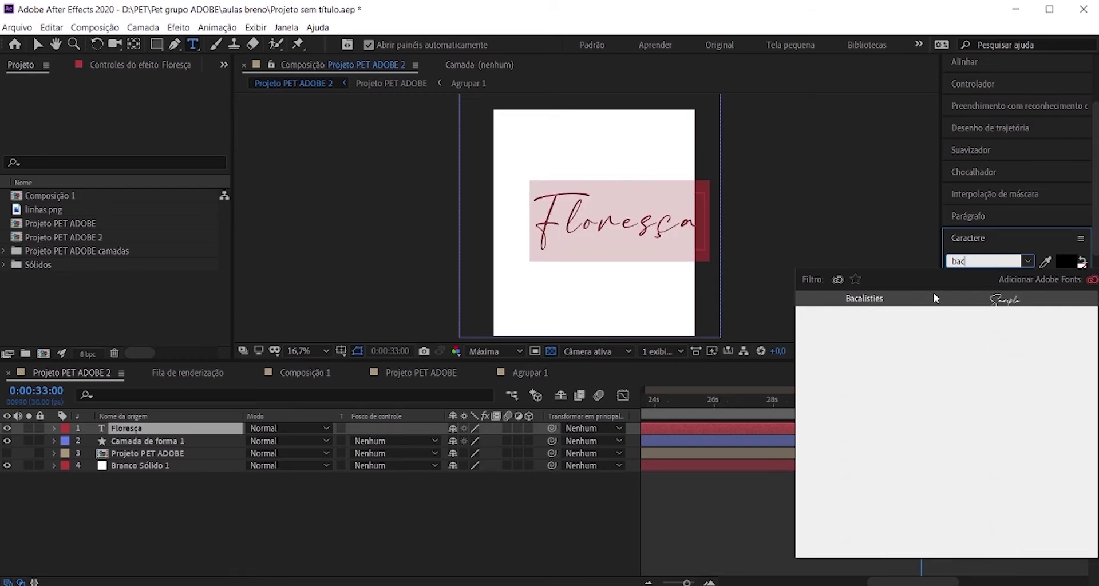
pyautogui.click(880, 306)
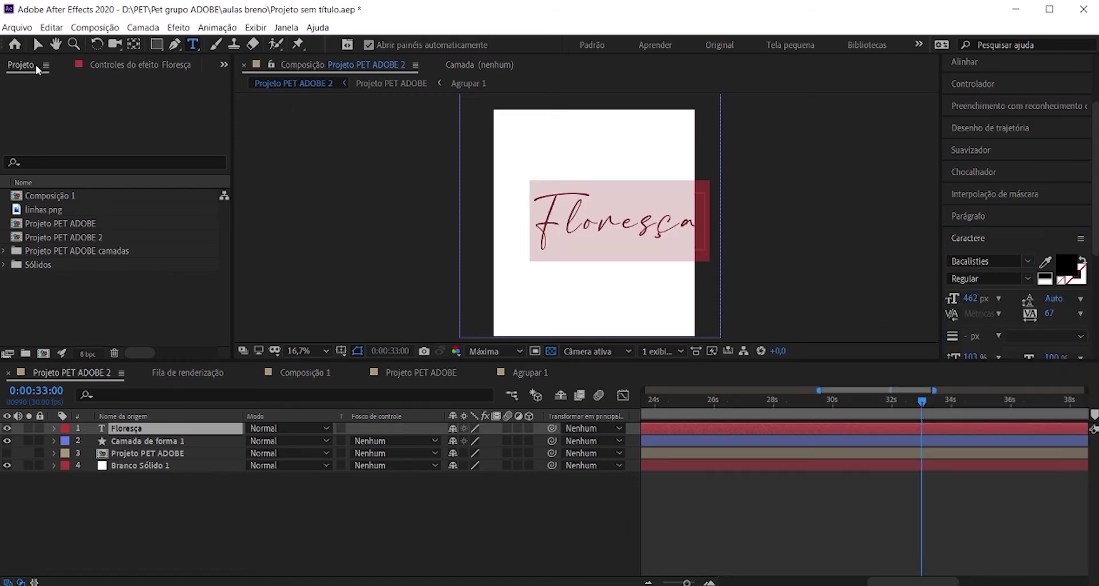
pyautogui.click(37, 44)
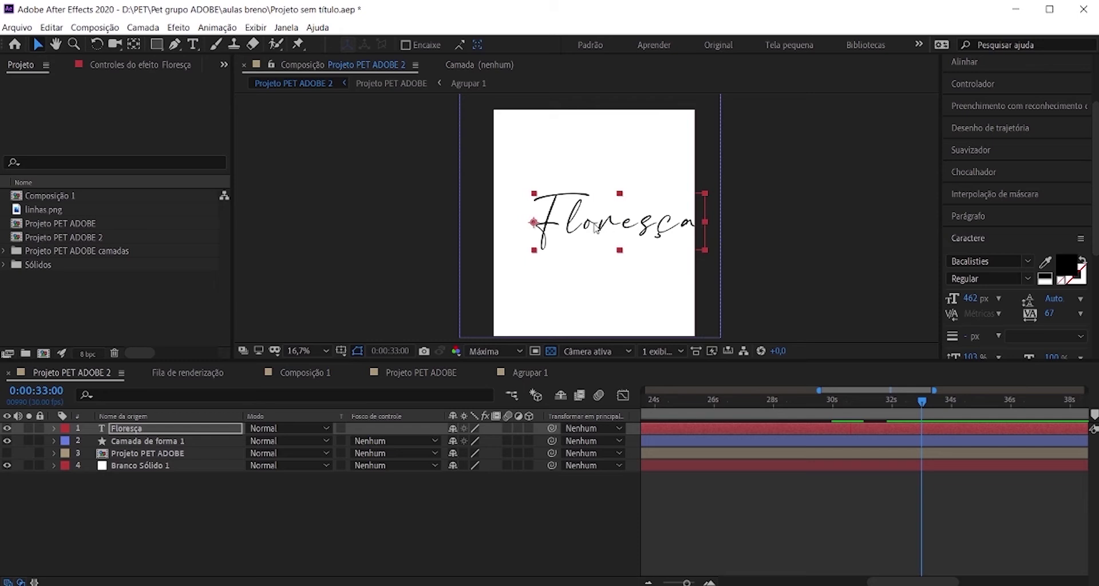
# Set the Floresça text size to 345 px and centre it horizontally and vertically in the composition.
pyautogui.moveTo(597, 227); pyautogui.dragTo(576, 227)
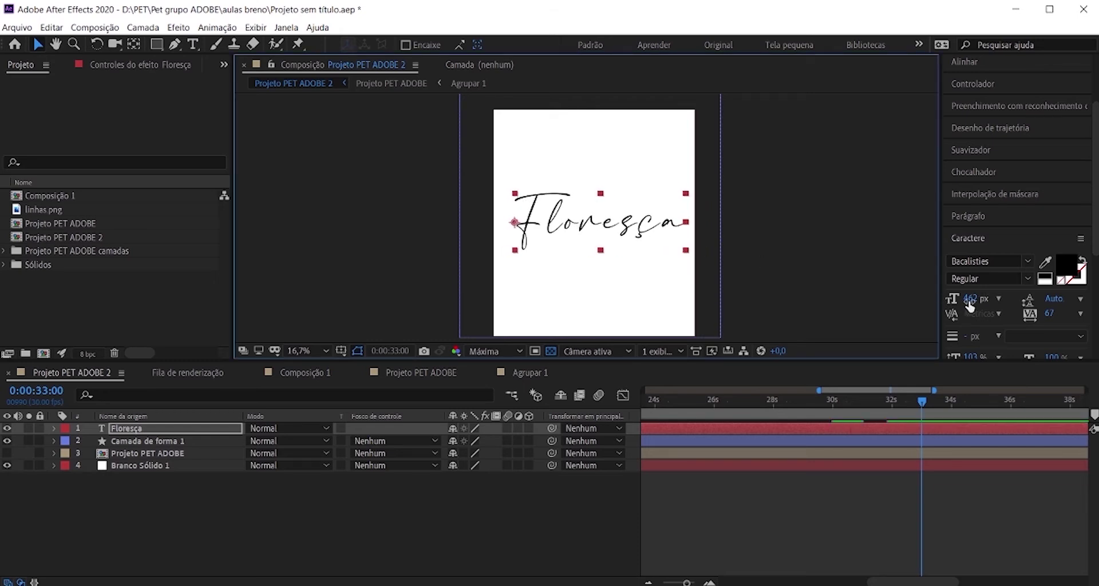
pyautogui.moveTo(970, 300); pyautogui.dragTo(896, 314)
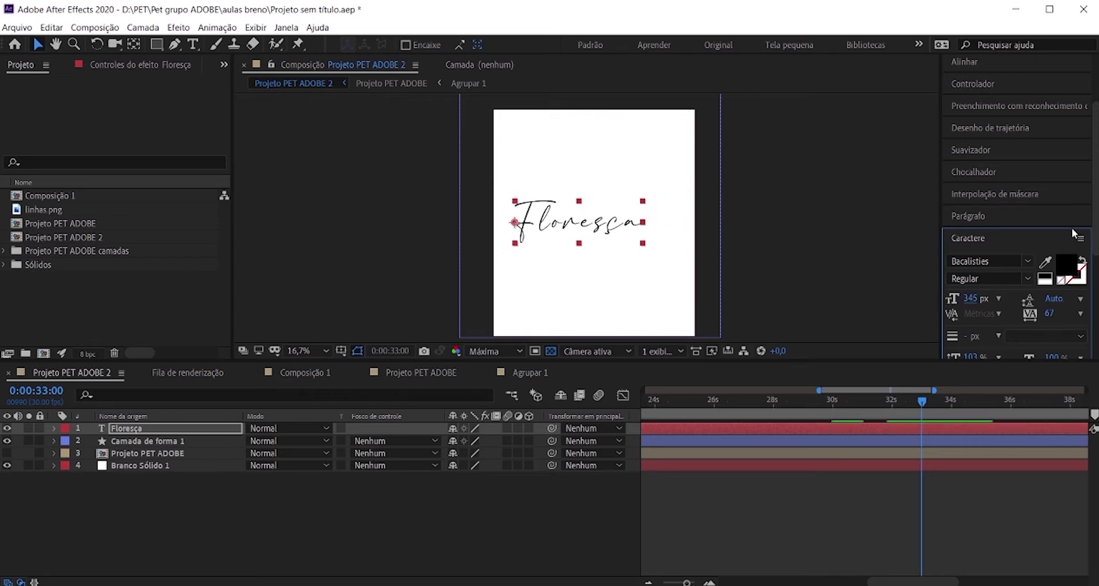
pyautogui.scroll(3, 1073, 233)
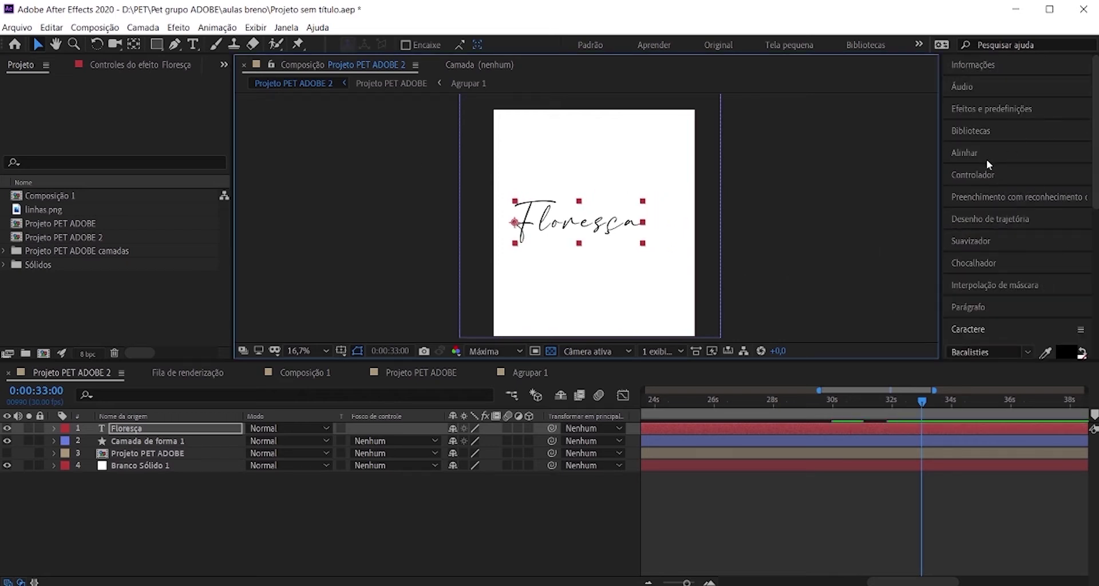
pyautogui.click(967, 154)
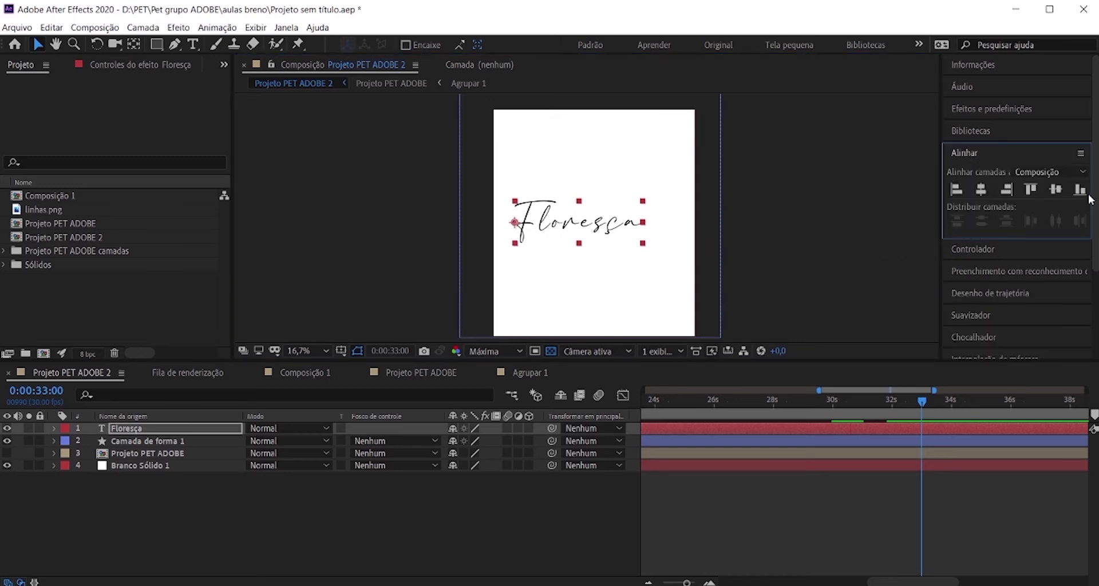
pyautogui.click(981, 189)
pyautogui.click(1055, 189)
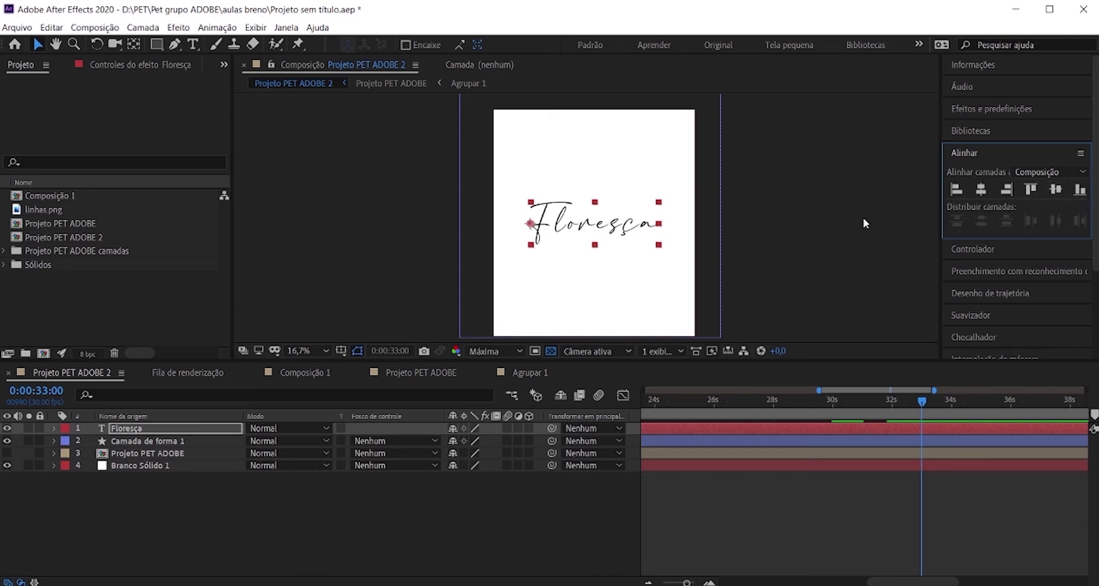
pyautogui.click(74, 486)
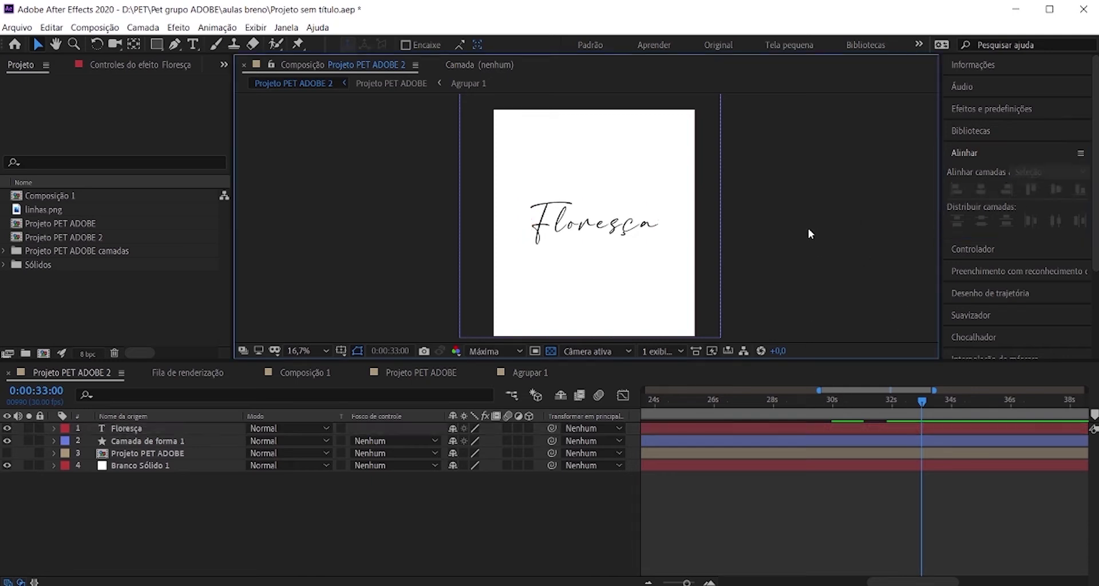
# Move to 0:00:32:00 and start a new shape layer with a Pen path point just outside the canvas's left edge.
pyautogui.click(117, 445)
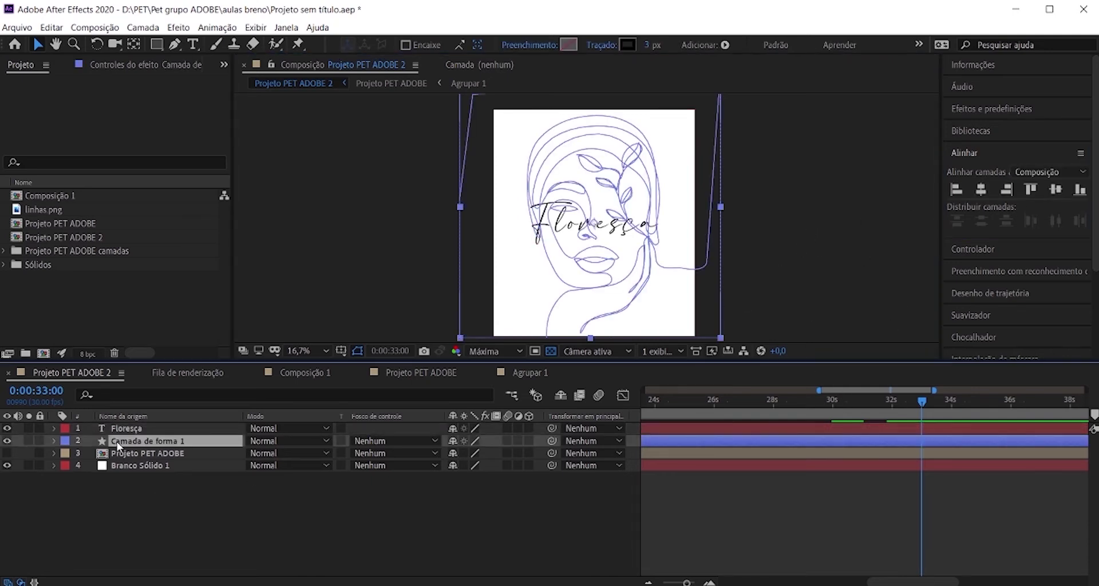
pyautogui.press(';')
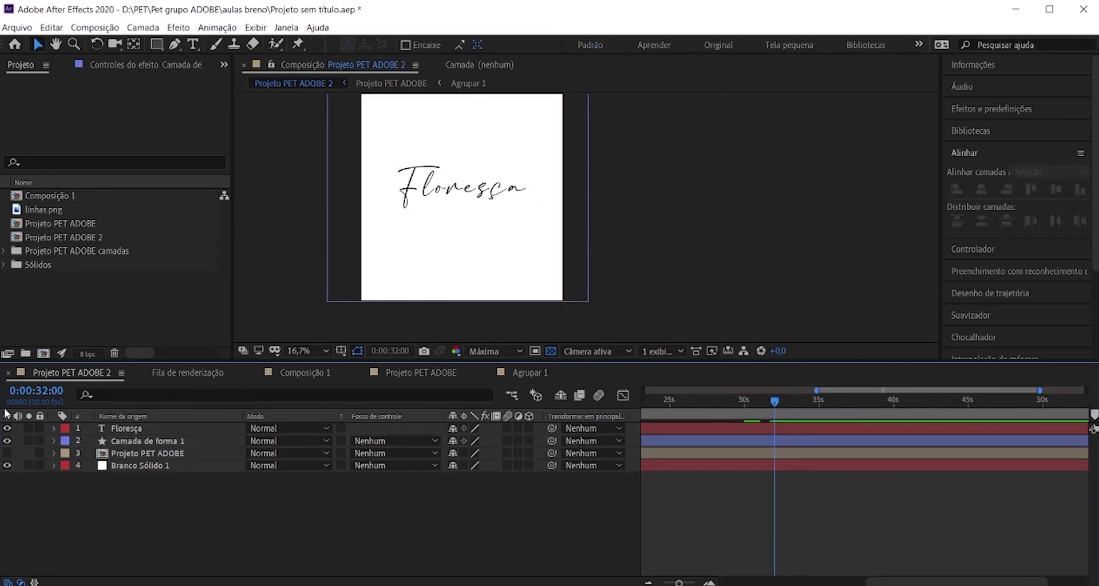
pyautogui.click(712, 248)
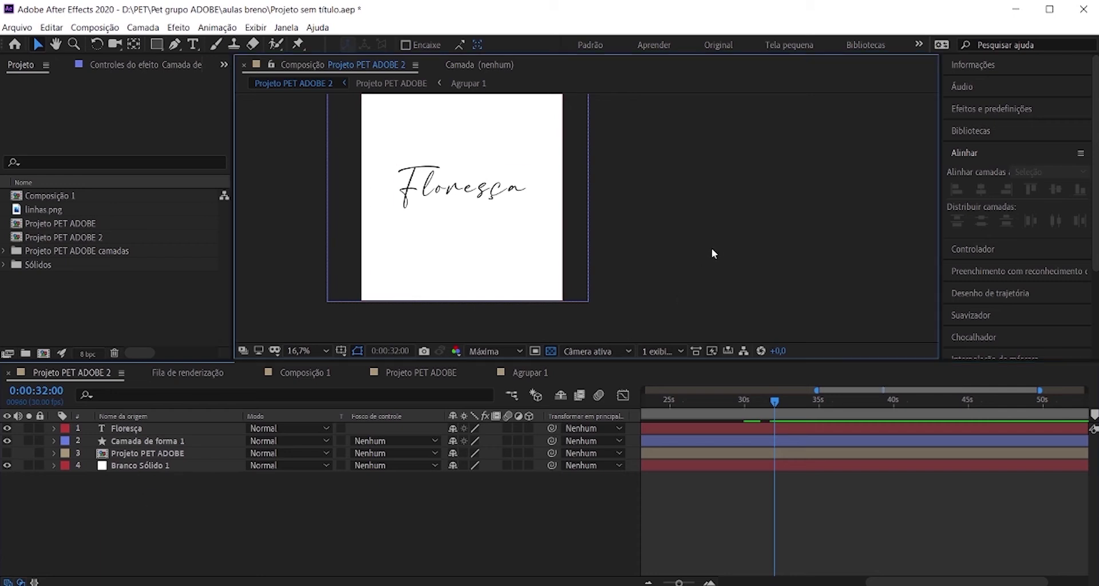
pyautogui.click(175, 46)
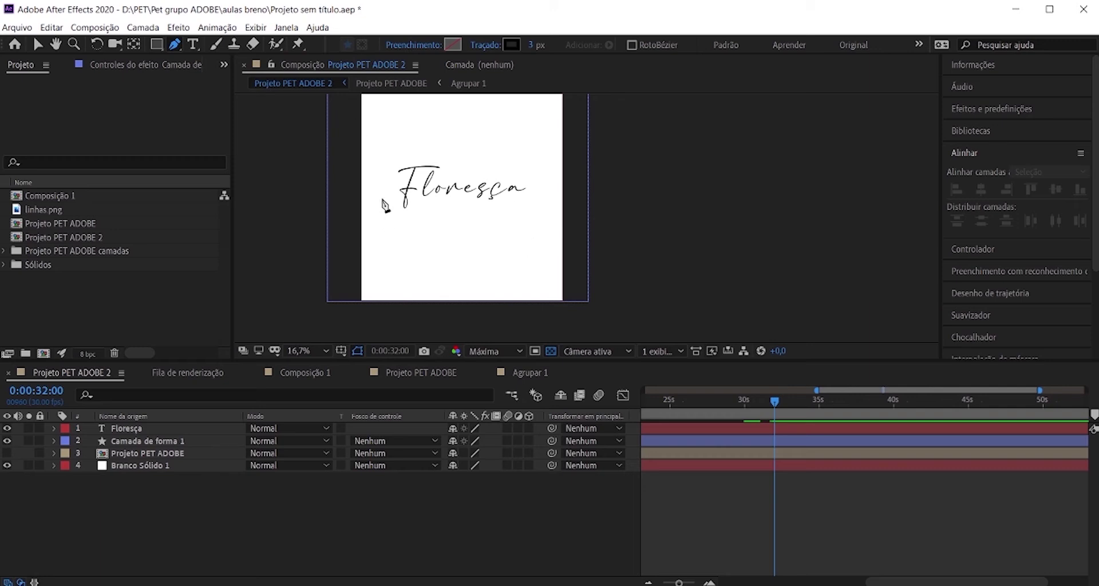
pyautogui.click(355, 177)
pyautogui.scroll(5, 379, 182)
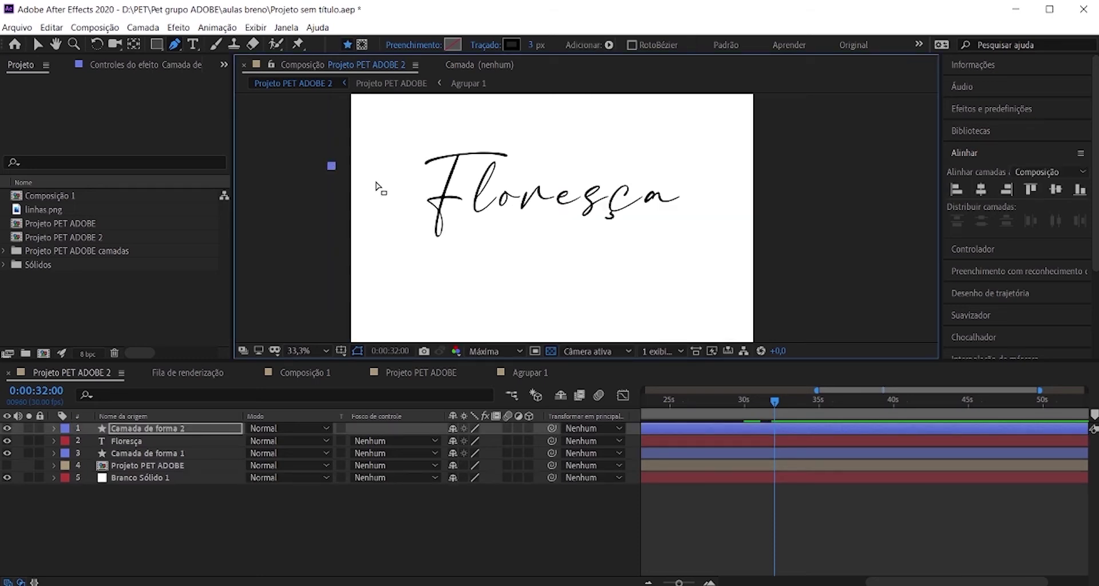
pyautogui.scroll(-2, 409, 189)
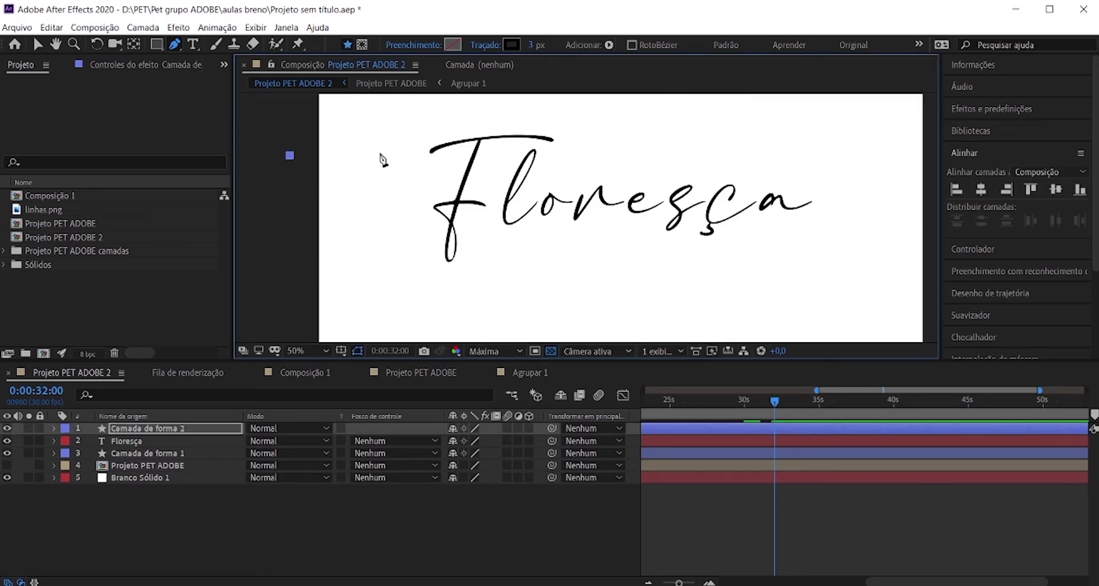
pyautogui.moveTo(387, 151); pyautogui.dragTo(398, 152)
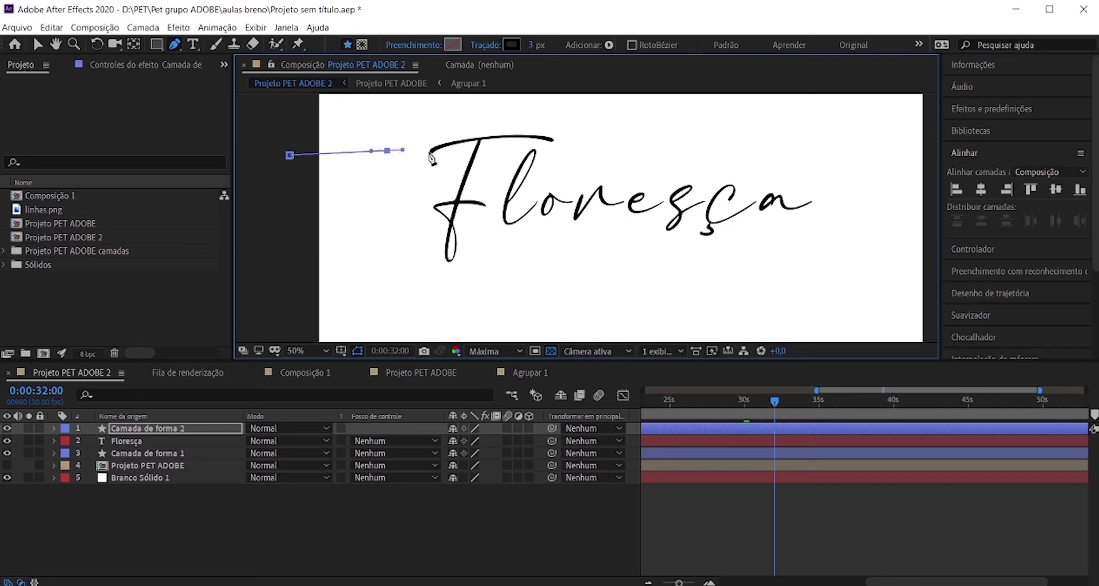
pyautogui.hotkey('ctrl', 'z')
pyautogui.hotkey('ctrl', 'z')
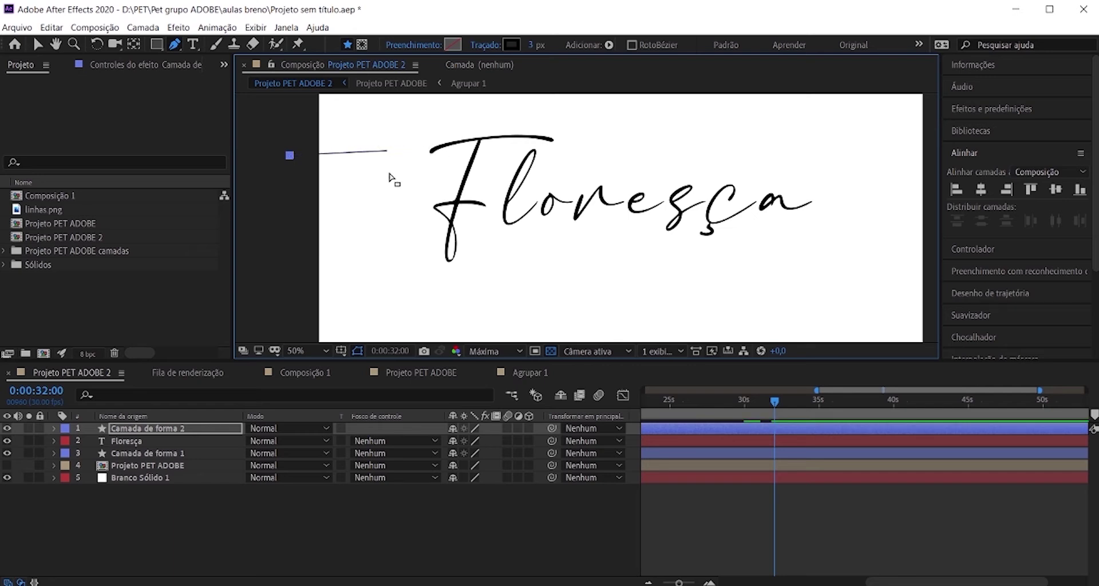
# Lead the path with a gentle curve into the F of Floresça and trace its top bar back to the stem.
pyautogui.moveTo(374, 158); pyautogui.dragTo(437, 151)
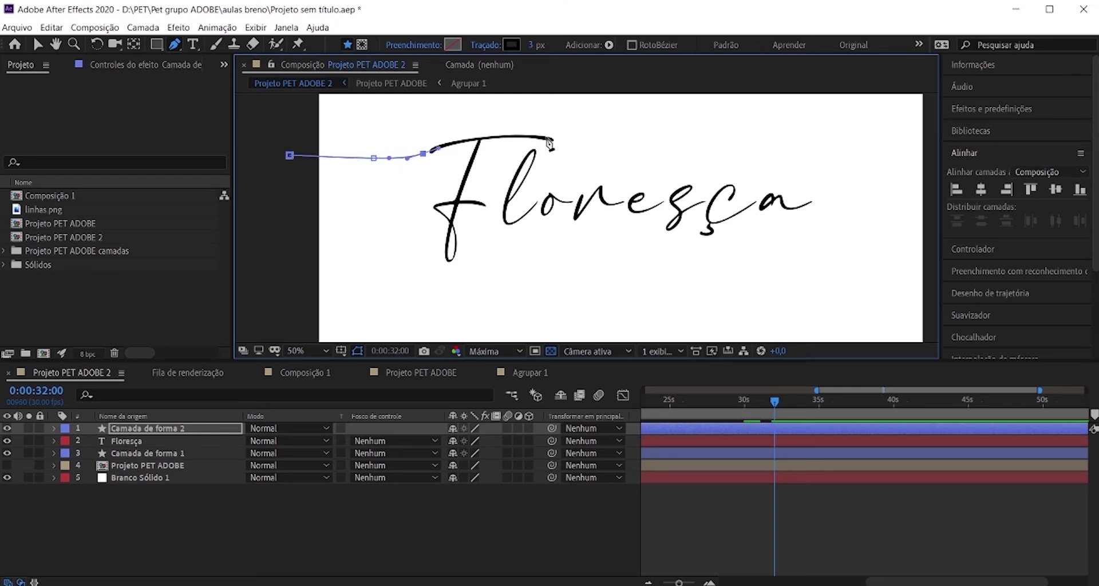
pyautogui.moveTo(552, 141); pyautogui.dragTo(618, 154)
pyautogui.click(480, 138)
pyautogui.scroll(3, 479, 139)
pyautogui.scroll(-3, 474, 144)
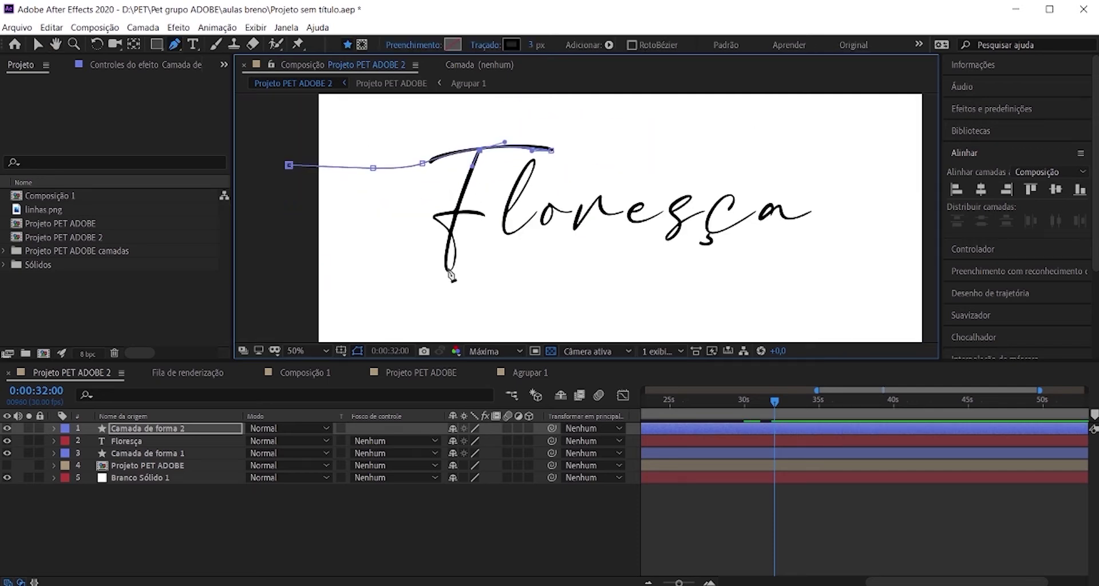
# Trace the F's stem, its bottom loop and its middle crossbar with the Pen path.
pyautogui.scroll(2, 452, 276)
pyautogui.click(445, 284)
pyautogui.click(433, 190)
pyautogui.moveTo(515, 172)
pyautogui.mouseDown()
pyautogui.moveTo(623, 182)
pyautogui.moveTo(380, 165)
pyautogui.moveTo(572, 182)
pyautogui.mouseUp()
pyautogui.scroll(-2, 572, 183)
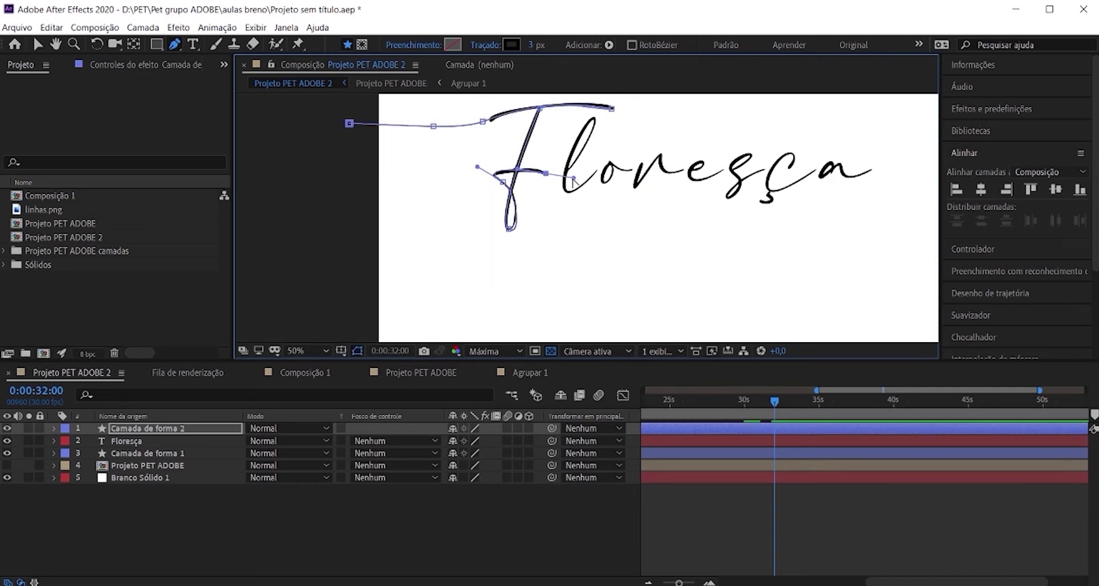
# Continue the path around the letter l and up to the start of the o.
pyautogui.scroll(2, 597, 115)
pyautogui.moveTo(544, 269); pyautogui.dragTo(573, 262)
pyautogui.click(553, 210)
pyautogui.moveTo(578, 130); pyautogui.dragTo(536, 172)
pyautogui.click(620, 215)
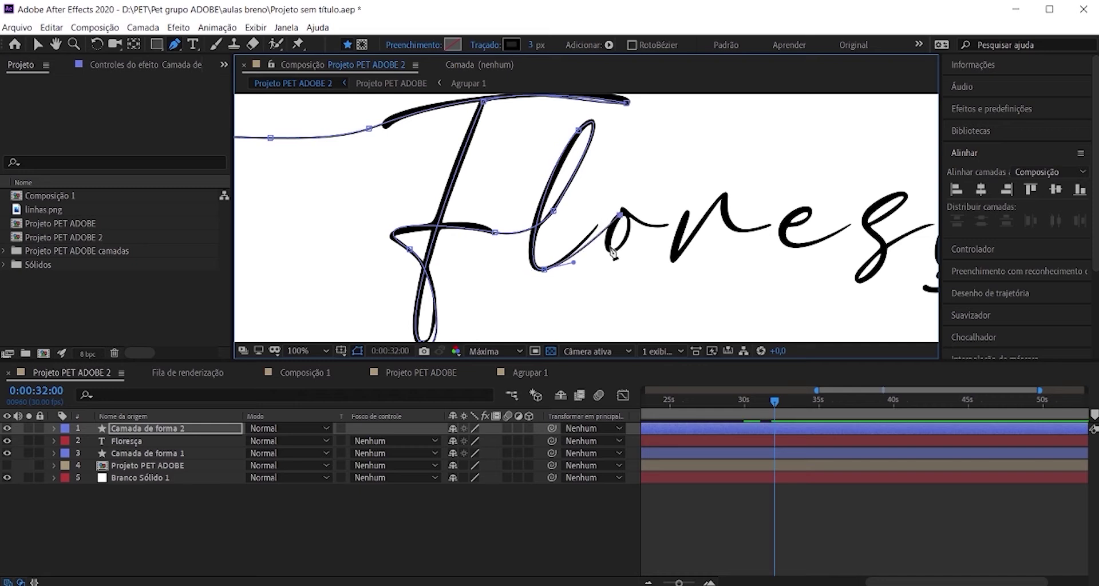
# Trace the oval of the letter o and its connecting stroke toward the r.
pyautogui.click(613, 250)
pyautogui.scroll(1, 628, 213)
pyautogui.click(618, 207)
pyautogui.moveTo(672, 238); pyautogui.dragTo(685, 245)
# Trace the letter r and adjust its curve handles to follow the lettering.
pyautogui.moveTo(748, 214); pyautogui.dragTo(768, 238)
pyautogui.click(718, 302)
pyautogui.moveTo(820, 178)
pyautogui.mouseDown()
pyautogui.moveTo(841, 164)
pyautogui.moveTo(839, 176)
pyautogui.mouseUp()
pyautogui.moveTo(868, 249); pyautogui.dragTo(915, 252)
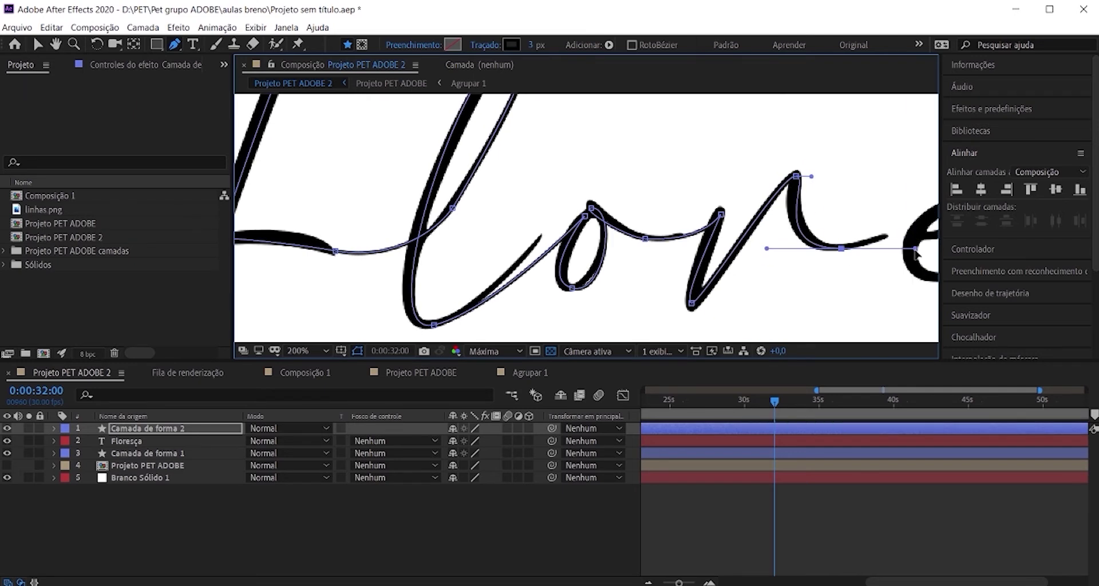
pyautogui.moveTo(811, 176); pyautogui.dragTo(800, 185)
pyautogui.moveTo(767, 248); pyautogui.dragTo(782, 245)
pyautogui.moveTo(916, 246); pyautogui.dragTo(735, 237)
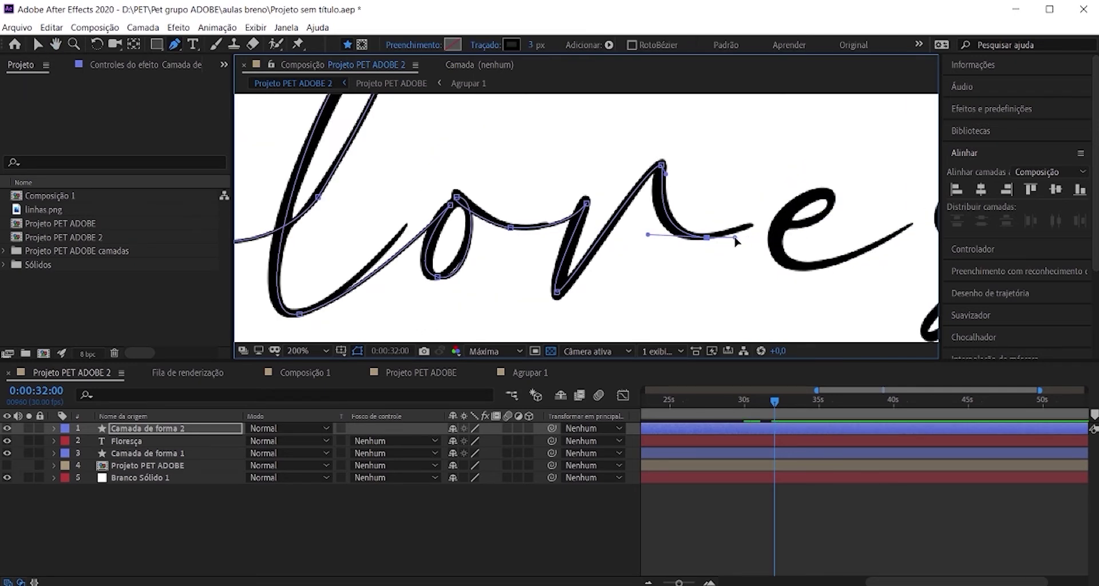
# Trace the loop and the lower curve of the letter e.
pyautogui.moveTo(828, 192); pyautogui.dragTo(842, 202)
pyautogui.click(806, 224)
pyautogui.moveTo(804, 267); pyautogui.dragTo(674, 274)
# Trace the letter s with its upper and lower loops and aim its exit stroke toward the ç.
pyautogui.click(803, 169)
pyautogui.moveTo(775, 152); pyautogui.dragTo(723, 170)
pyautogui.moveTo(774, 255); pyautogui.dragTo(819, 325)
pyautogui.hotkey('ctrl', 'z')
pyautogui.moveTo(757, 228); pyautogui.dragTo(782, 243)
pyautogui.moveTo(722, 319); pyautogui.dragTo(695, 301)
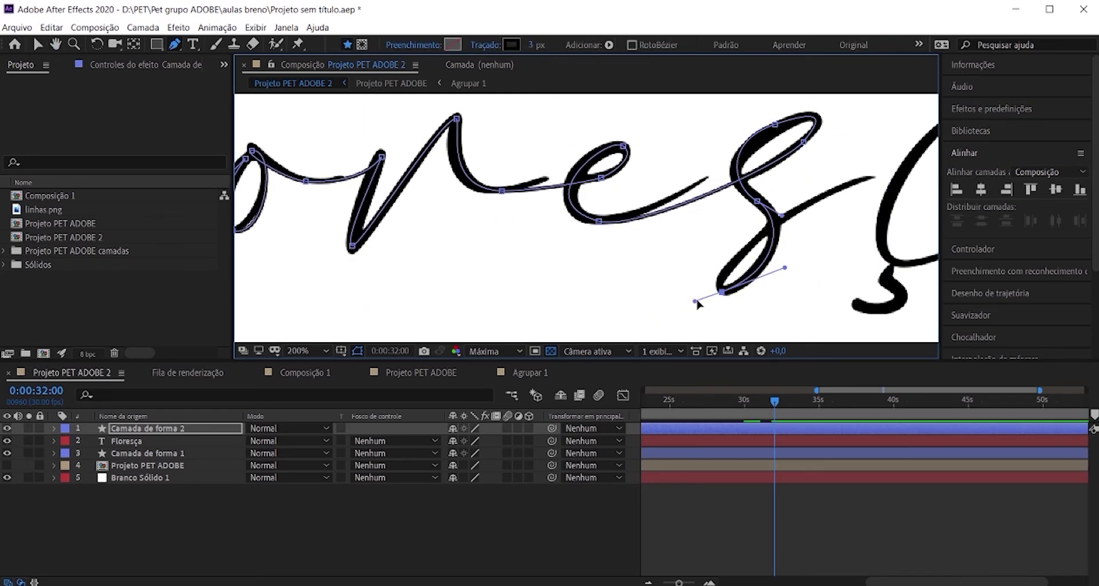
pyautogui.moveTo(779, 221); pyautogui.dragTo(904, 143)
pyautogui.hotkey('ctrl', 'z')
pyautogui.scroll(1, 785, 224)
pyautogui.hotkey('ctrl', 'z')
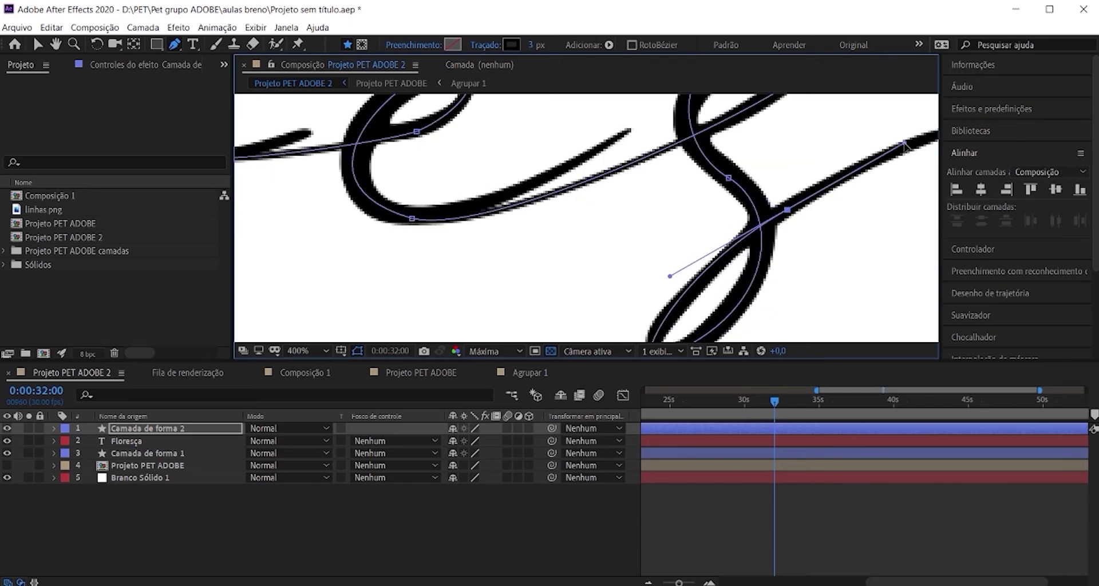
# Trace the ç's upper hook to its tip, return over the top and follow the bowl downward.
pyautogui.scroll(-1, 692, 290)
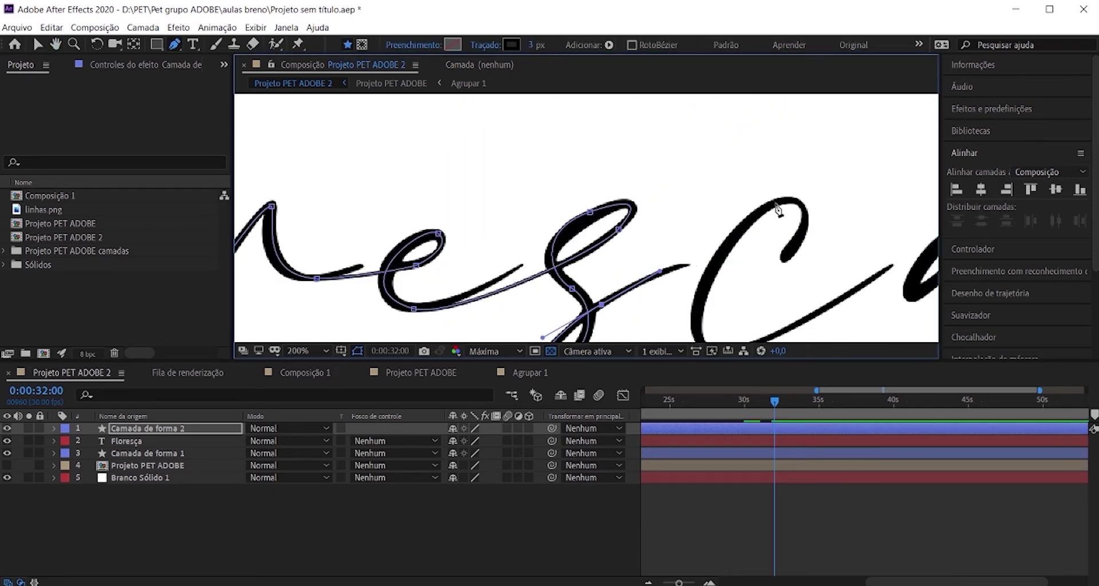
pyautogui.moveTo(775, 203); pyautogui.dragTo(793, 193)
pyautogui.moveTo(804, 236); pyautogui.dragTo(785, 249)
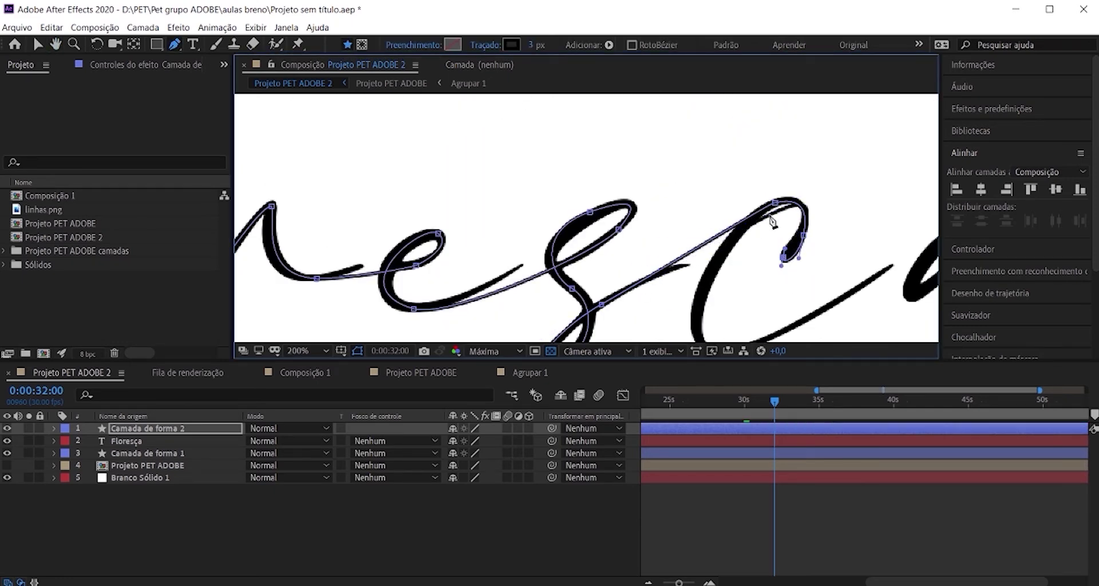
pyautogui.scroll(1, 767, 225)
pyautogui.moveTo(775, 195); pyautogui.dragTo(643, 239)
pyautogui.hotkey('ctrl', 'z')
pyautogui.moveTo(842, 214); pyautogui.dragTo(847, 156)
pyautogui.moveTo(740, 215); pyautogui.dragTo(676, 267)
# Trace the cedilla beneath the ç to its tip and bring the path back up to the bowl.
pyautogui.scroll(-2, 677, 271)
pyautogui.moveTo(674, 312); pyautogui.dragTo(767, 217)
pyautogui.scroll(1, 767, 217)
pyautogui.moveTo(766, 215); pyautogui.dragTo(791, 256)
pyautogui.scroll(1, 791, 240)
pyautogui.scroll(-1, 698, 223)
pyautogui.moveTo(709, 232); pyautogui.dragTo(716, 251)
pyautogui.moveTo(679, 252); pyautogui.dragTo(719, 191)
pyautogui.scroll(1, 688, 249)
pyautogui.scroll(1, 739, 174)
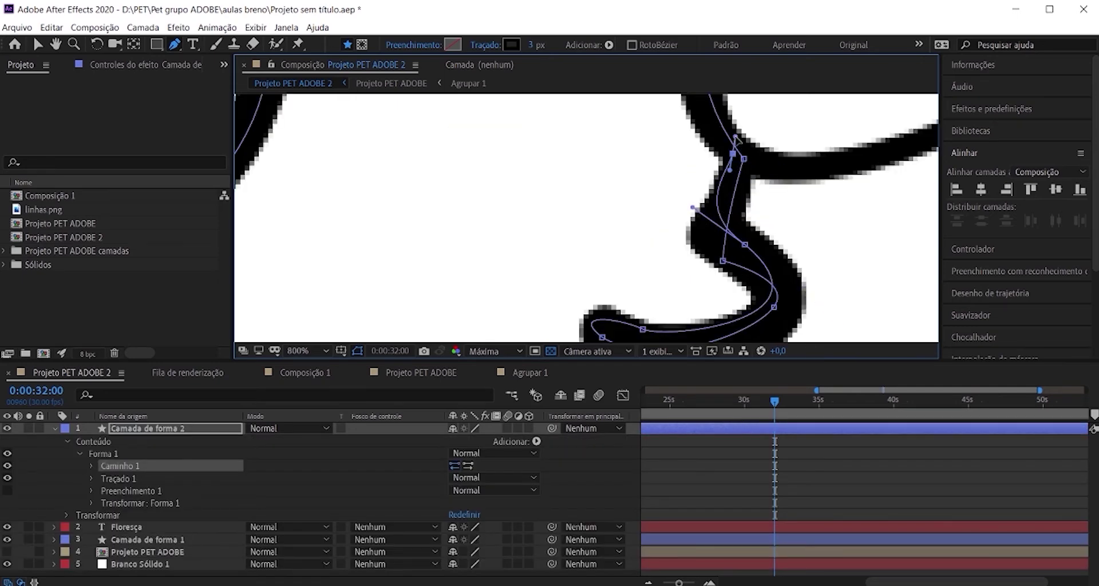
# Trace the ç's exit stroke into the final a and follow that letter through its tail.
pyautogui.scroll(-2, 668, 245)
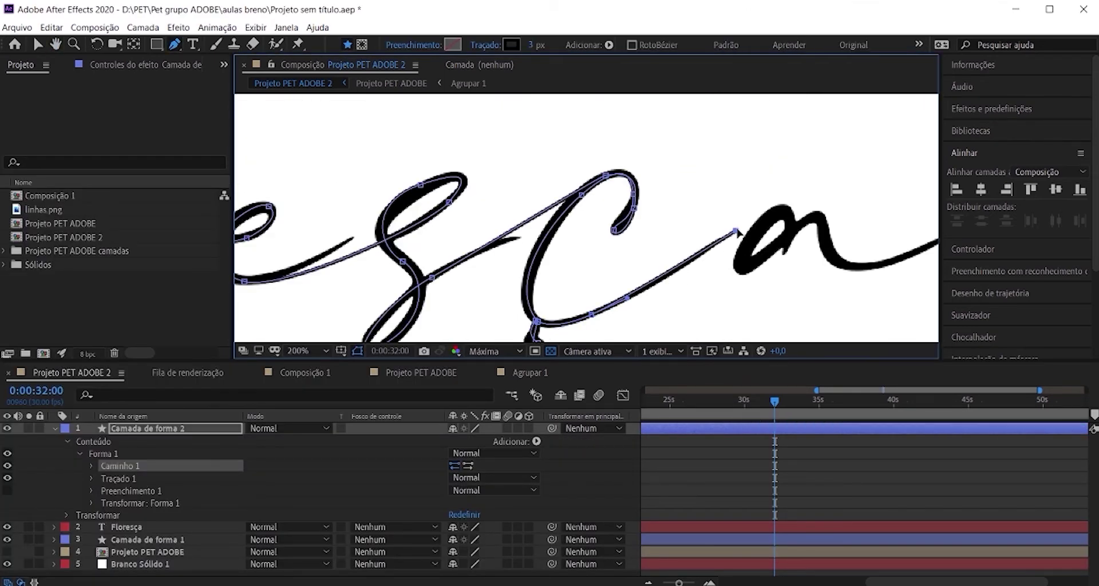
pyautogui.click(736, 231)
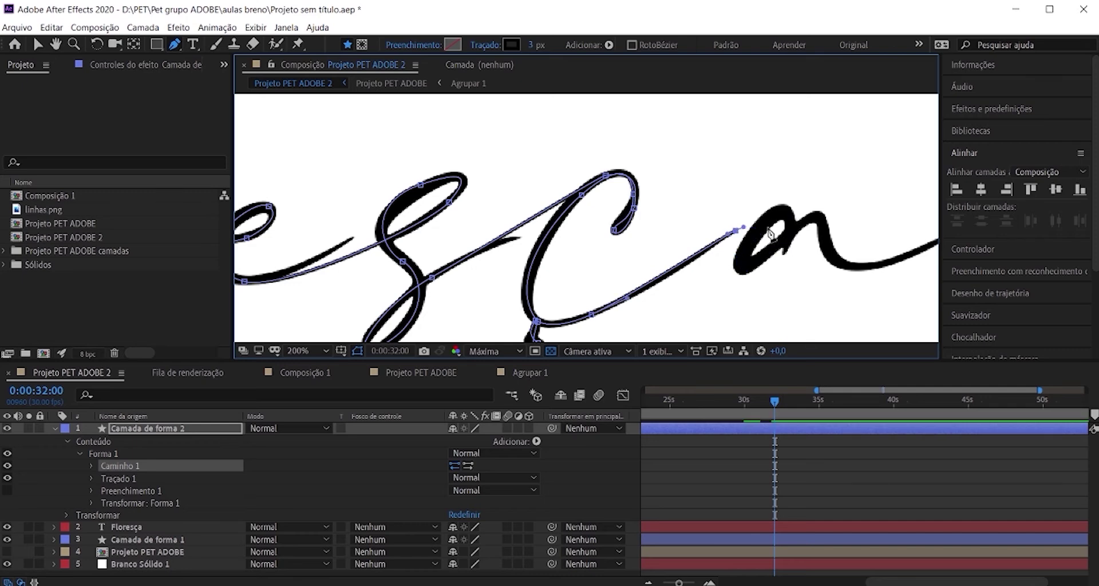
pyautogui.moveTo(789, 249); pyautogui.dragTo(766, 319)
pyautogui.scroll(1, 782, 228)
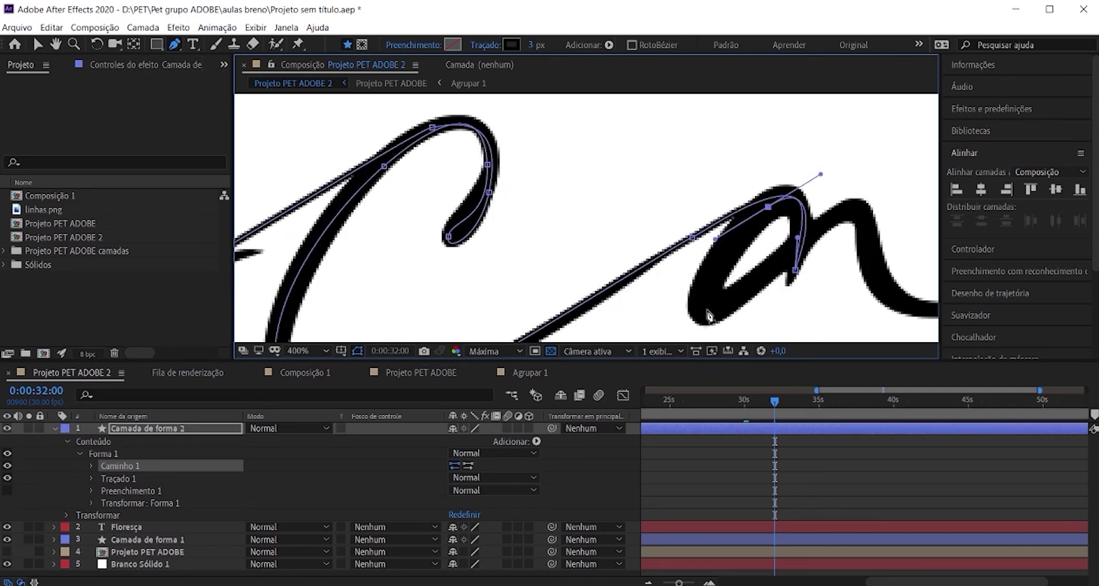
pyautogui.scroll(-4, 721, 258)
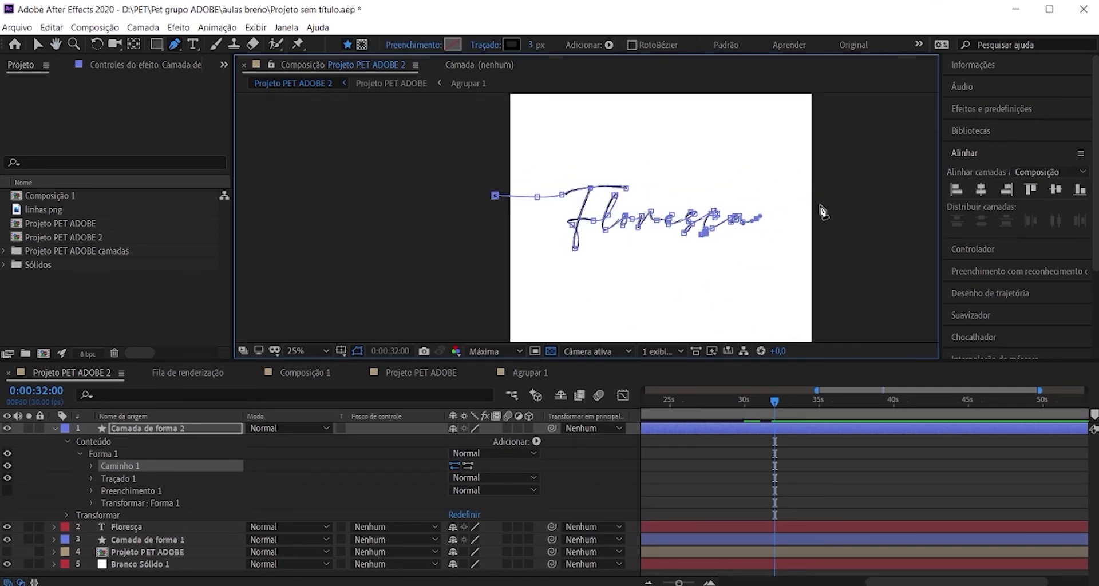
# End the path with a curved point outside the canvas's right edge and check the traced lettering.
pyautogui.moveTo(843, 197); pyautogui.dragTo(869, 219)
pyautogui.scroll(1, 644, 233)
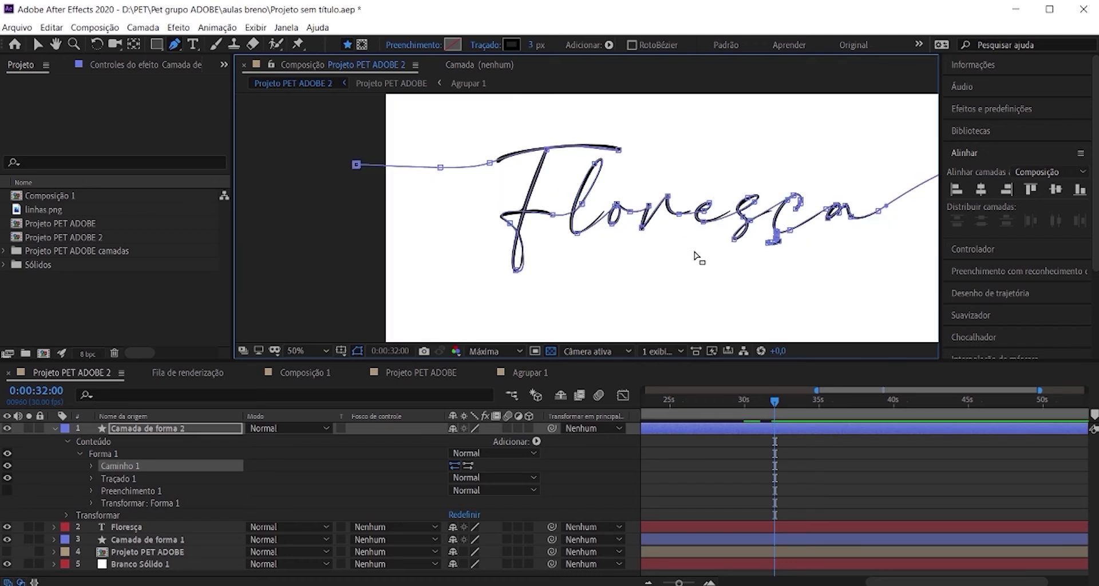
pyautogui.scroll(3, 658, 254)
pyautogui.scroll(-3, 647, 251)
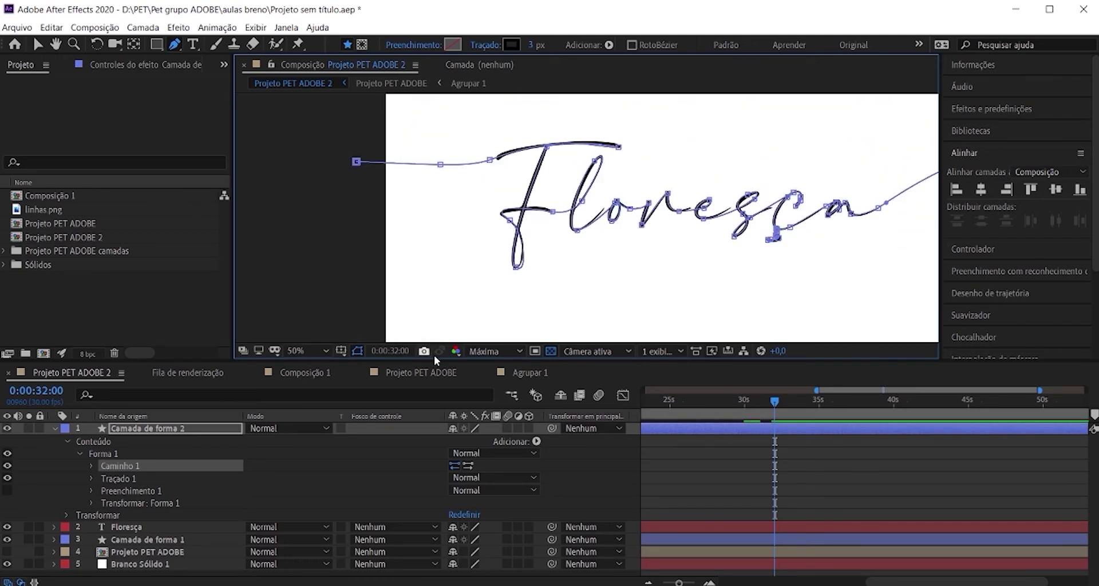
# Hide the Floresça text layer and add Aparar caminhos to Camada de forma 2, showing its properties.
pyautogui.click(7, 527)
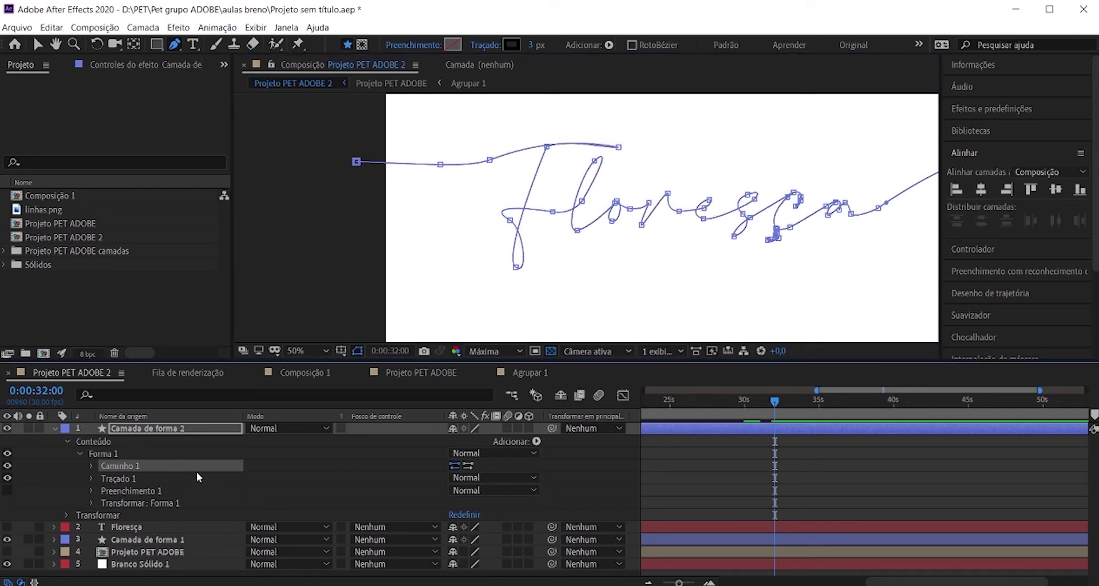
pyautogui.click(80, 454)
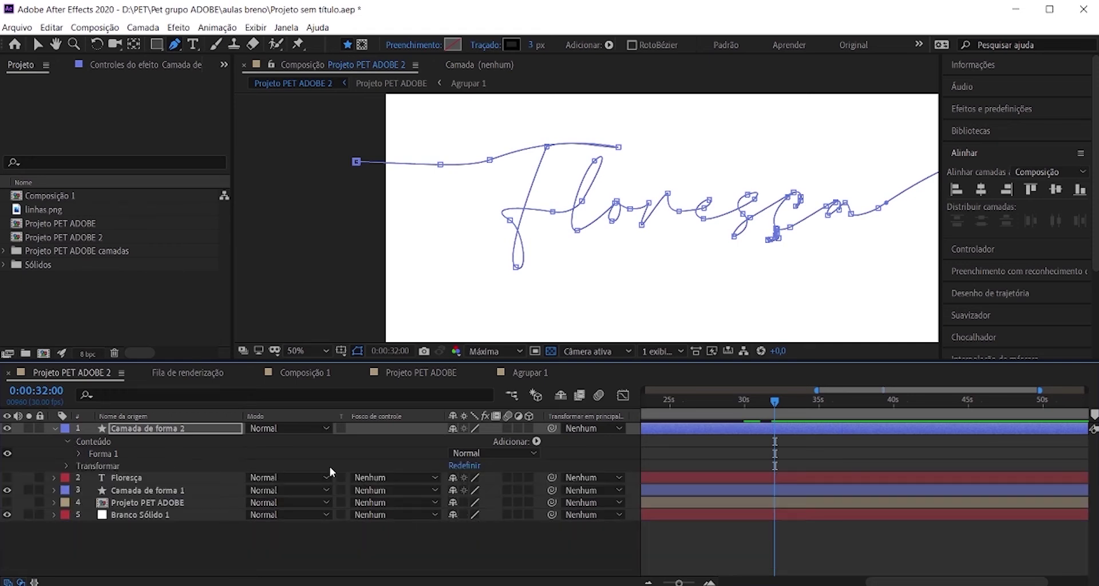
pyautogui.click(536, 441)
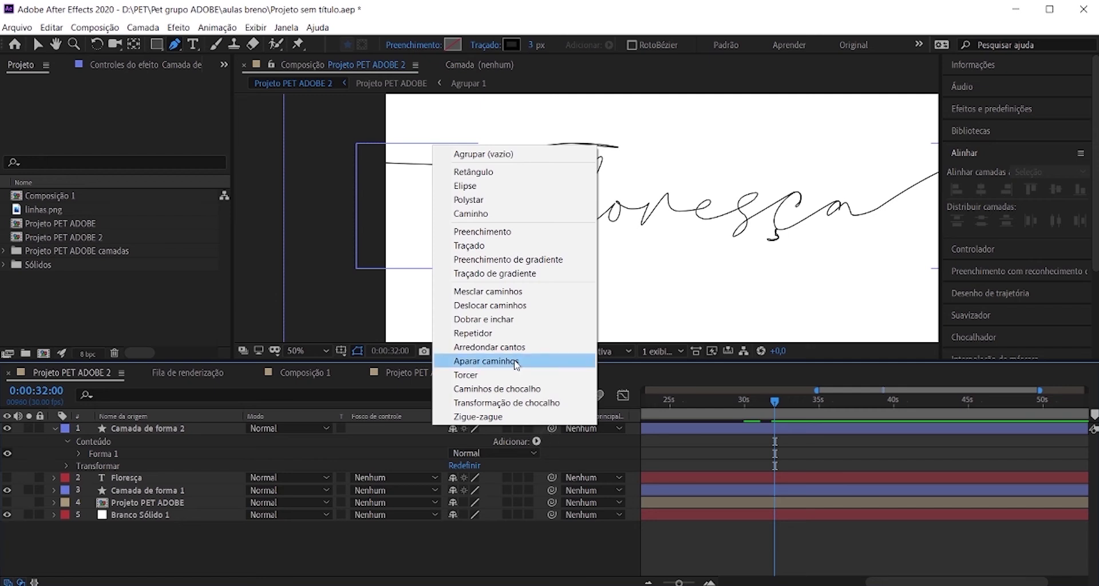
pyautogui.click(486, 361)
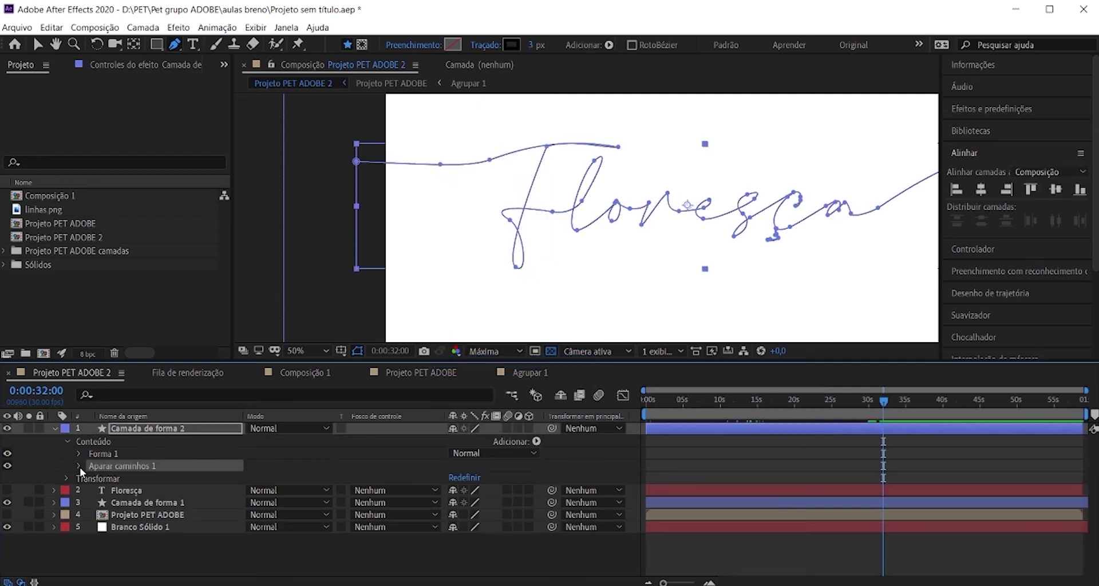
pyautogui.click(77, 465)
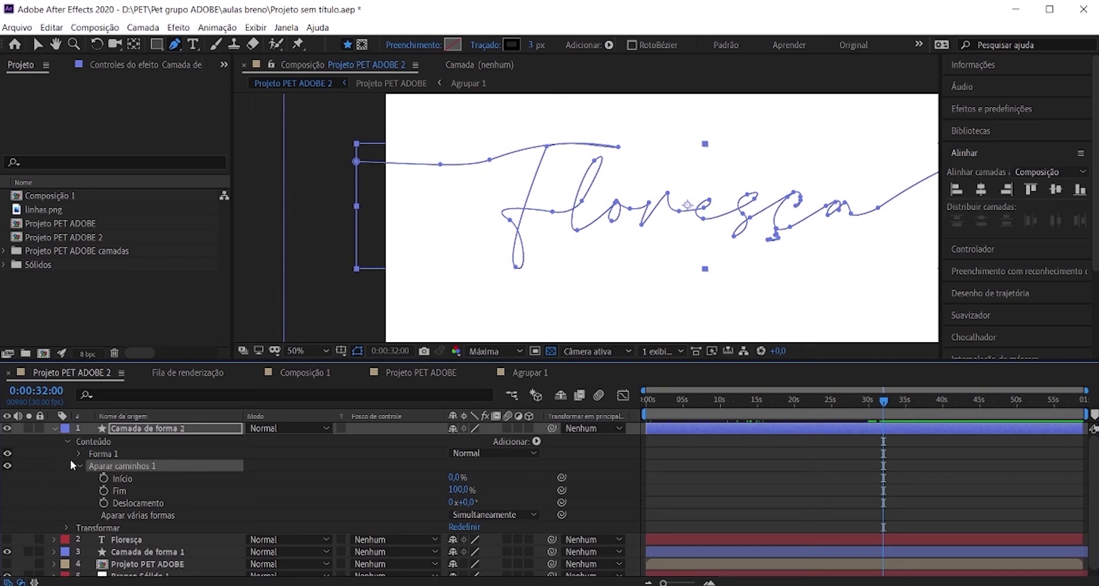
# Enable Início and Fim keyframes at 0:00:32:00 for the lettering's Aparar caminhos and set Fim to 0%.
pyautogui.click(103, 479)
pyautogui.click(104, 490)
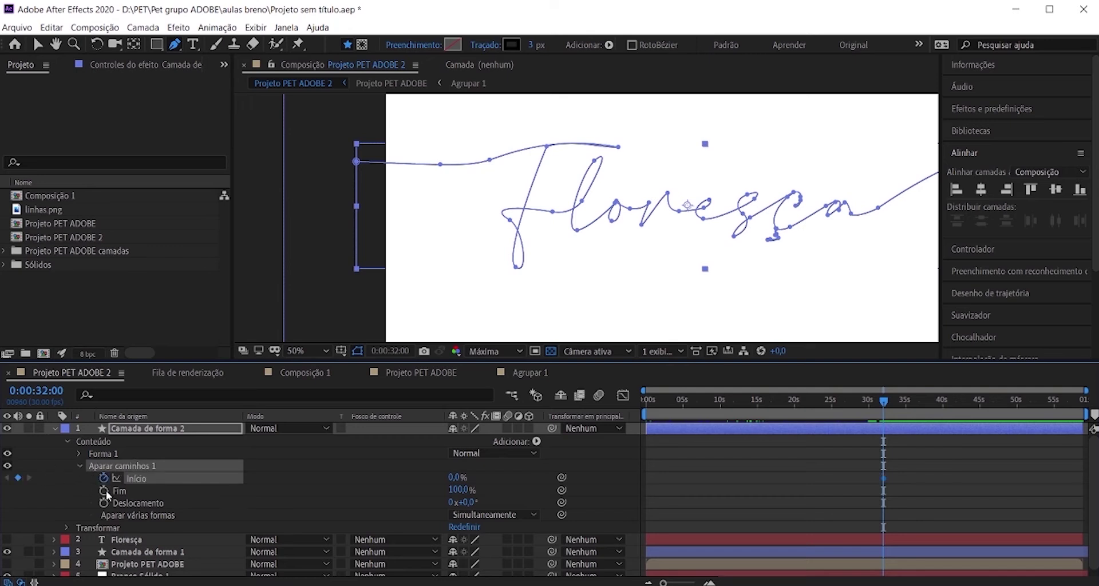
pyautogui.moveTo(461, 492); pyautogui.dragTo(356, 494)
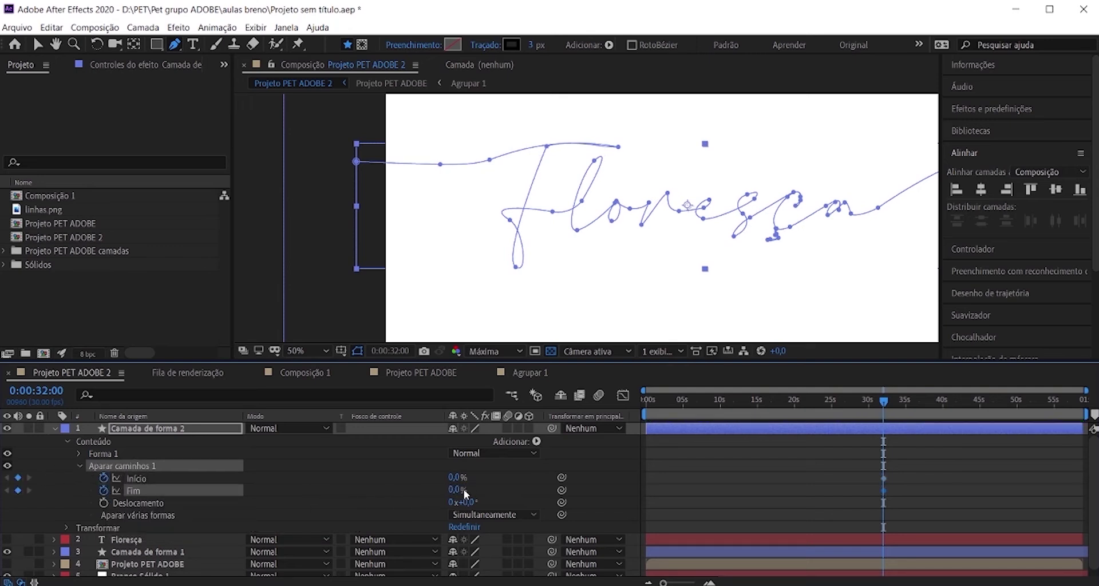
# Keyframe the lettering's Fim at 100% at 0:00:35:00 in Aparar caminhos 1 of Camada de forma 2.
pyautogui.click(905, 406)
pyautogui.scroll(5, 910, 425)
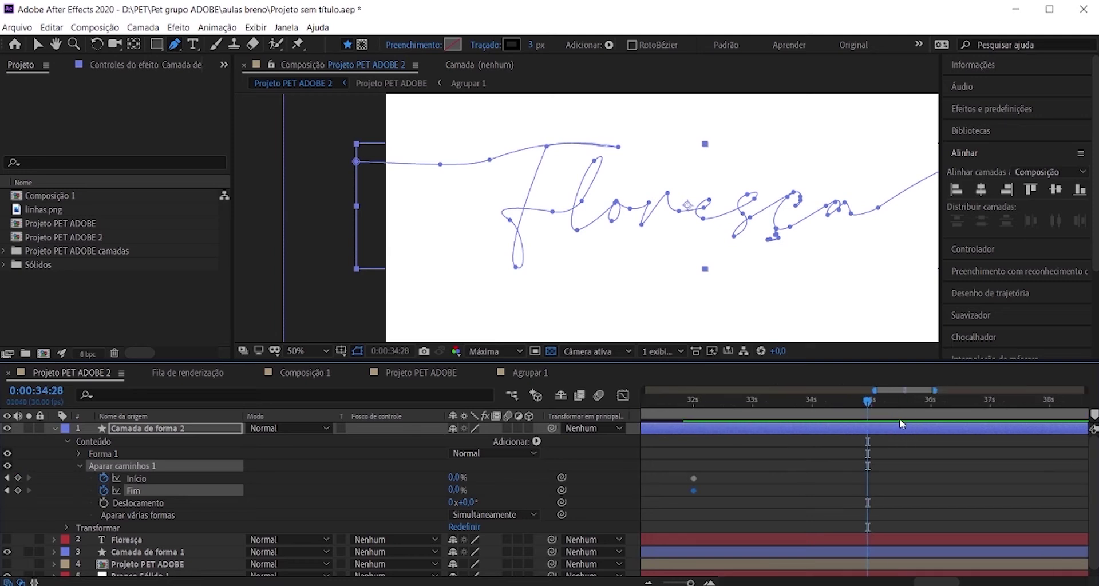
pyautogui.moveTo(867, 400); pyautogui.dragTo(872, 400)
pyautogui.scroll(-5, 877, 424)
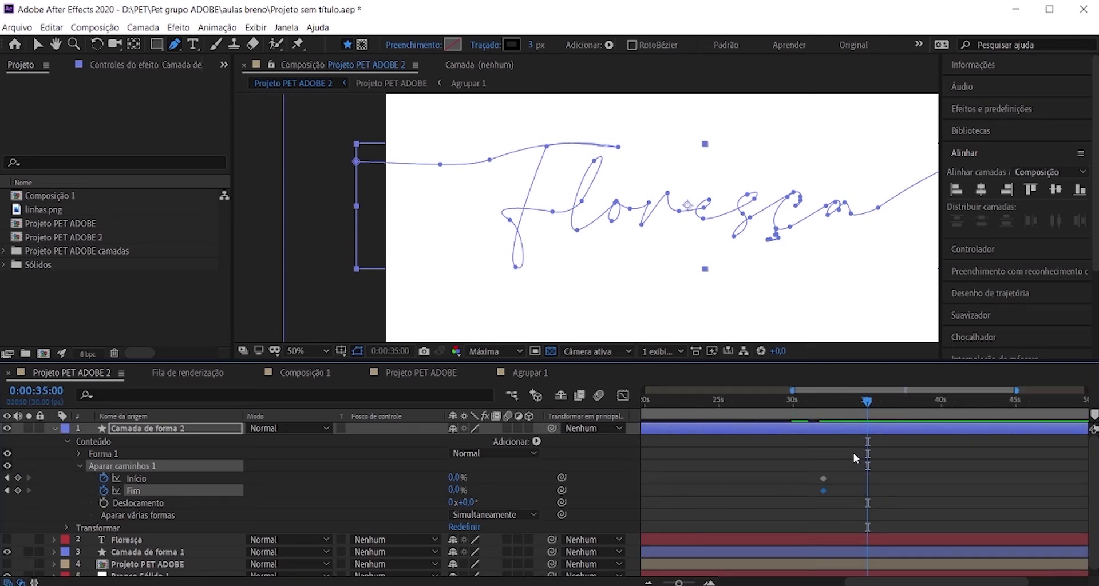
pyautogui.scroll(5, 853, 452)
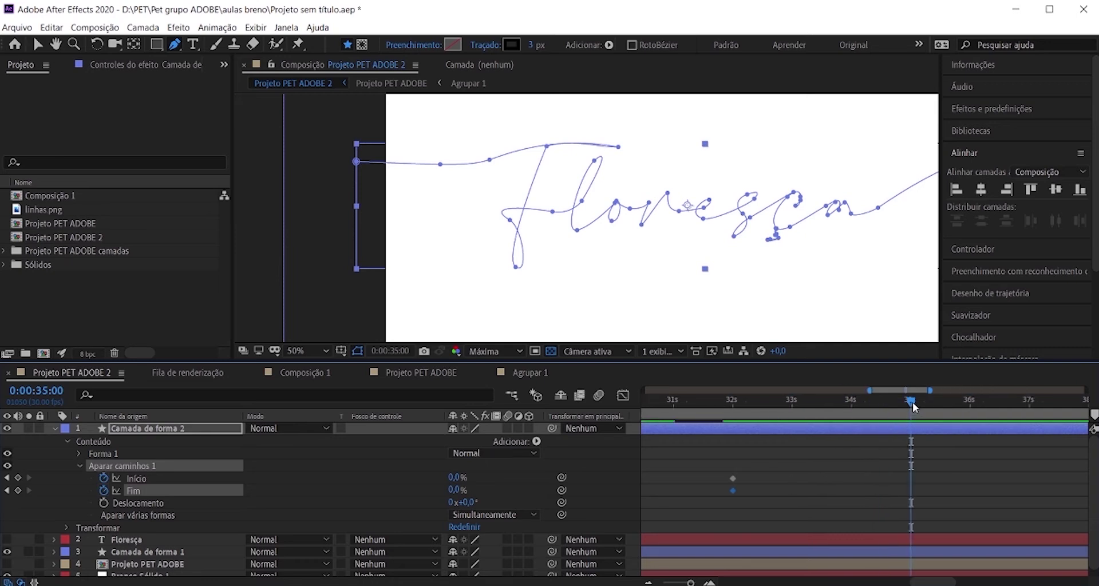
pyautogui.scroll(-2, 801, 480)
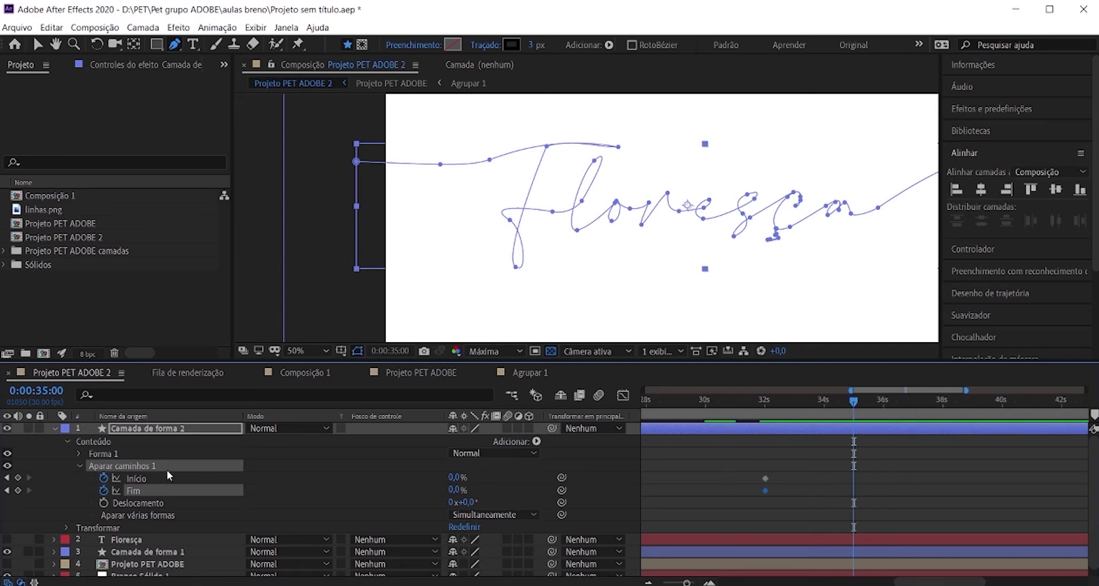
pyautogui.click(457, 490)
pyautogui.write('100')
pyautogui.press('Return')
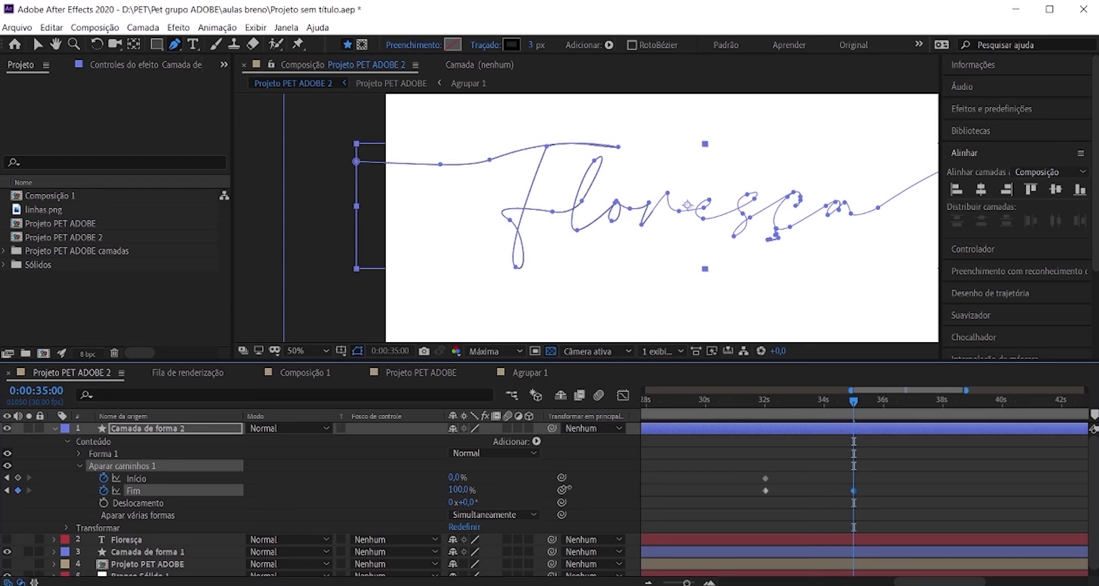
# Set Início to 100% at 0:00:35:00 and shift both Início keyframes about 3 seconds later, so erasing follows drawing.
pyautogui.click(458, 477)
pyautogui.write('100')
pyautogui.press('Return')
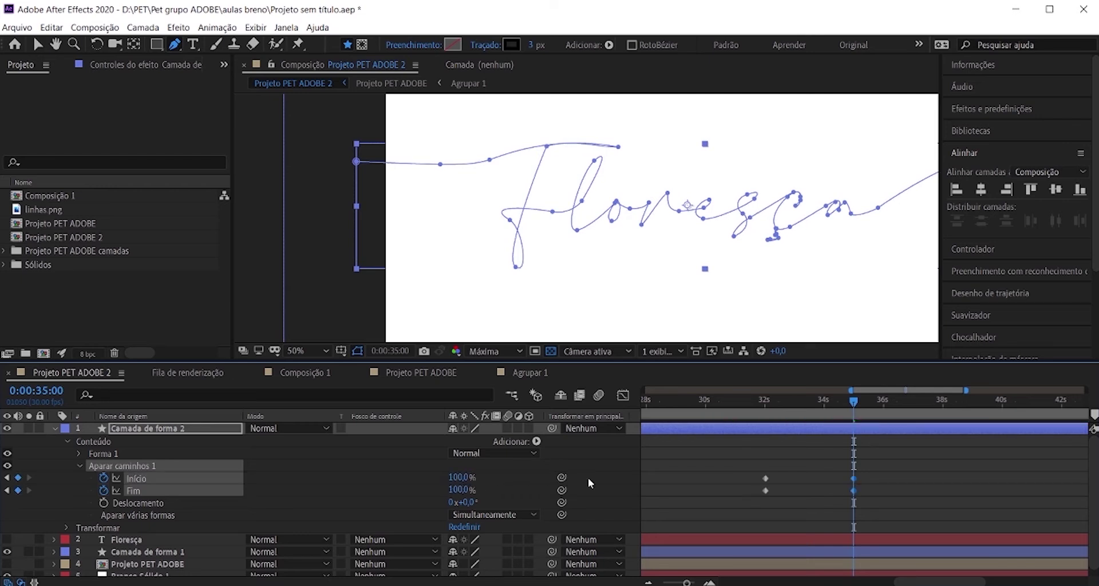
pyautogui.moveTo(769, 475); pyautogui.dragTo(873, 481)
pyautogui.moveTo(767, 481); pyautogui.dragTo(833, 481)
pyautogui.moveTo(844, 481); pyautogui.dragTo(853, 481)
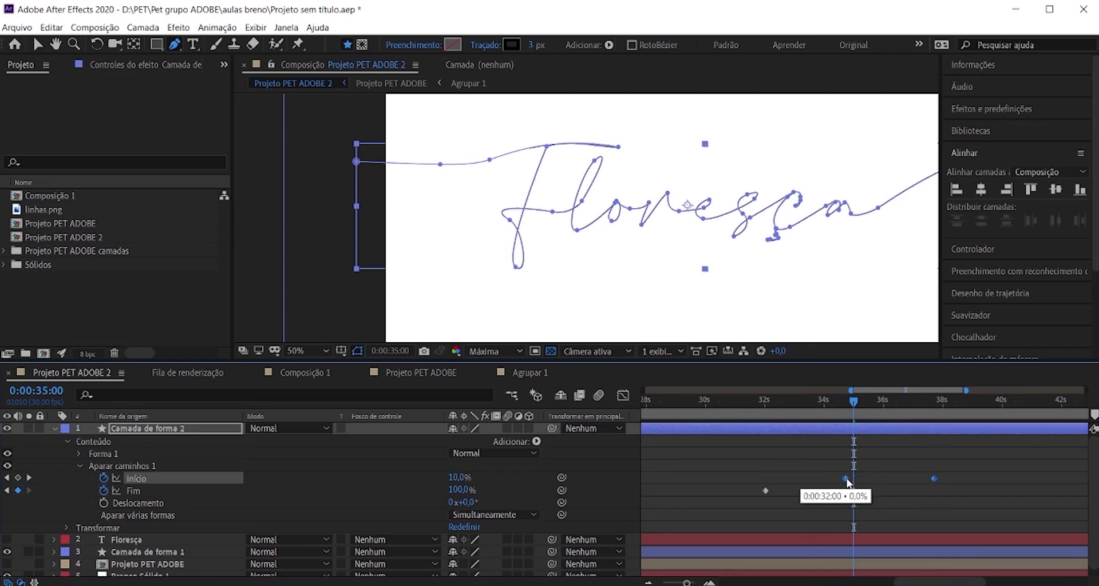
# Fit the whole canvas in the viewer and preview the lettering animation from 0:00:30:04.
pyautogui.press('-')
pyautogui.press('-')
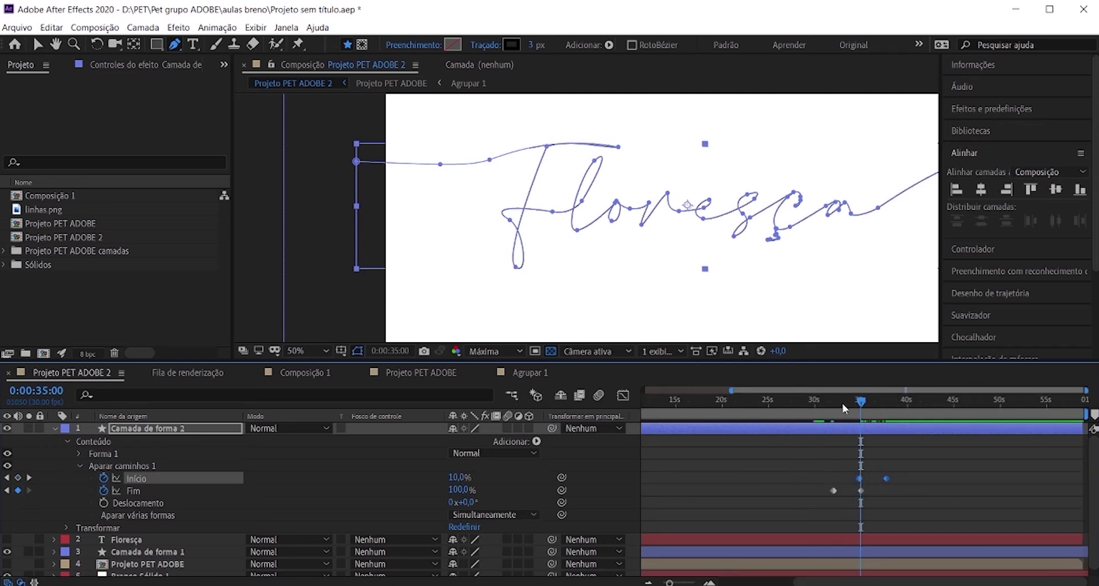
pyautogui.moveTo(845, 407); pyautogui.dragTo(809, 405)
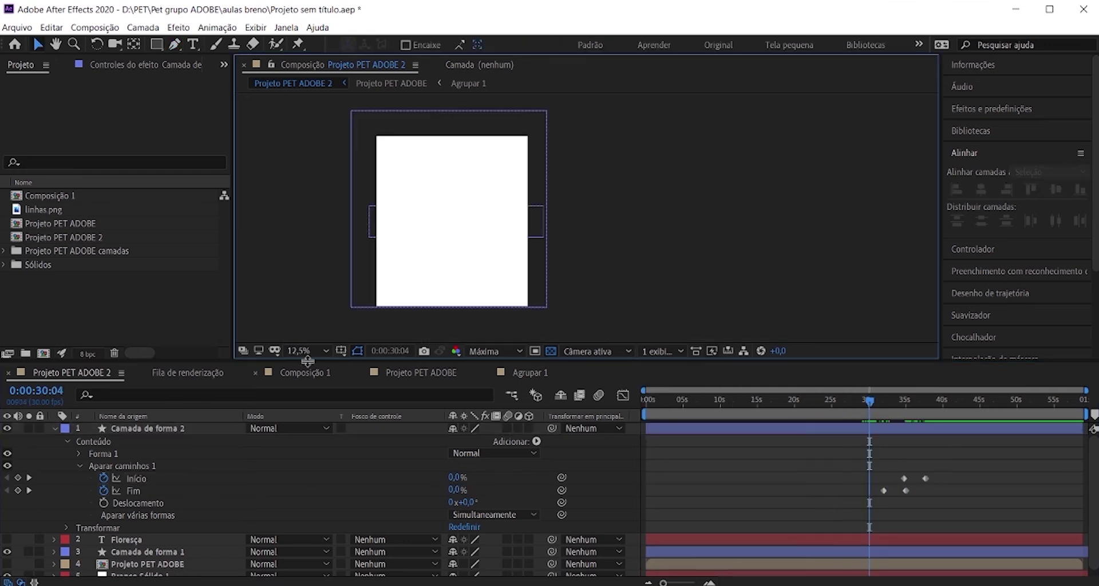
pyautogui.click(316, 351)
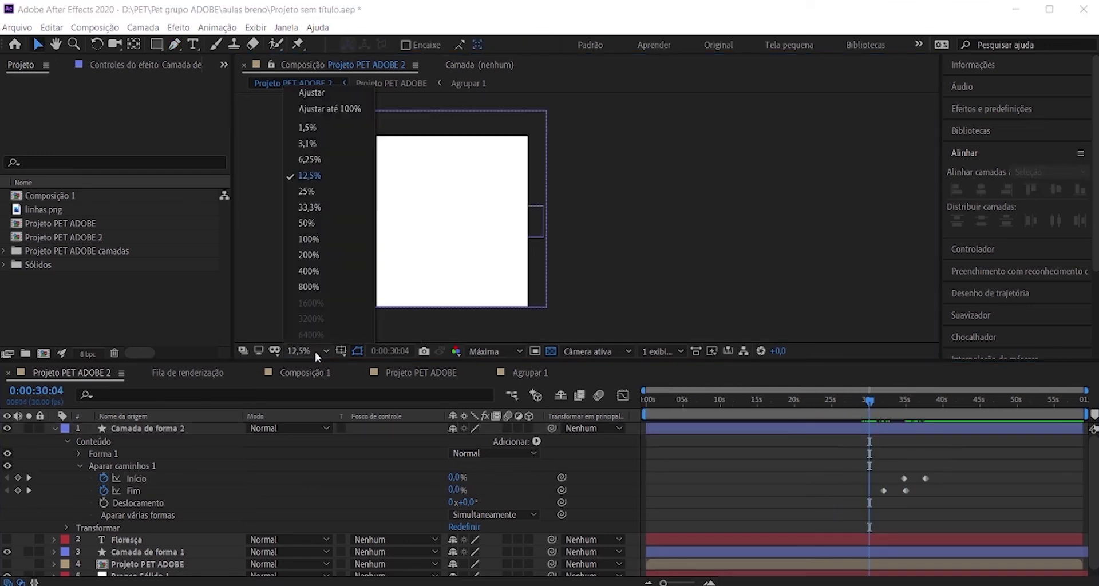
pyautogui.click(324, 91)
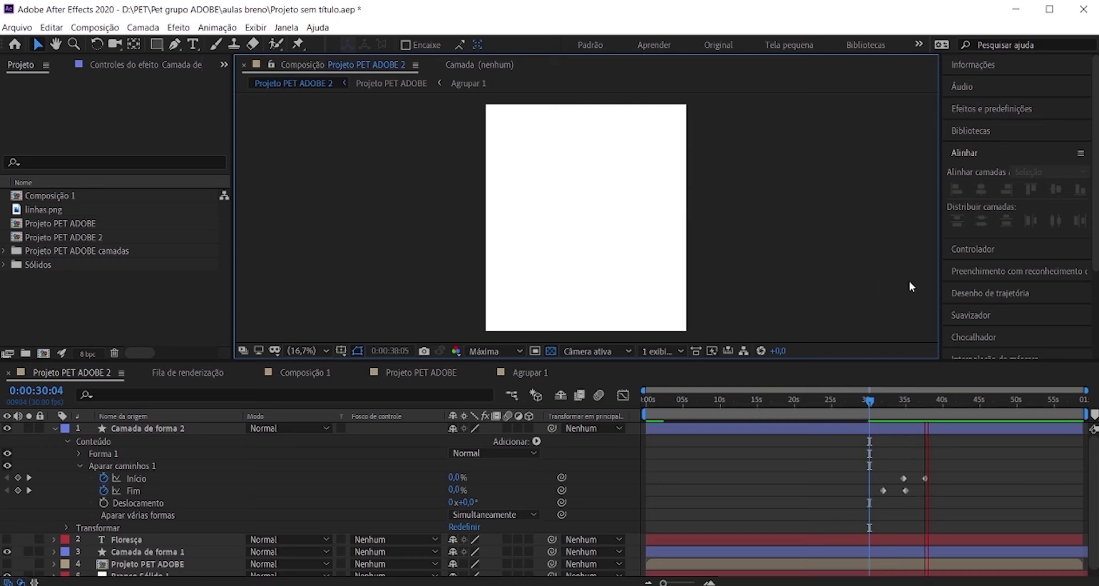
pyautogui.press('space')
# Align the first Início keyframe exactly with the last Fim keyframe at 0:00:35:00, moving both Início keyframes together.
pyautogui.scroll(3, 843, 477)
pyautogui.moveTo(855, 478); pyautogui.dragTo(693, 482)
pyautogui.scroll(-3, 715, 485)
pyautogui.scroll(-3, 716, 485)
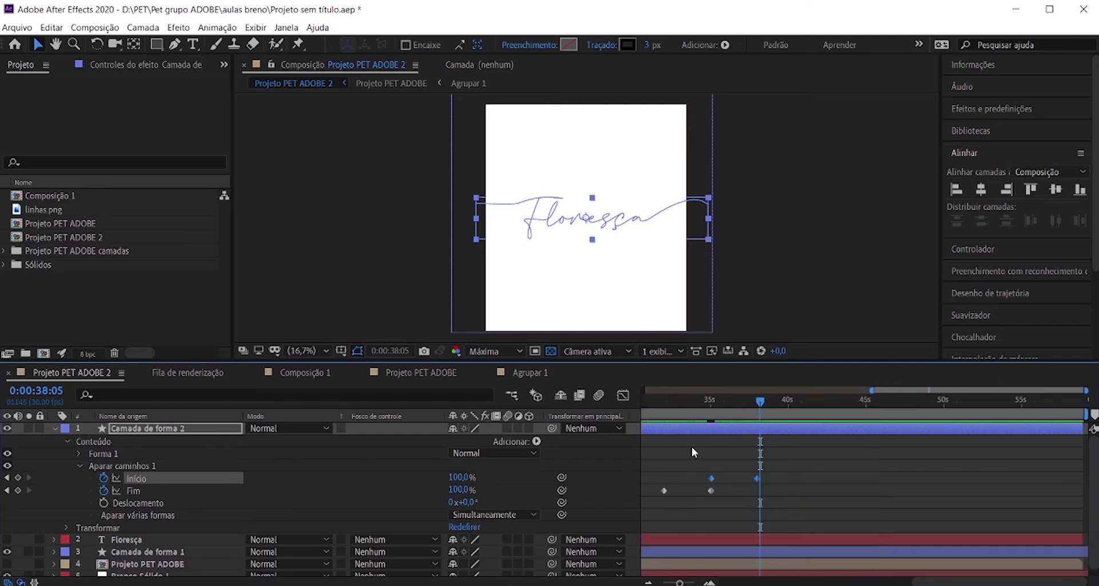
# Preview the lettering being drawn and erased, starting from 0:00:31:00.
pyautogui.click(651, 403)
pyautogui.press('space')
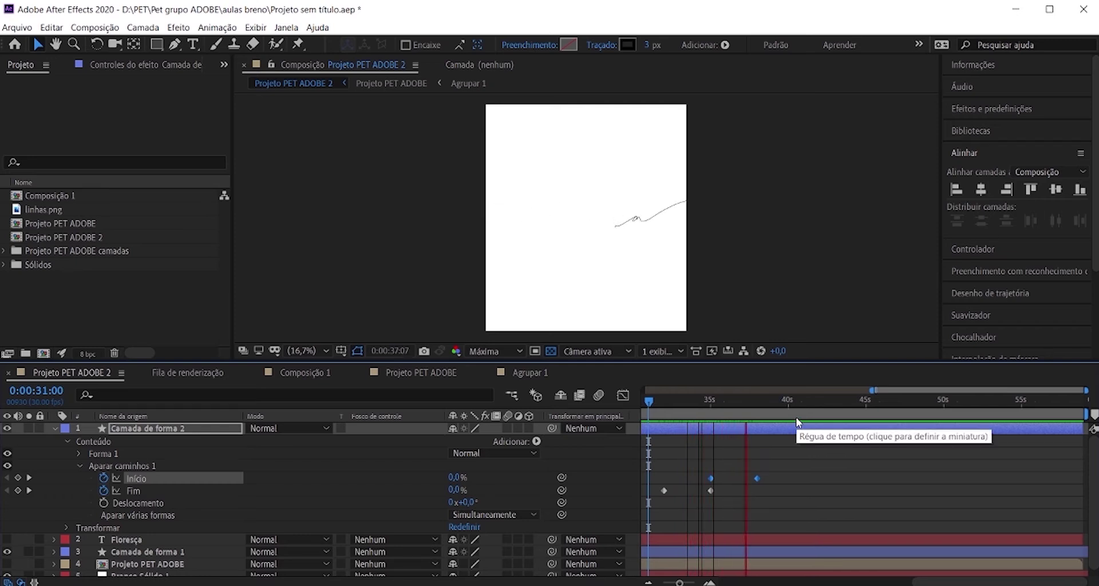
pyautogui.press('space')
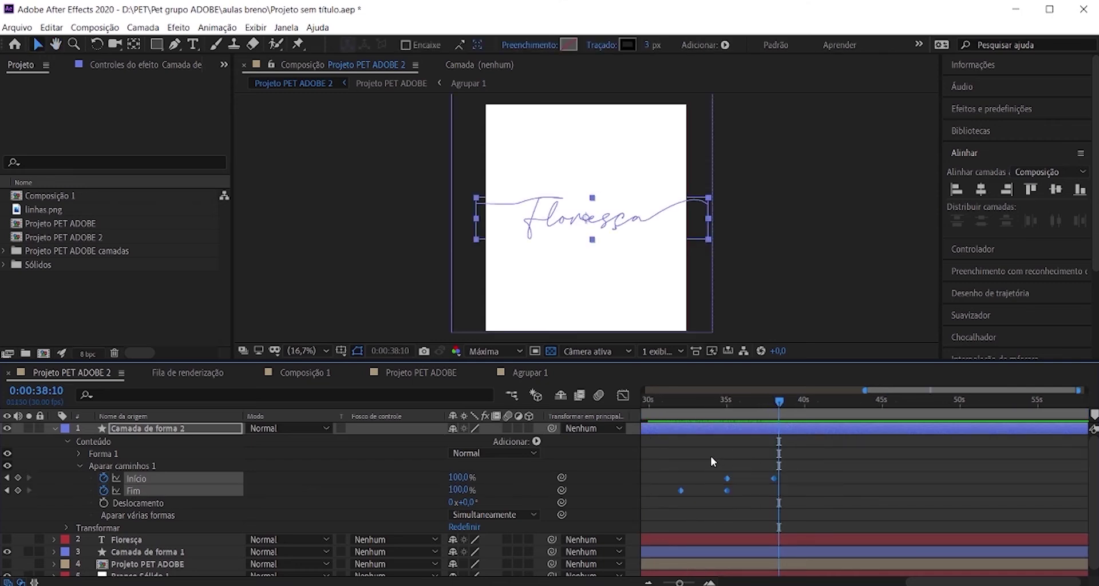
# Set the lettering's stroke width to 5 px, keeping its black colour, and preview the result from 0:00:31:13.
pyautogui.click(628, 45)
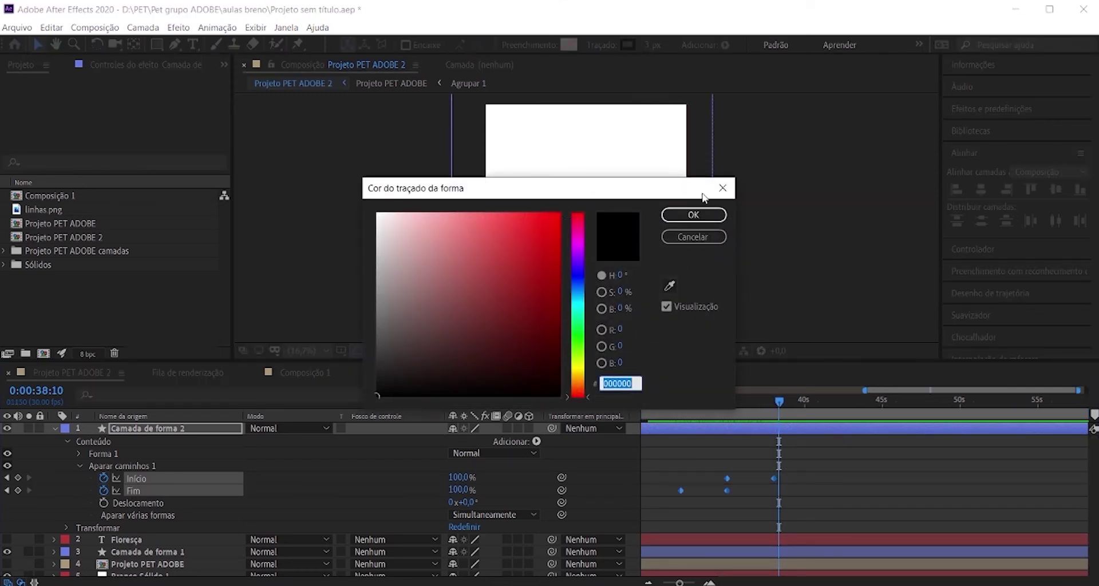
pyautogui.click(722, 188)
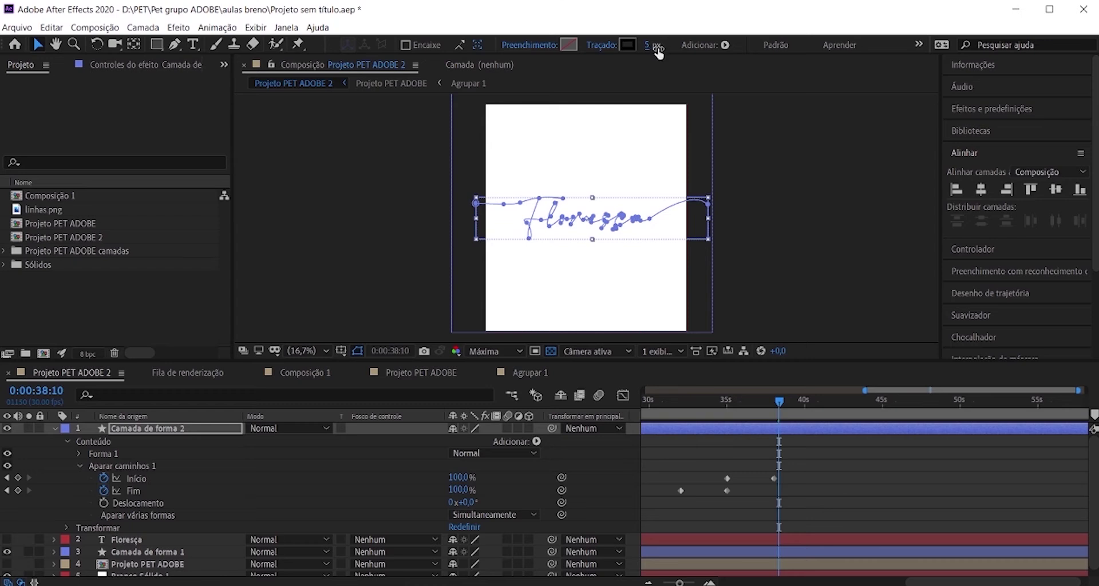
pyautogui.moveTo(727, 420); pyautogui.dragTo(672, 420)
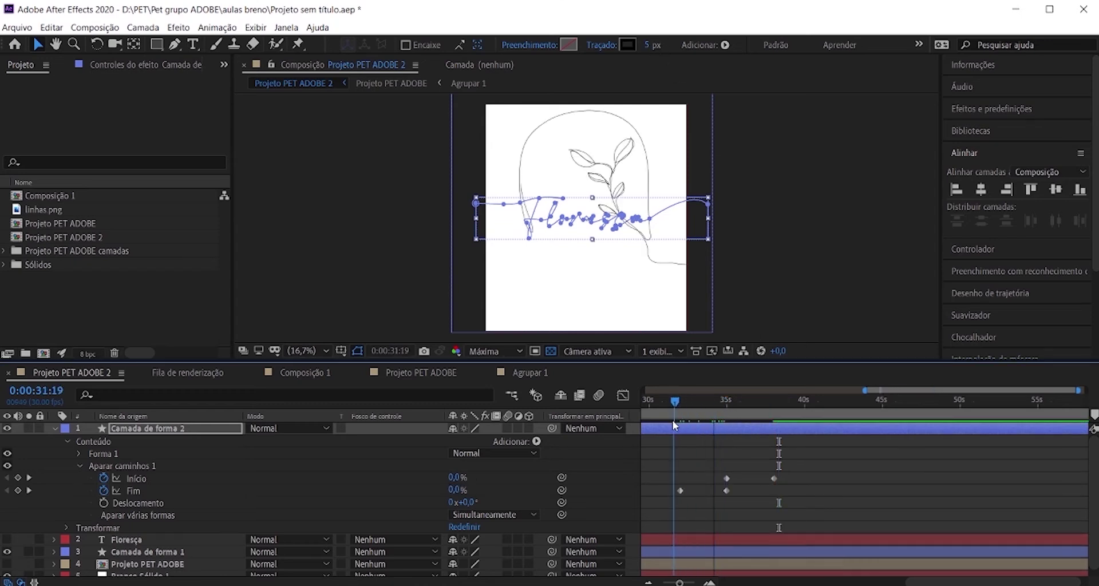
pyautogui.click(775, 149)
pyautogui.press('space')
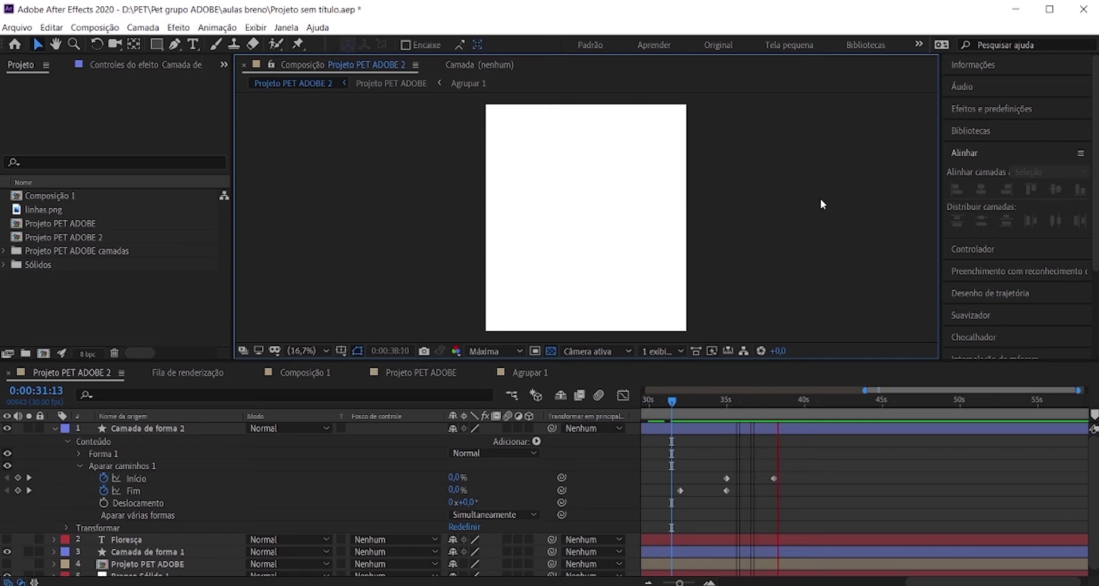
# Collapse Camada de forma 2 and delete the Floresça text layer used as the tracing guide.
pyautogui.click(804, 479)
pyautogui.scroll(-5, 804, 479)
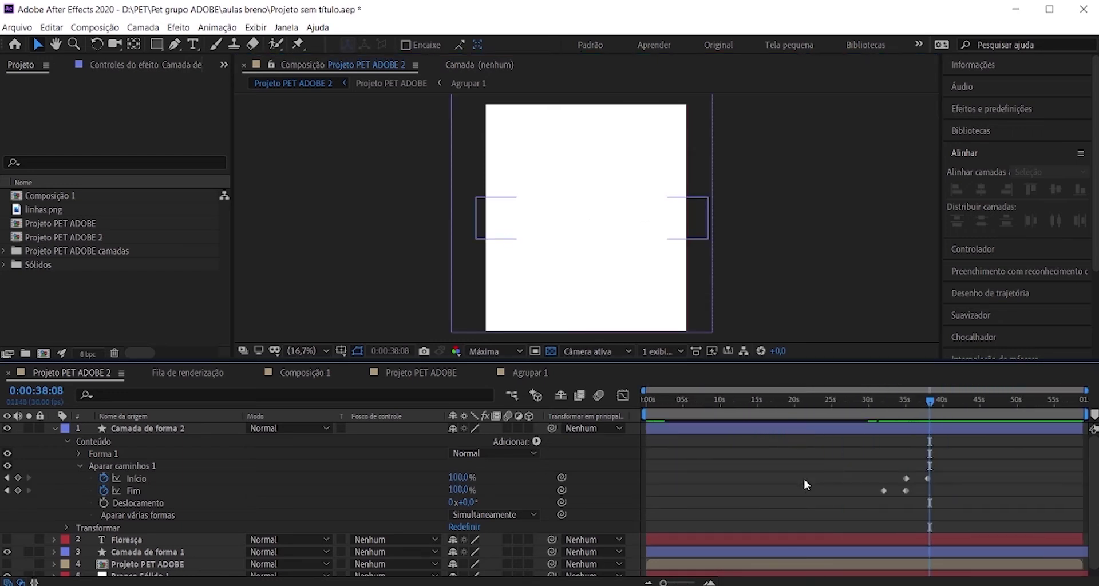
pyautogui.click(54, 429)
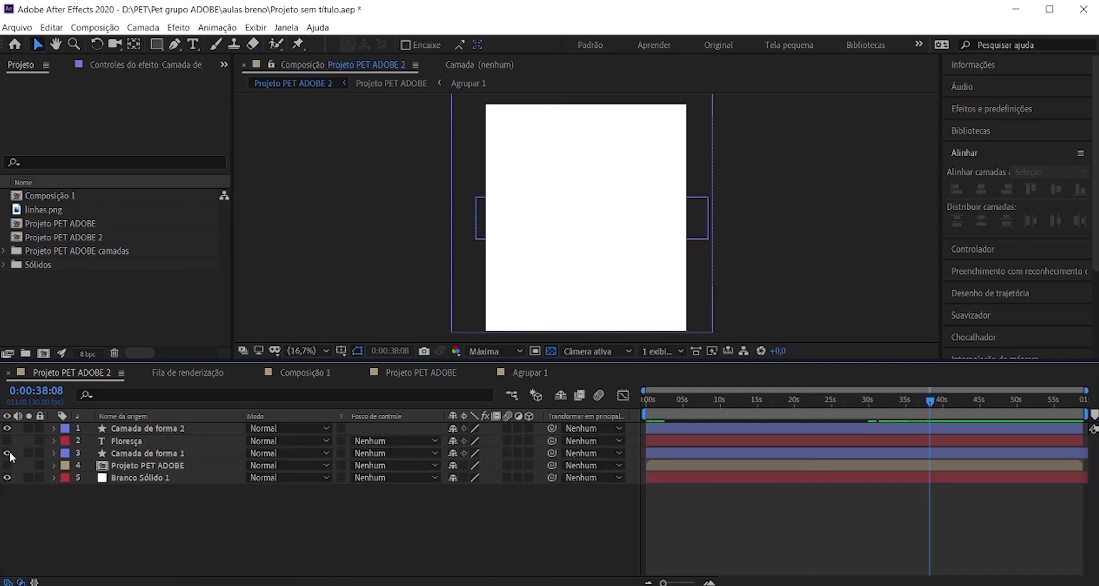
pyautogui.click(127, 442)
pyautogui.click(7, 441)
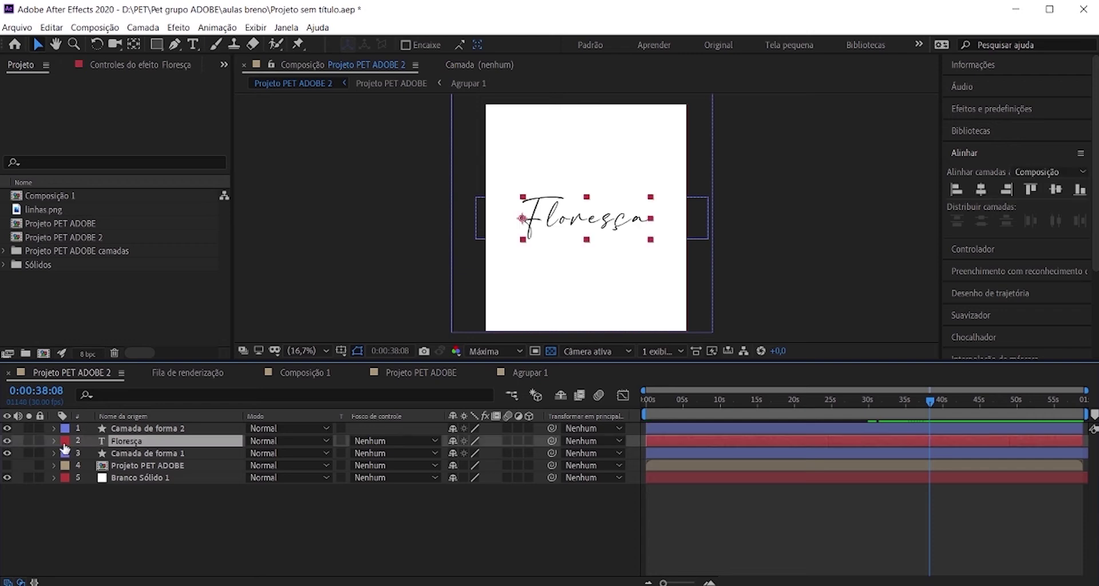
pyautogui.press('Delete')
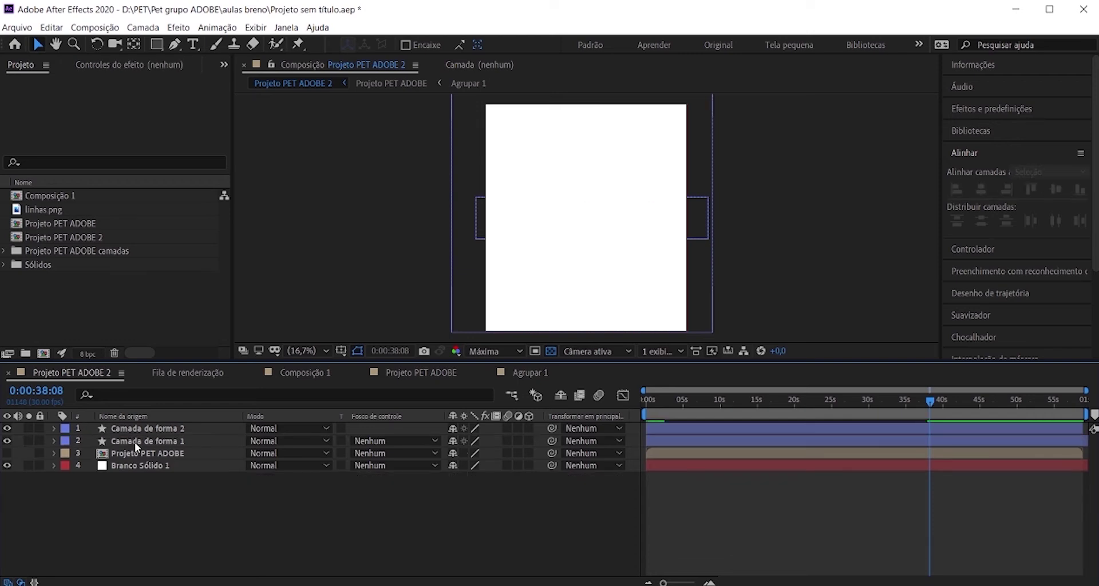
# Make the Projeto PET ADOBE layer visible and preview the composition from 0:00:00:00.
pyautogui.click(7, 453)
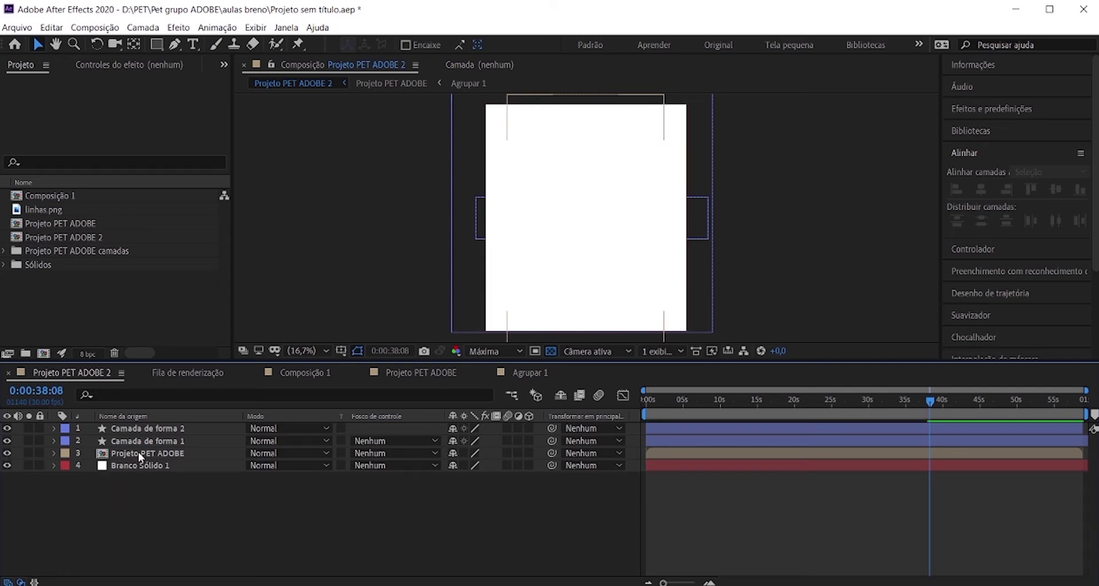
pyautogui.moveTo(719, 400); pyautogui.dragTo(588, 405)
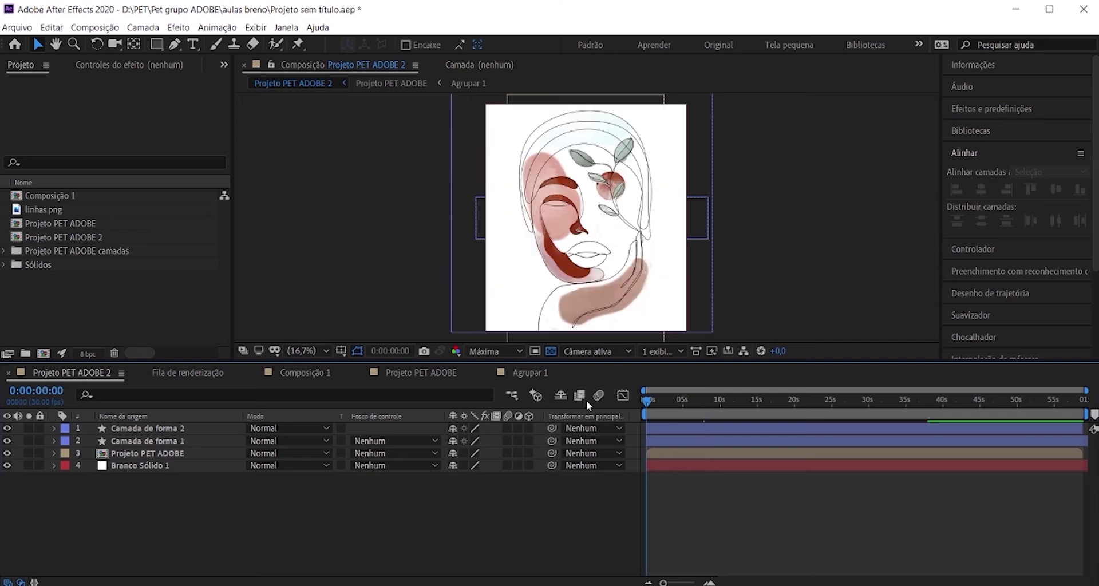
pyautogui.press('space')
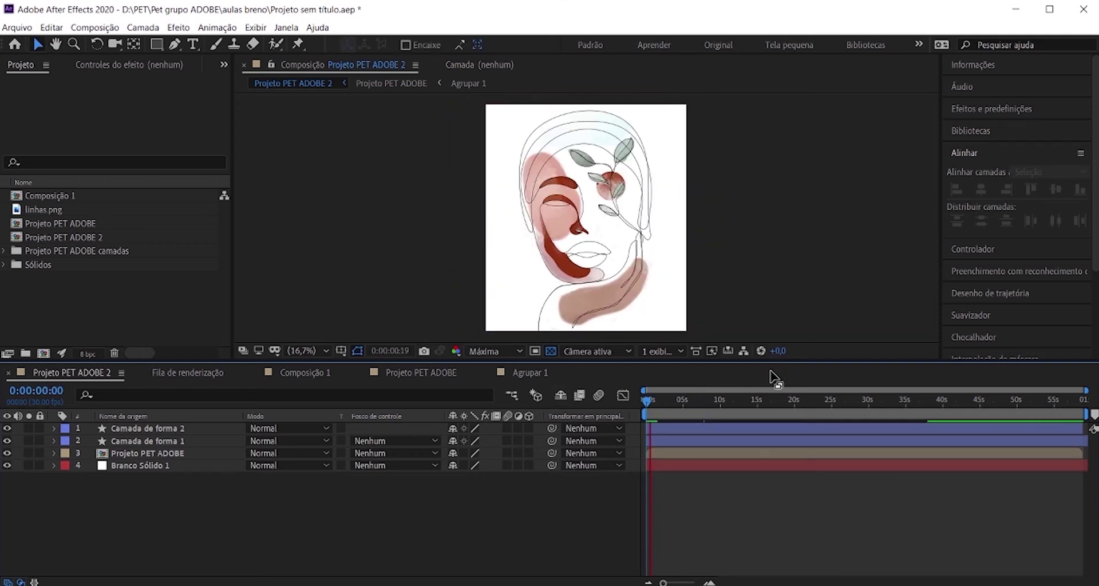
pyautogui.press('space')
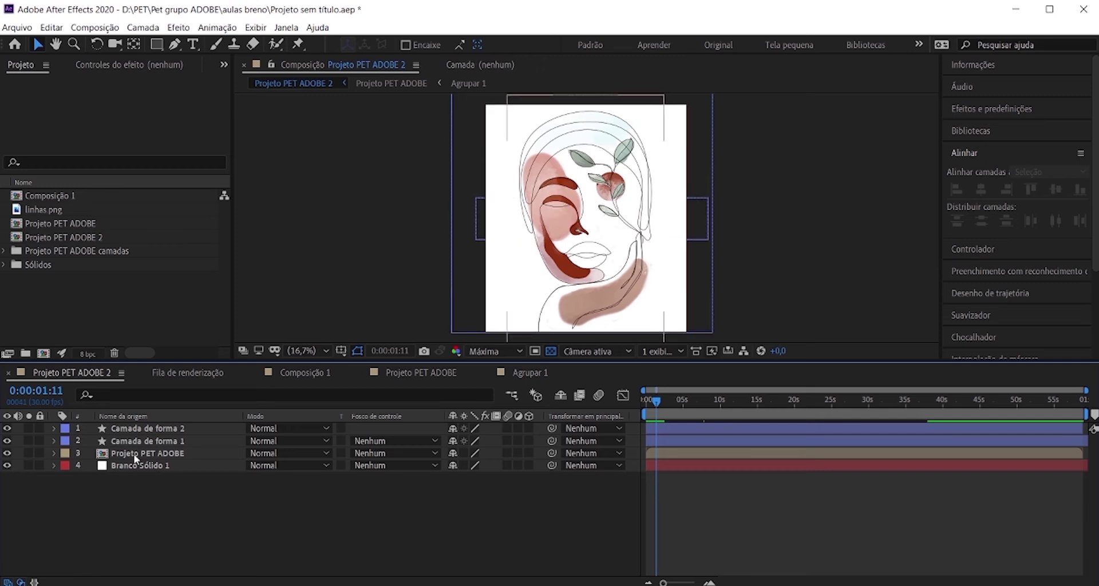
# Open the Projeto PET ADOBE precomposition and extend Camada 2/Projeto PET ADOBE.psd to the end of its timeline.
pyautogui.doubleClick(133, 453)
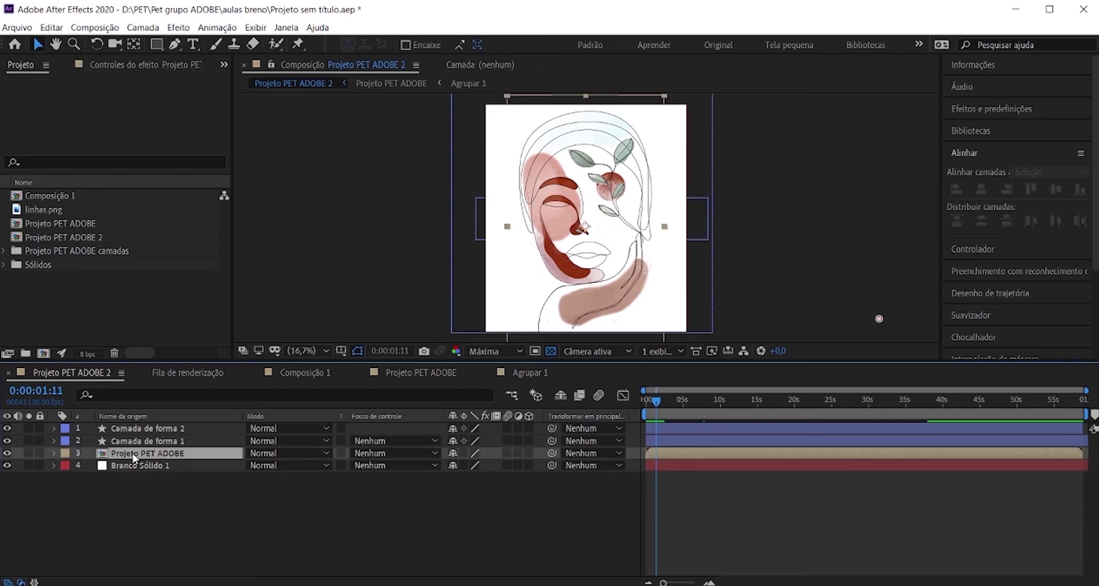
pyautogui.click(704, 428)
pyautogui.press('-')
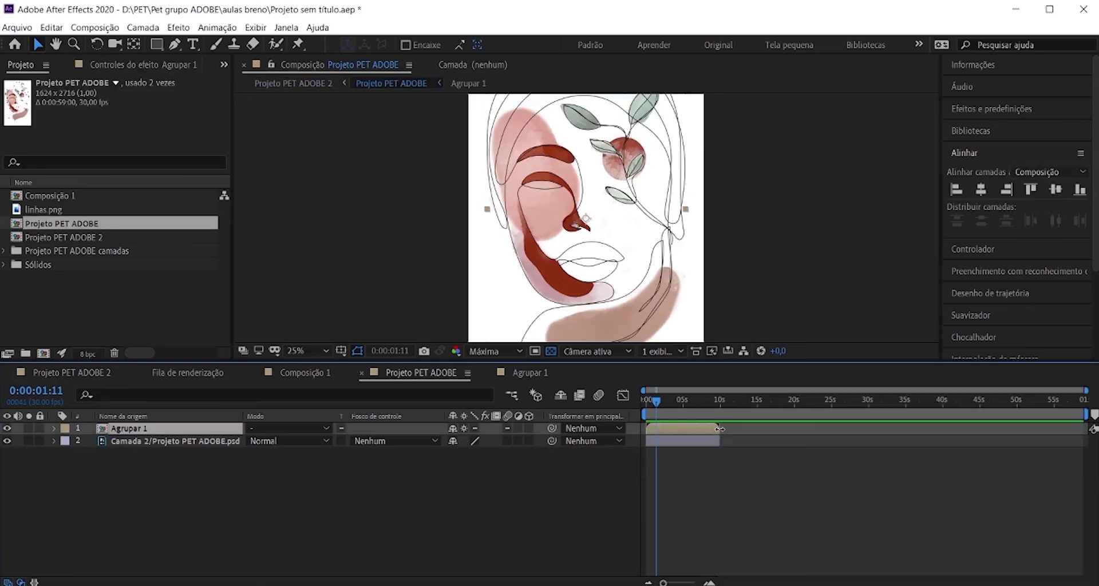
pyautogui.click(704, 441)
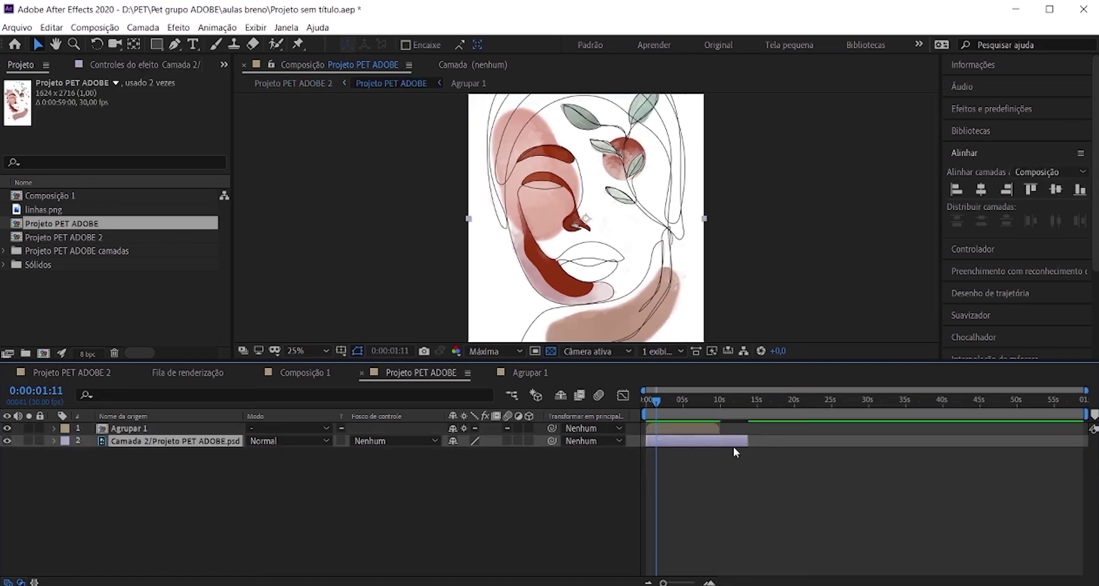
pyautogui.moveTo(746, 441); pyautogui.dragTo(1087, 441)
pyautogui.click(654, 458)
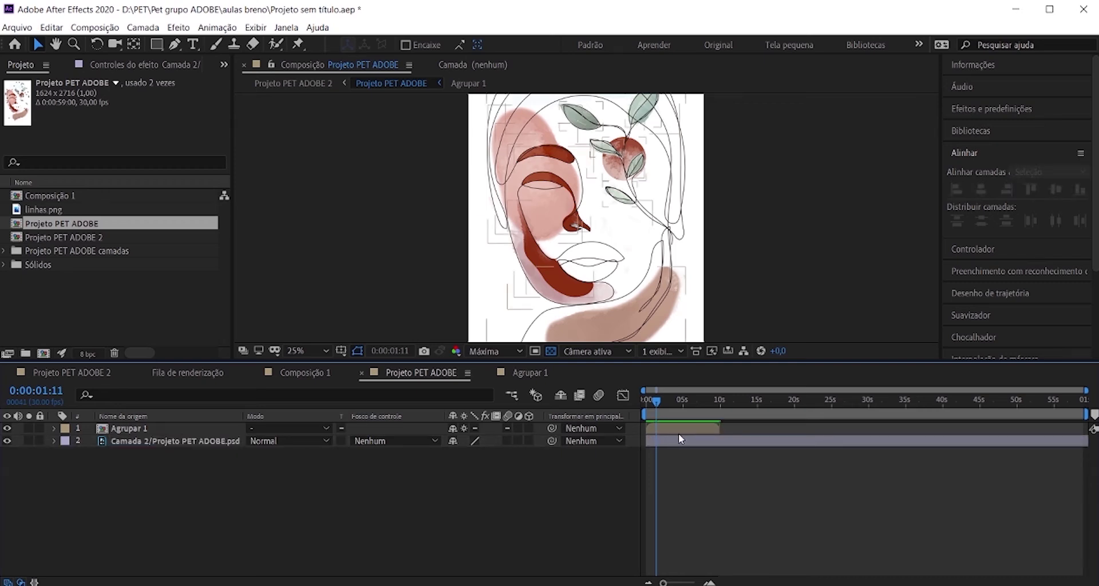
# Open the Agrupar 1 precomposition, select all its layers, and set the composition's duration to 59 seconds.
pyautogui.doubleClick(143, 428)
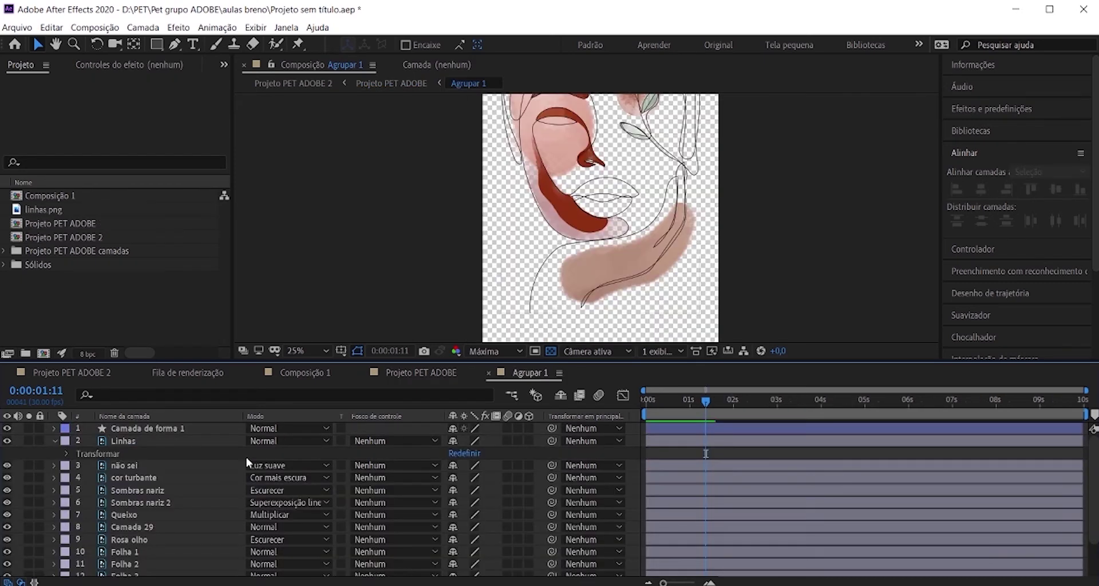
pyautogui.click(55, 440)
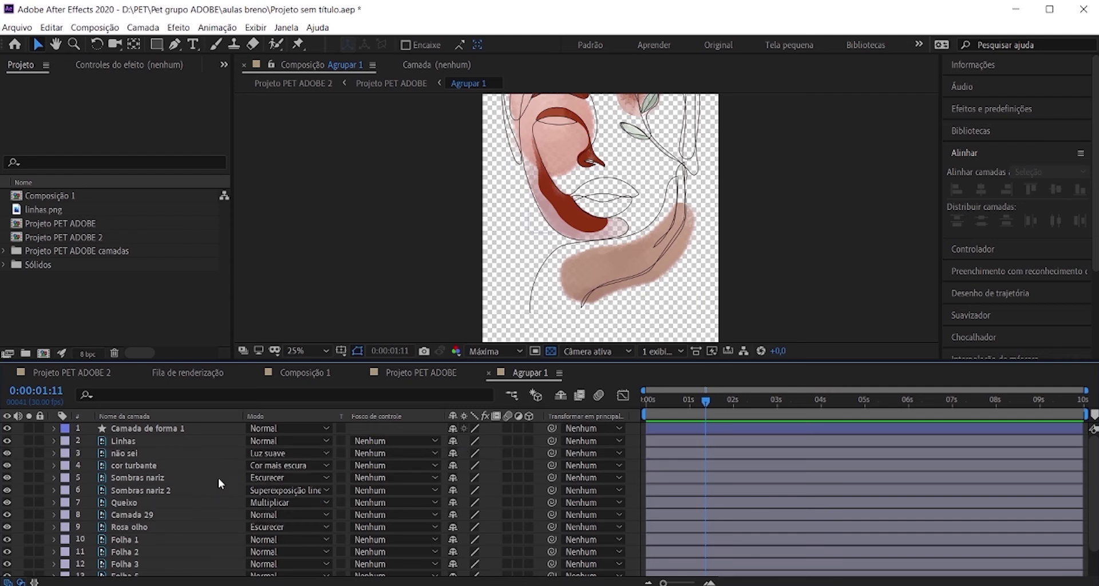
pyautogui.click(128, 428)
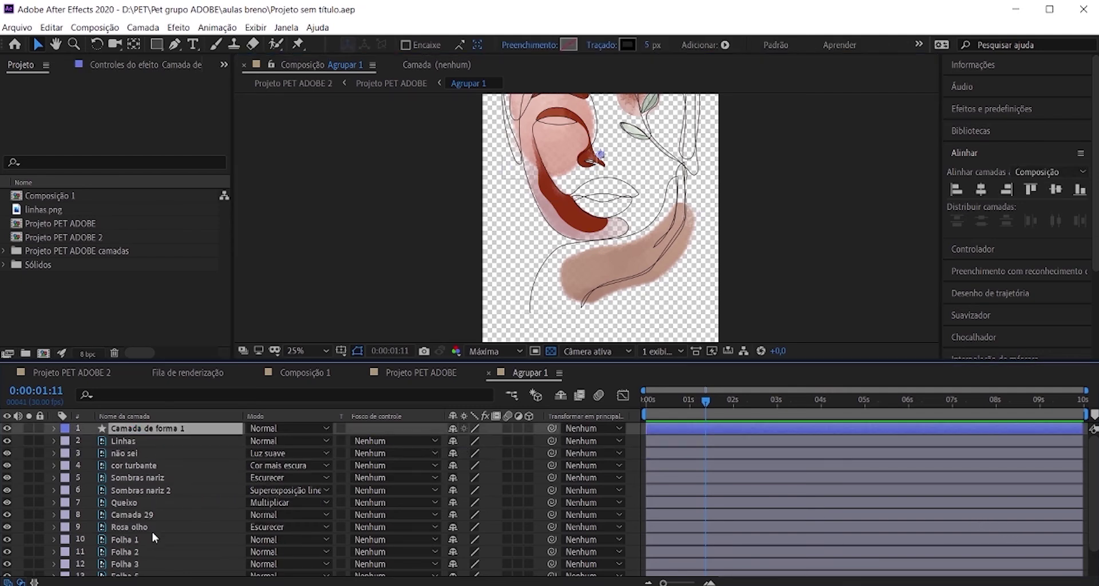
pyautogui.scroll(-2, 149, 535)
pyautogui.keyDown('shift'); pyautogui.click(125, 571); pyautogui.keyUp('shift')
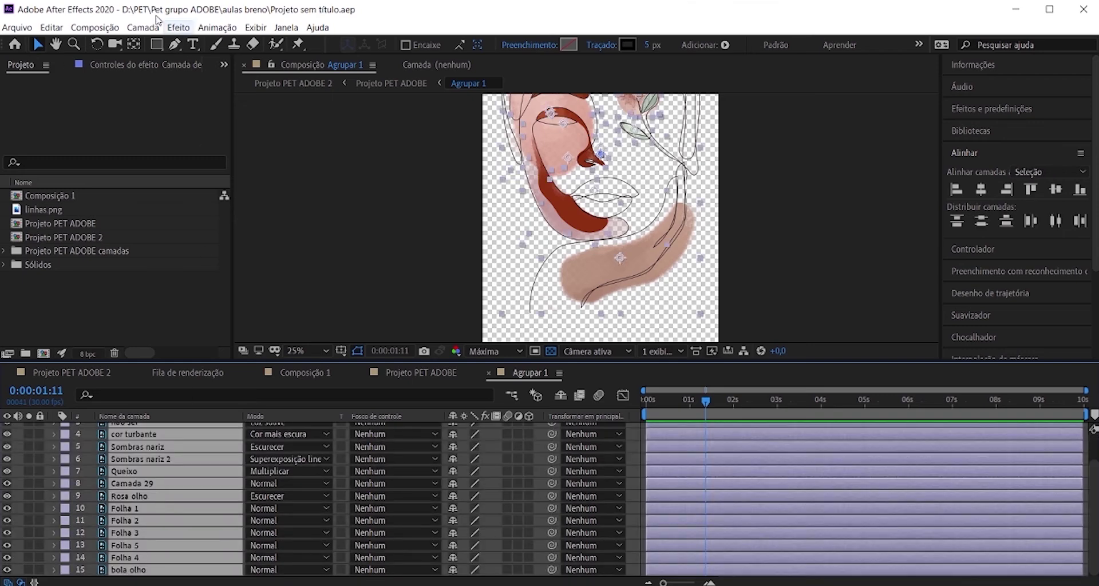
pyautogui.click(93, 27)
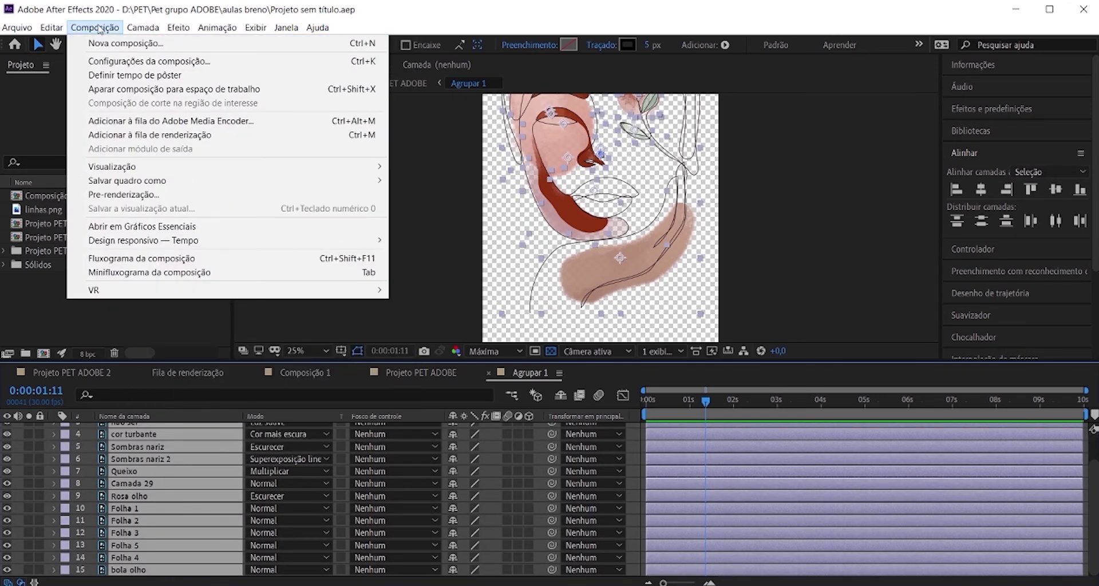
pyautogui.click(133, 61)
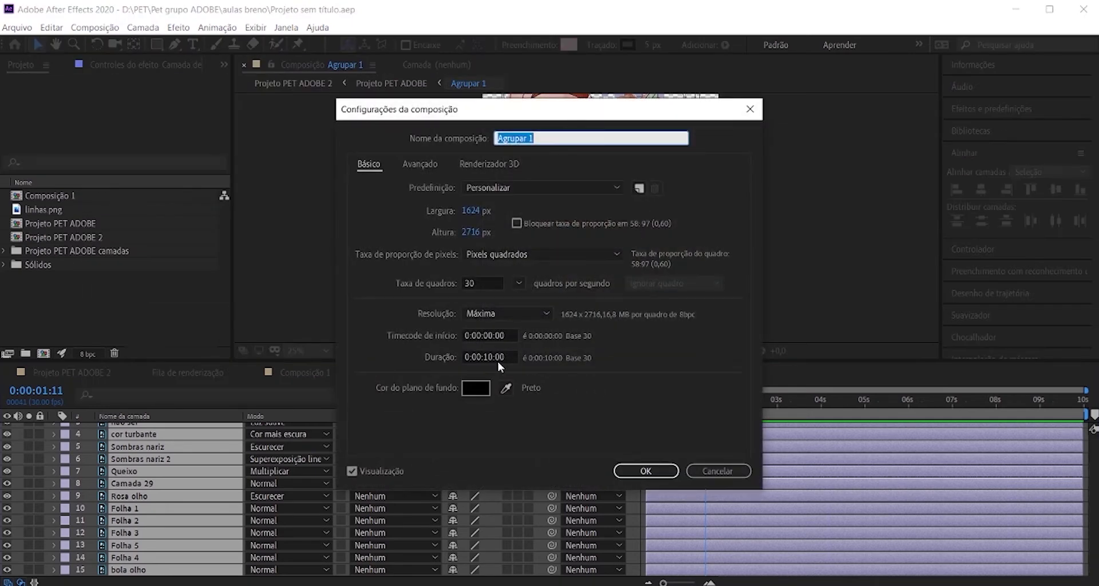
pyautogui.click(493, 357)
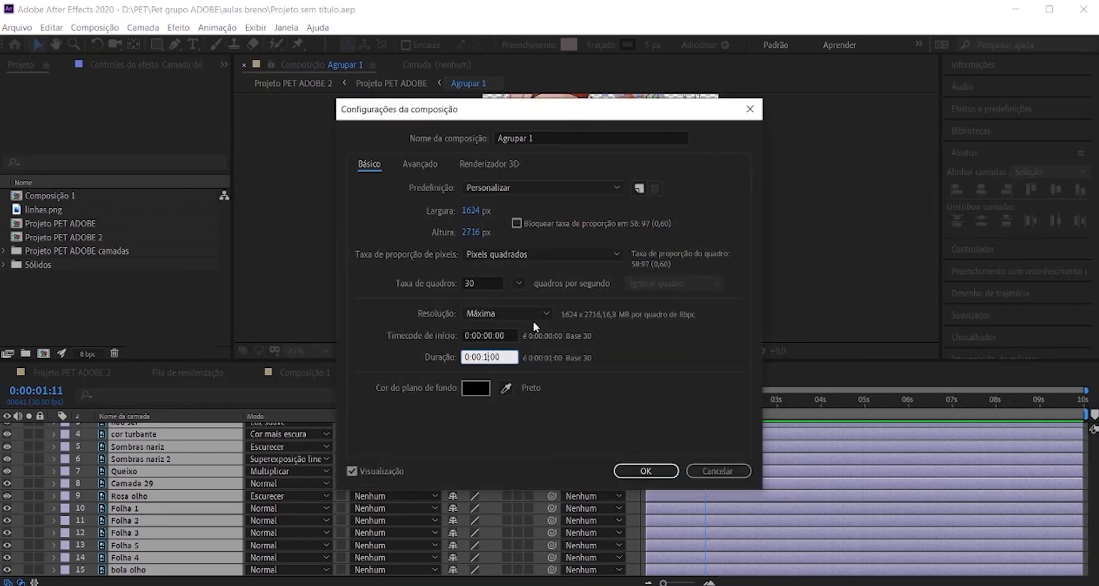
pyautogui.write('59')
pyautogui.press('Return')
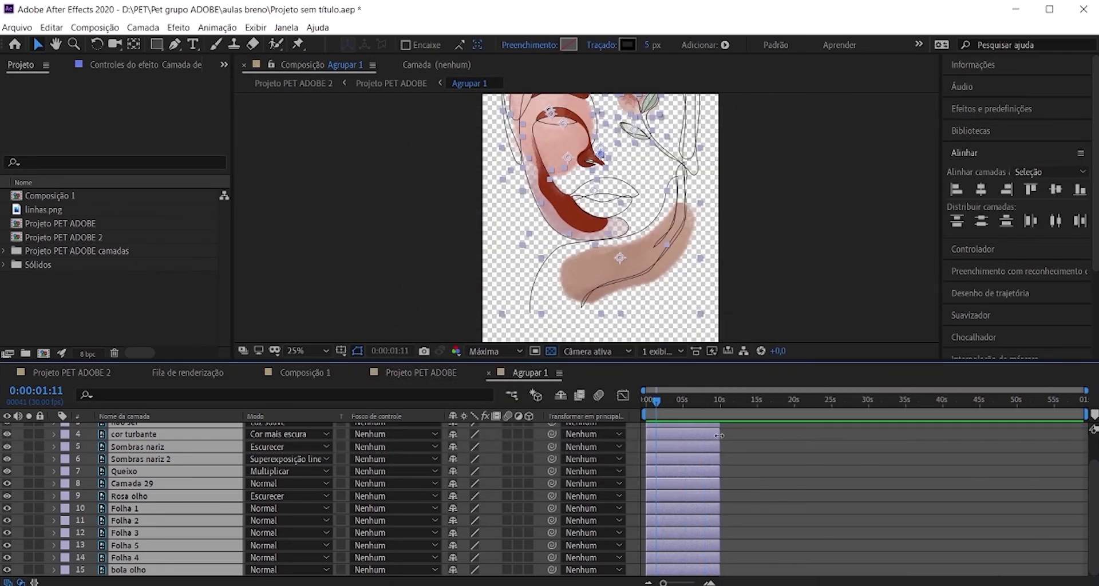
# Extend all layers inside Agrupar 1 to the end of the timeline, and likewise the Agrupar 1 layer in Projeto PET ADOBE.
pyautogui.moveTo(719, 436); pyautogui.dragTo(1091, 442)
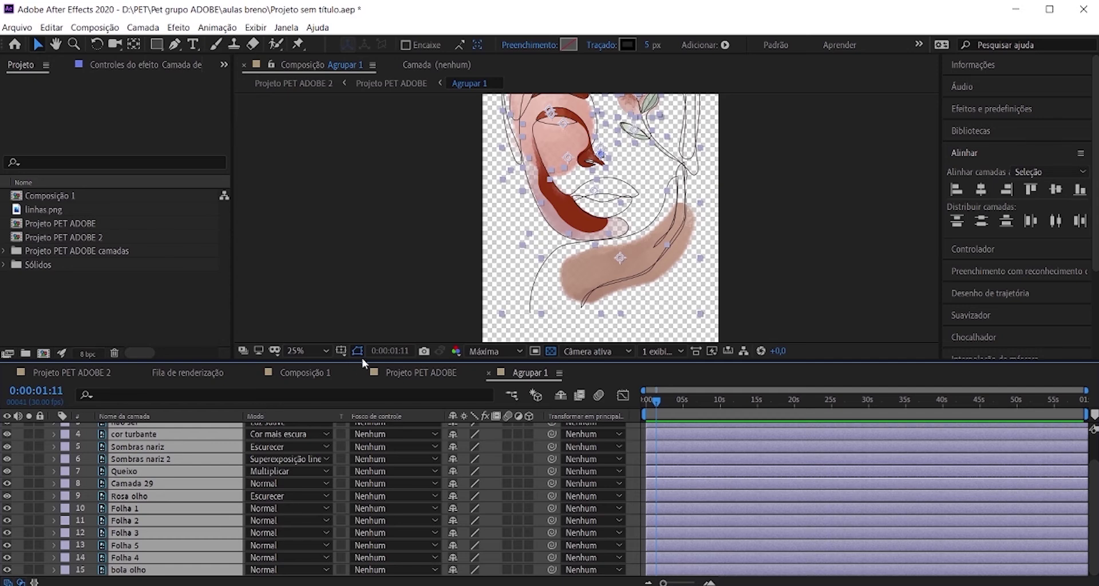
pyautogui.click(405, 375)
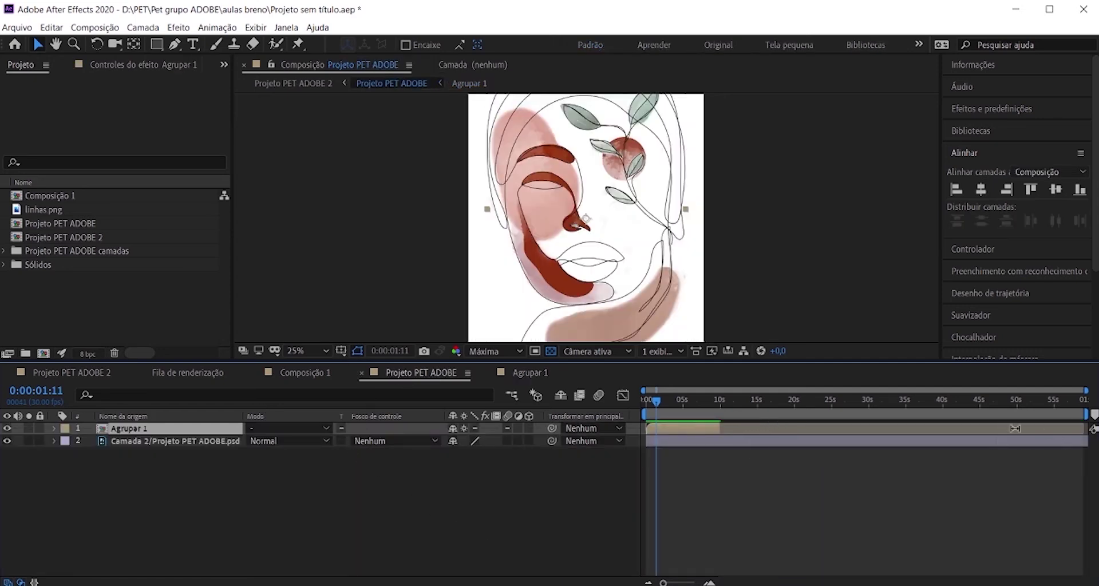
pyautogui.moveTo(718, 431); pyautogui.dragTo(1086, 424)
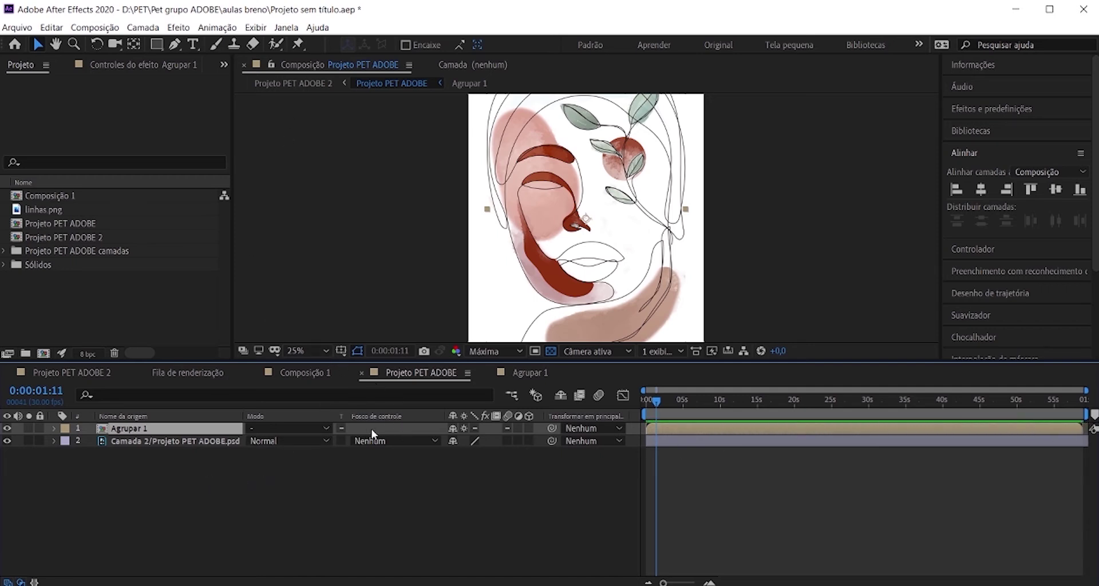
# In Agrupar 1, select the coloured artwork layers from não sei to bola olho and reveal their Position property.
pyautogui.click(521, 372)
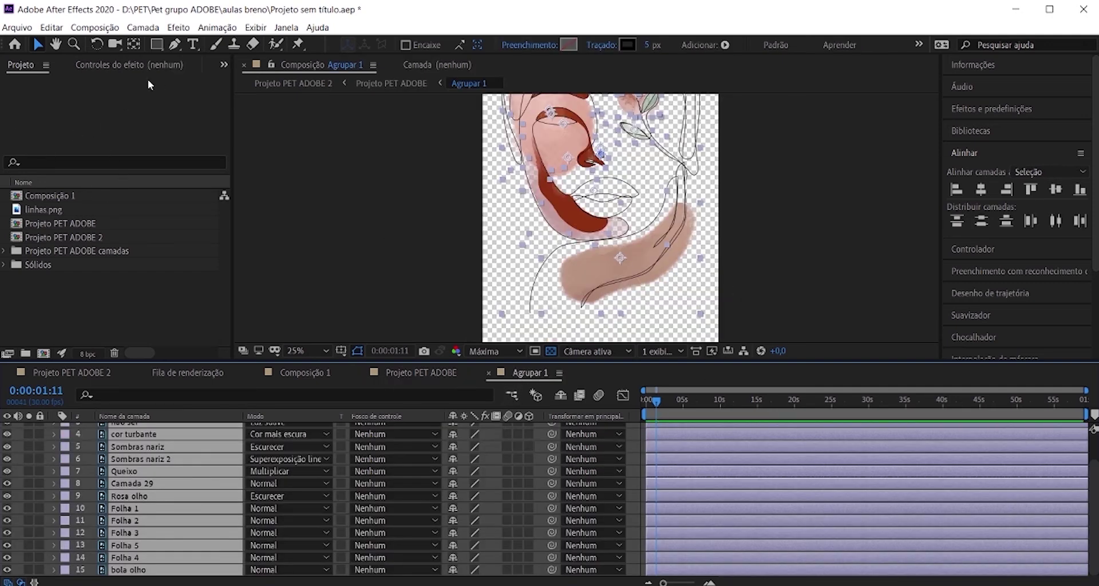
pyautogui.click(35, 45)
pyautogui.click(379, 249)
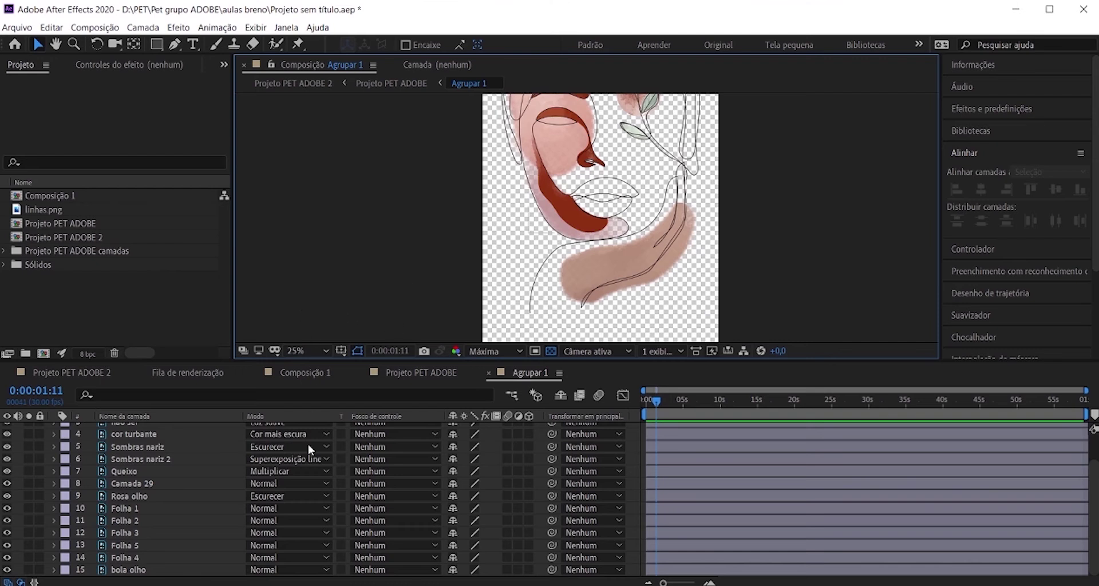
pyautogui.scroll(2, 249, 464)
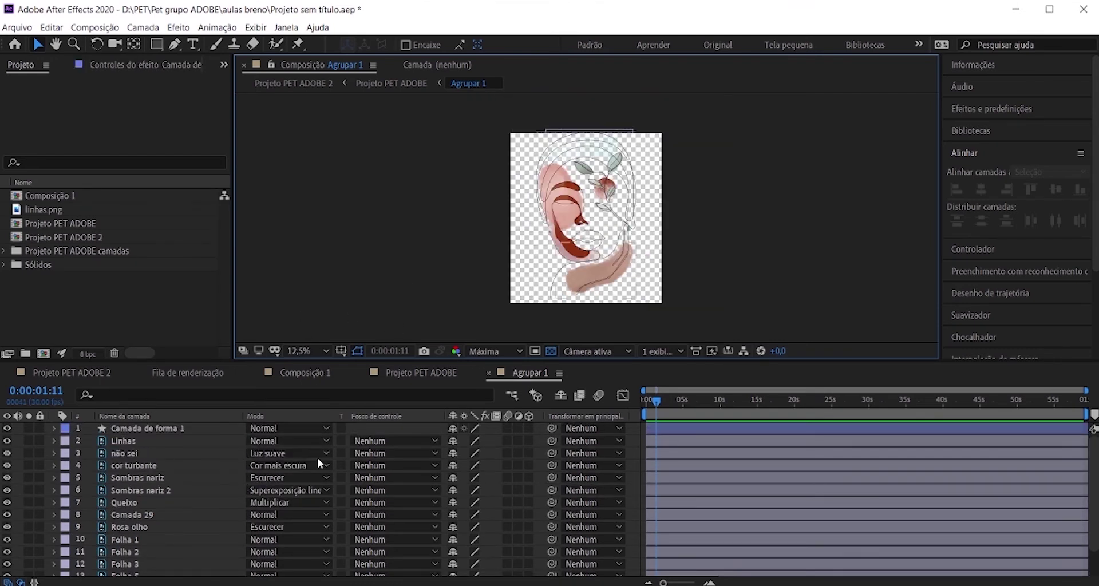
pyautogui.hotkey('ctrl', 'a')
pyautogui.scroll(-2, 83, 500)
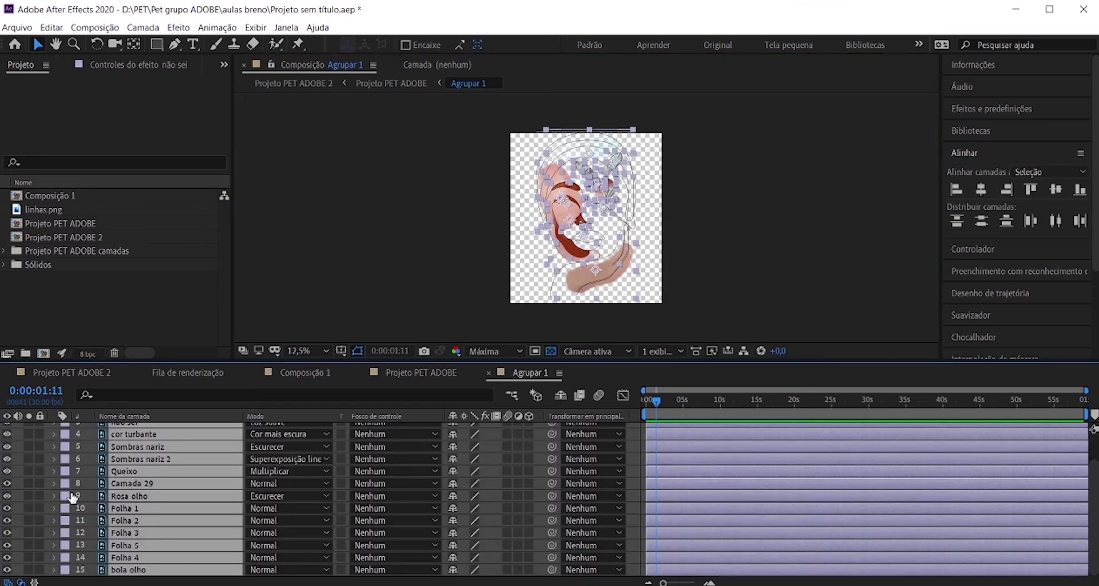
pyautogui.press('p')
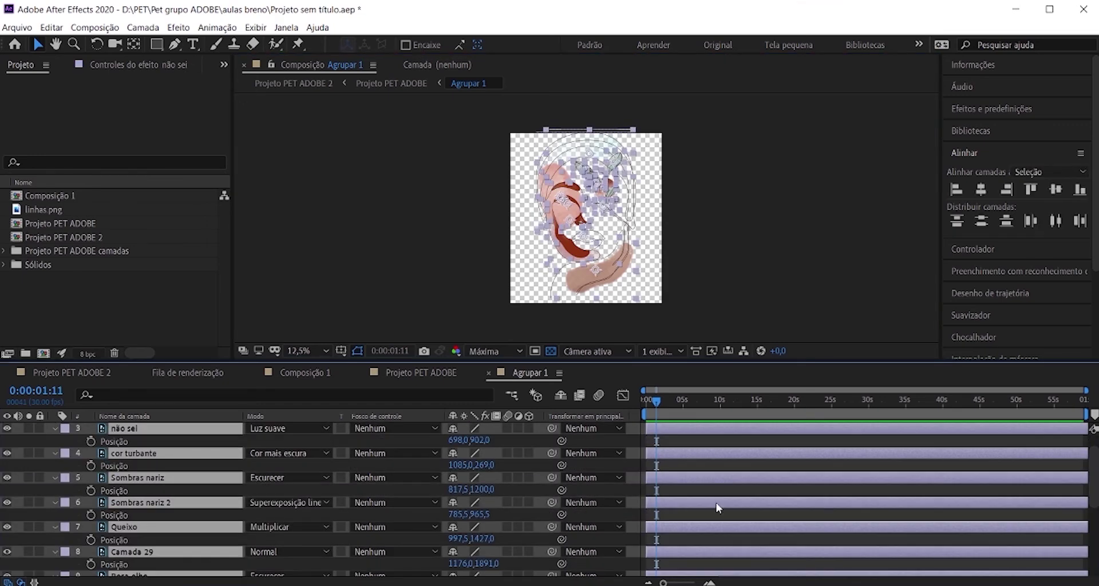
# Add Position keyframes at 0:00:00:00 to all the selected coloured layers and check them down to bola olho.
pyautogui.scroll(1, 674, 445)
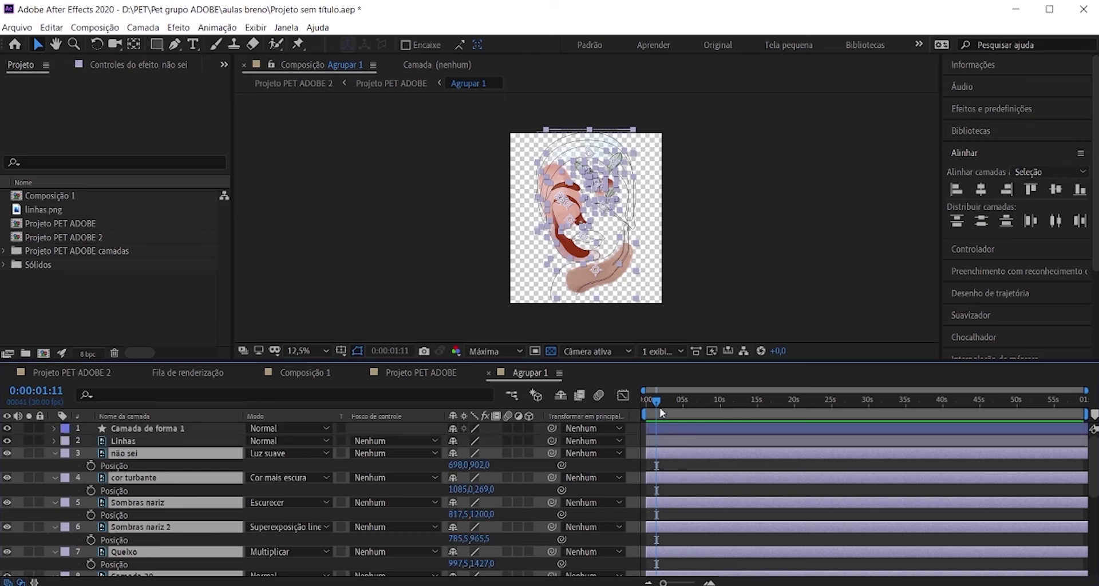
pyautogui.click(647, 401)
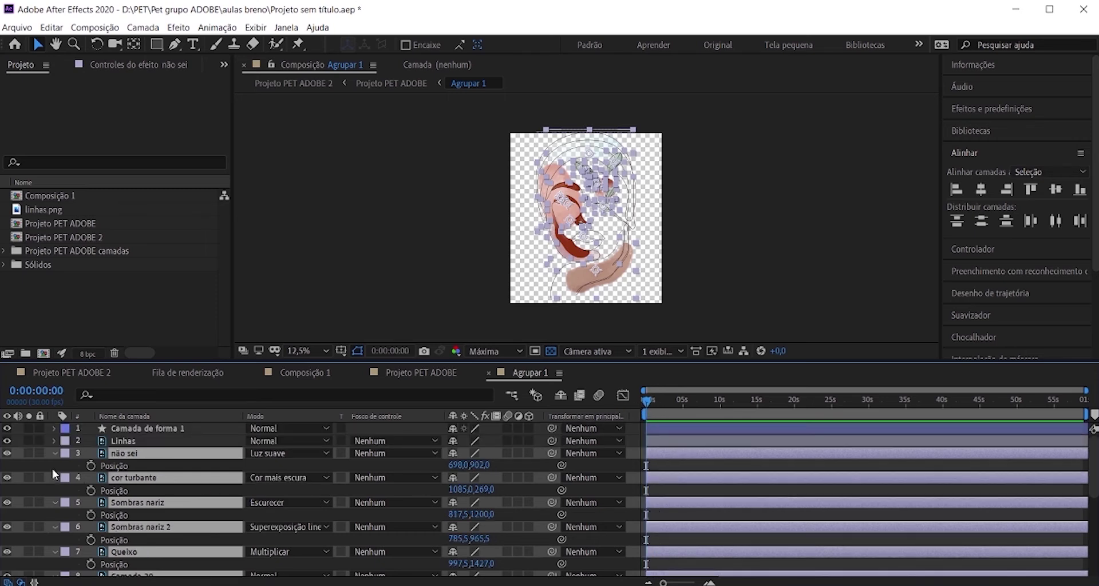
pyautogui.click(91, 466)
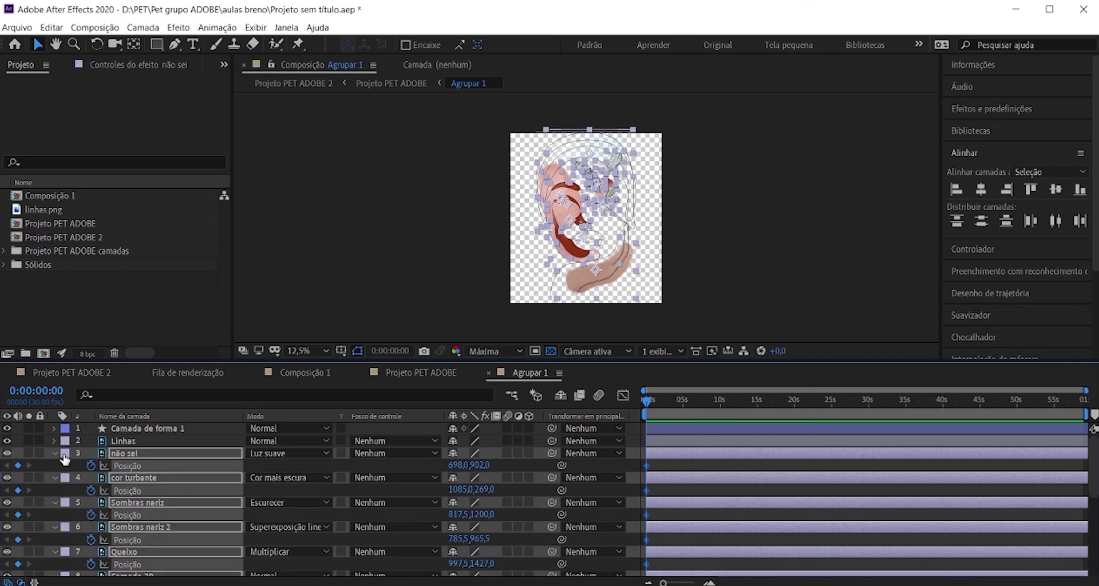
pyautogui.scroll(-5, 43, 474)
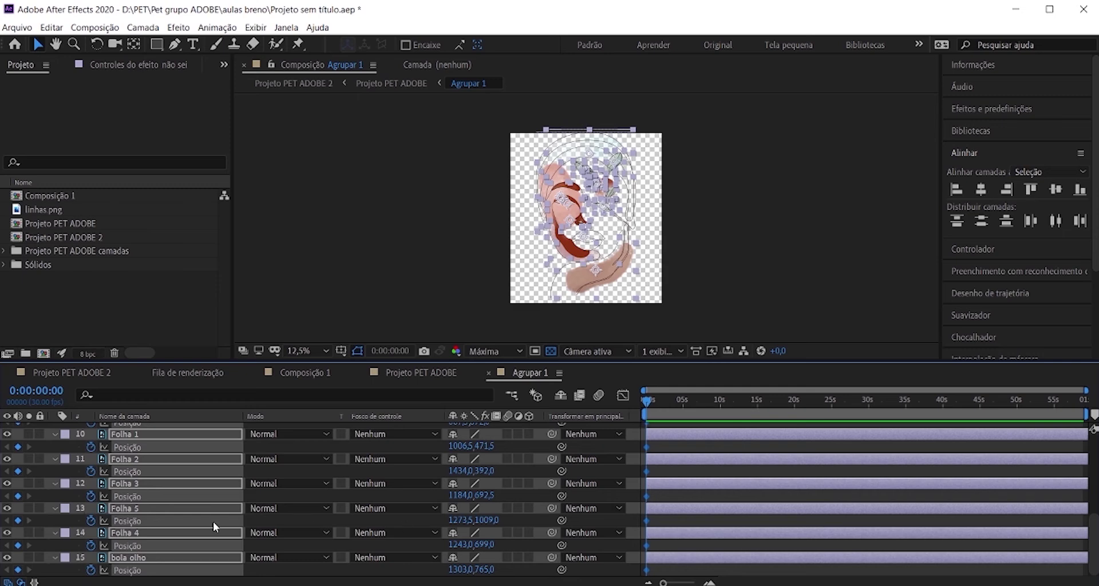
pyautogui.scroll(5, 213, 520)
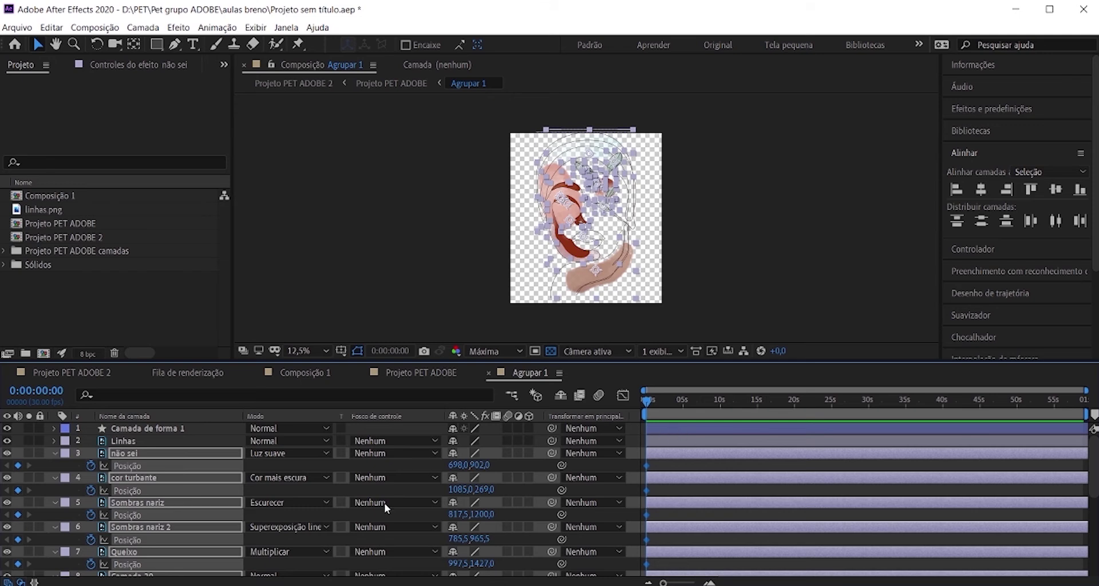
# In Projeto PET ADOBE 2, hide the Projeto PET ADOBE layer while placing the playhead at 0:00:21:11 on the finished line art, and show it again.
pyautogui.click(51, 372)
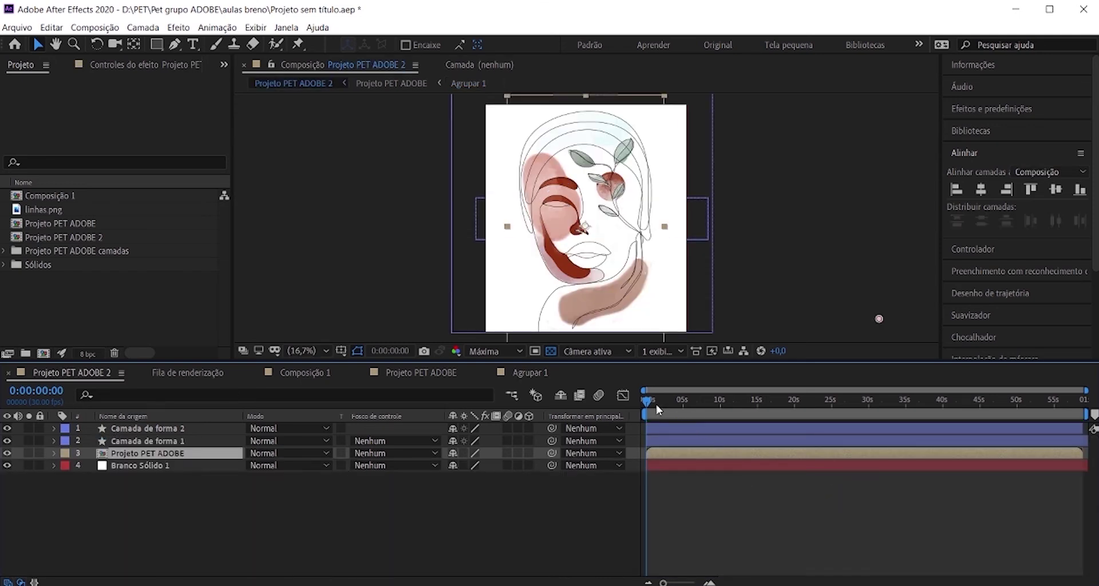
pyautogui.click(5, 454)
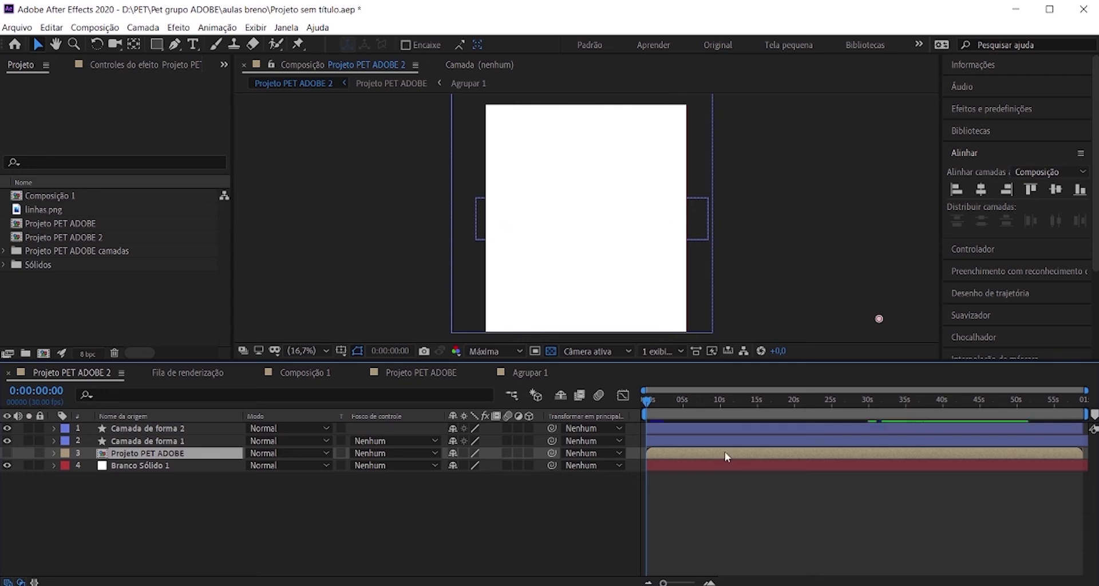
pyautogui.moveTo(647, 403)
pyautogui.mouseDown()
pyautogui.moveTo(611, 408)
pyautogui.moveTo(702, 403)
pyautogui.moveTo(811, 424)
pyautogui.mouseUp()
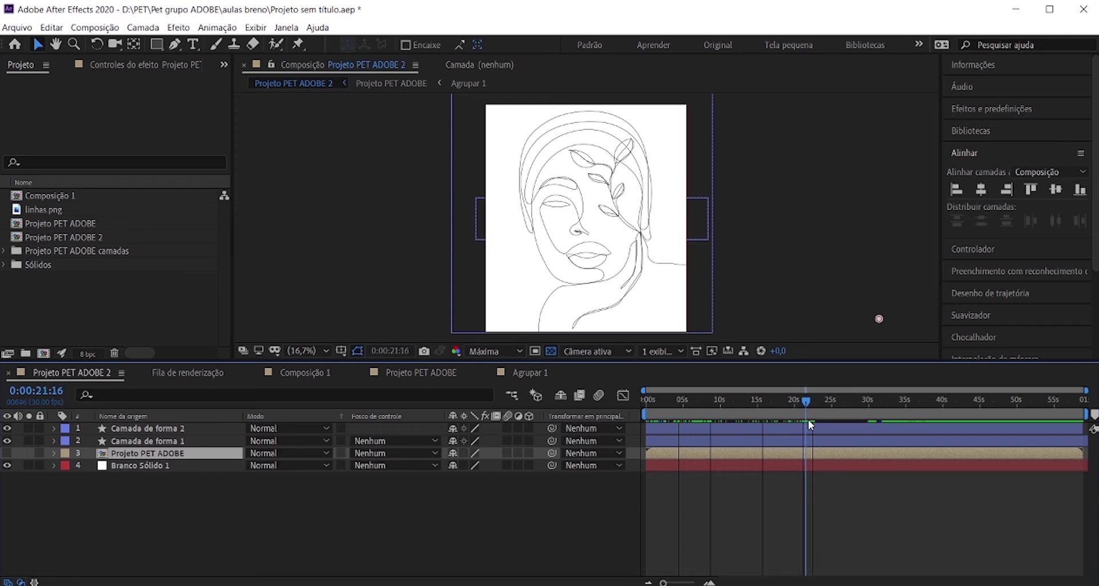
pyautogui.scroll(4, 815, 438)
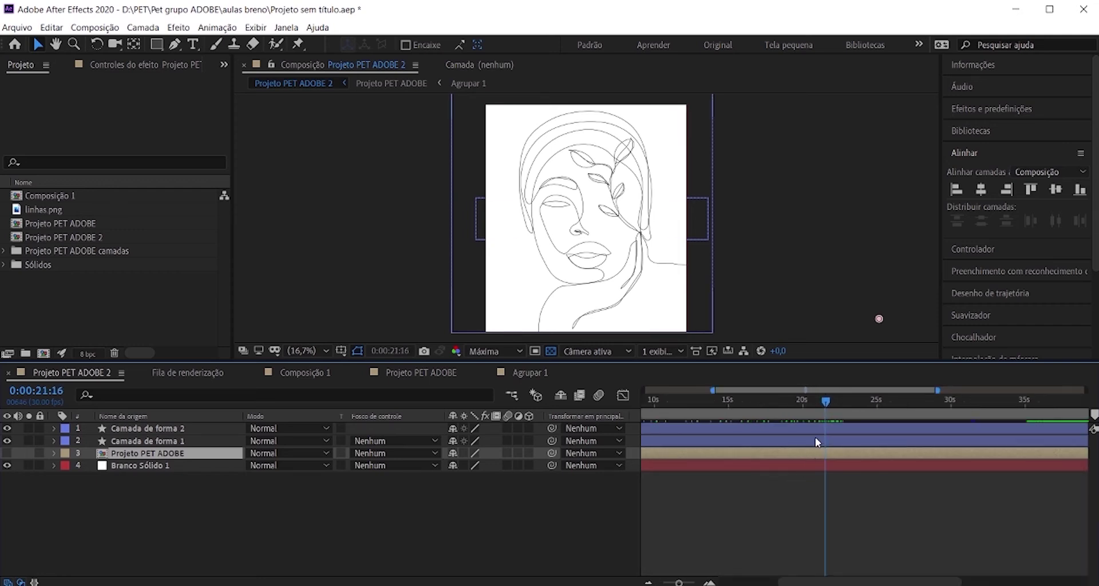
pyautogui.scroll(5, 849, 423)
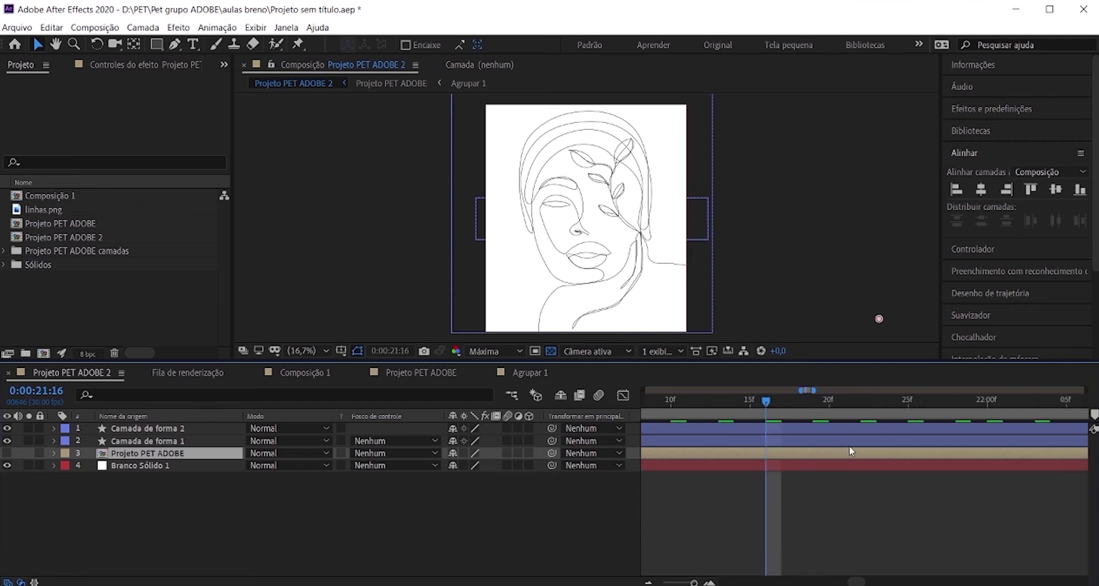
pyautogui.click(720, 407)
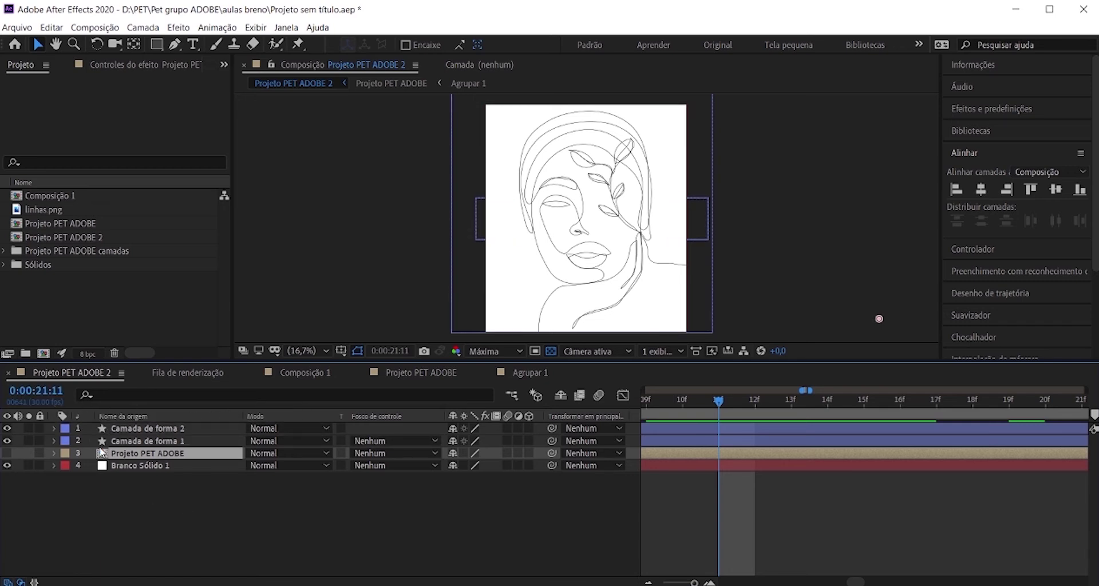
pyautogui.click(7, 454)
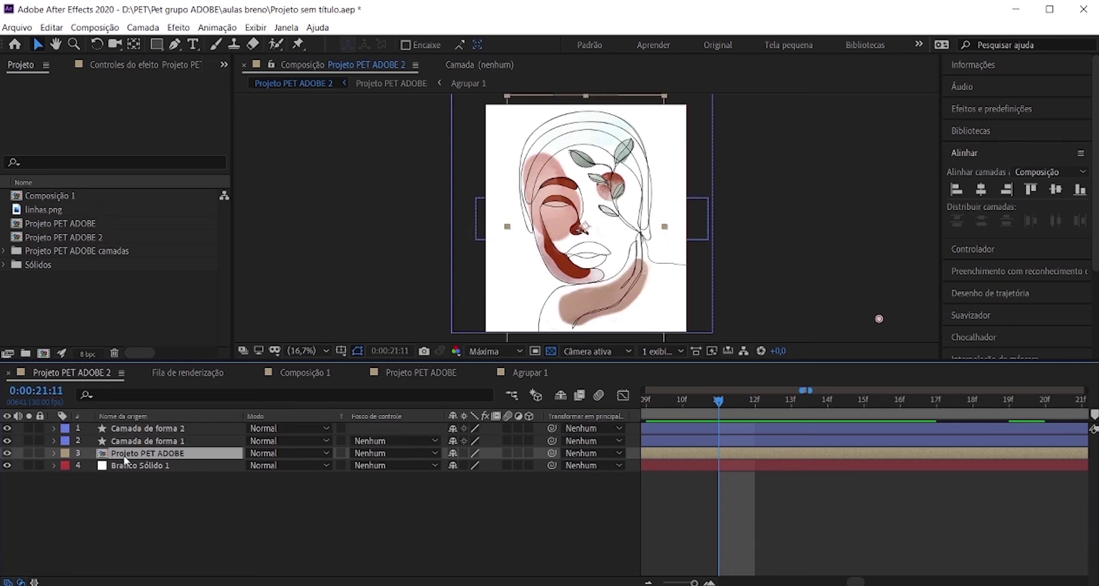
# Return to Agrupar 1 and move the coloured layers' Position keyframes to exactly 0:00:21:11.
pyautogui.click(420, 375)
pyautogui.click(522, 374)
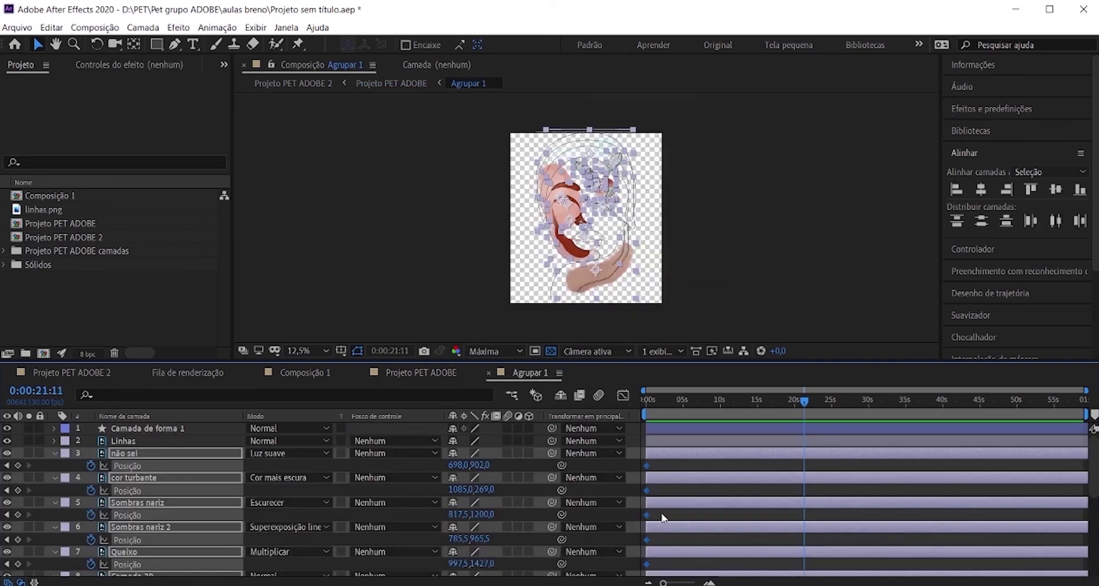
pyautogui.moveTo(649, 472)
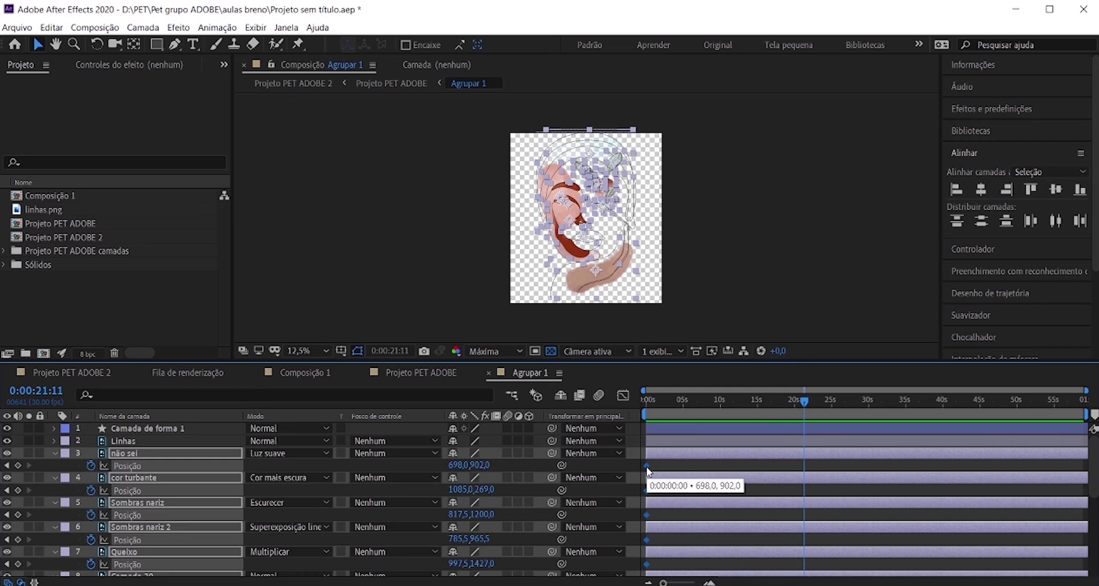
pyautogui.moveTo(647, 469); pyautogui.dragTo(804, 475)
pyautogui.press('=')
pyautogui.press('=')
pyautogui.press('=')
pyautogui.press('=')
pyautogui.press('=')
pyautogui.press('=')
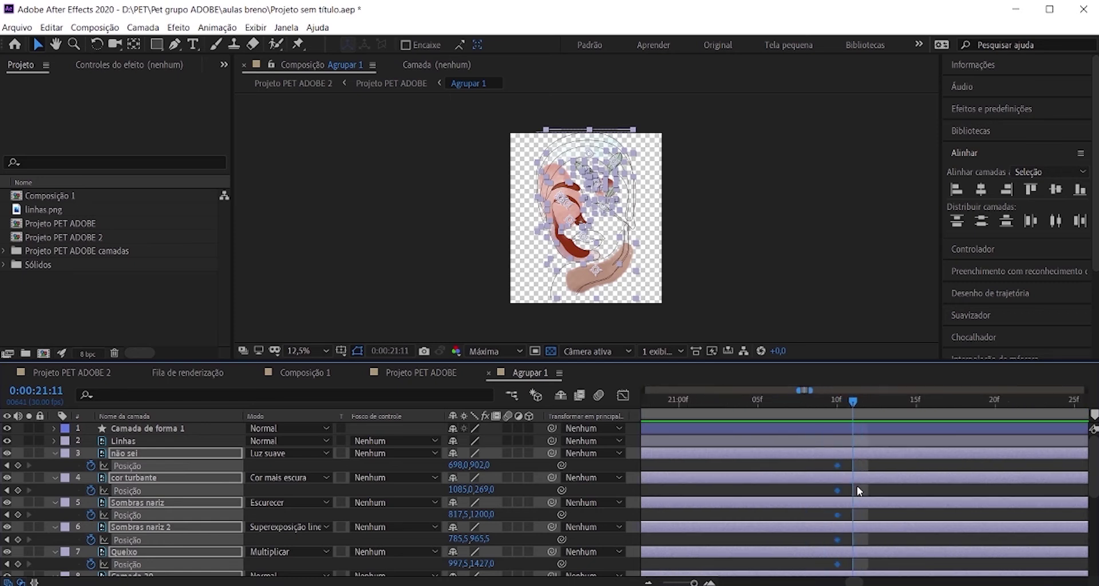
pyautogui.press('=')
pyautogui.press('=')
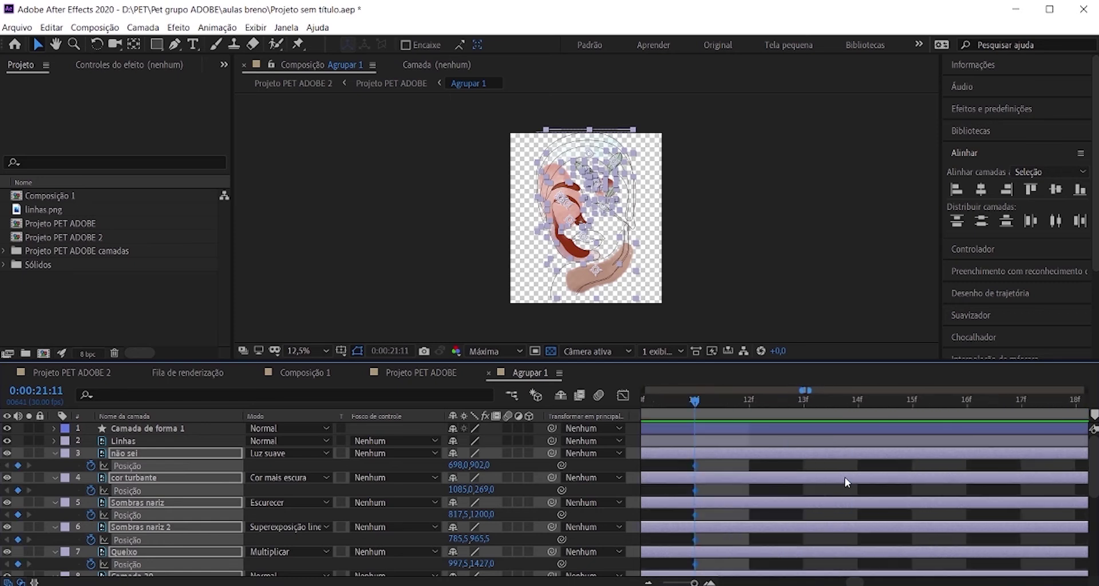
pyautogui.press('-')
pyautogui.press('-')
pyautogui.press('-')
pyautogui.press('-')
pyautogui.press('-')
pyautogui.press('-')
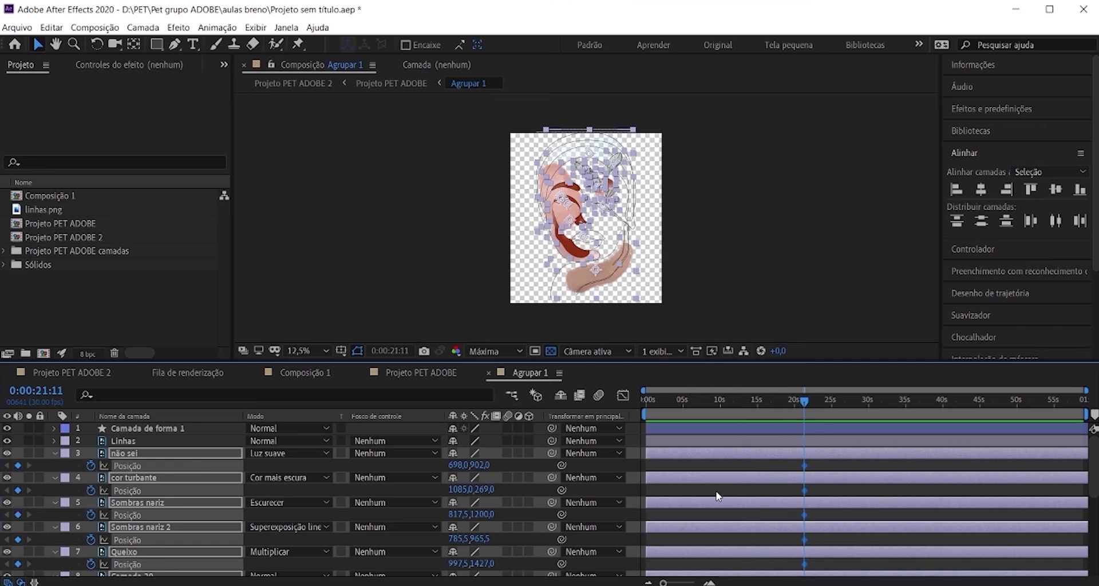
# Collapse the keyframed Position properties of the selected coloured layers in Agrupar 1.
pyautogui.scroll(-1, 716, 492)
pyautogui.scroll(3, 716, 493)
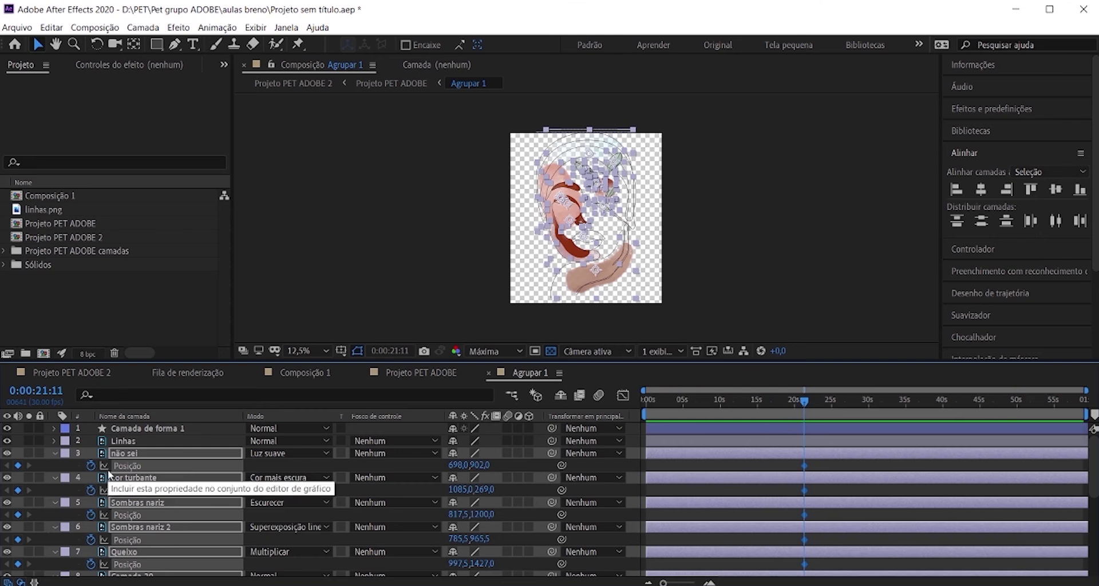
pyautogui.press('u')
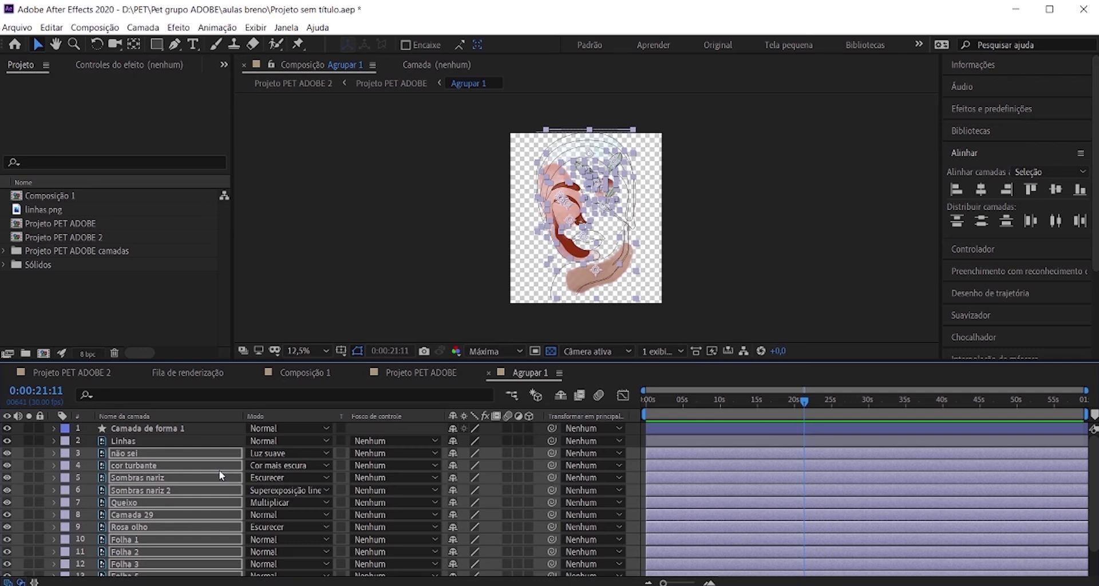
# Deselect the coloured layers and hide those from cor turbante down to bola olho, leaving não sei visible.
pyautogui.click(793, 231)
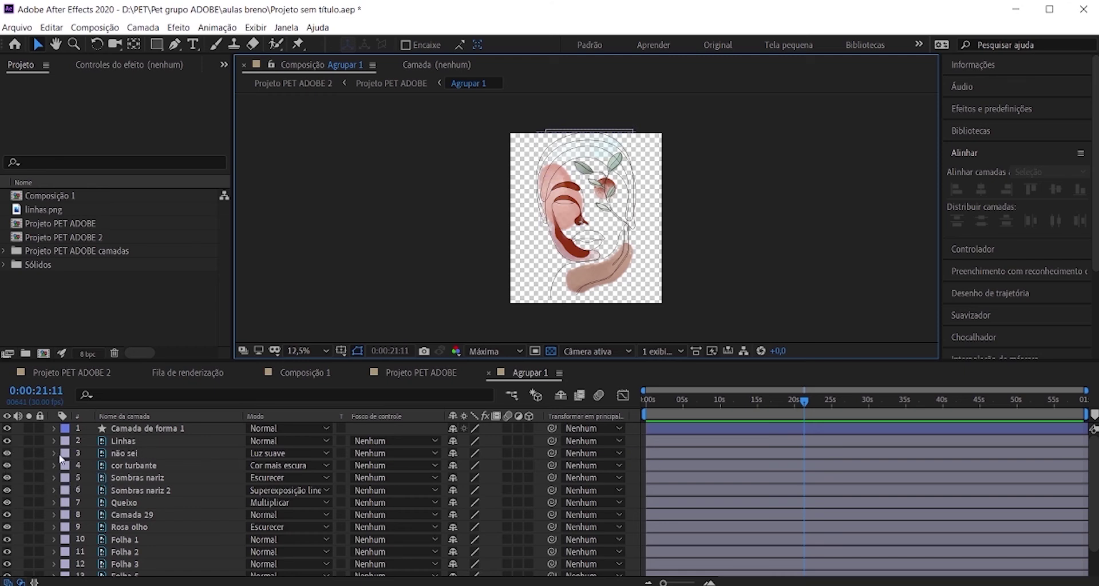
pyautogui.moveTo(7, 466); pyautogui.dragTo(8, 569)
pyautogui.scroll(-2, 9, 547)
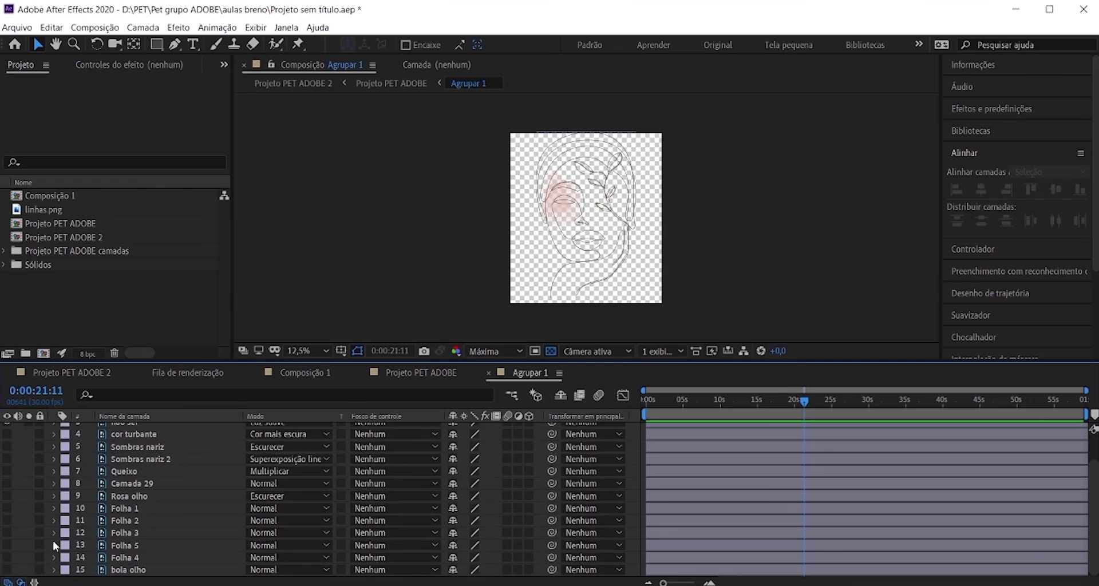
pyautogui.scroll(2, 60, 538)
pyautogui.scroll(1, 586, 218)
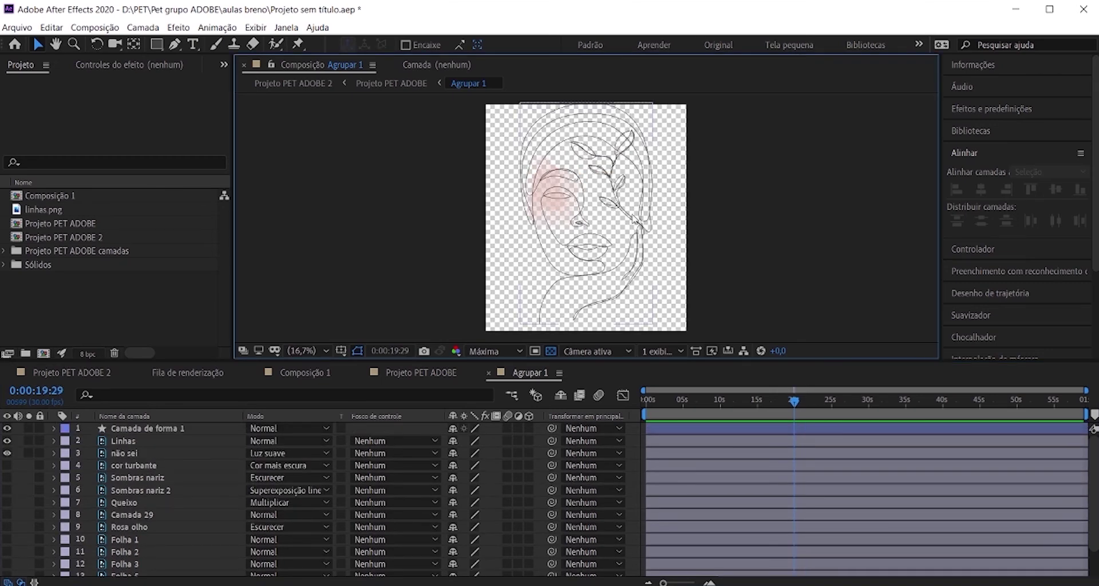
# Hide Linhas and add a Position keyframe to não sei at 0:00:00:00 in the canvas's upper-right corner, at 1998,0, 294,0.
pyautogui.scroll(5, 558, 196)
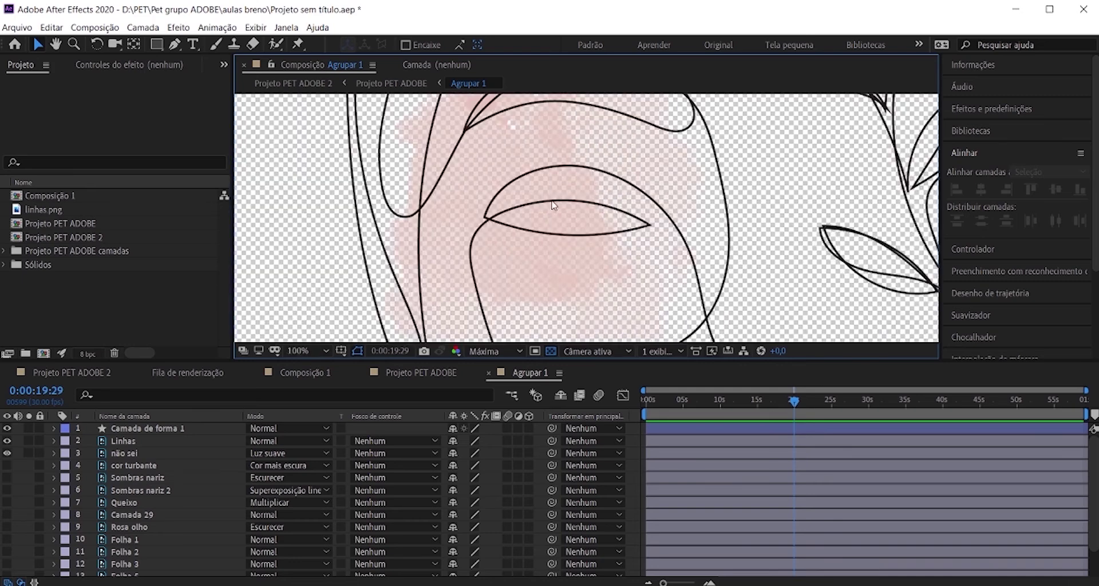
pyautogui.scroll(-5, 554, 206)
pyautogui.scroll(3, 564, 220)
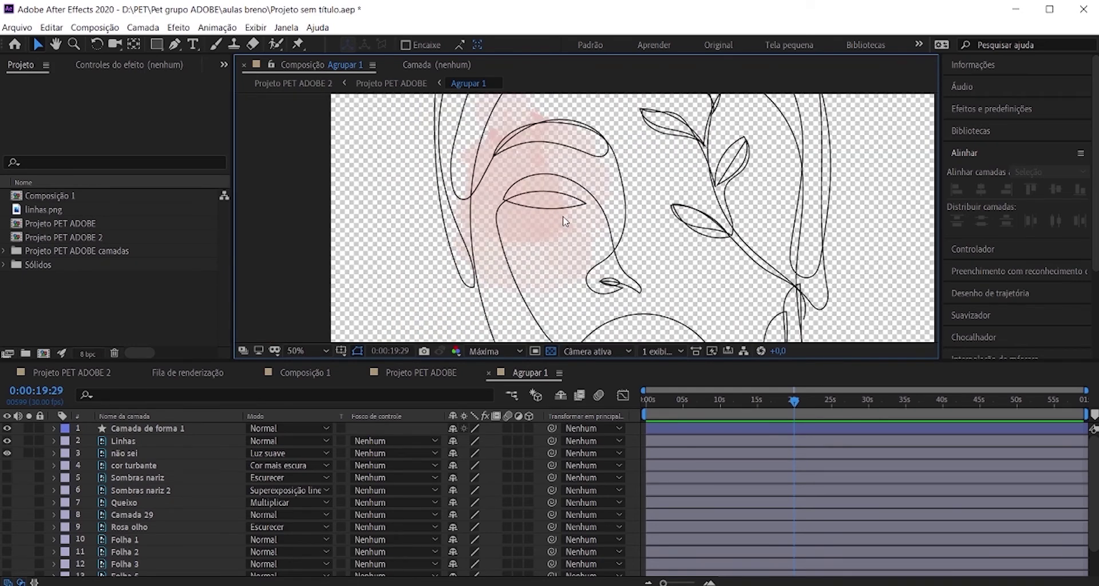
pyautogui.scroll(-2, 566, 221)
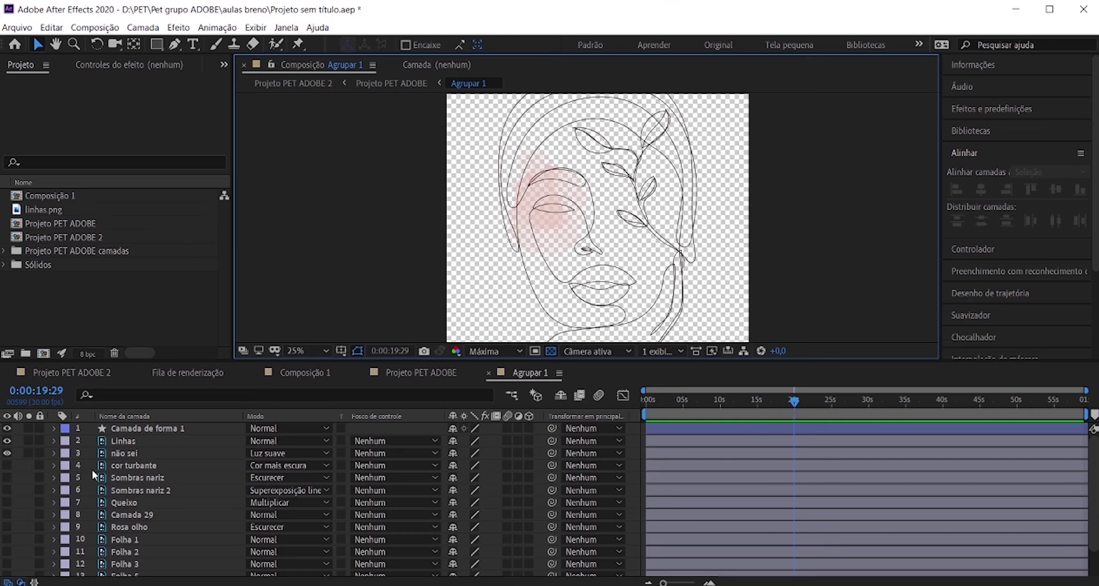
pyautogui.click(126, 452)
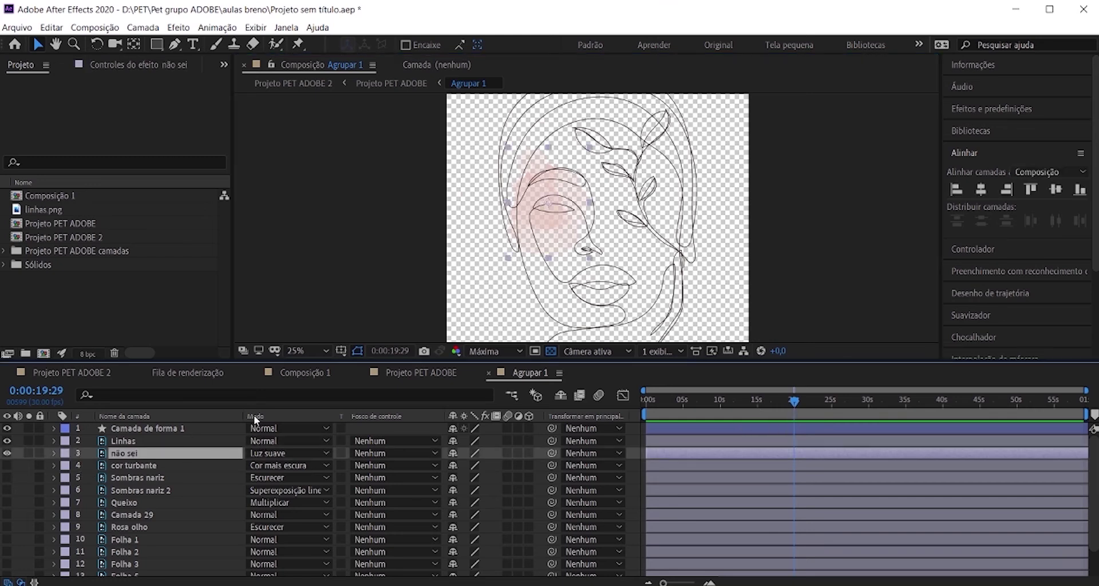
pyautogui.press('p')
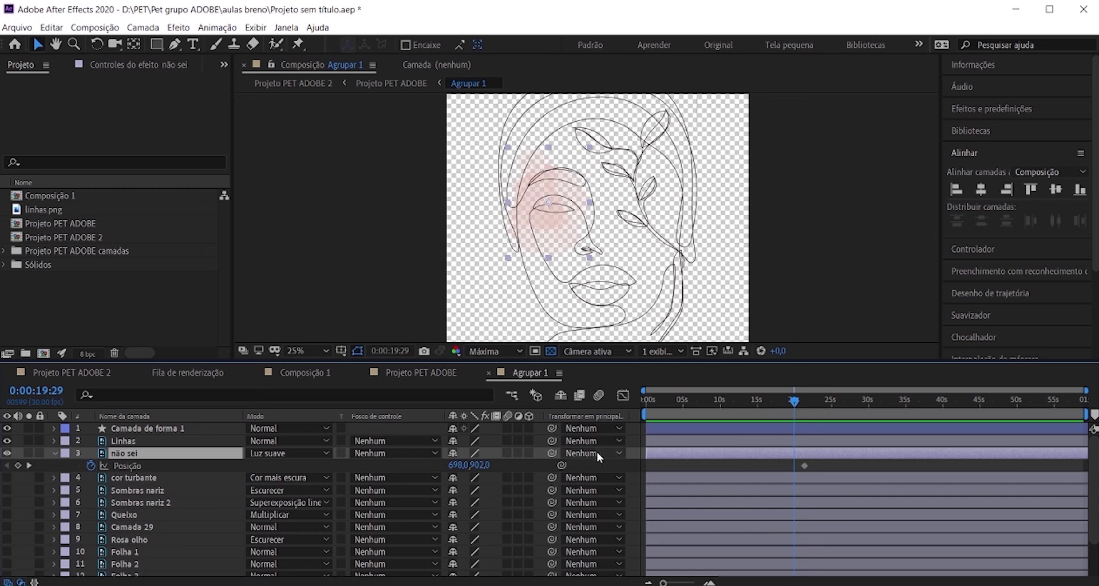
pyautogui.moveTo(799, 406); pyautogui.dragTo(573, 414)
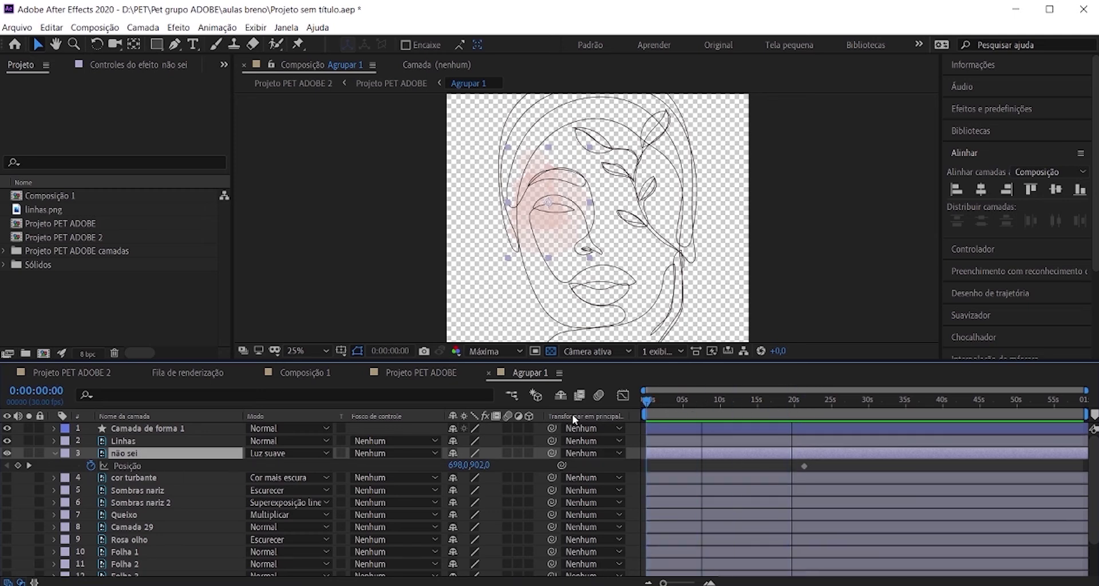
pyautogui.press('=')
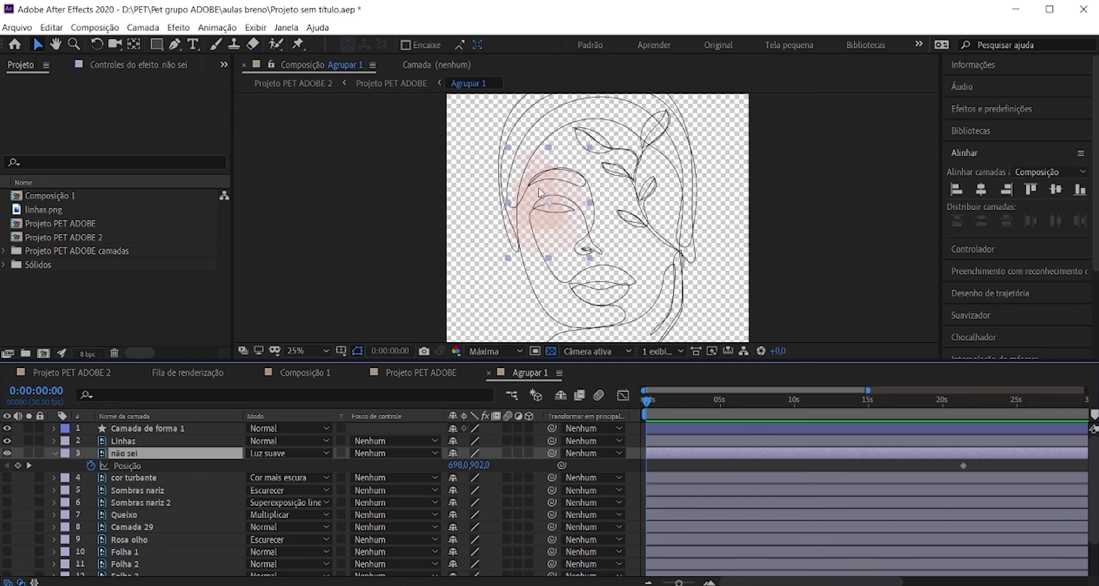
pyautogui.click(7, 441)
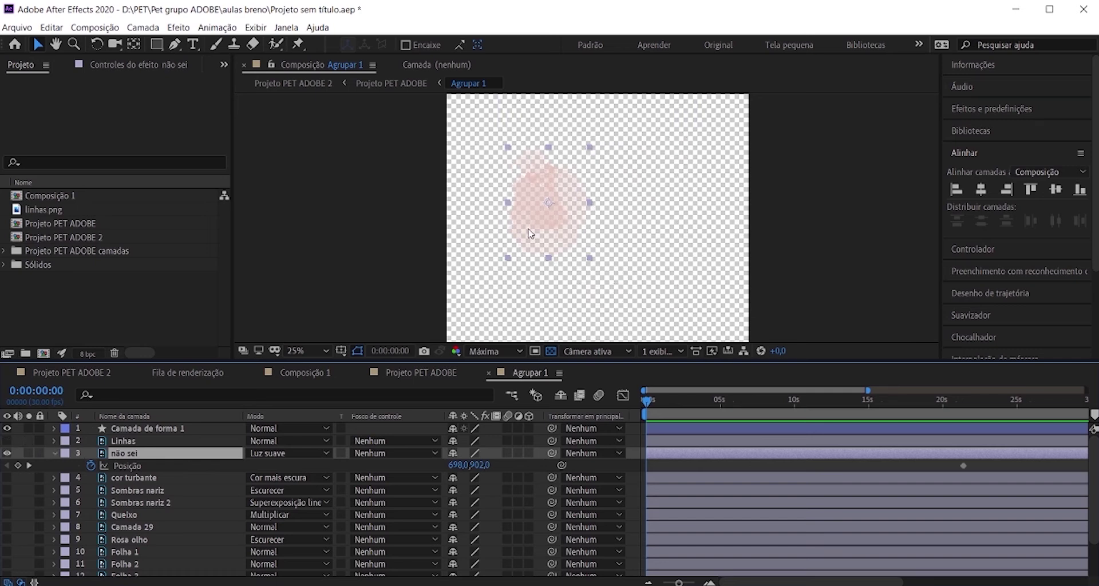
pyautogui.moveTo(538, 224); pyautogui.dragTo(726, 135)
# Add a Position keyframe to não sei at 0:00:09:28 in the canvas's lower-right corner, at 1825,6, 2096,7.
pyautogui.press(',')
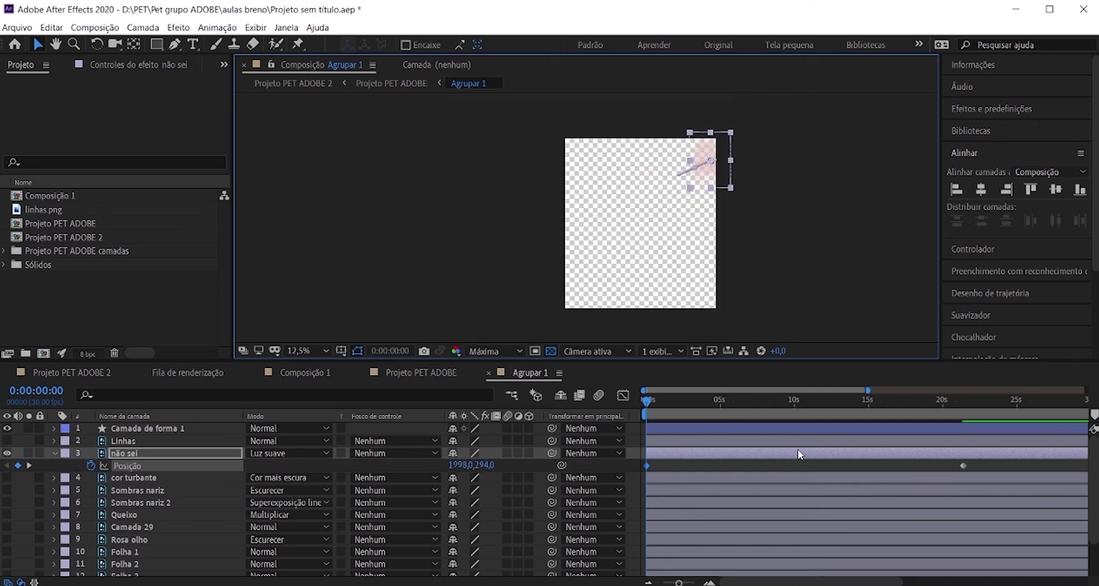
pyautogui.click(792, 408)
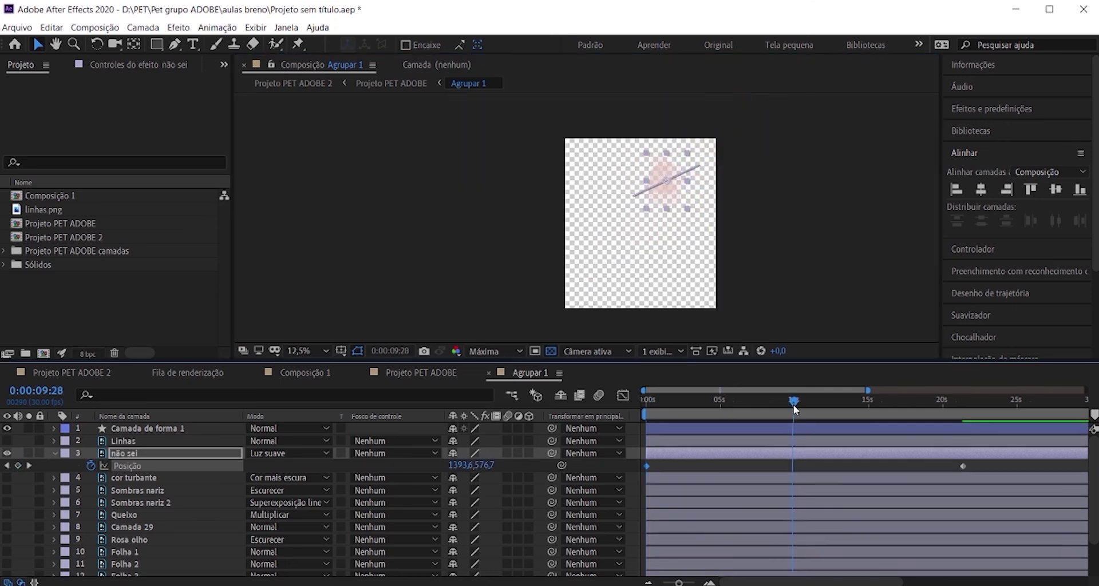
pyautogui.scroll(-1, 677, 245)
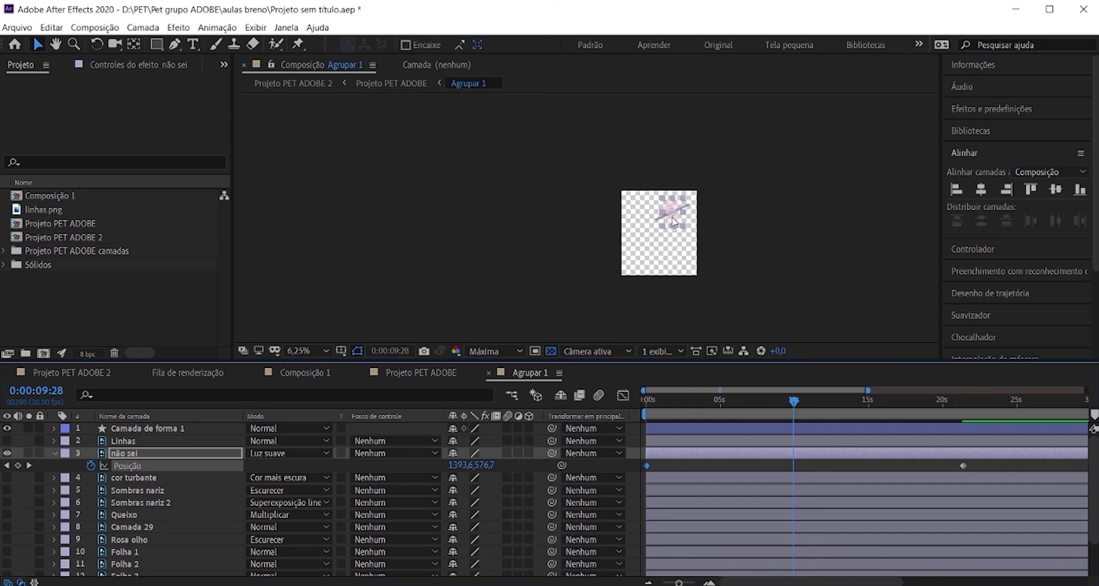
pyautogui.moveTo(675, 222); pyautogui.dragTo(689, 277)
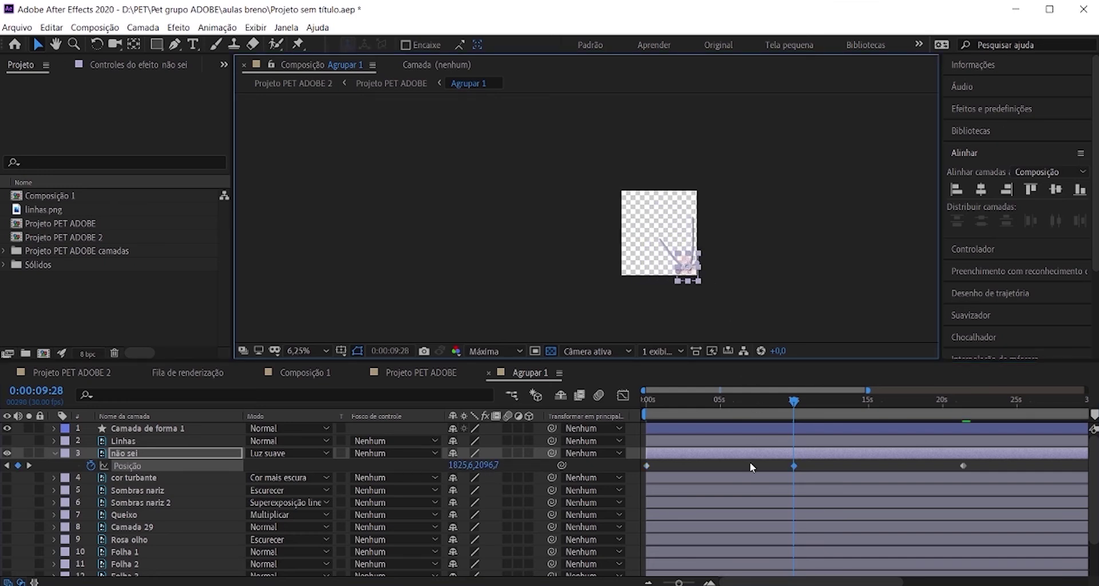
pyautogui.scroll(1, 789, 479)
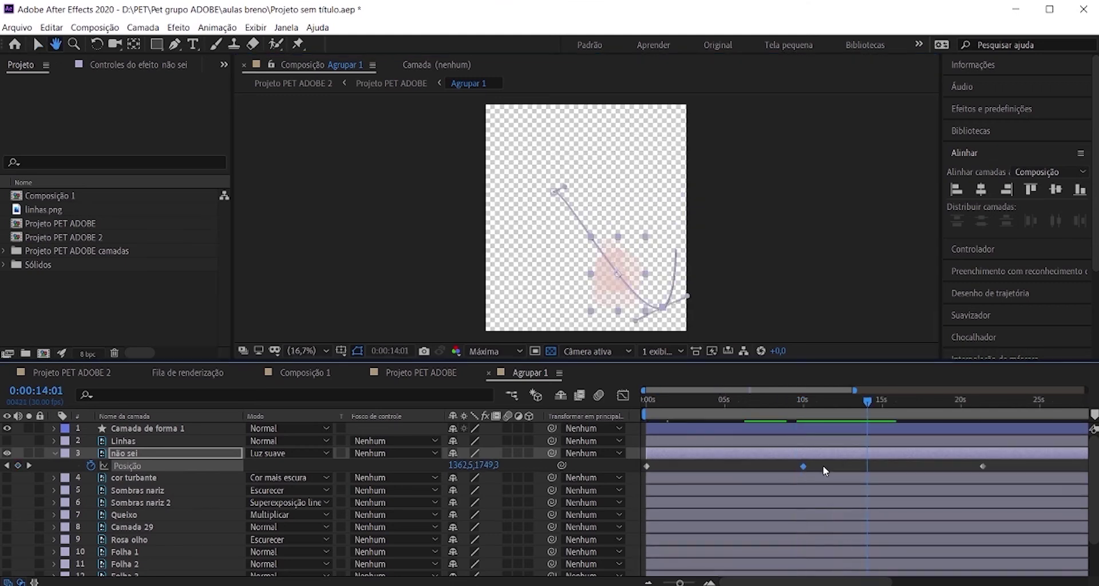
# Apply Easy Ease (Atenuação simples) to all three Position keyframes of não sei and preview the motion.
pyautogui.scroll(-3, 823, 465)
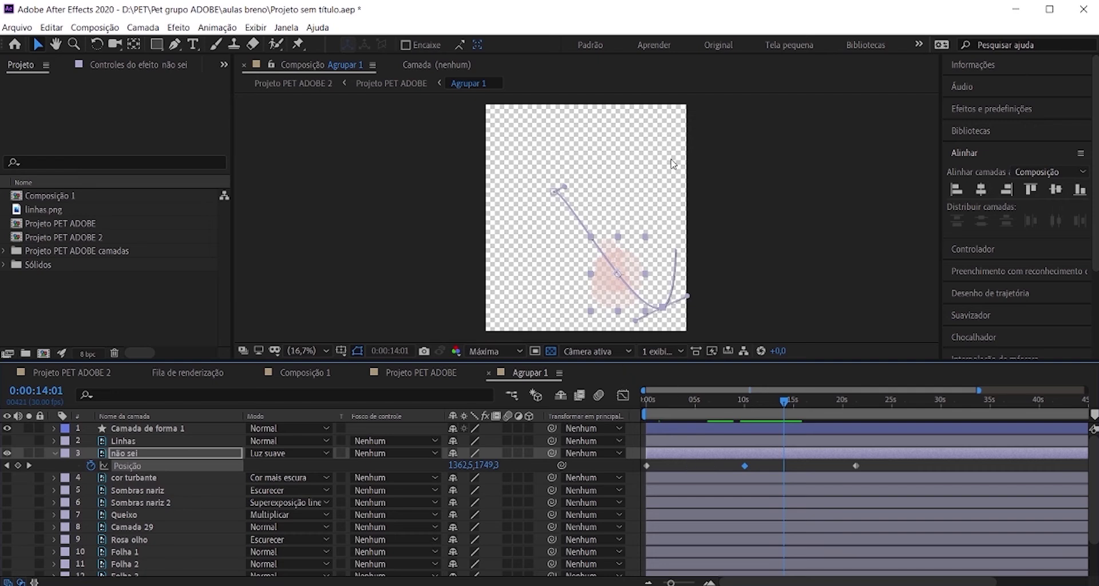
pyautogui.click(868, 465)
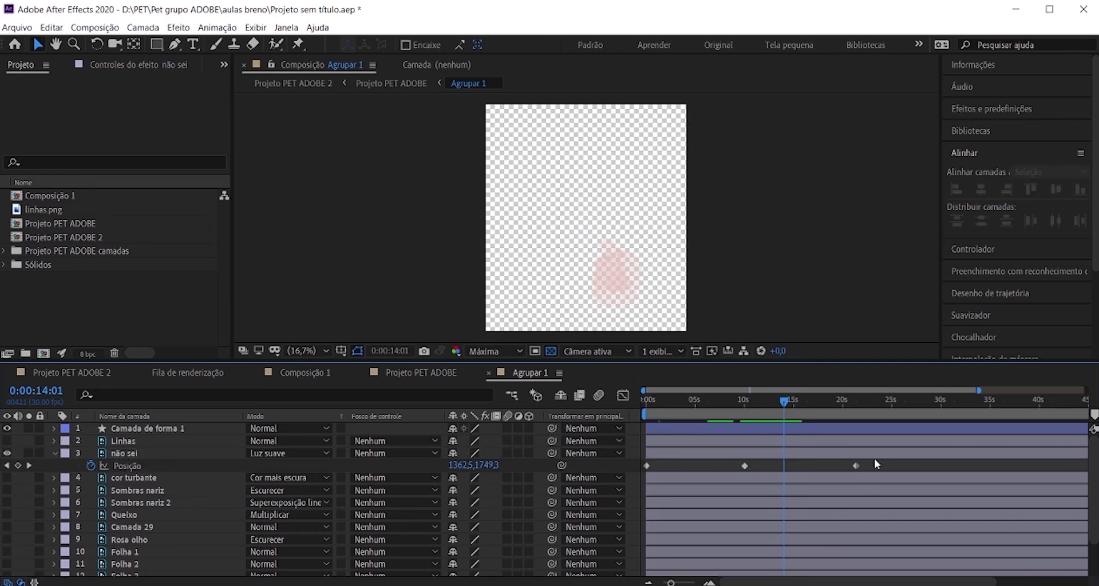
pyautogui.moveTo(870, 462); pyautogui.dragTo(648, 473)
pyautogui.rightClick(745, 466)
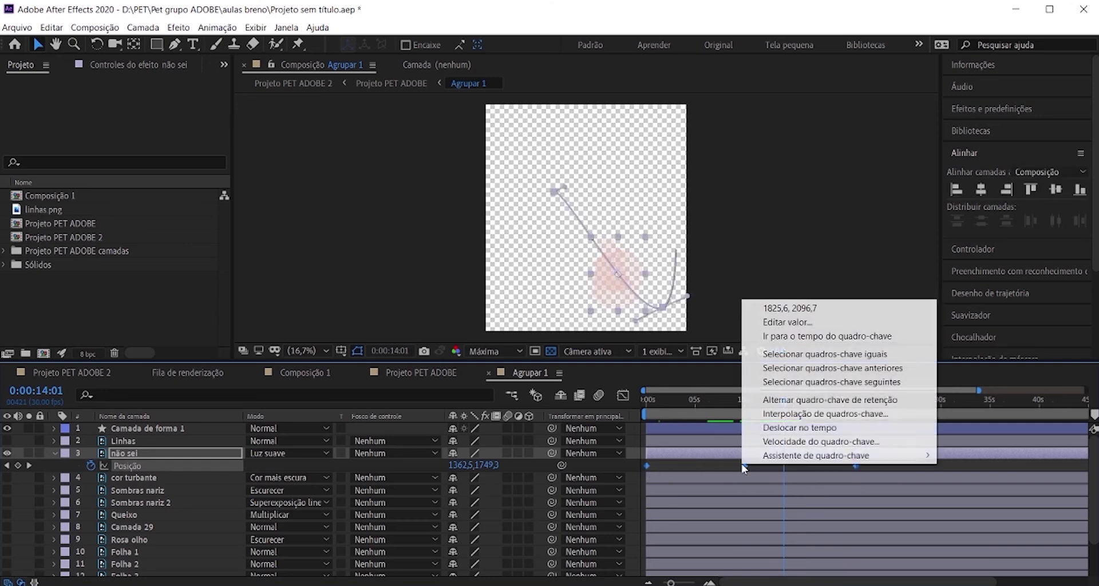
pyautogui.moveTo(784, 460)
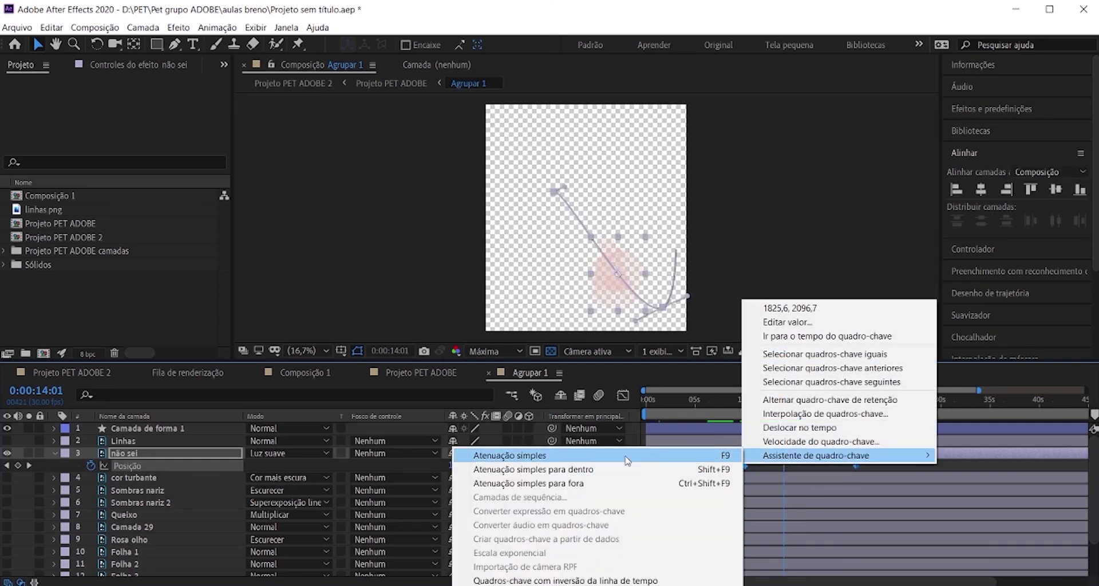
pyautogui.click(595, 461)
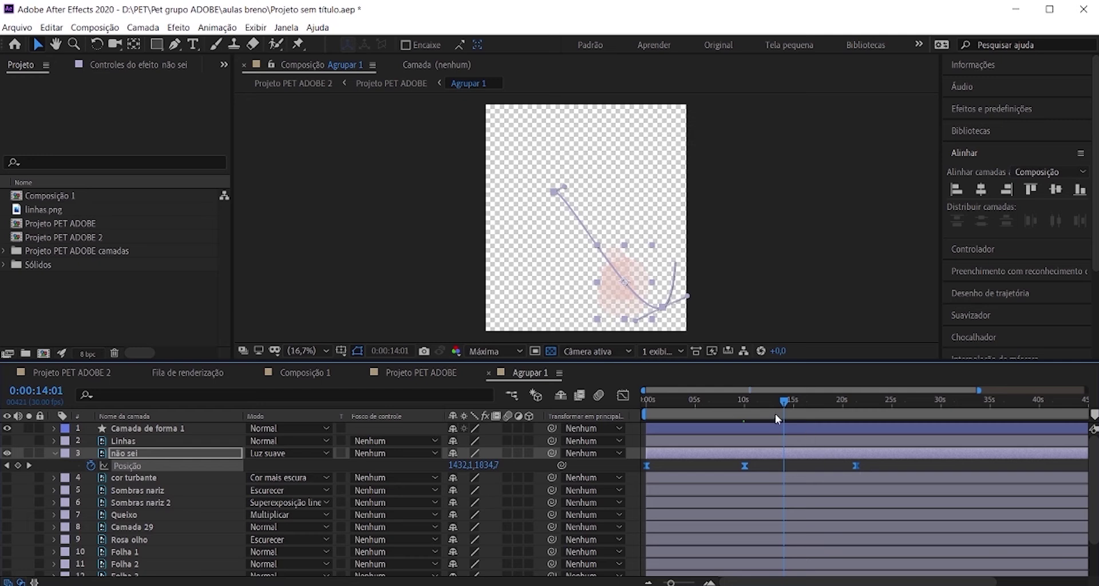
pyautogui.moveTo(786, 407); pyautogui.dragTo(647, 408)
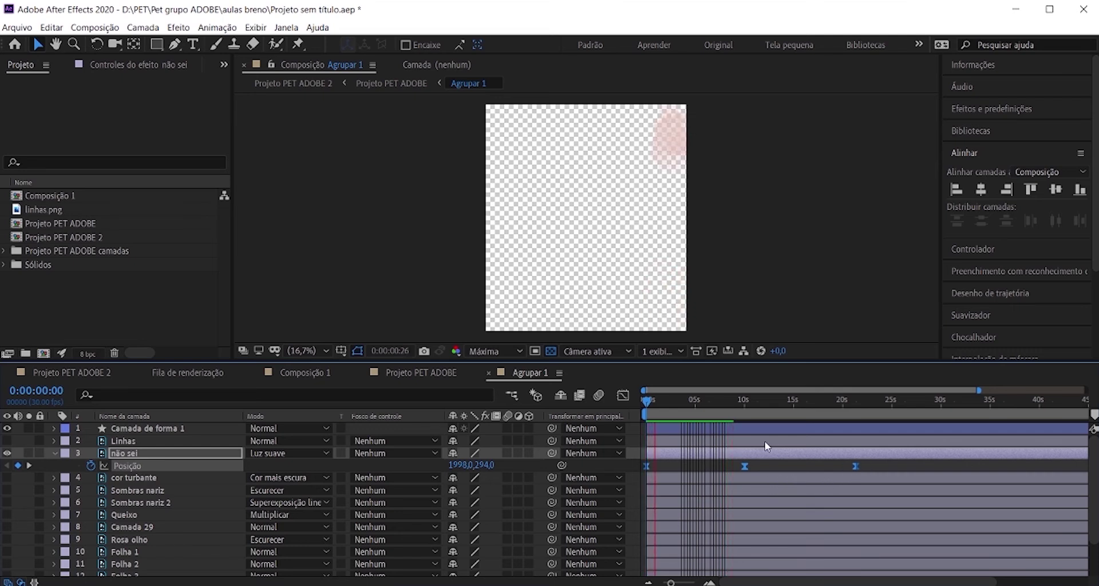
pyautogui.click(740, 415)
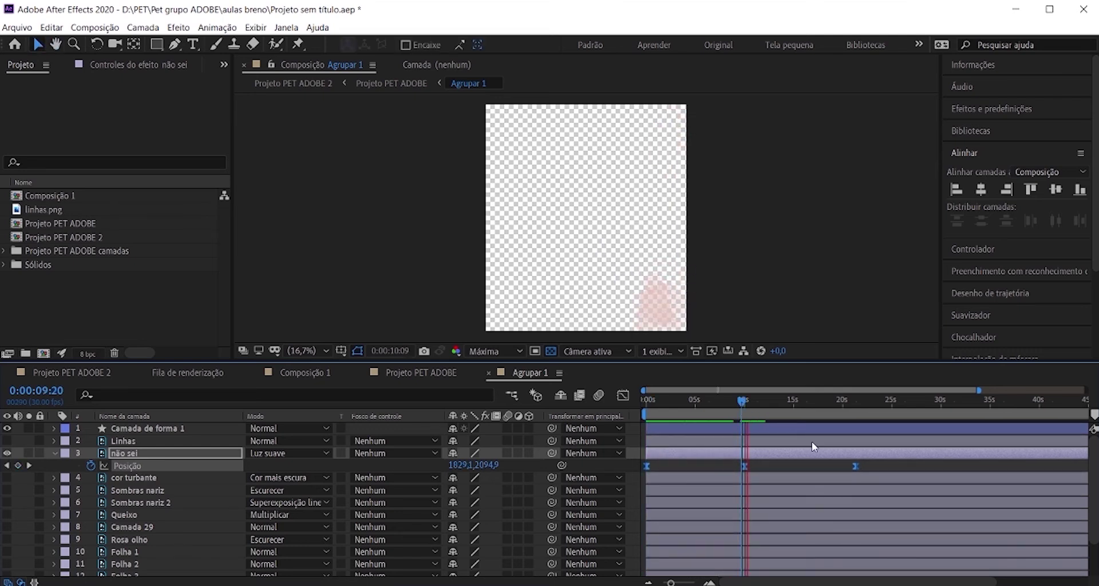
pyautogui.click(740, 414)
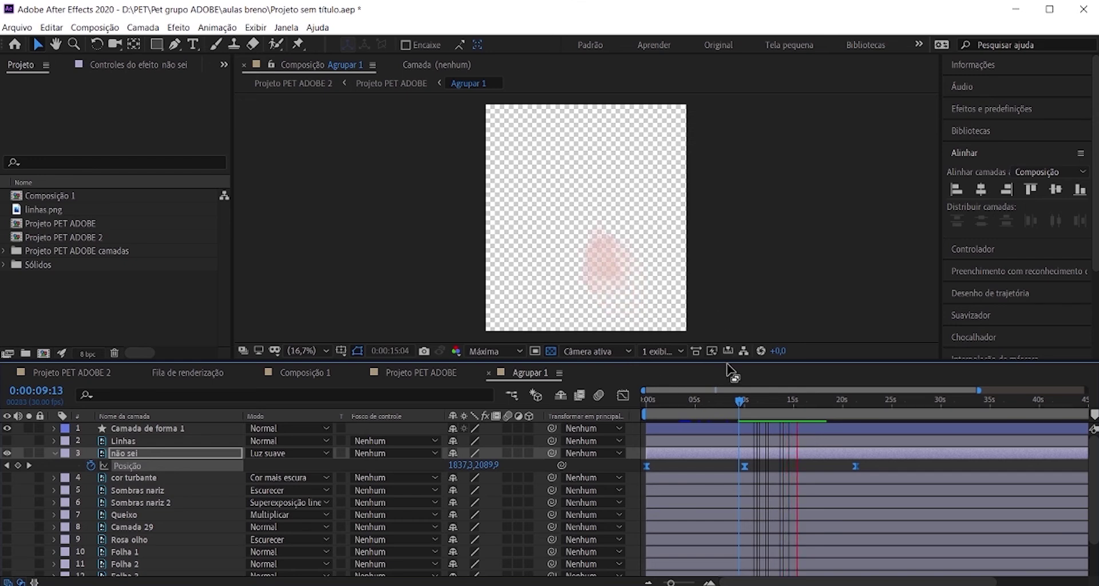
pyautogui.press('space')
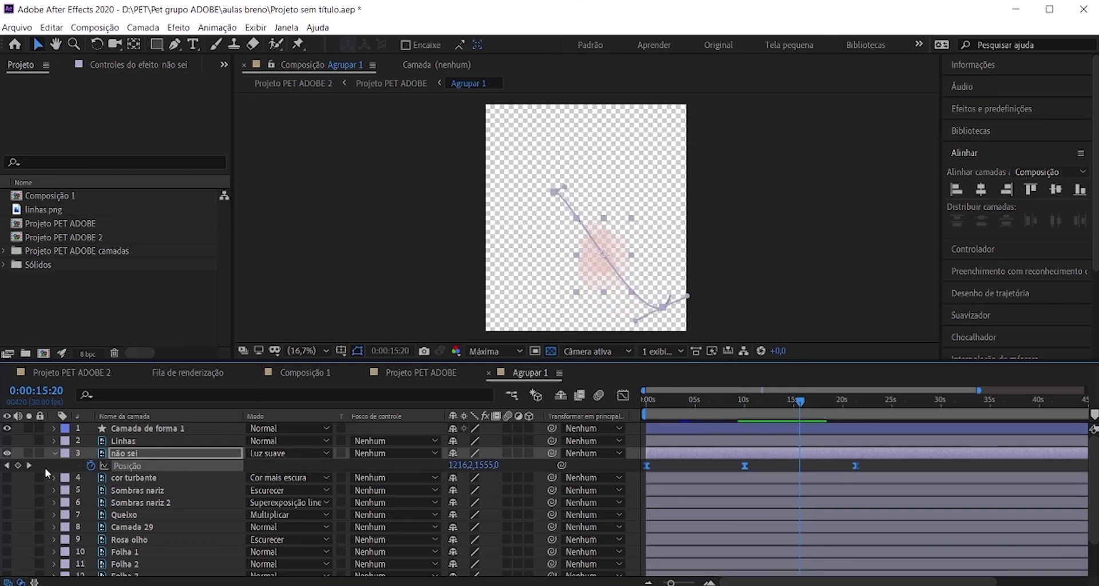
pyautogui.press('u')
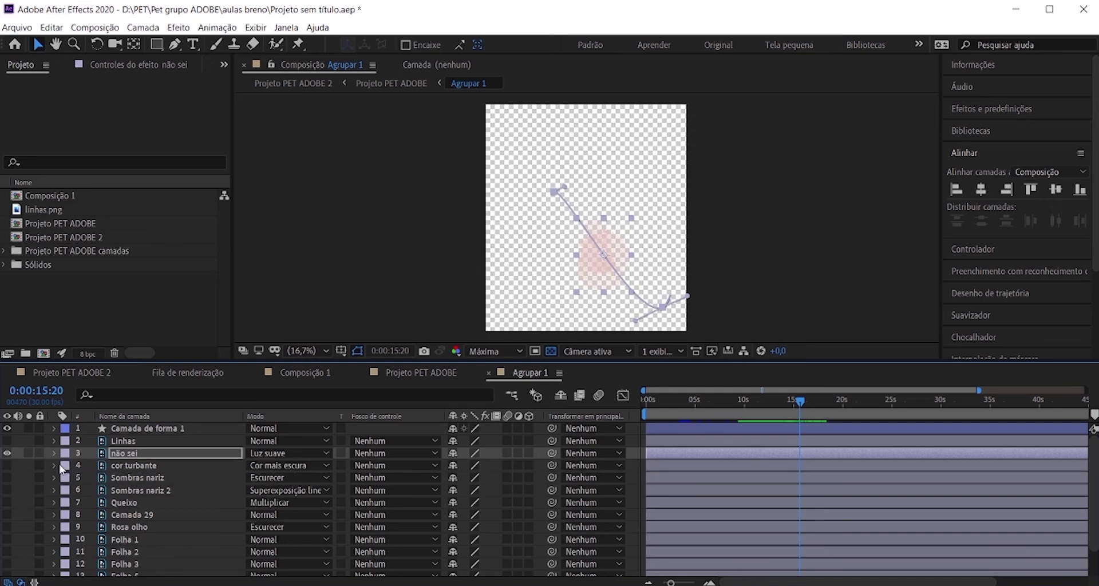
# Show cor turbante and keyframe its Position at 0:00:00:00 below the canvas's lower-right corner, at 2051,0, 2351,0.
pyautogui.click(125, 466)
pyautogui.press('u')
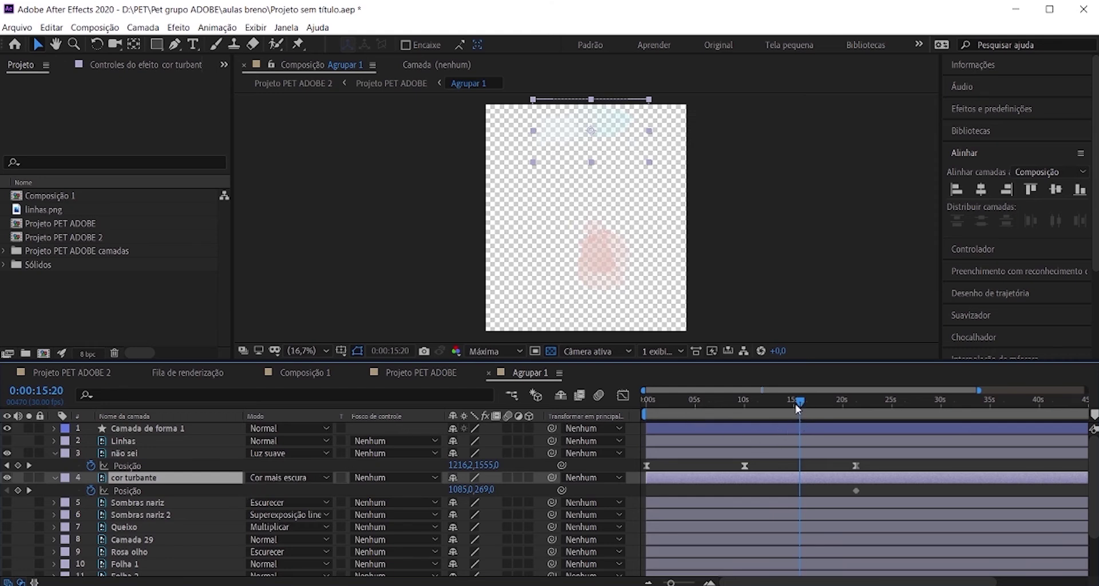
pyautogui.moveTo(798, 408); pyautogui.dragTo(606, 424)
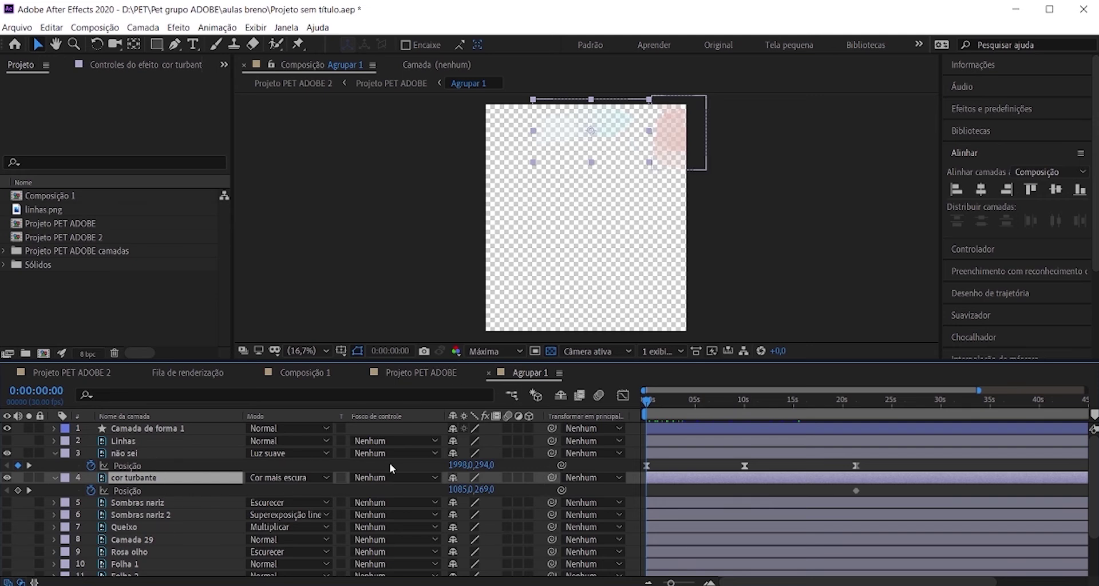
pyautogui.moveTo(611, 129); pyautogui.dragTo(712, 319)
# Add a Position keyframe to cor turbante at 0:00:11:06 near the canvas's upper-right corner, at 1766,6, 311,7.
pyautogui.click(761, 402)
pyautogui.scroll(2, 762, 402)
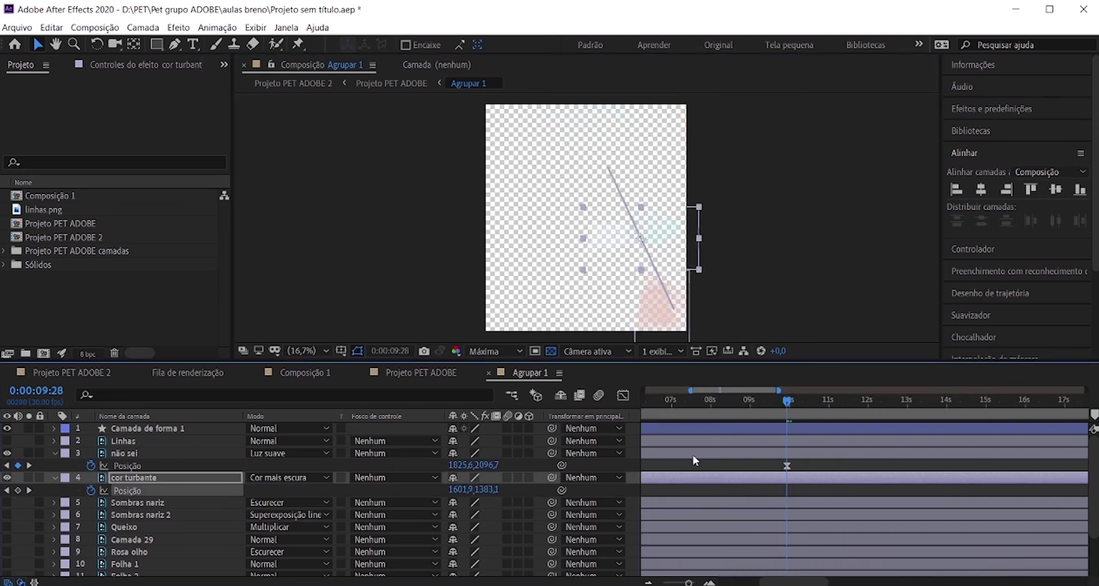
pyautogui.moveTo(612, 238); pyautogui.dragTo(515, 269)
pyautogui.scroll(-3, 762, 430)
pyautogui.moveTo(795, 401); pyautogui.dragTo(744, 404)
pyautogui.scroll(3, 744, 404)
pyautogui.moveTo(847, 403); pyautogui.dragTo(879, 406)
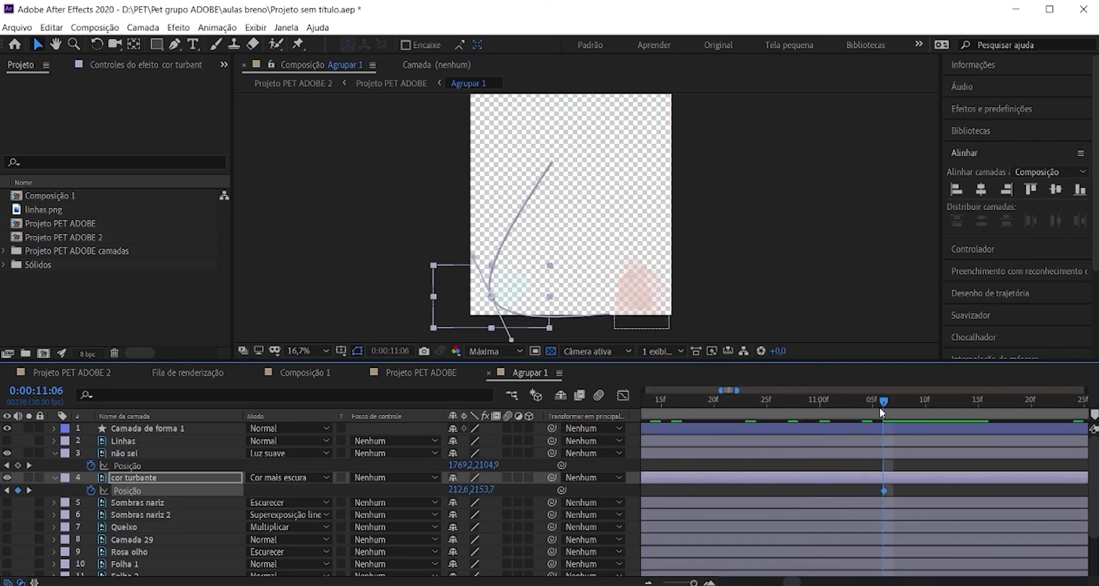
pyautogui.scroll(-5, 801, 435)
# Show Sombras nariz and keyframe its Position at 1069,5, -84,0 around 9 seconds and at -112,5, 2340,0 at 0:00:00:00.
pyautogui.click(730, 503)
pyautogui.press('p')
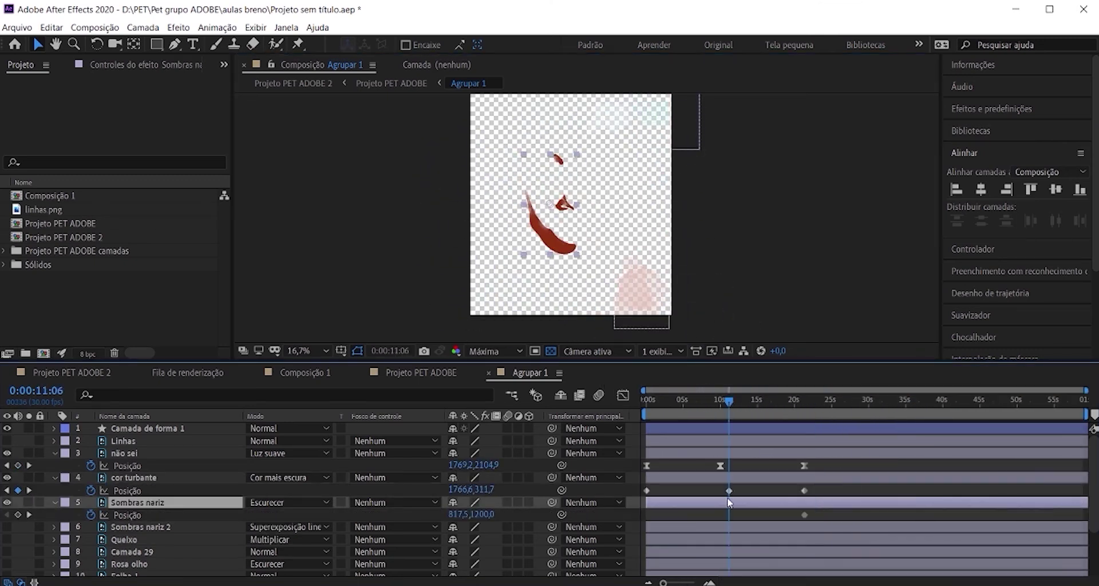
pyautogui.moveTo(553, 235); pyautogui.dragTo(465, 342)
pyautogui.moveTo(474, 276); pyautogui.dragTo(586, 59)
pyautogui.moveTo(728, 515); pyautogui.dragTo(713, 518)
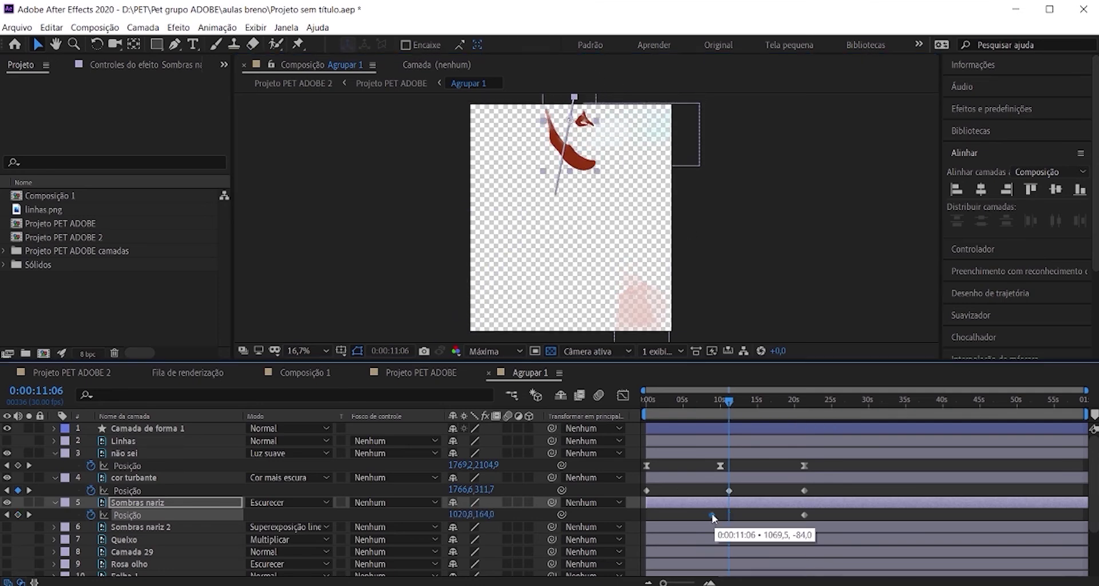
pyautogui.moveTo(729, 401); pyautogui.dragTo(645, 402)
pyautogui.moveTo(585, 106); pyautogui.dragTo(470, 329)
# Apply Easy Ease to the Position keyframes of cor turbante and Sombras nariz together.
pyautogui.moveTo(818, 485); pyautogui.dragTo(644, 519)
pyautogui.rightClick(712, 516)
pyautogui.click(962, 498)
# Show Sombras nariz 2 and give it eased Position keyframes beyond the canvas's lower edge at 0:00:00:00 and near its left edge around 16 seconds.
pyautogui.click(6, 527)
pyautogui.click(141, 527)
pyautogui.press('p')
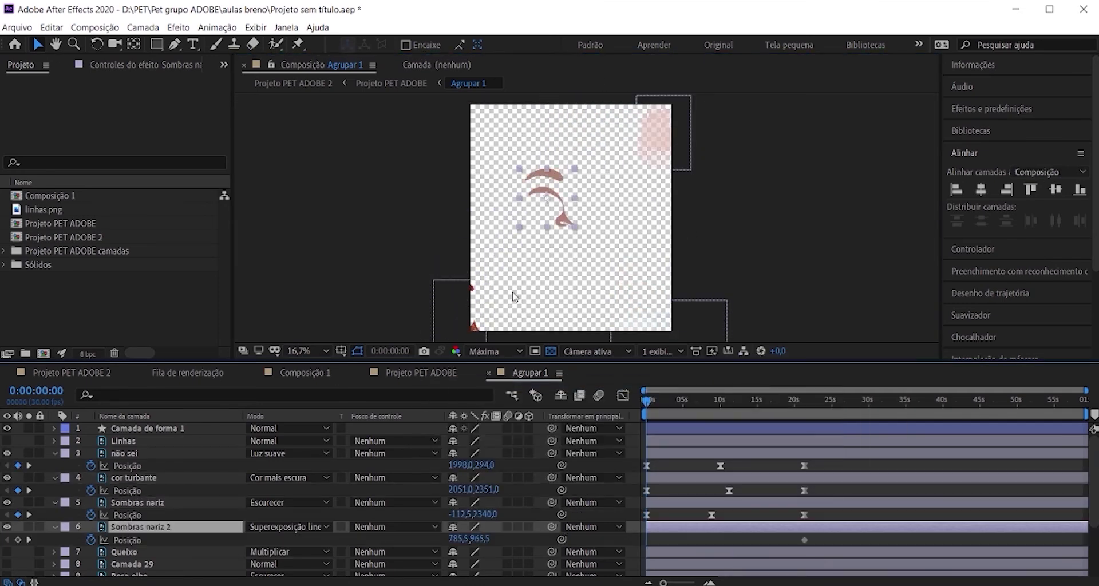
pyautogui.moveTo(561, 216); pyautogui.dragTo(650, 355)
pyautogui.moveTo(646, 402); pyautogui.dragTo(731, 402)
pyautogui.moveTo(595, 250); pyautogui.dragTo(449, 234)
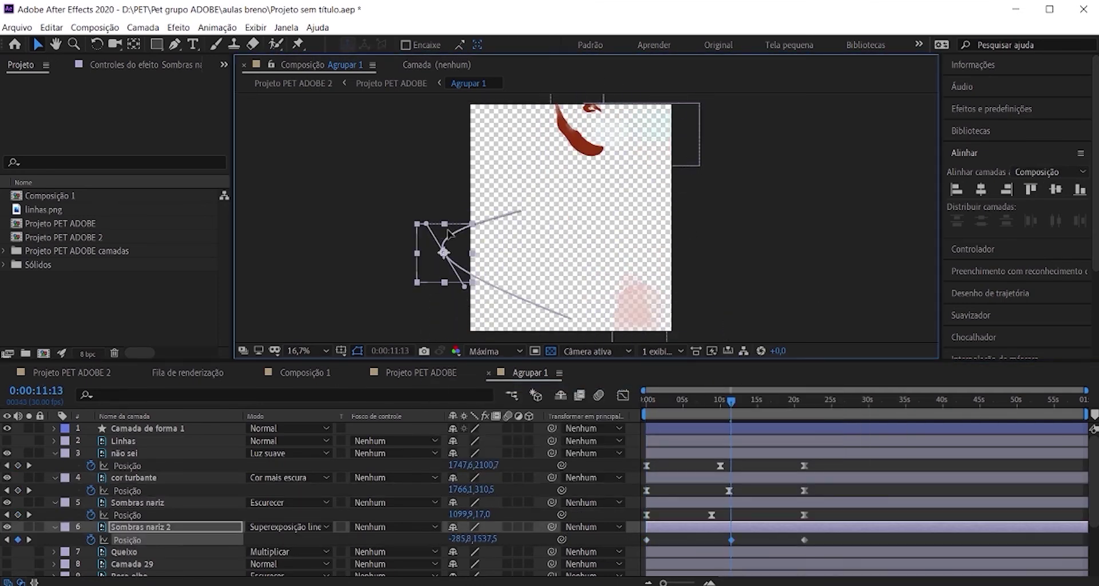
pyautogui.moveTo(731, 539); pyautogui.dragTo(762, 540)
pyautogui.rightClick(762, 540)
pyautogui.click(812, 441)
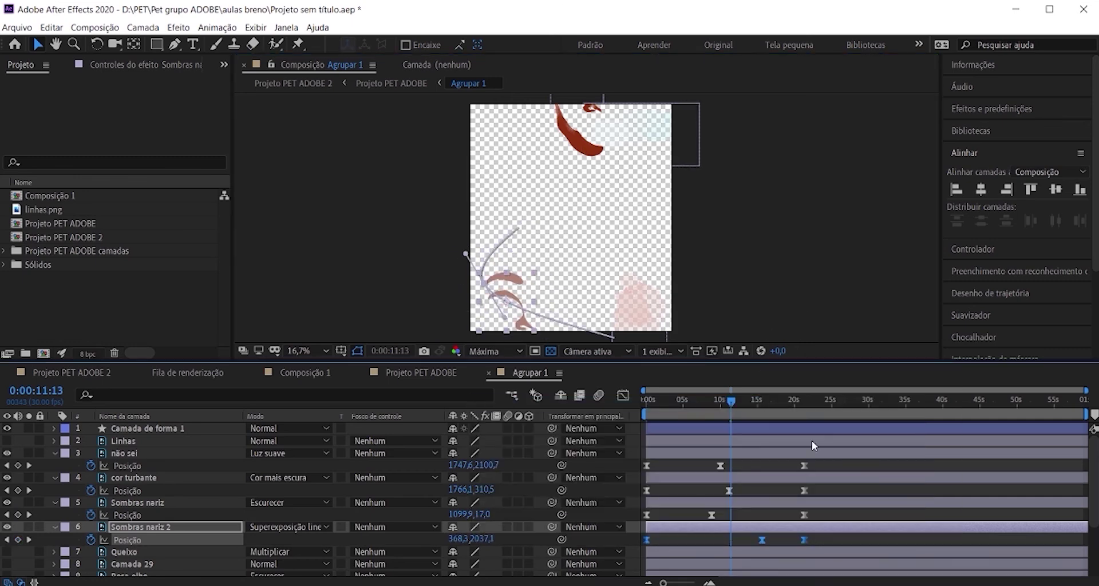
# Keyframe Queixo's Position at 481,5, 521,0 at 0:00:11:22 and at 877,5, 2045,0 at 0:00:00:00.
pyautogui.scroll(-3, 812, 441)
pyautogui.click(124, 471)
pyautogui.press('p')
pyautogui.click(733, 401)
pyautogui.moveTo(563, 263); pyautogui.dragTo(502, 181)
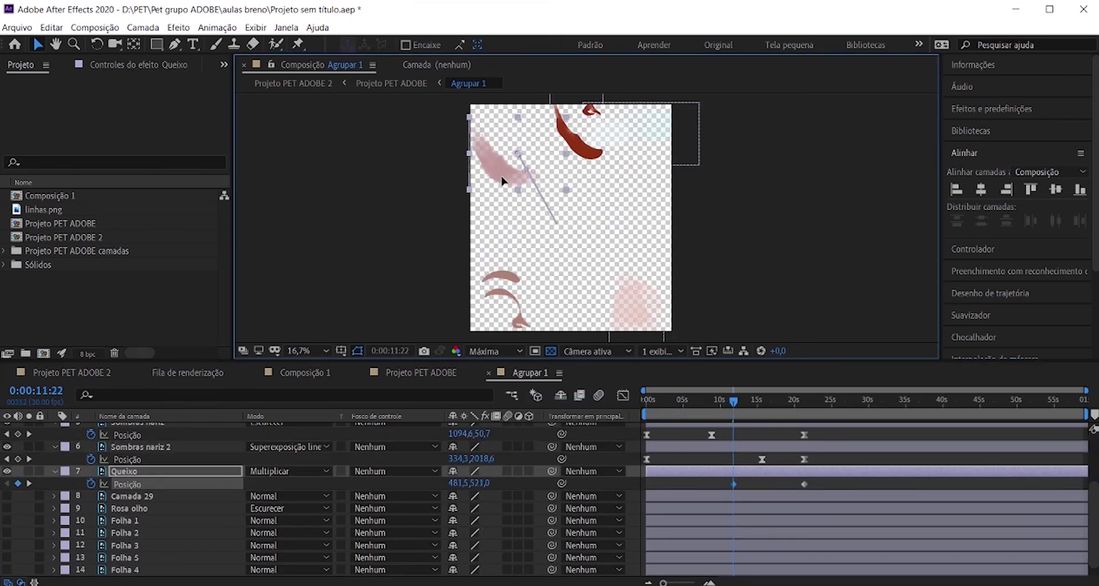
pyautogui.press('Home')
# Keyframe Camada 29's Position at 132,0, 97,0 at 0:00:00:00 and near the canvas's upper-right corner at 0:00:11:02.
pyautogui.click(732, 497)
pyautogui.press('p')
pyautogui.scroll(-1, 749, 511)
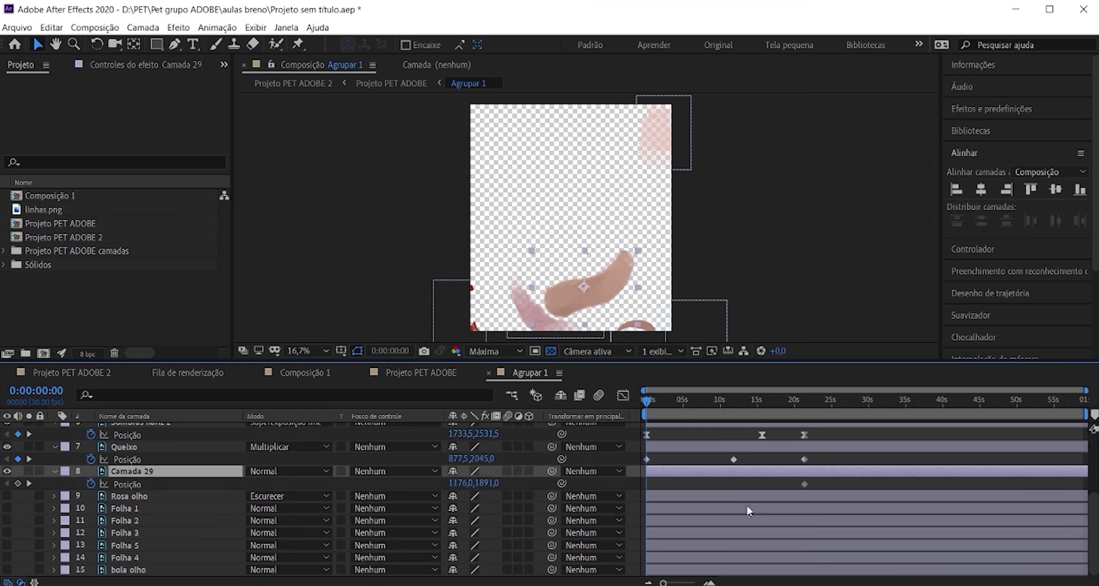
pyautogui.moveTo(596, 283); pyautogui.dragTo(490, 103)
pyautogui.moveTo(715, 418); pyautogui.dragTo(729, 424)
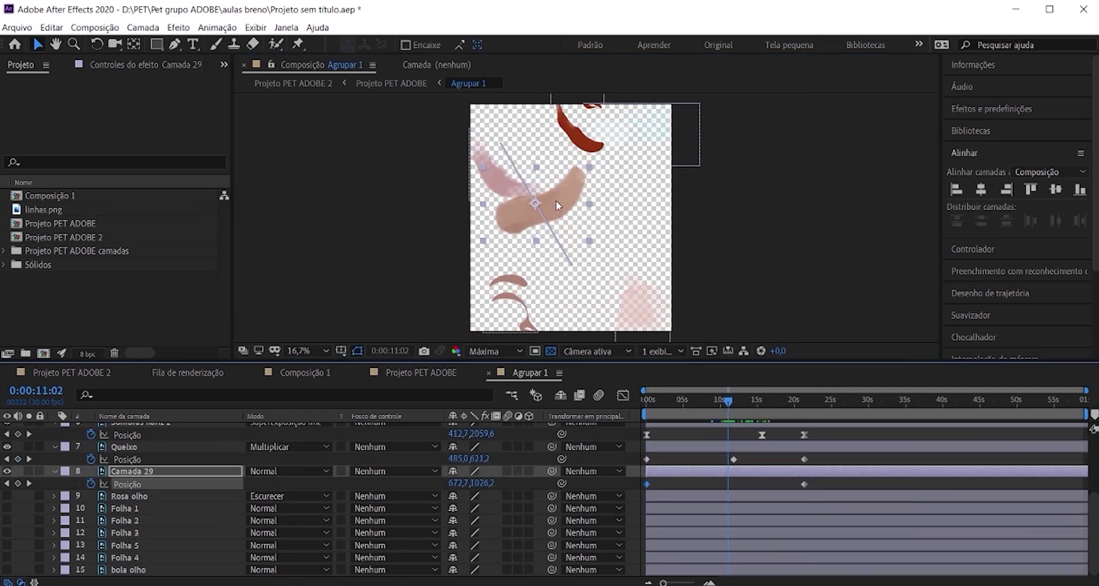
pyautogui.moveTo(558, 205); pyautogui.dragTo(664, 112)
pyautogui.press('Home')
pyautogui.press('space')
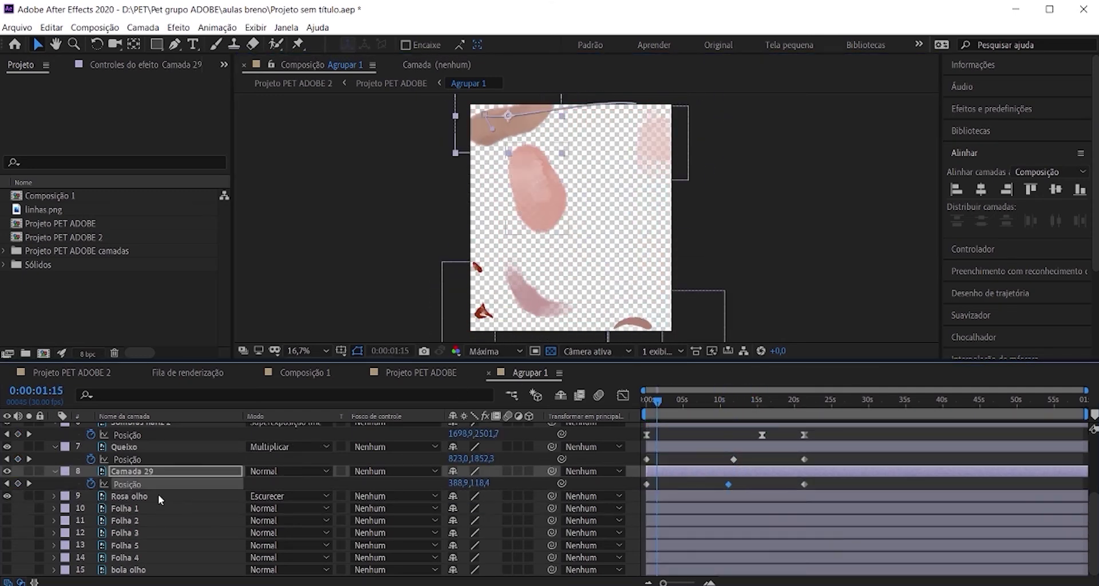
# Keyframe Rosa olho's Position at 1599,5, 1628,0 at 0:00:00:00 and near the canvas's lower-left edge just before 10 seconds.
pyautogui.click(161, 500)
pyautogui.press('p')
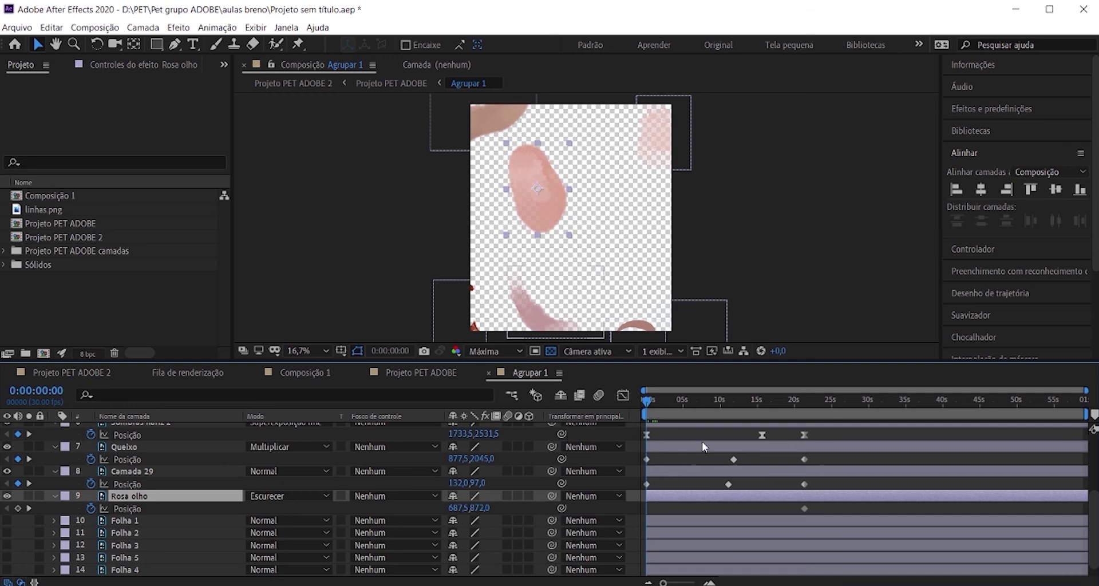
pyautogui.moveTo(647, 402); pyautogui.dragTo(717, 402)
pyautogui.moveTo(614, 252); pyautogui.dragTo(497, 308)
# Show Folha 1 and keyframe its Position at 772,5, 51,5 at 0:00:00:00 and at 802,6, 2163,1 at 0:00:10:29.
pyautogui.scroll(-1, 7, 512)
pyautogui.click(7, 509)
pyautogui.click(125, 508)
pyautogui.press('p')
pyautogui.click(727, 410)
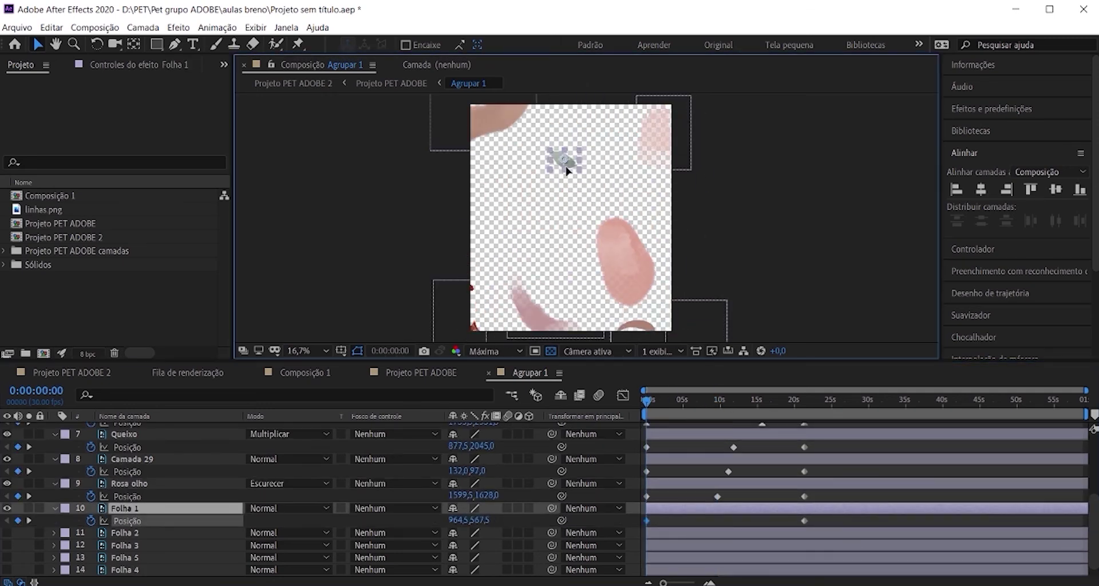
pyautogui.moveTo(572, 160); pyautogui.dragTo(555, 323)
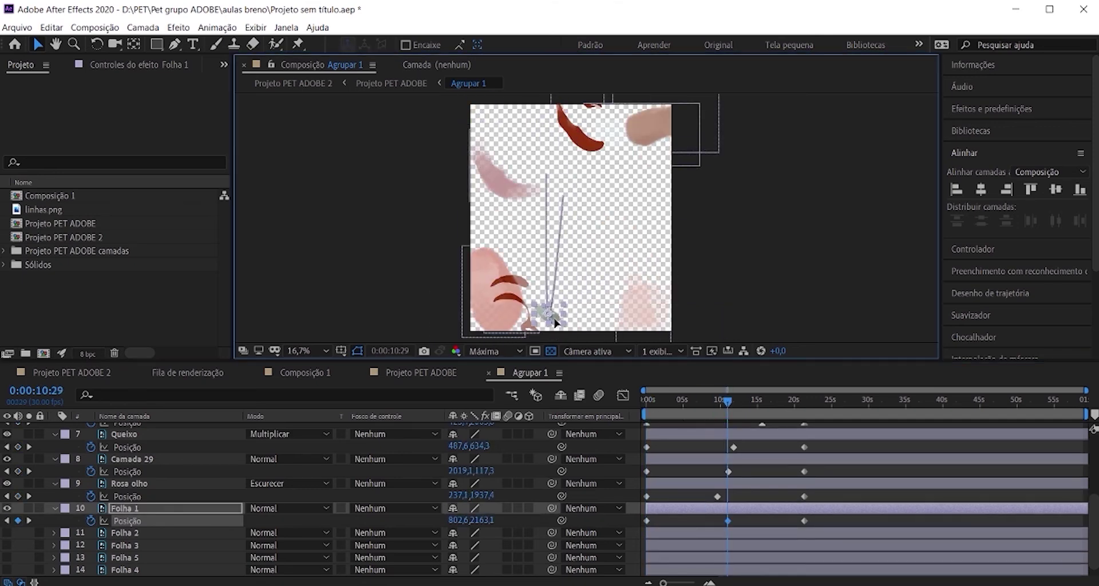
# Show Folha 2 and keyframe its Position at 144,0, 1142,0 at 0:00:00:00 and at 1946,2, 1476,0 at 0:00:11:05.
pyautogui.click(125, 532)
pyautogui.press('p')
pyautogui.press('Home')
pyautogui.click(729, 400)
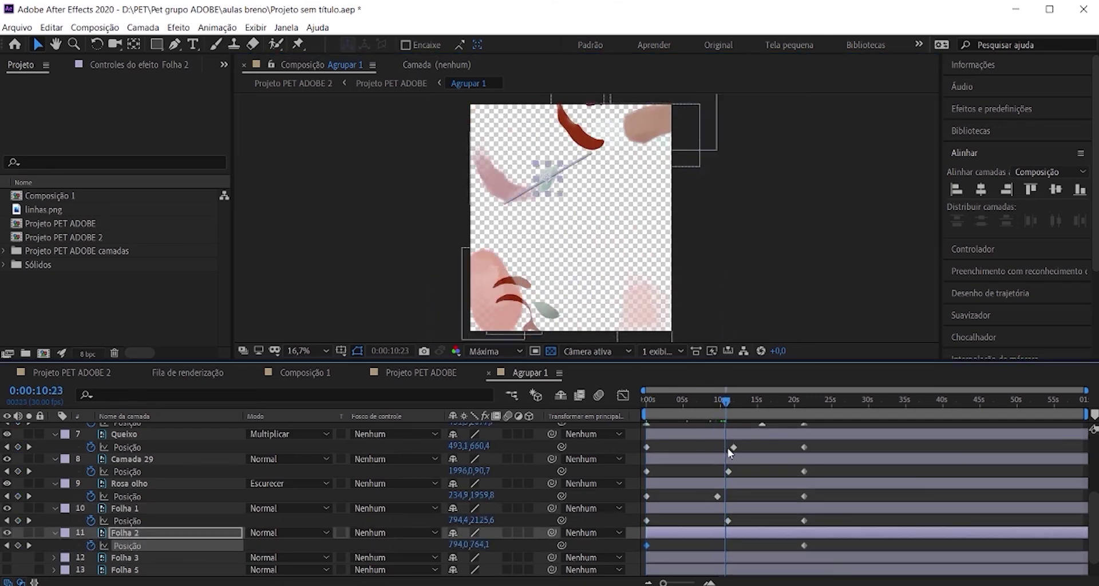
pyautogui.moveTo(533, 172); pyautogui.dragTo(657, 246)
# Show Folha 3 and keyframe its Position at 1682,0, 224,5 at 0:00:00:00 and at 460,4, 1292,7 at 0:00:10:29.
pyautogui.hotkey('ctrl', 'Down')
pyautogui.press('p')
pyautogui.press('Home')
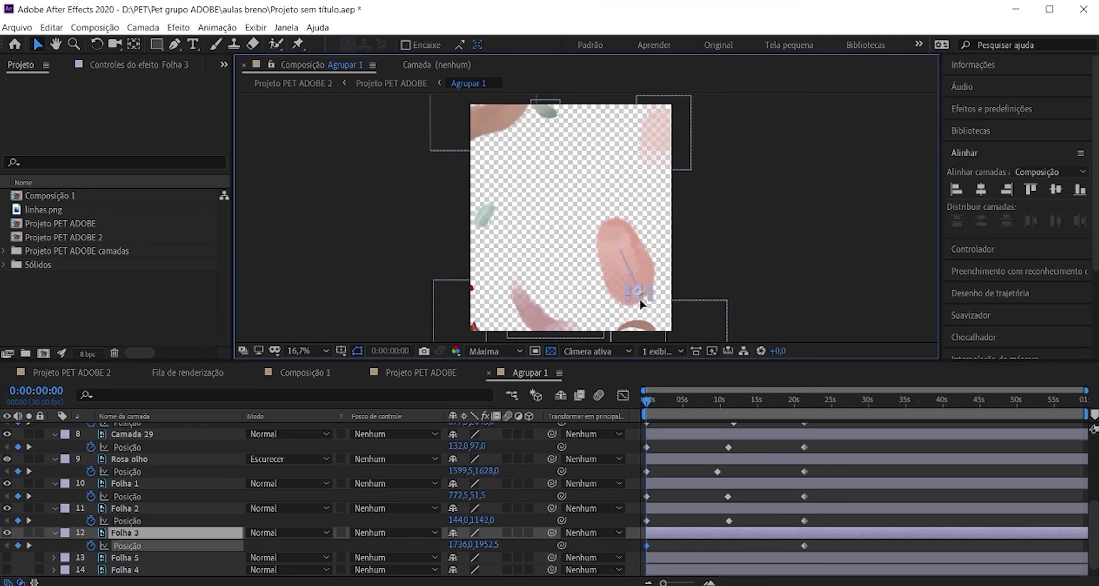
pyautogui.click(727, 401)
pyautogui.moveTo(584, 172); pyautogui.dragTo(515, 229)
# Show Folha 5 and keyframe its Position low on the canvas at 0:00:10:29 and at 1777,5, 949,0 at 0:00:00:00.
pyautogui.click(125, 558)
pyautogui.press('p')
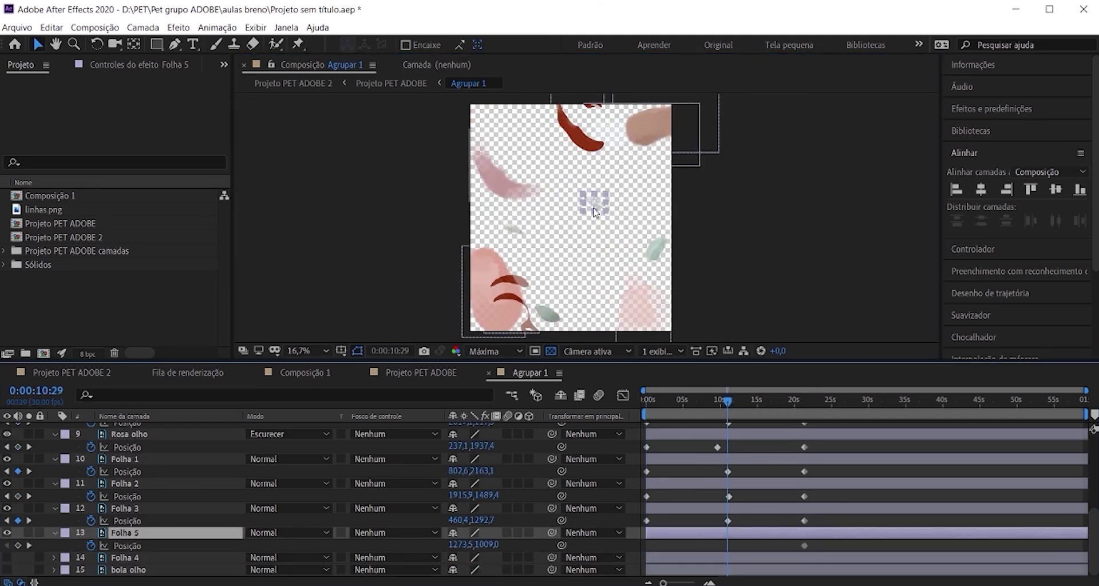
pyautogui.moveTo(593, 198); pyautogui.dragTo(592, 283)
pyautogui.press('Home')
# Show Folha 4 and keyframe its Position at 649,0, 903,0 at 0:00:00:00 and at 287,4, 100,4 at 0:00:11:05.
pyautogui.hotkey('ctrl', 'Down')
pyautogui.press('p')
pyautogui.scroll(-1, 229, 527)
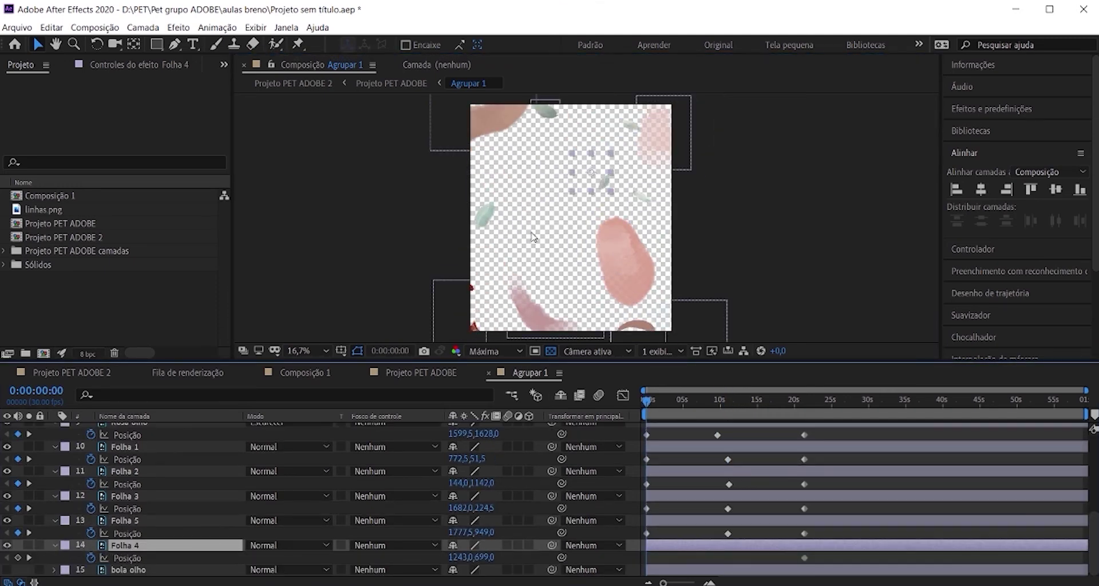
pyautogui.click(729, 400)
pyautogui.moveTo(552, 180); pyautogui.dragTo(498, 129)
# Keyframe bola olho's Position at 1615,0, 1749,0 at 0:00:00:00 and again at 0:00:13:24, and apply Easy Ease to all the layers' Position keyframes.
pyautogui.hotkey('ctrl', 'Down')
pyautogui.press('p')
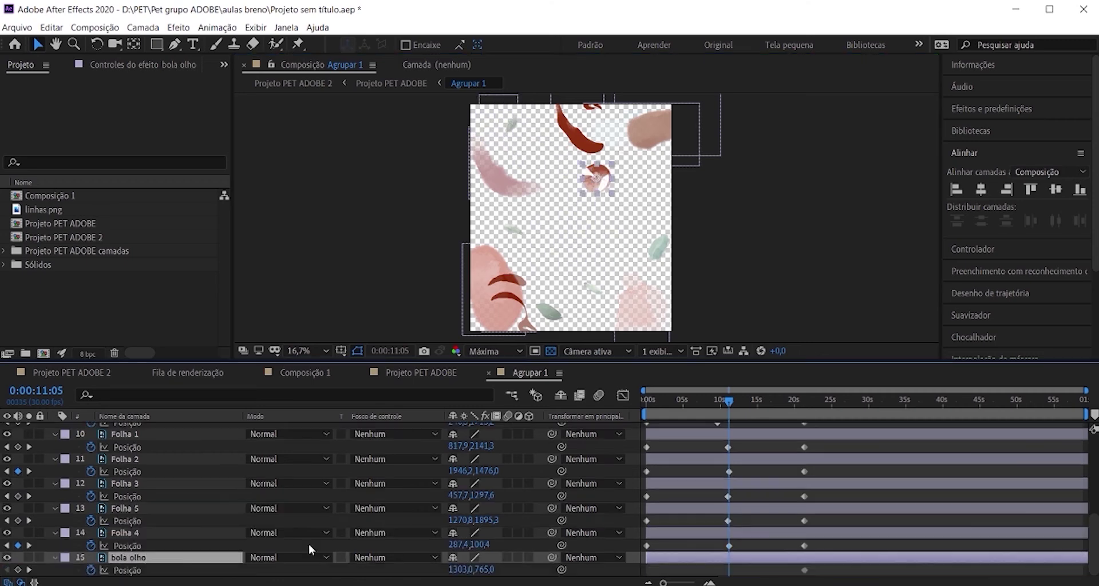
pyautogui.press('Home')
pyautogui.click(748, 399)
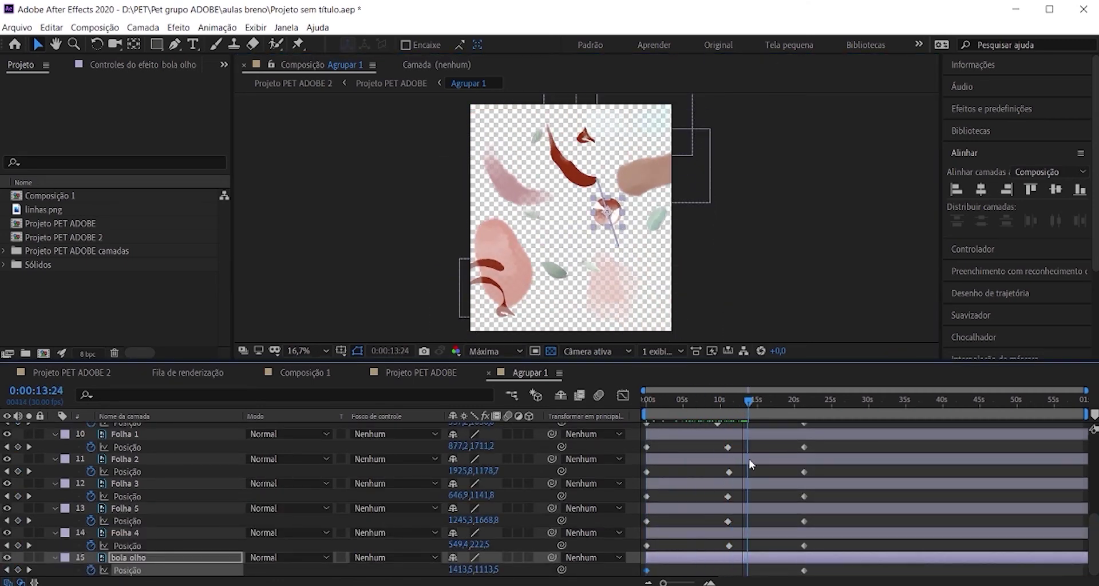
pyautogui.click(811, 300)
pyautogui.hotkey('ctrl', 'a')
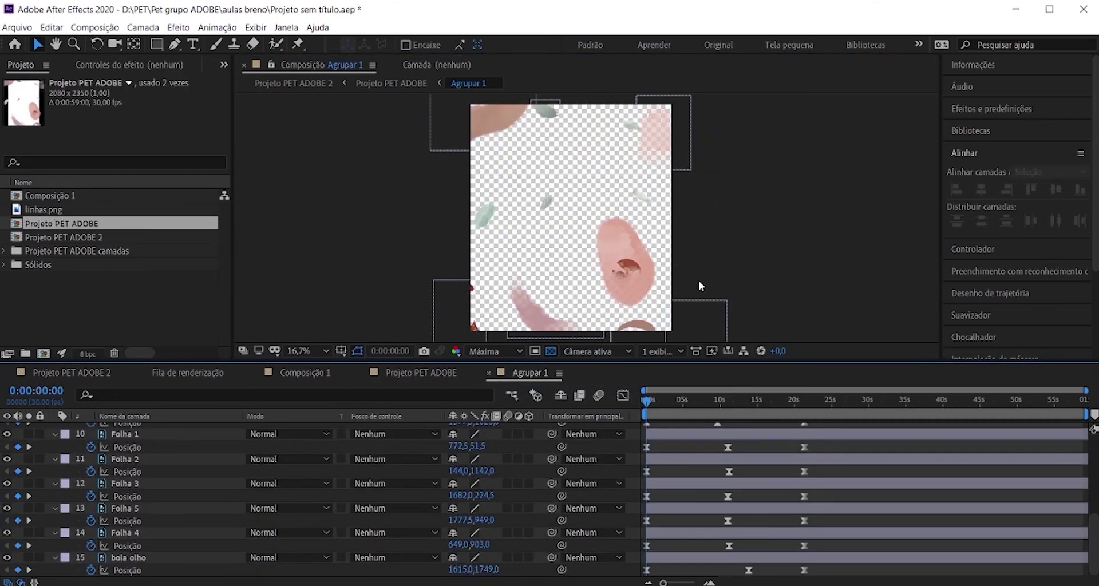
# Preview the Projeto PET ADOBE 2 composition from the start, from 0:00:14:23 and from 0:00:20:02.
pyautogui.click(64, 372)
pyautogui.press('space')
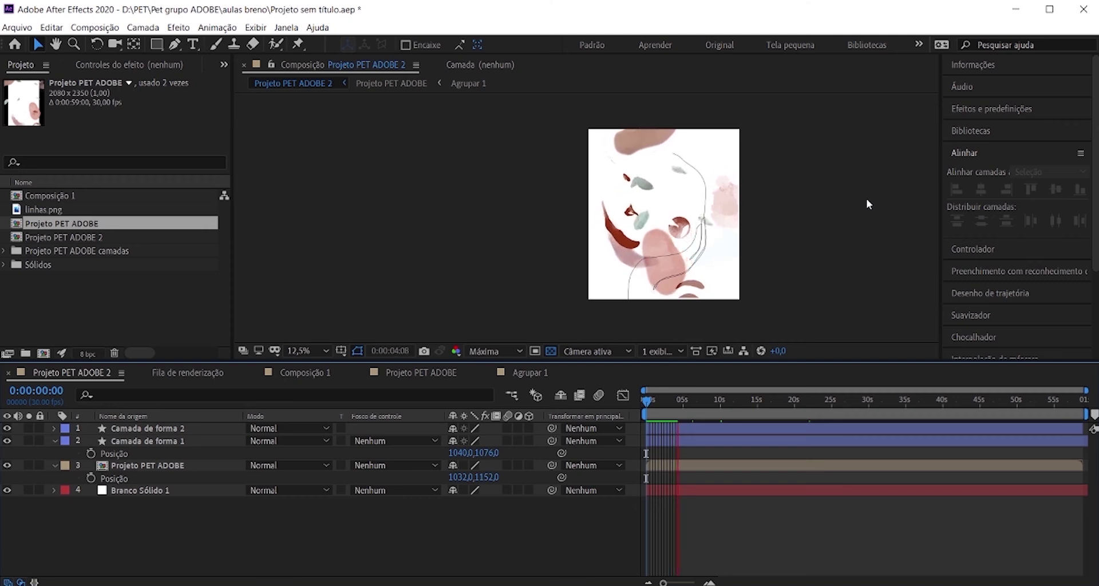
pyautogui.press('space')
pyautogui.click(756, 402)
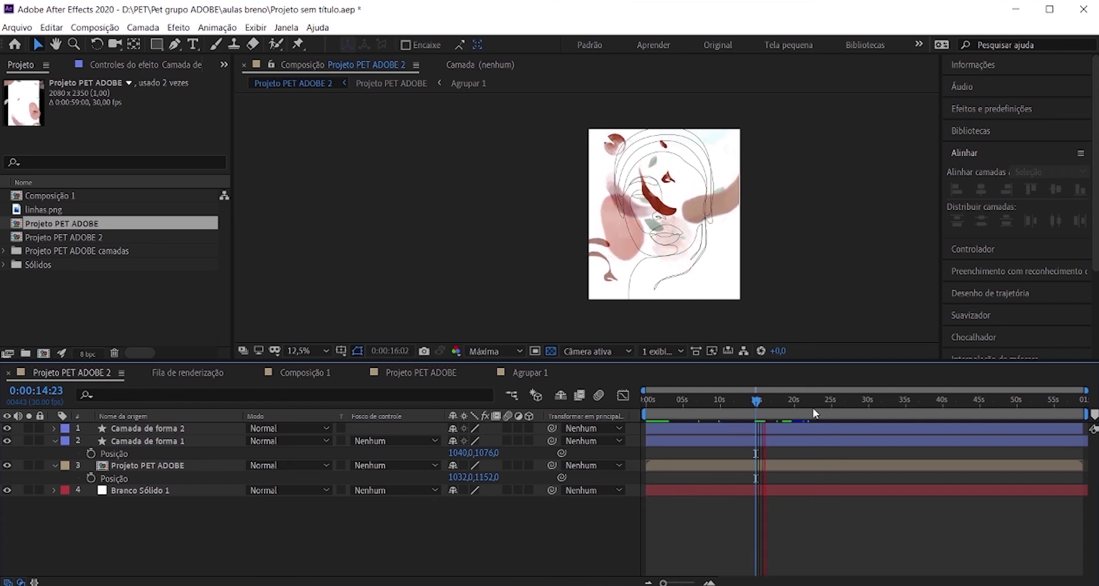
pyautogui.click(796, 402)
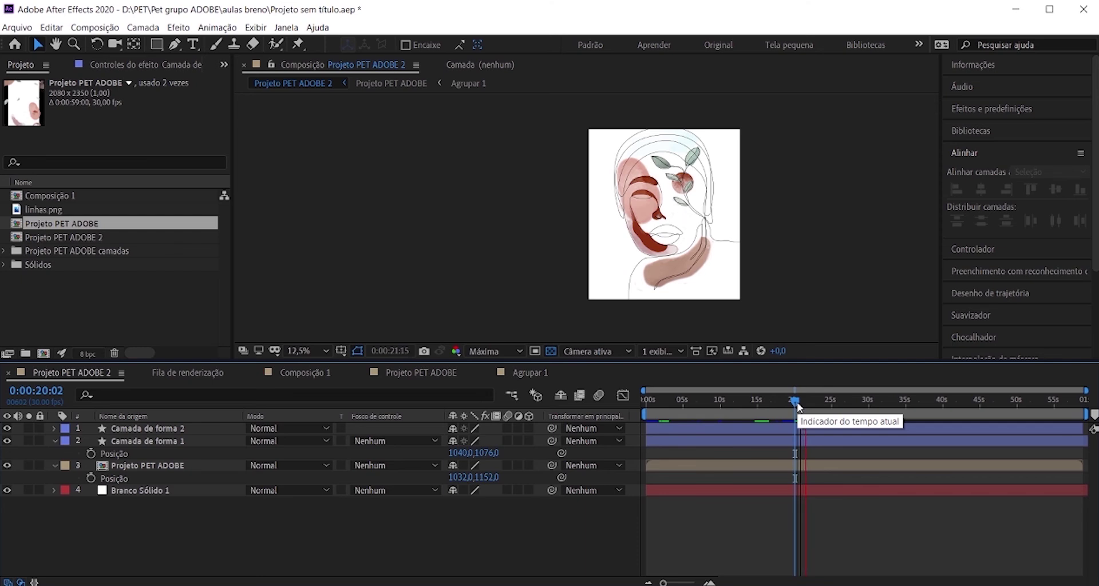
pyautogui.press('space')
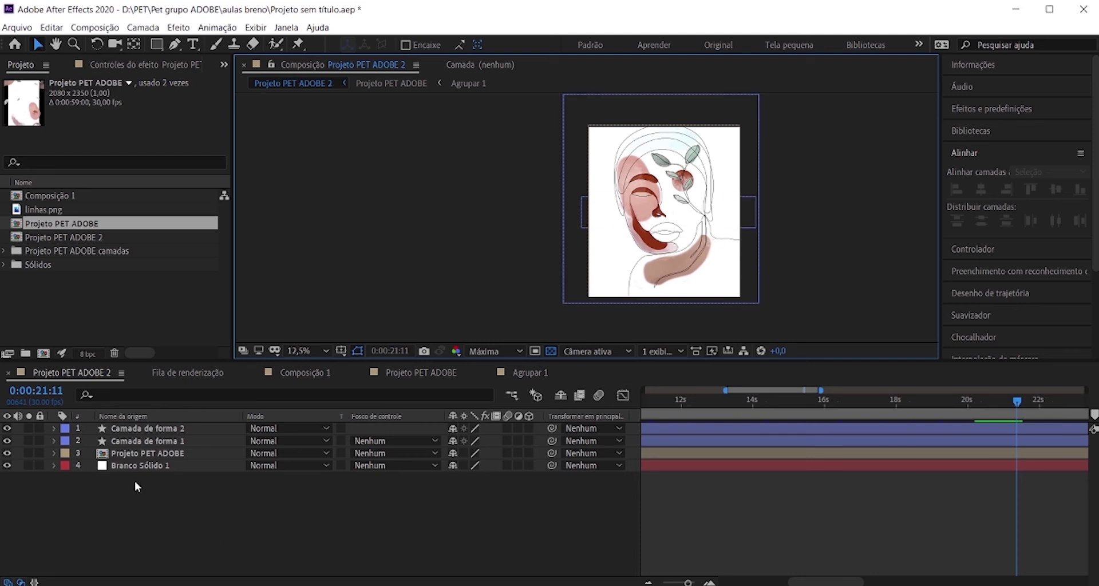
# Fade out the Projeto PET ADOBE layer with Opacity keyframes of 100% at 0:00:21:11 and 0% at 0:00:28:29.
pyautogui.click(138, 458)
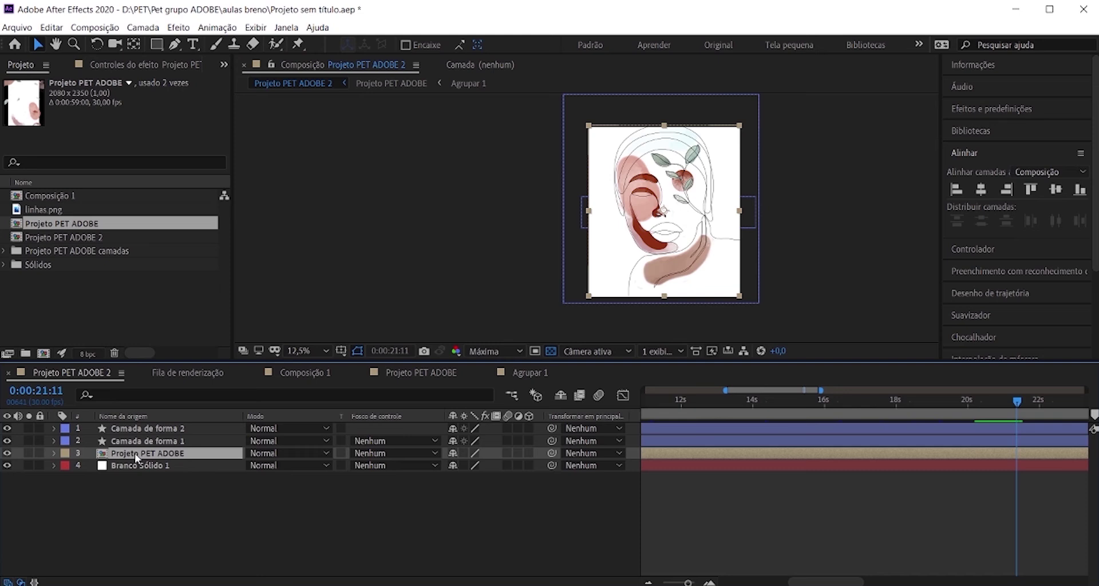
pyautogui.press('t')
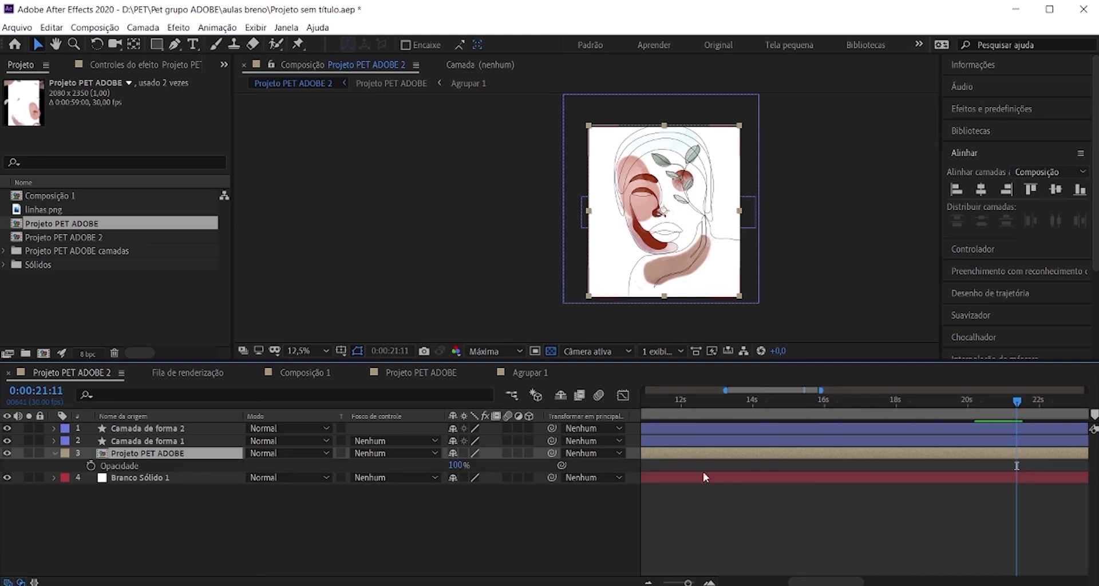
pyautogui.click(90, 466)
pyautogui.press('-')
pyautogui.click(768, 404)
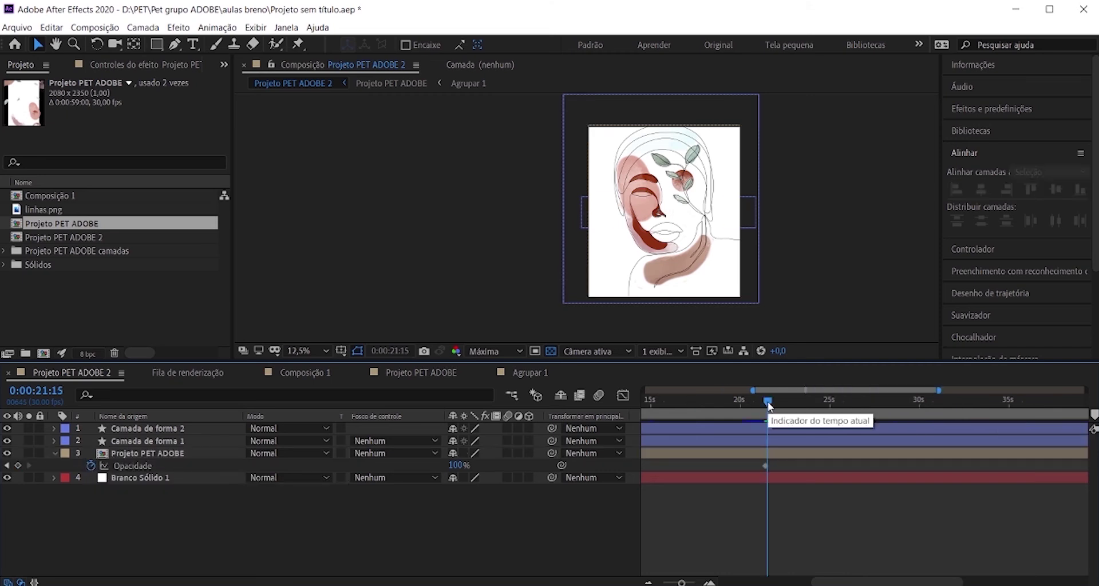
pyautogui.moveTo(768, 403); pyautogui.dragTo(884, 404)
pyautogui.press('space')
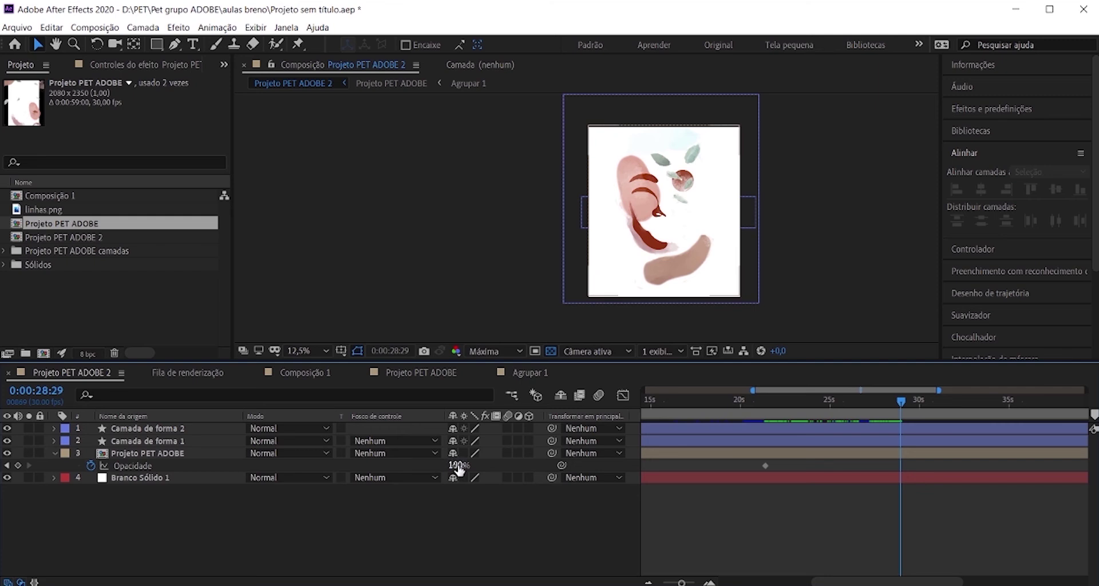
pyautogui.moveTo(456, 465); pyautogui.dragTo(293, 473)
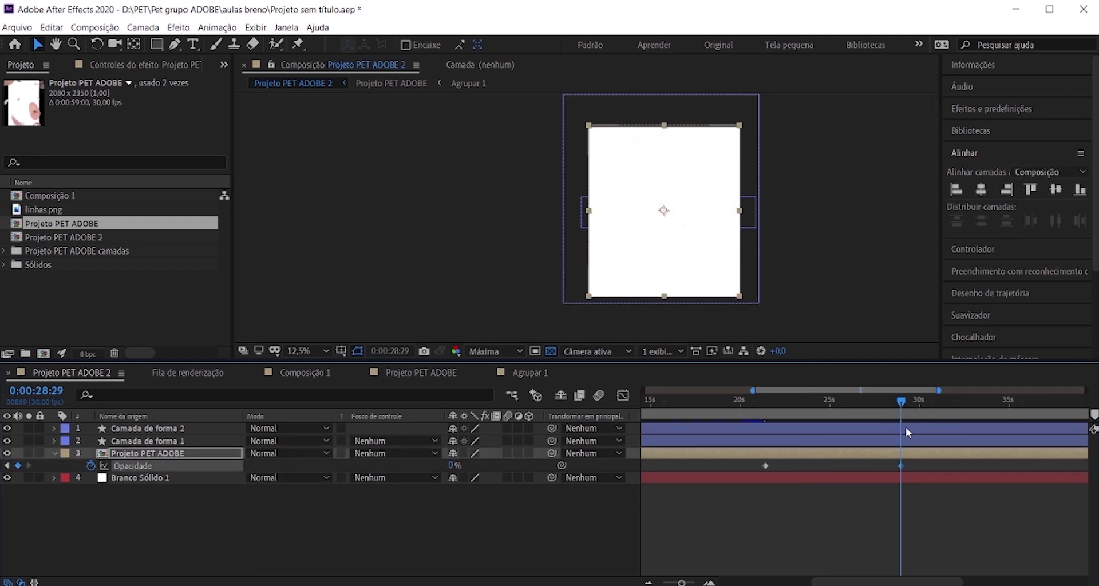
# Preview the Projeto PET ADOBE layer's fade-out starting from 0:00:20:12.
pyautogui.click(749, 402)
pyautogui.press('space')
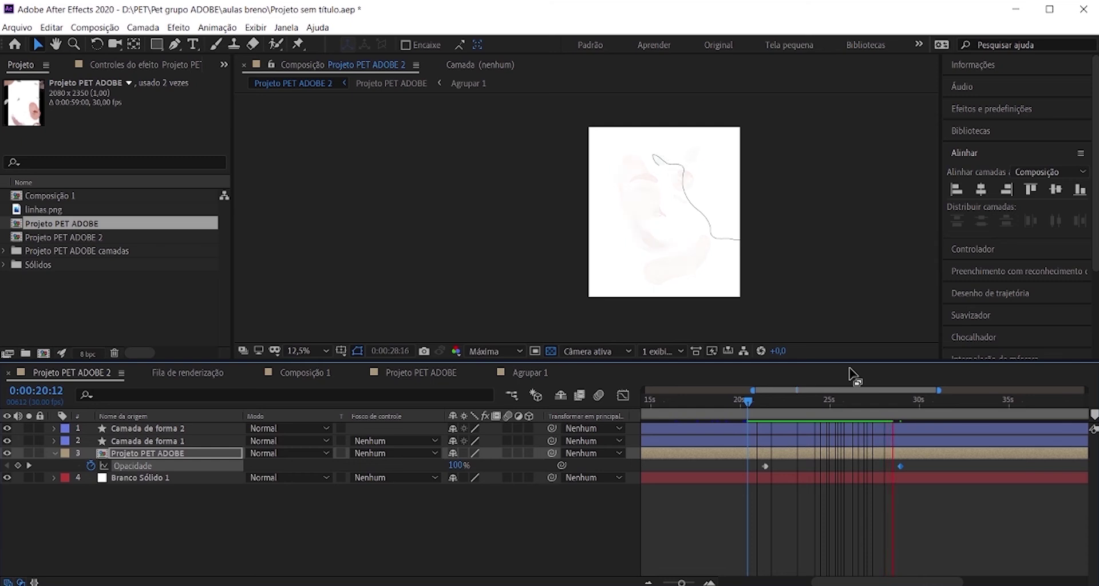
pyautogui.press('space')
# Paste the 0% Opacity keyframe onto the Projeto PET ADOBE layer after the fade and place it at 0:00:31:00.
pyautogui.scroll(-4, 913, 504)
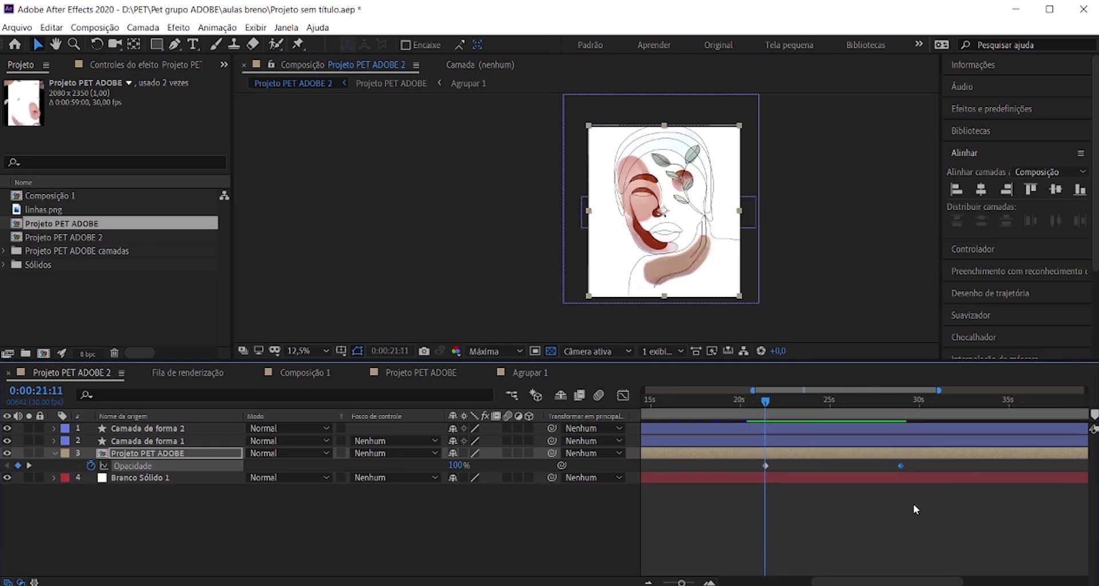
pyautogui.scroll(-2, 897, 502)
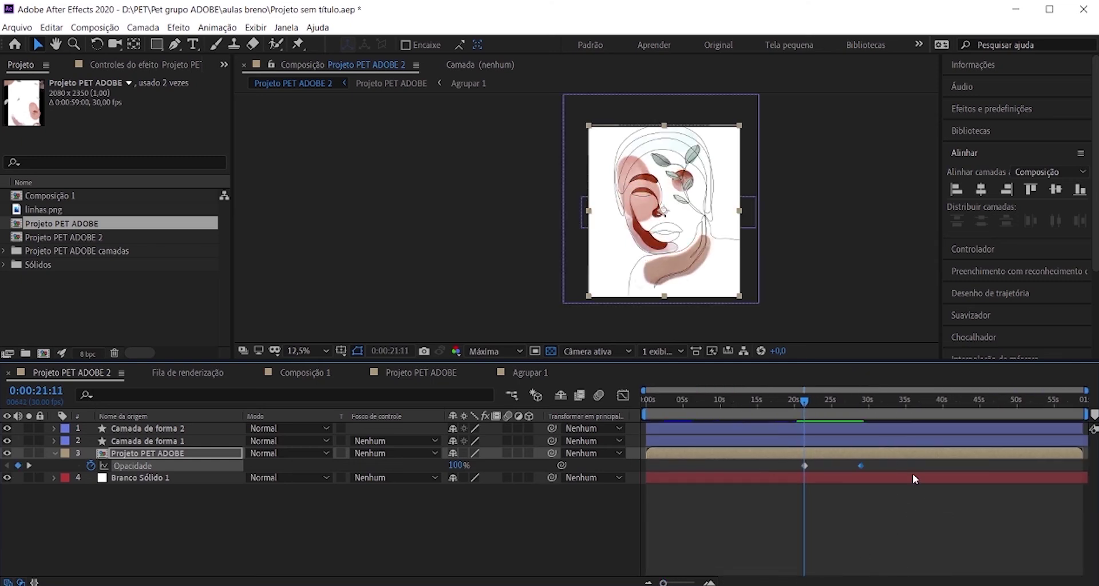
pyautogui.click(870, 405)
pyautogui.scroll(5, 871, 411)
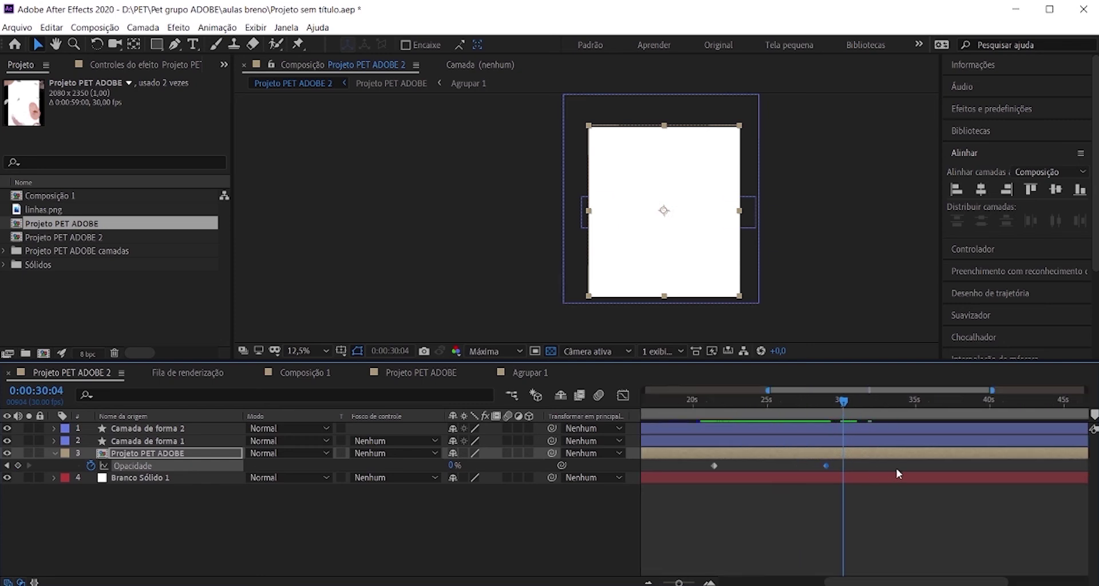
pyautogui.click(801, 404)
pyautogui.moveTo(800, 404)
pyautogui.mouseDown()
pyautogui.moveTo(865, 408)
pyautogui.moveTo(857, 410)
pyautogui.mouseUp()
pyautogui.scroll(5, 853, 458)
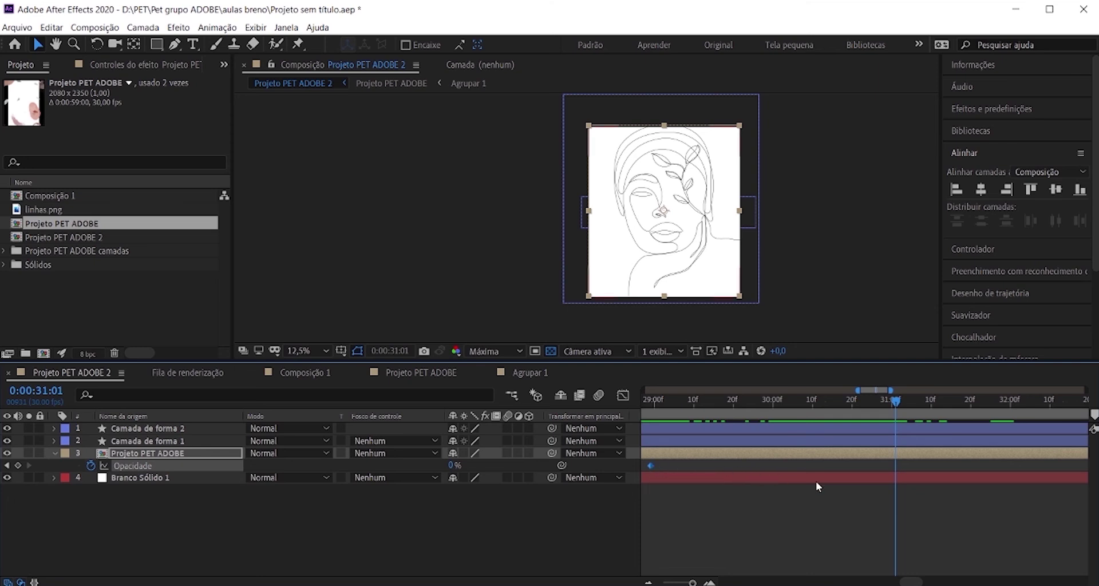
pyautogui.hotkey('ctrl', 'v')
pyautogui.scroll(3, 899, 478)
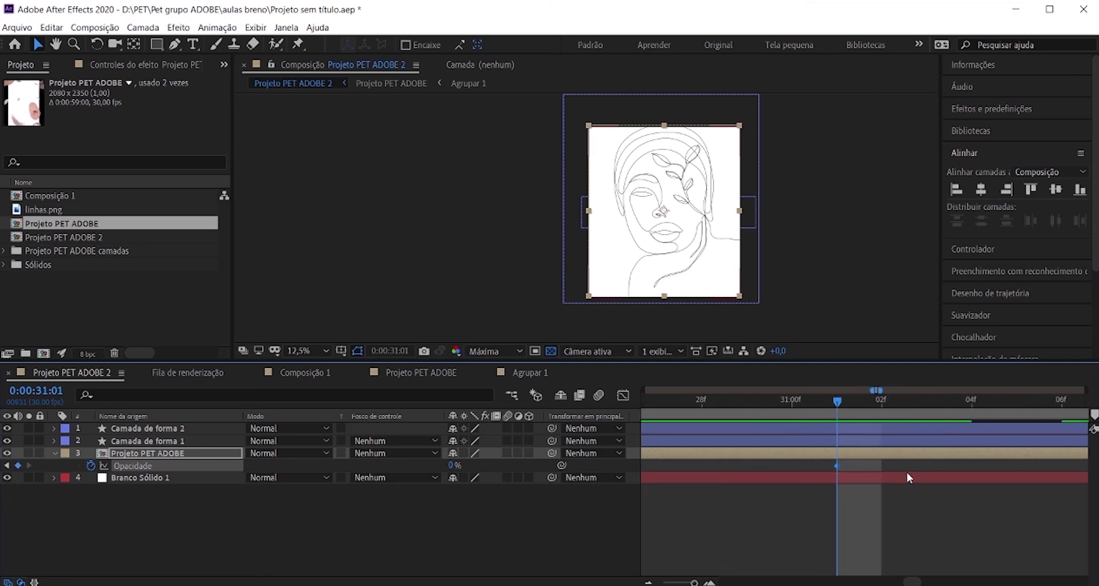
pyautogui.moveTo(837, 466); pyautogui.dragTo(796, 468)
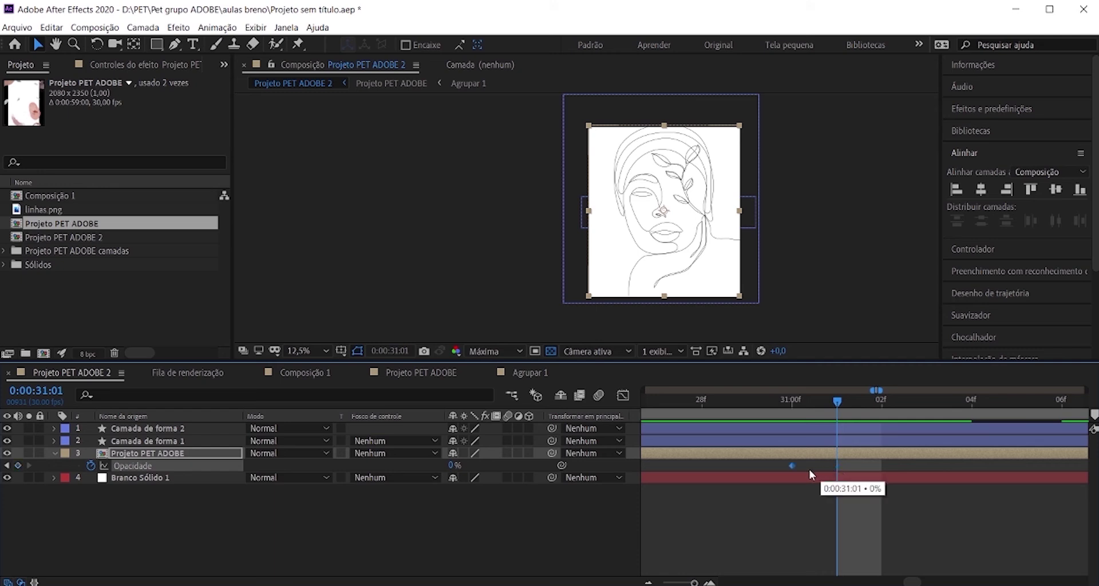
# Create a one-frame flash by setting the layer's Opacity to 100% at 0:00:31:01 and 0% at 0:00:31:02.
pyautogui.scroll(-2, 810, 464)
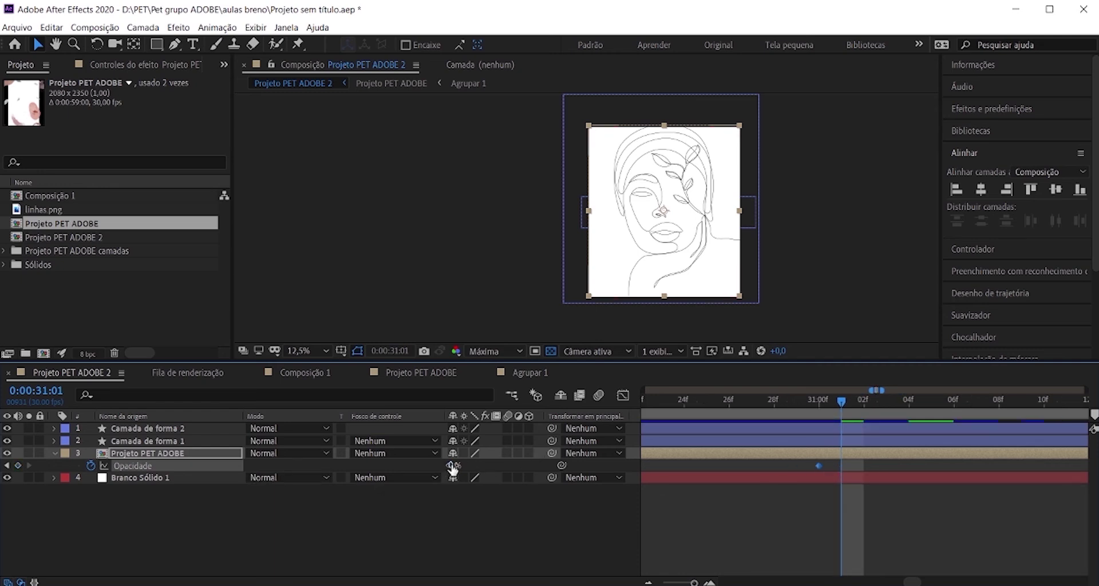
pyautogui.moveTo(452, 466); pyautogui.dragTo(481, 466)
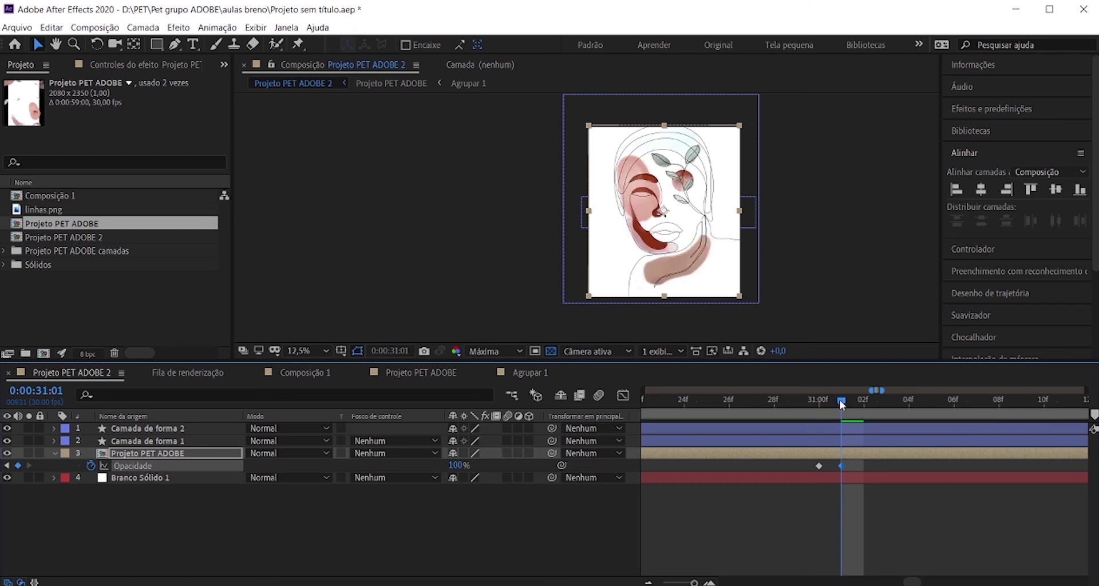
pyautogui.moveTo(841, 403); pyautogui.dragTo(865, 402)
pyautogui.moveTo(459, 465); pyautogui.dragTo(277, 467)
# Create a second one-frame flash on the Projeto PET ADOBE layer with Opacity keyframes of 0% at 0:00:31:08, 100% at 0:00:31:09 and 0% at 0:00:31:10.
pyautogui.moveTo(865, 408); pyautogui.dragTo(996, 416)
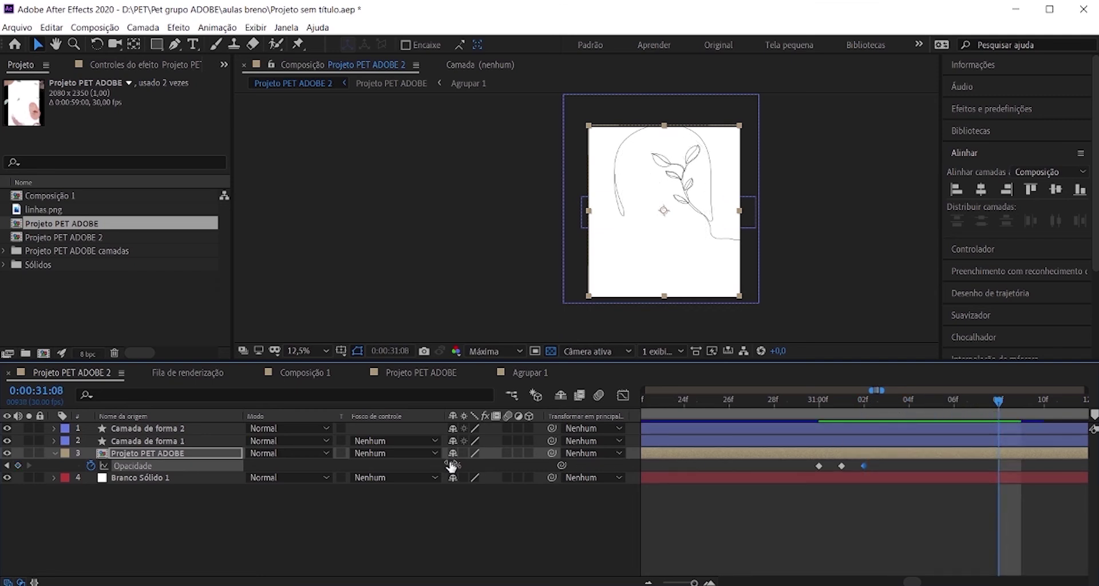
pyautogui.moveTo(452, 466); pyautogui.dragTo(536, 471)
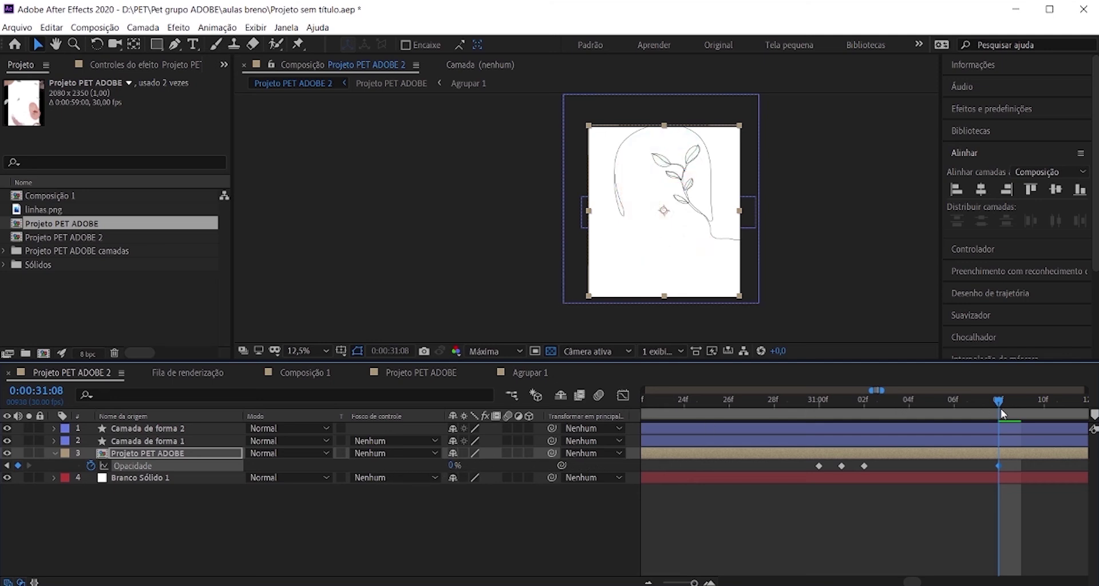
pyautogui.moveTo(1000, 408); pyautogui.dragTo(1021, 407)
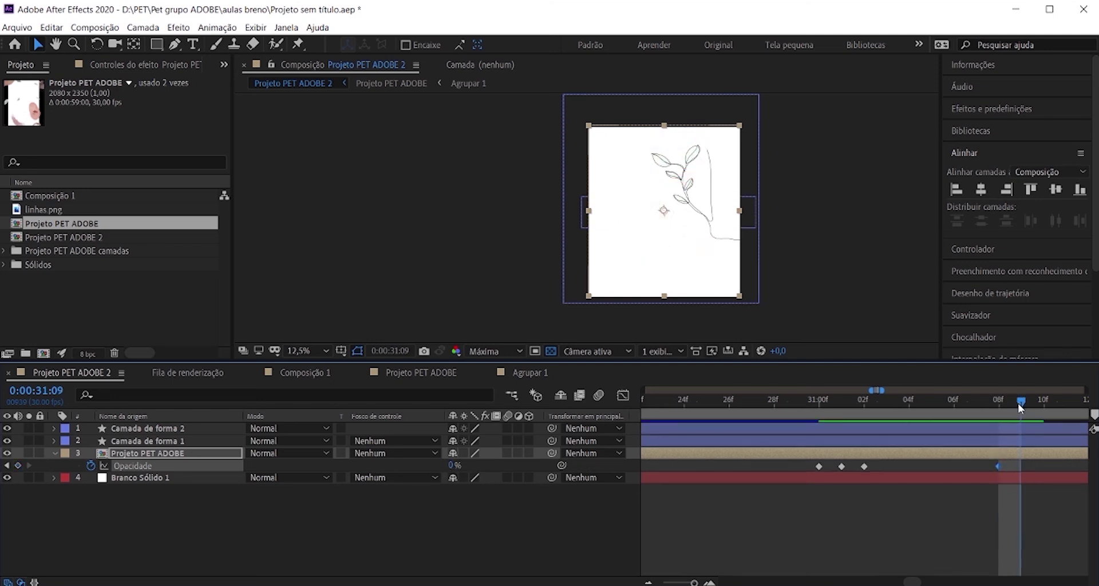
pyautogui.click(455, 466)
pyautogui.write('100')
pyautogui.press('Return')
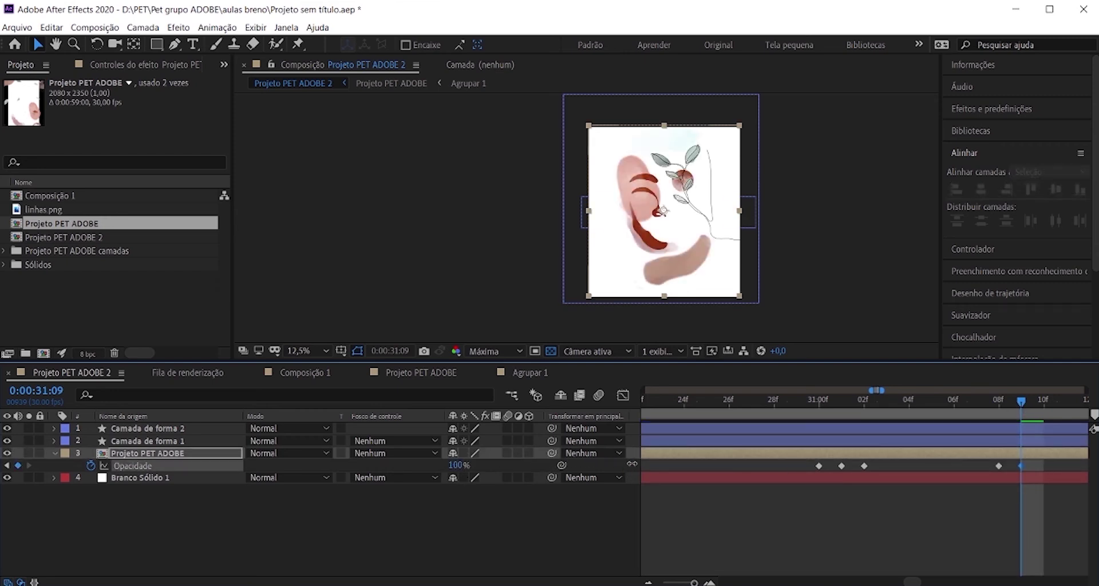
pyautogui.moveTo(1022, 408); pyautogui.dragTo(1057, 414)
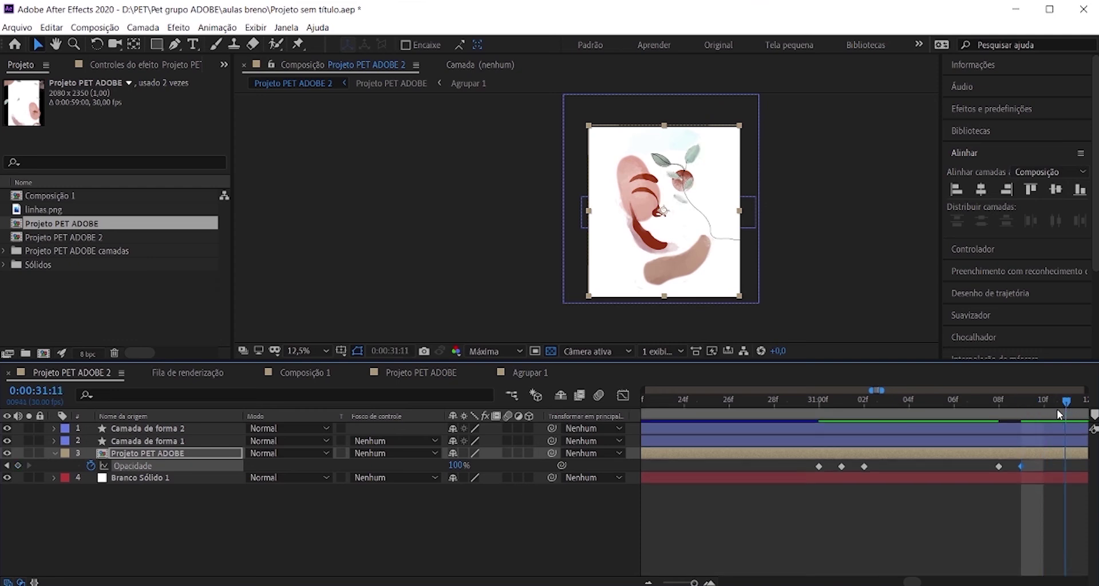
pyautogui.scroll(-2, 922, 487)
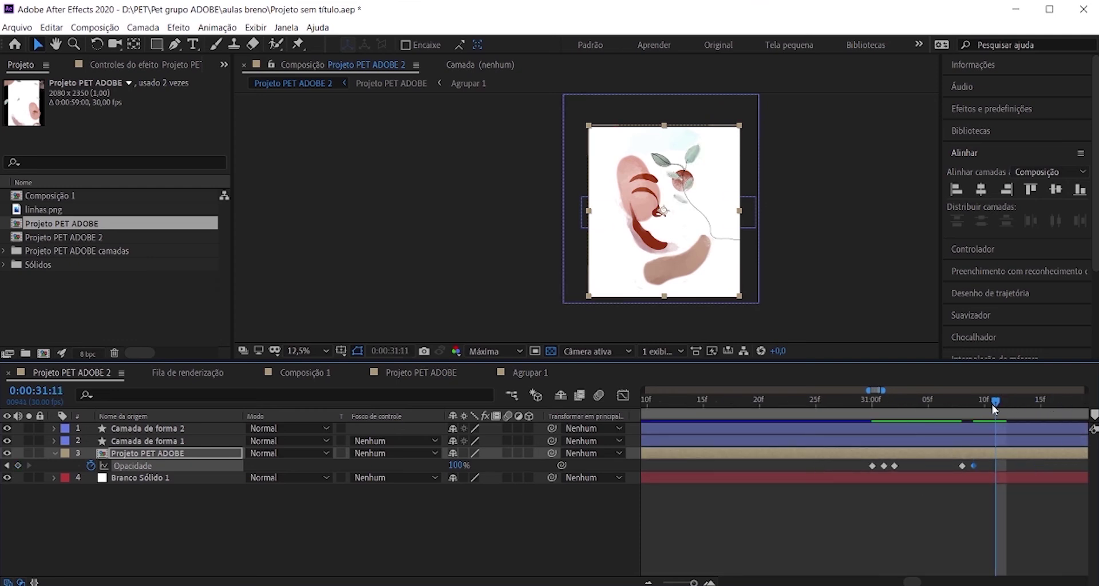
pyautogui.moveTo(994, 407); pyautogui.dragTo(985, 407)
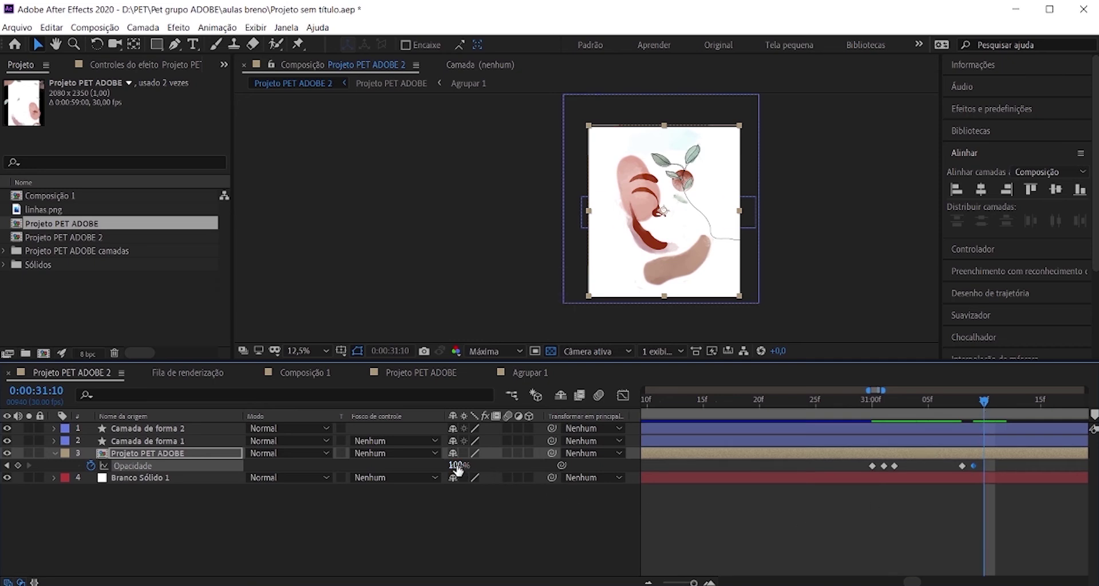
pyautogui.moveTo(457, 468); pyautogui.dragTo(506, 474)
pyautogui.moveTo(610, 483); pyautogui.dragTo(342, 474)
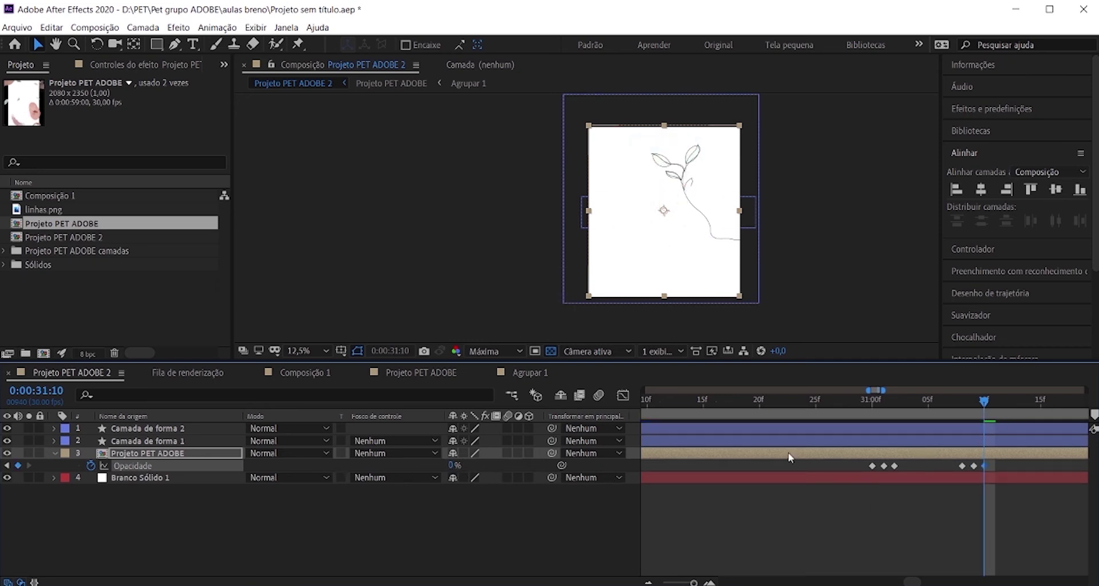
# Preview the two flashes from 0:00:29:24 and scrub through their keyframes to 0:00:31:13.
pyautogui.moveTo(985, 402); pyautogui.dragTo(839, 419)
pyautogui.press('space')
pyautogui.press('space')
pyautogui.scroll(-2, 905, 458)
pyautogui.click(796, 402)
pyautogui.press('space')
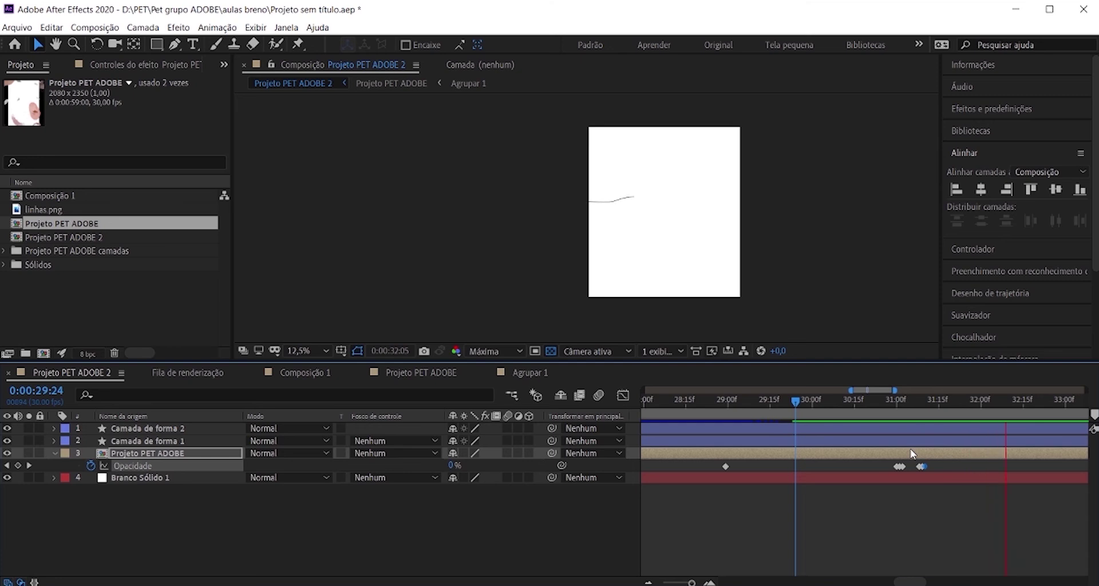
pyautogui.press('space')
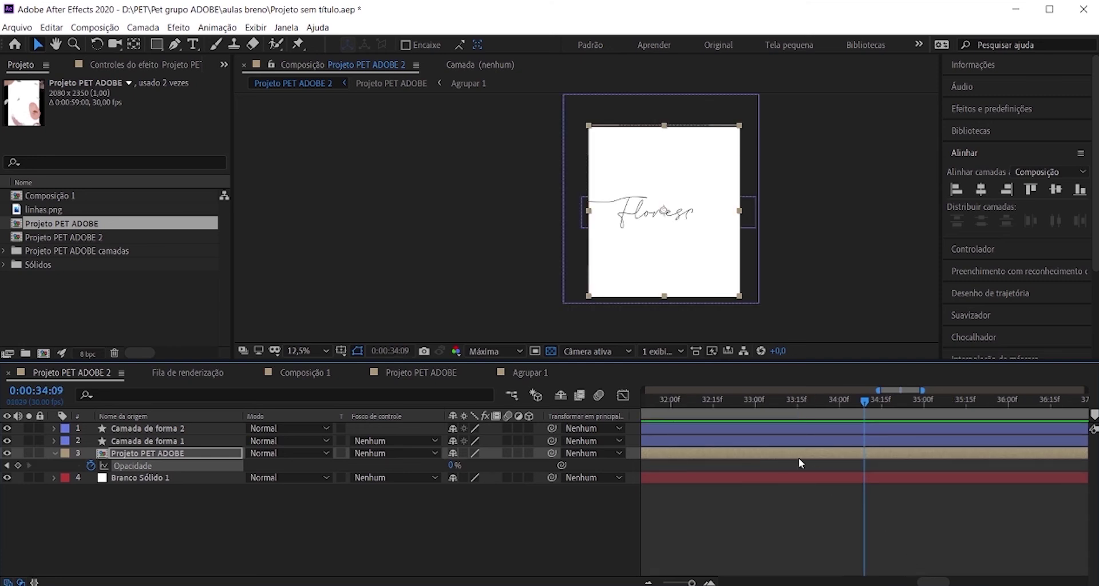
pyautogui.hscroll(-3, 864, 447)
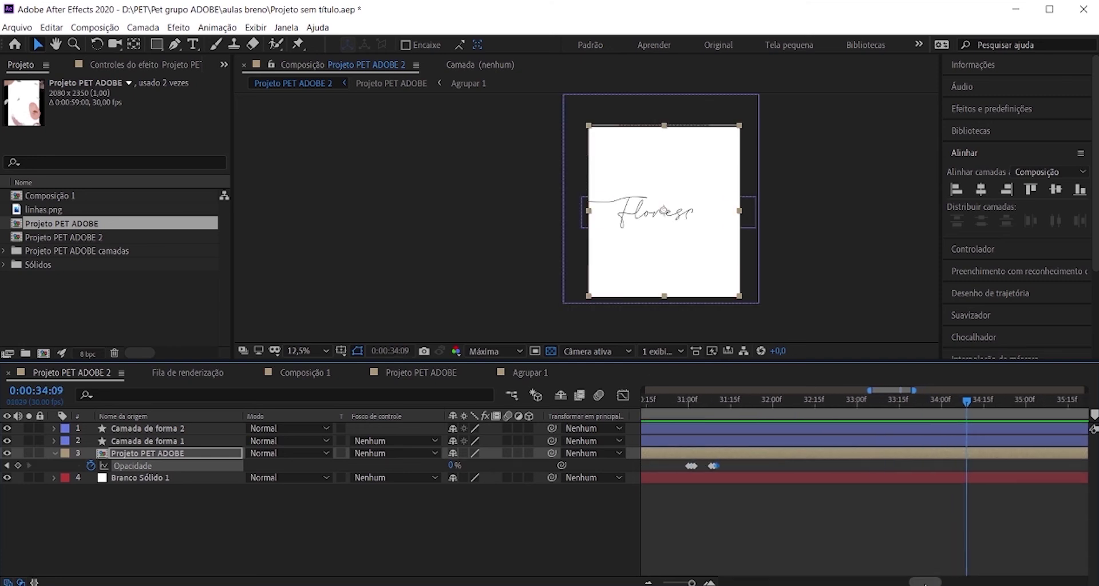
pyautogui.click(812, 405)
pyautogui.moveTo(811, 405); pyautogui.dragTo(786, 408)
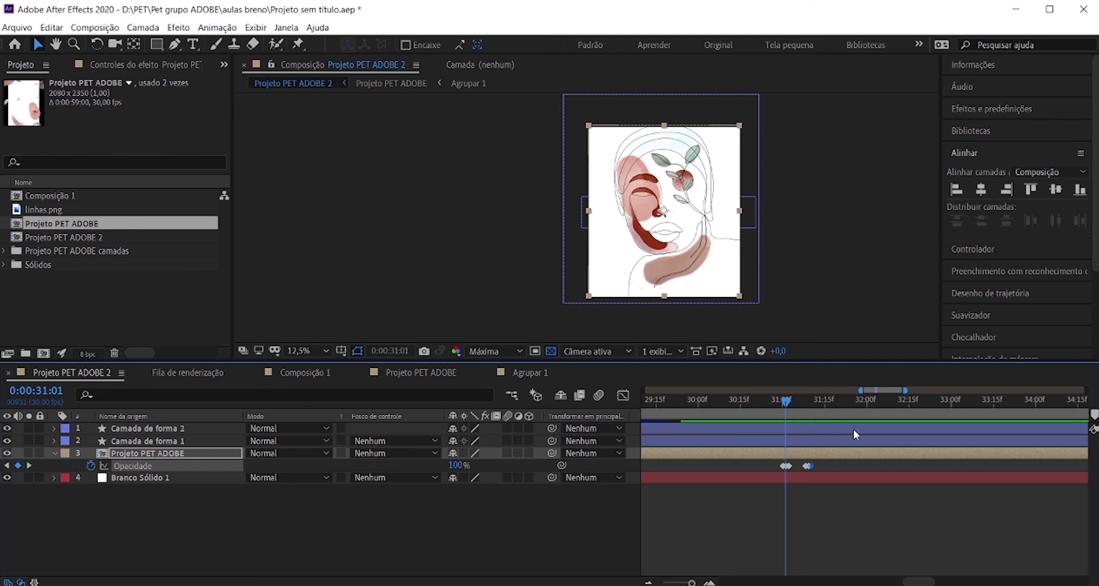
pyautogui.moveTo(919, 582); pyautogui.dragTo(926, 581)
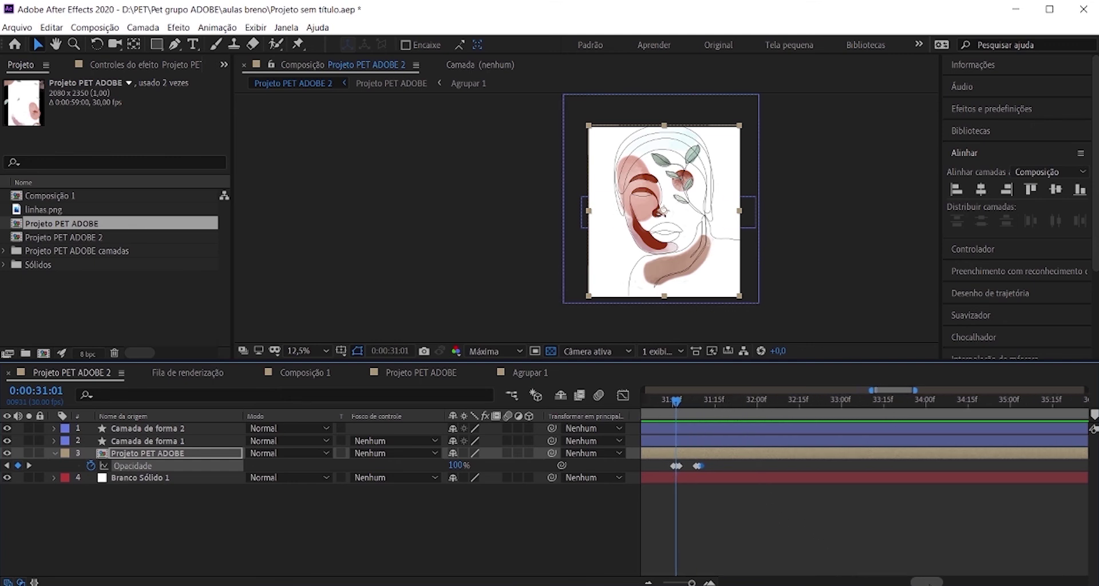
pyautogui.moveTo(677, 404); pyautogui.dragTo(709, 407)
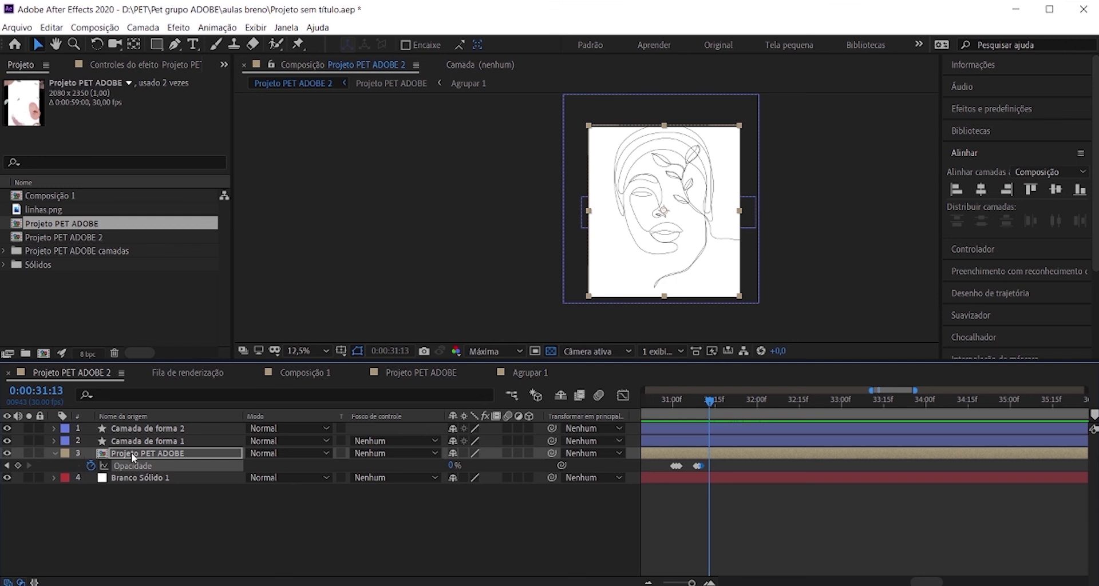
# Copy the layers Folha 1 to Folha 5 from the Agrupar 1 composition into Projeto PET ADOBE 2.
pyautogui.click(451, 509)
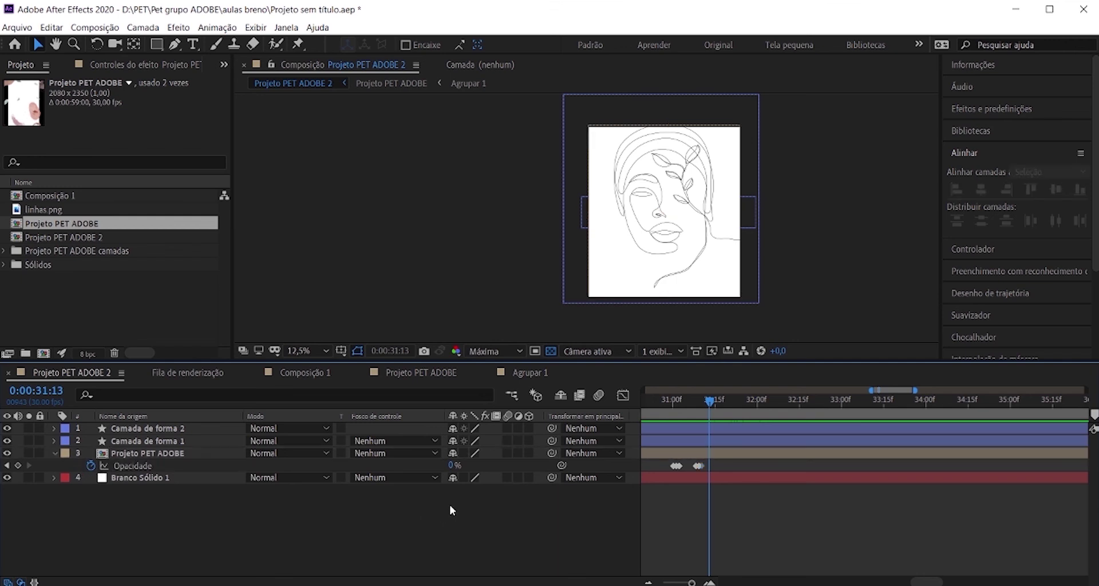
pyautogui.click(521, 373)
pyautogui.scroll(1, 147, 472)
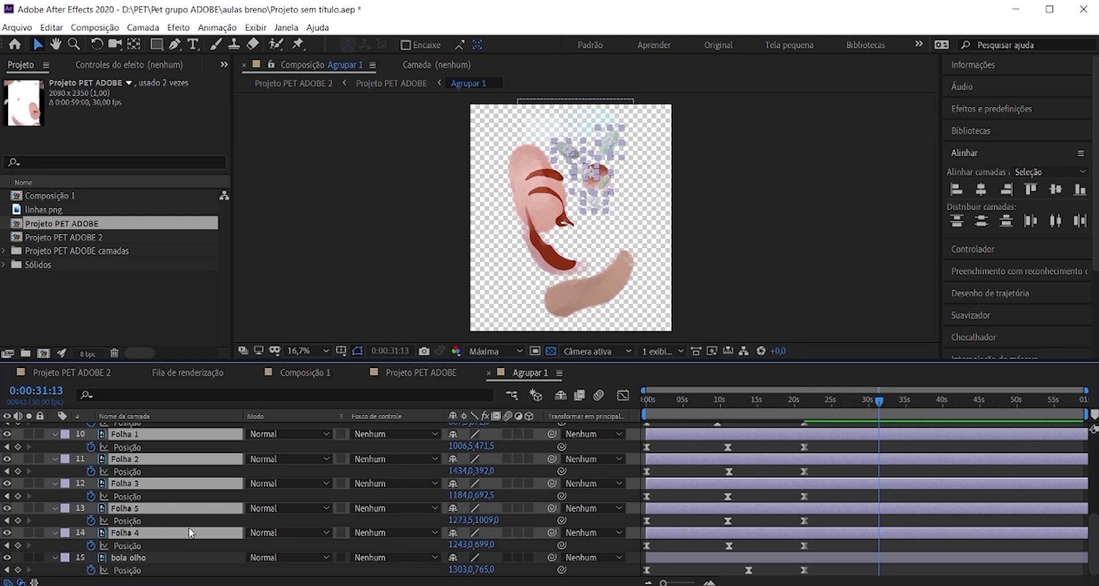
pyautogui.click(86, 372)
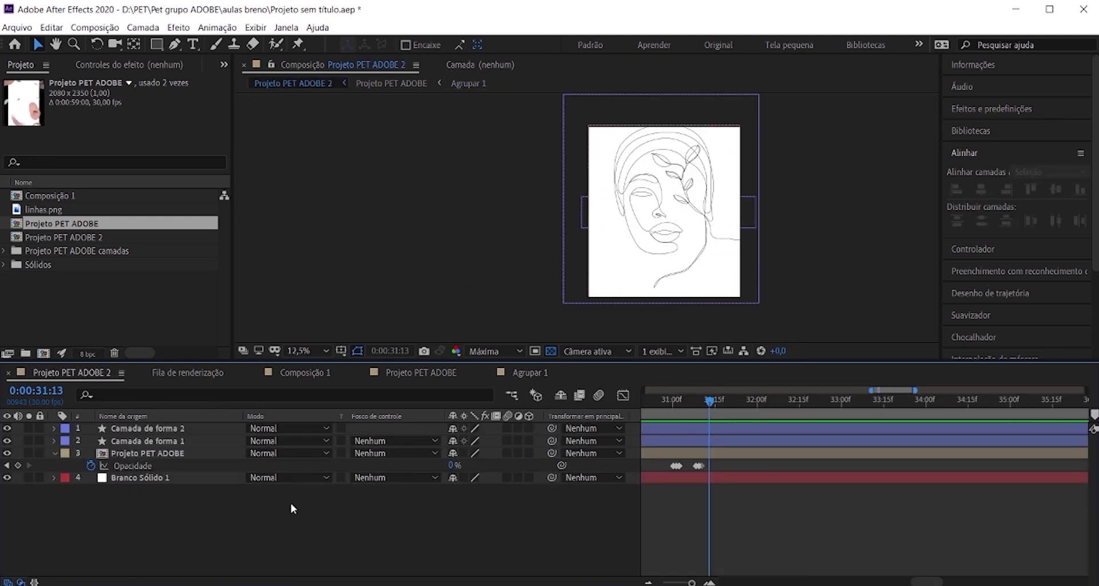
pyautogui.hotkey('ctrl', 'v')
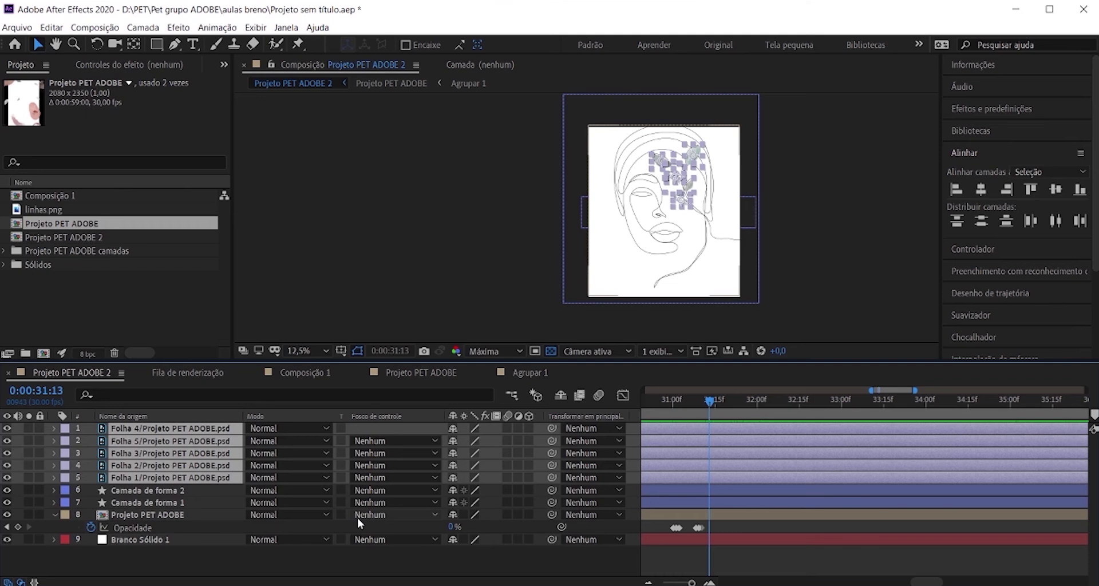
pyautogui.click(369, 558)
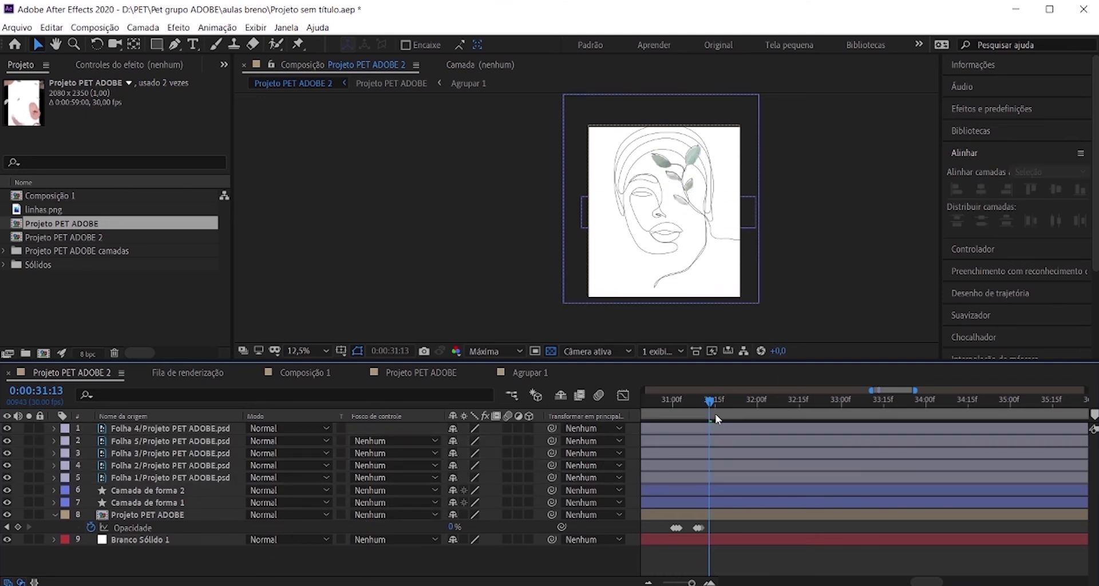
# Move the current time to 0:00:32:01 and delete all Position keyframes from the five pasted Folha layers.
pyautogui.click(655, 480)
pyautogui.moveTo(712, 404); pyautogui.dragTo(914, 419)
pyautogui.moveTo(864, 424); pyautogui.dragTo(762, 441)
pyautogui.click(777, 430)
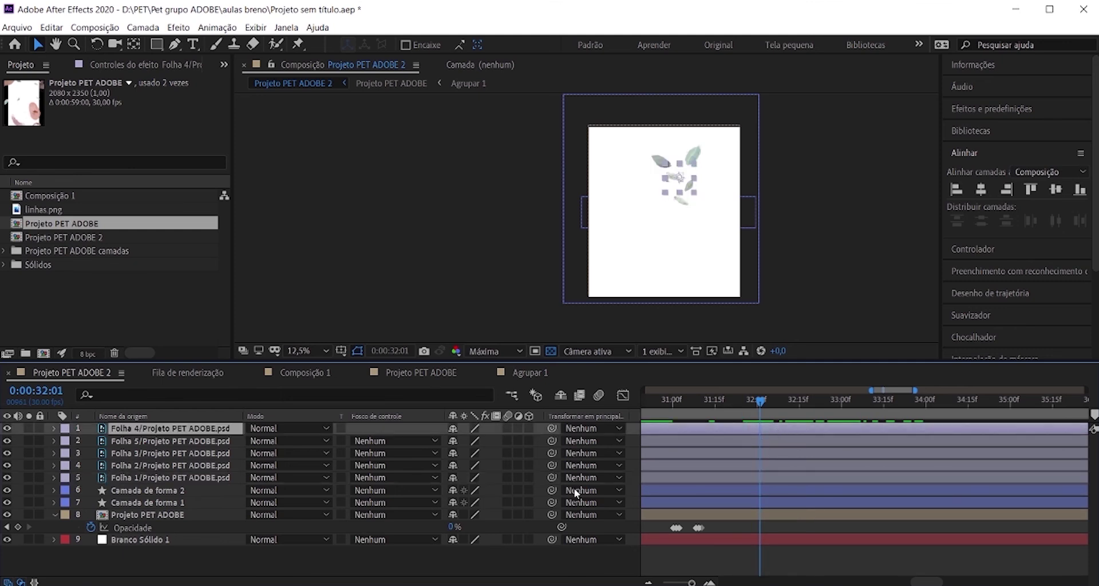
pyautogui.keyDown('shift'); pyautogui.click(169, 478); pyautogui.keyUp('shift')
pyautogui.press('p')
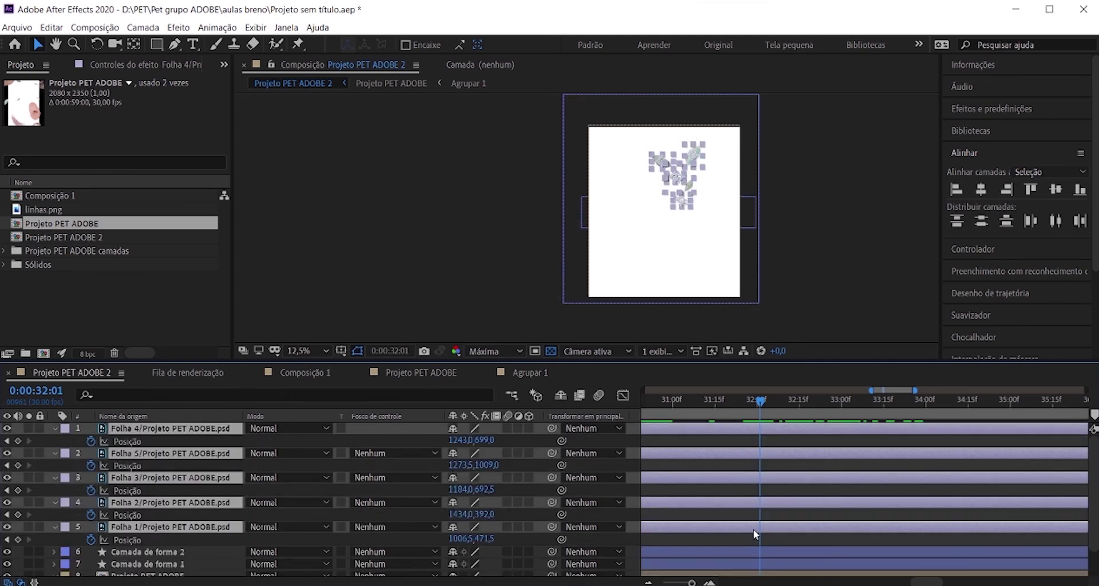
pyautogui.moveTo(923, 583); pyautogui.dragTo(735, 582)
pyautogui.press('-')
pyautogui.press('-')
pyautogui.press('-')
pyautogui.press('-')
pyautogui.press('-')
pyautogui.press('-')
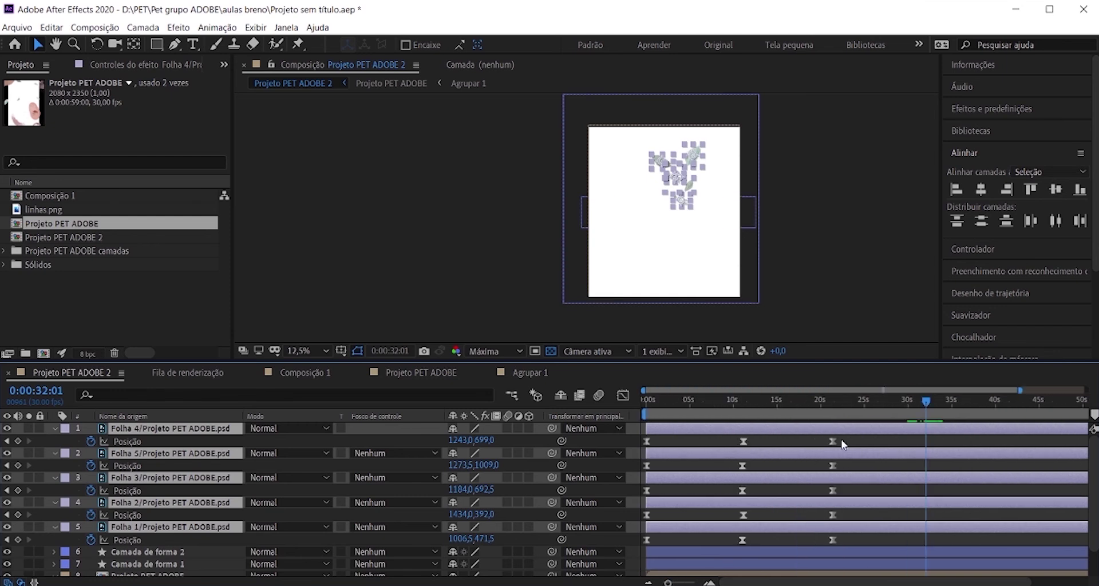
pyautogui.moveTo(841, 444); pyautogui.dragTo(643, 544)
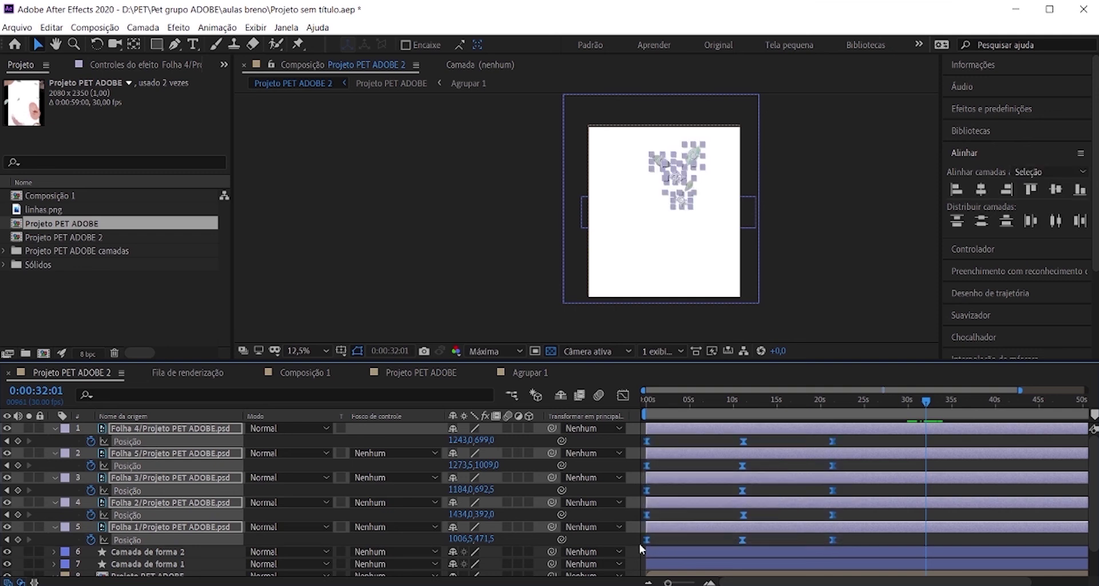
pyautogui.press('Delete')
pyautogui.press('-')
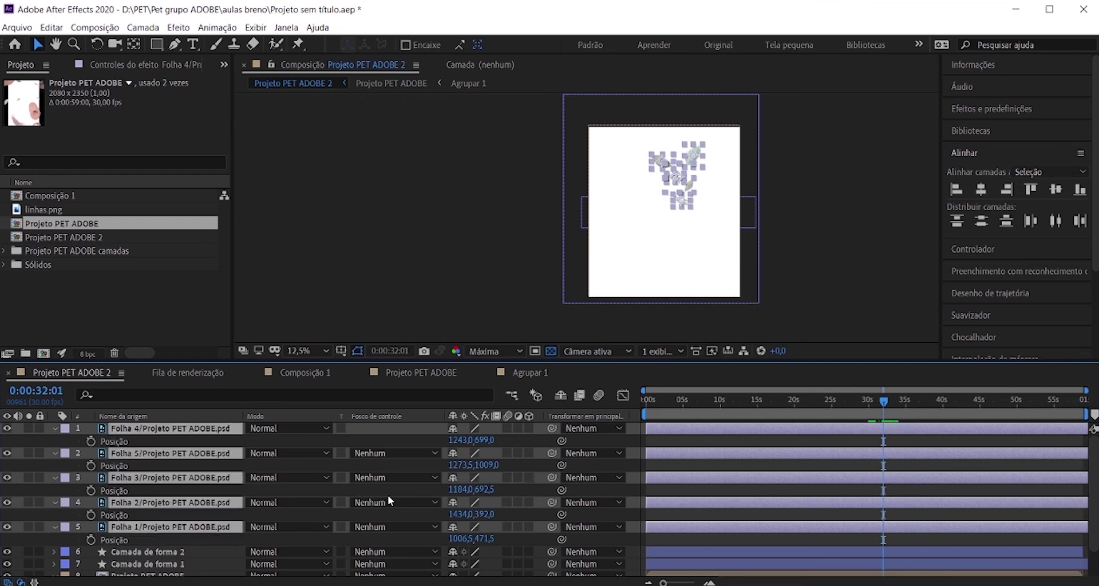
# Trim the start of the five Folha layers to 0:00:32:01.
pyautogui.press('u')
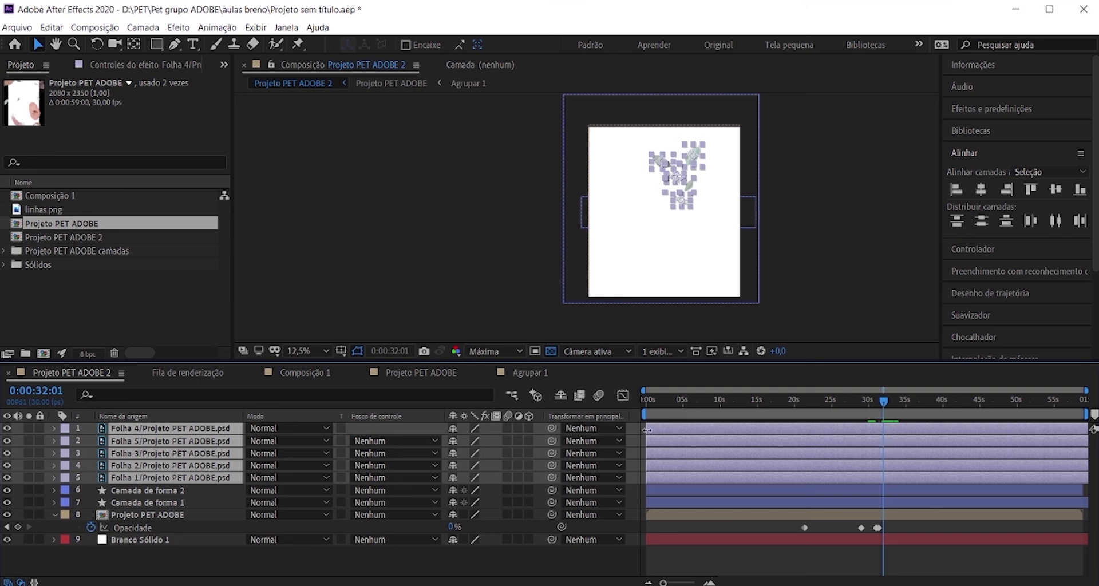
pyautogui.moveTo(647, 430); pyautogui.dragTo(883, 458)
pyautogui.press('=')
pyautogui.press('=')
pyautogui.press('=')
pyautogui.press('=')
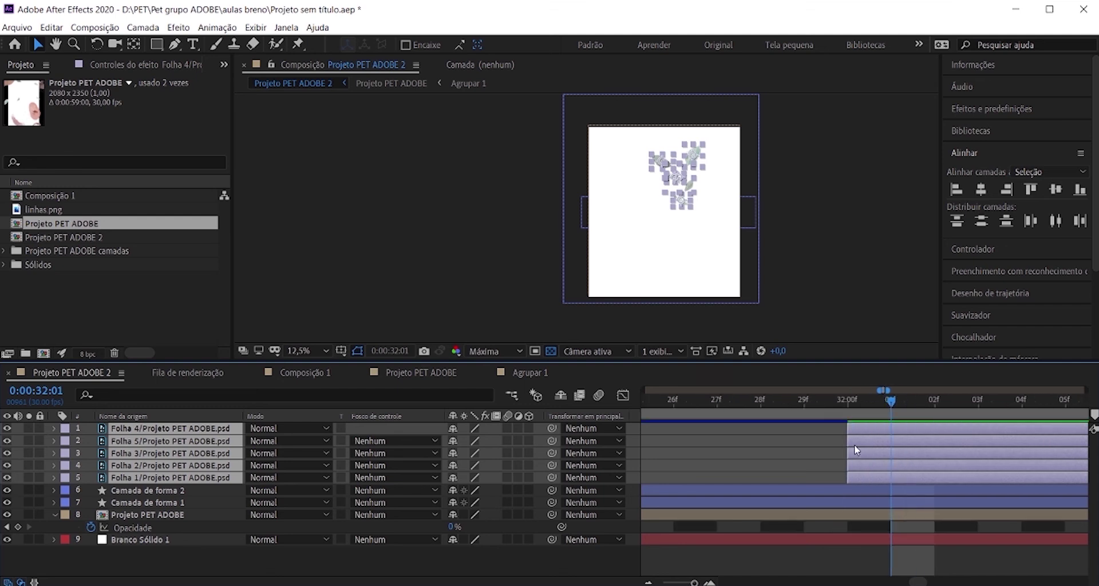
pyautogui.moveTo(857, 446); pyautogui.dragTo(877, 447)
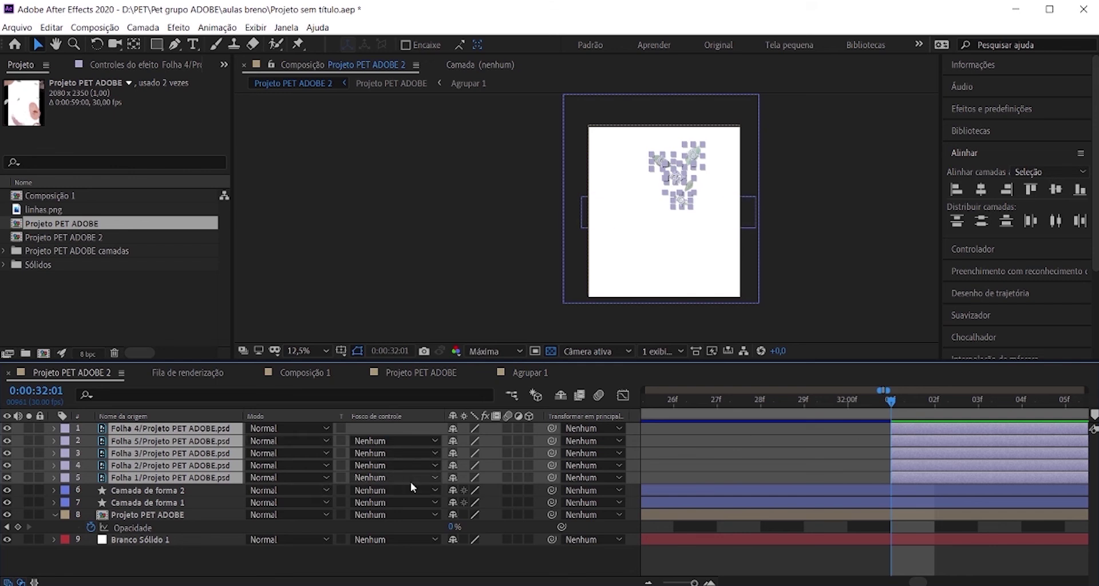
# Move Folha 2, 4 and 5 above the canvas, Folha 3 past its right edge and Folha 1 to its upper-left corner.
pyautogui.press('p')
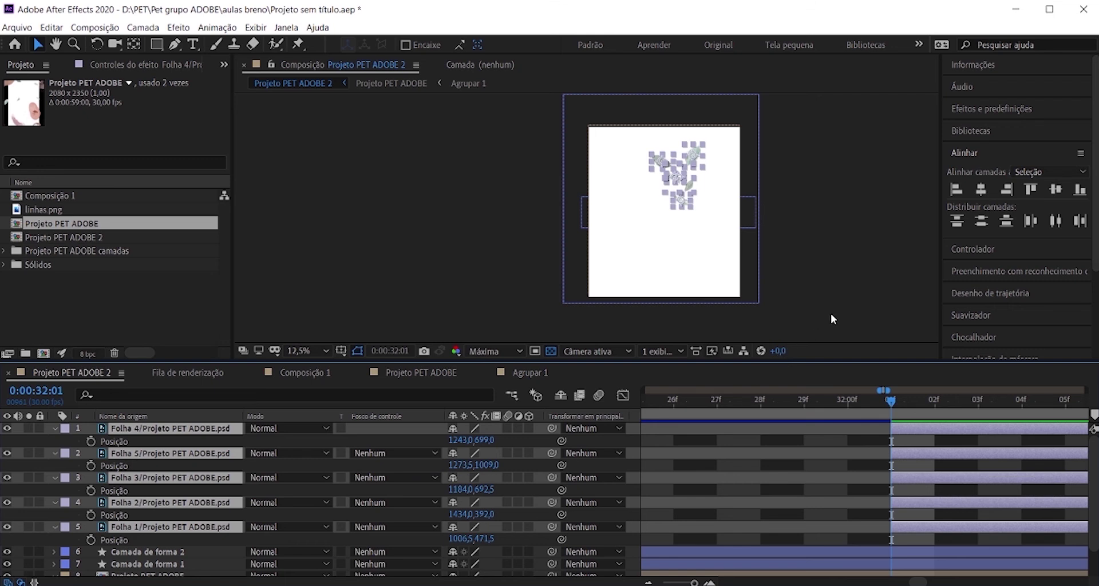
pyautogui.click(854, 484)
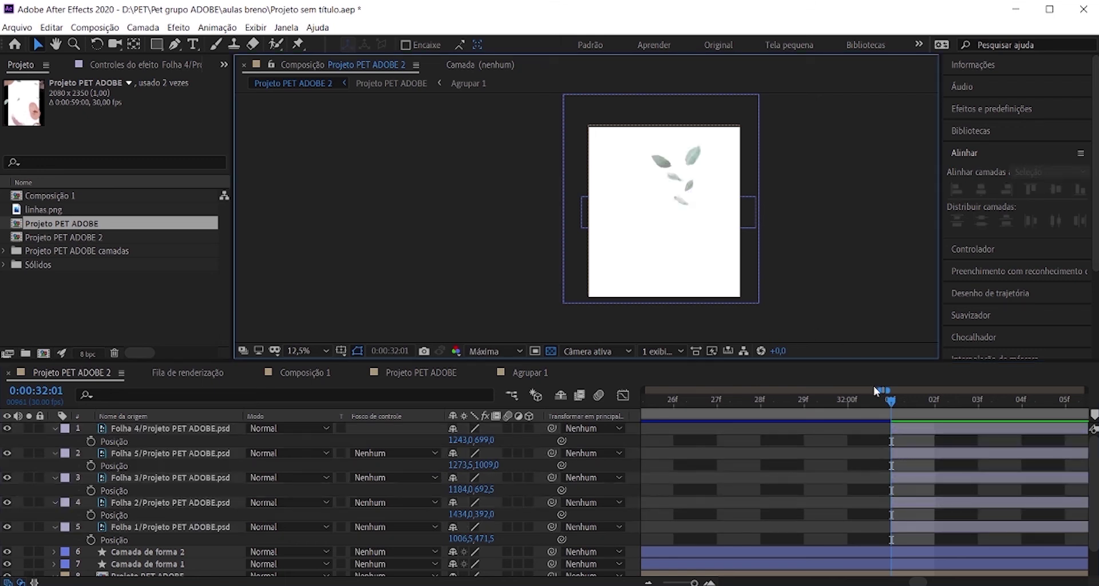
pyautogui.click(905, 428)
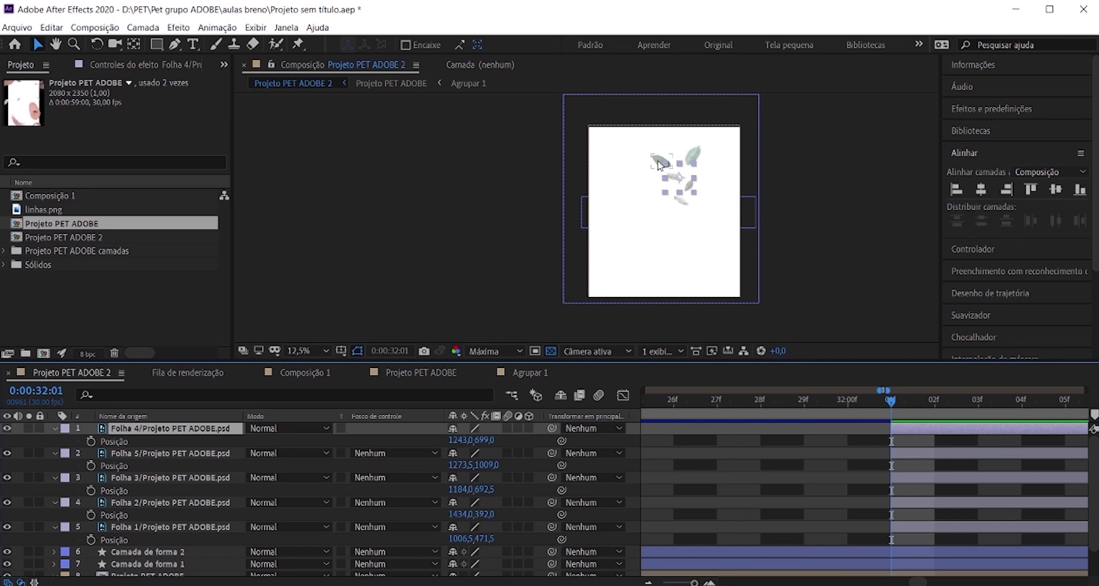
pyautogui.moveTo(658, 165); pyautogui.dragTo(596, 129)
pyautogui.moveTo(694, 157); pyautogui.dragTo(725, 112)
pyautogui.moveTo(690, 191); pyautogui.dragTo(658, 118)
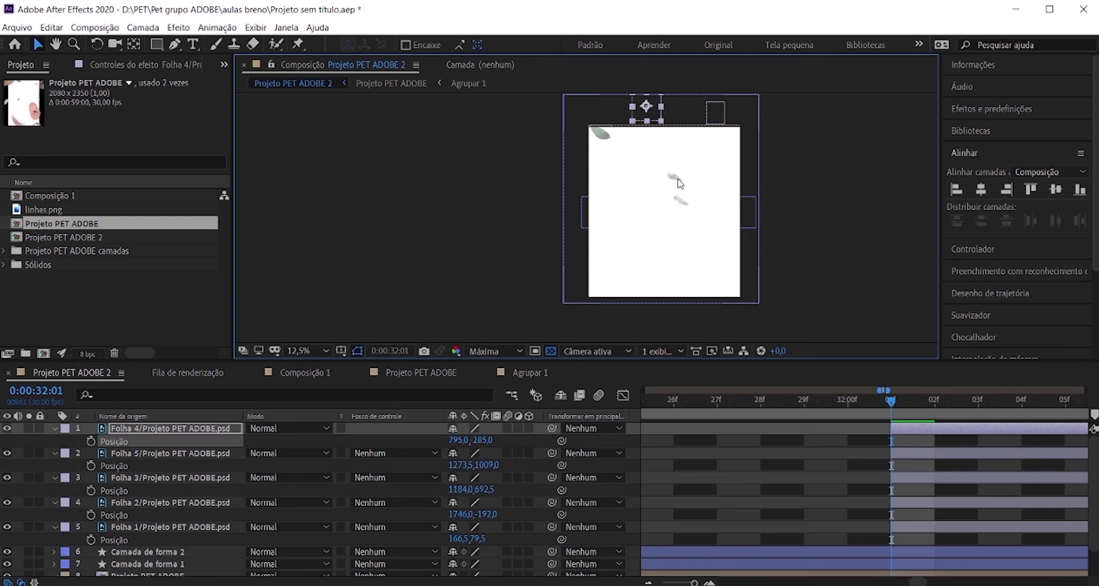
pyautogui.moveTo(675, 177); pyautogui.dragTo(747, 166)
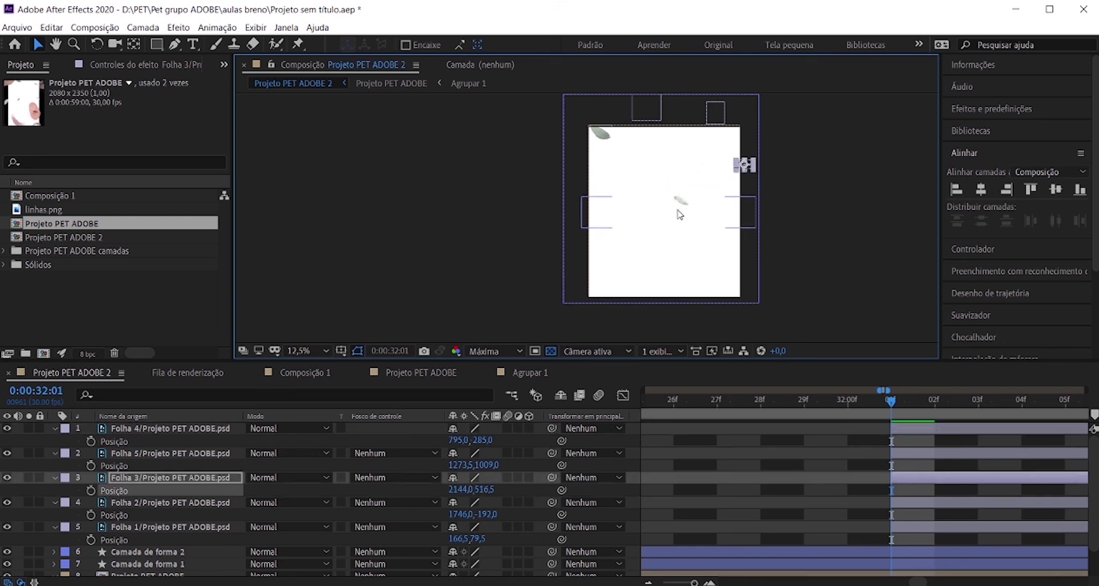
pyautogui.moveTo(682, 196); pyautogui.dragTo(691, 99)
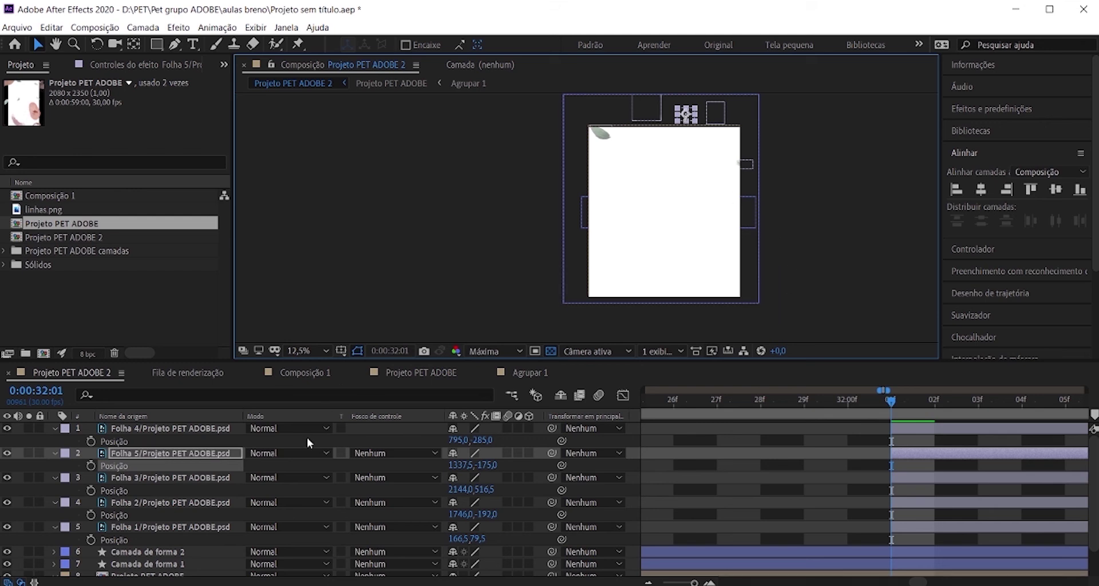
# Enable Position keyframing on all five Folha layers at 0:00:32:01.
pyautogui.click(90, 442)
pyautogui.click(90, 465)
pyautogui.click(91, 490)
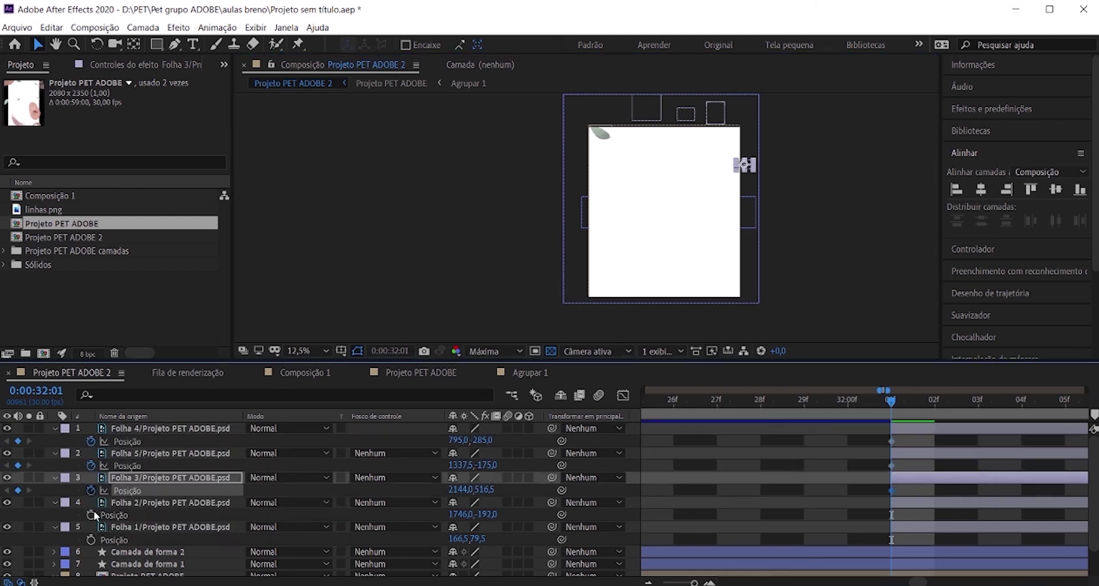
pyautogui.click(90, 515)
pyautogui.click(90, 539)
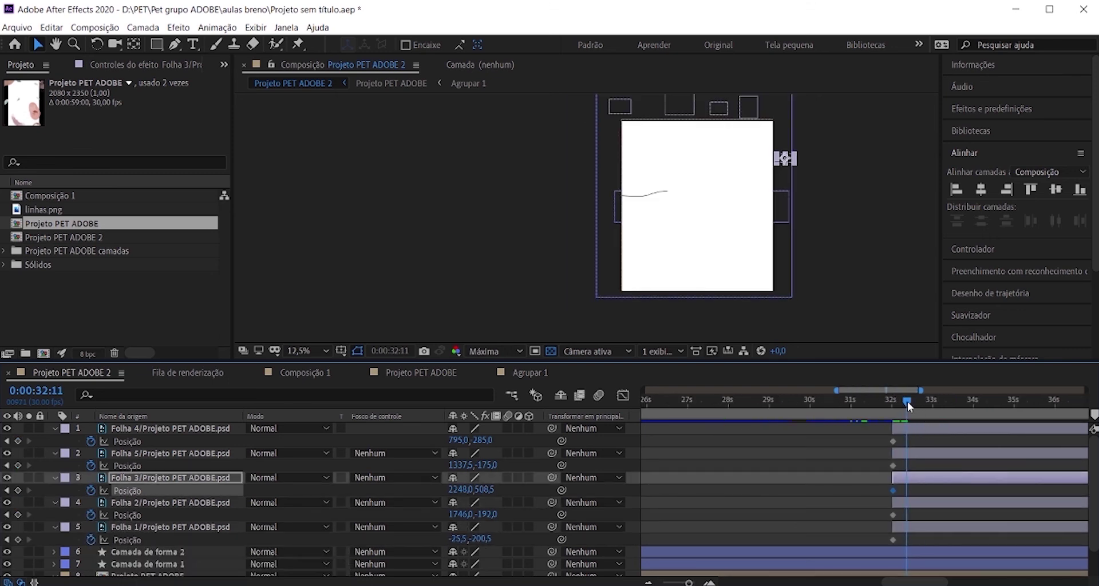
# At 0:00:37:21, keyframe the leaves' end positions: Folha 3, 4 and 5 below the canvas, Folha 1 at its lower-right edge and Folha 2 past its lower-left corner.
pyautogui.moveTo(908, 400); pyautogui.dragTo(1022, 416)
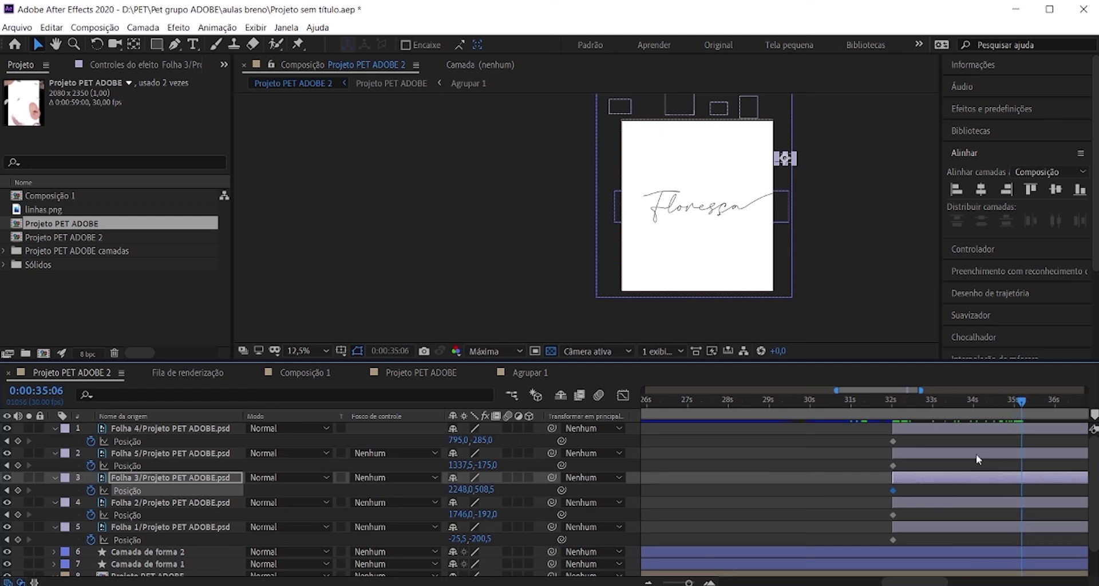
pyautogui.press('-')
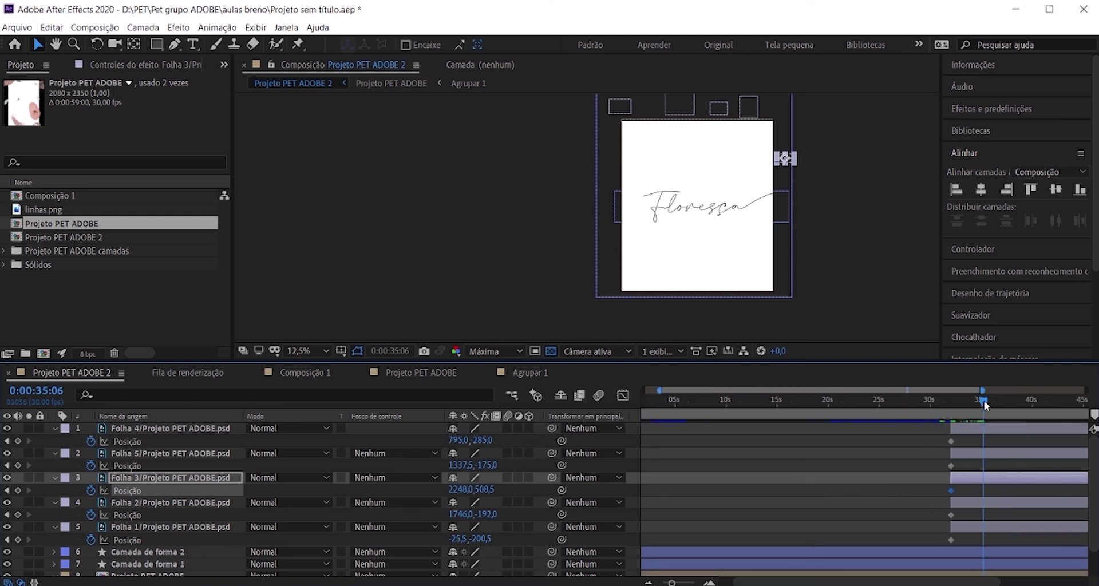
pyautogui.moveTo(984, 400); pyautogui.dragTo(1009, 401)
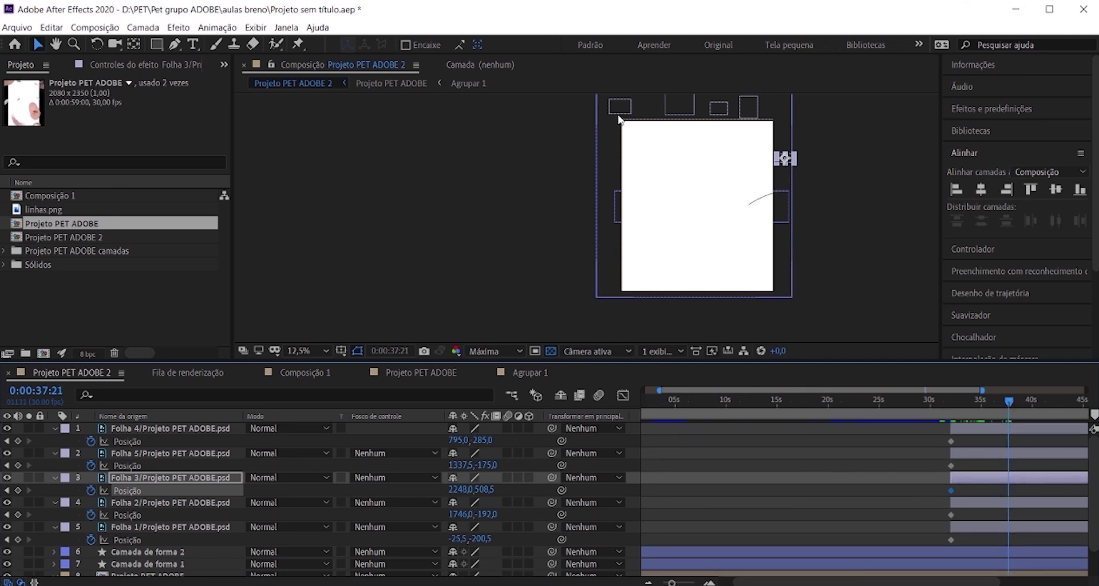
pyautogui.moveTo(621, 110); pyautogui.dragTo(758, 308)
pyautogui.moveTo(679, 107); pyautogui.dragTo(634, 310)
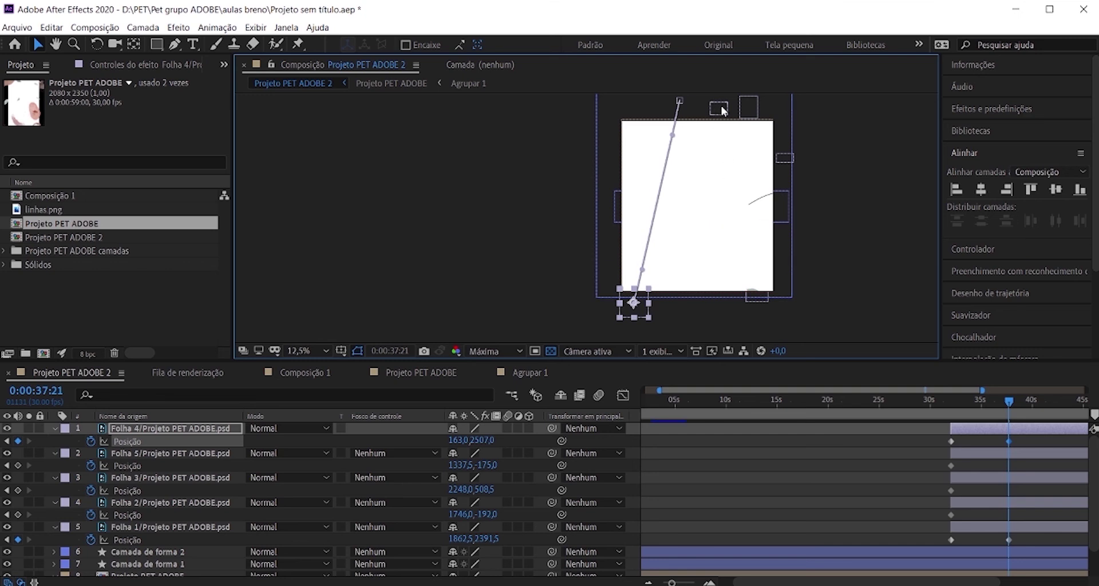
pyautogui.moveTo(723, 110); pyautogui.dragTo(682, 330)
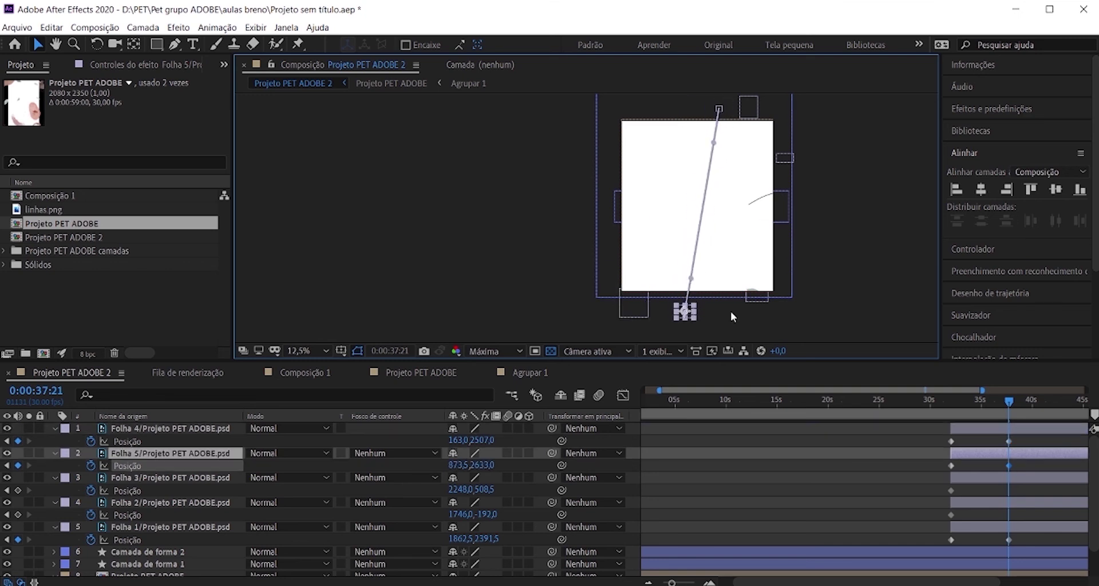
pyautogui.moveTo(748, 108); pyautogui.dragTo(590, 283)
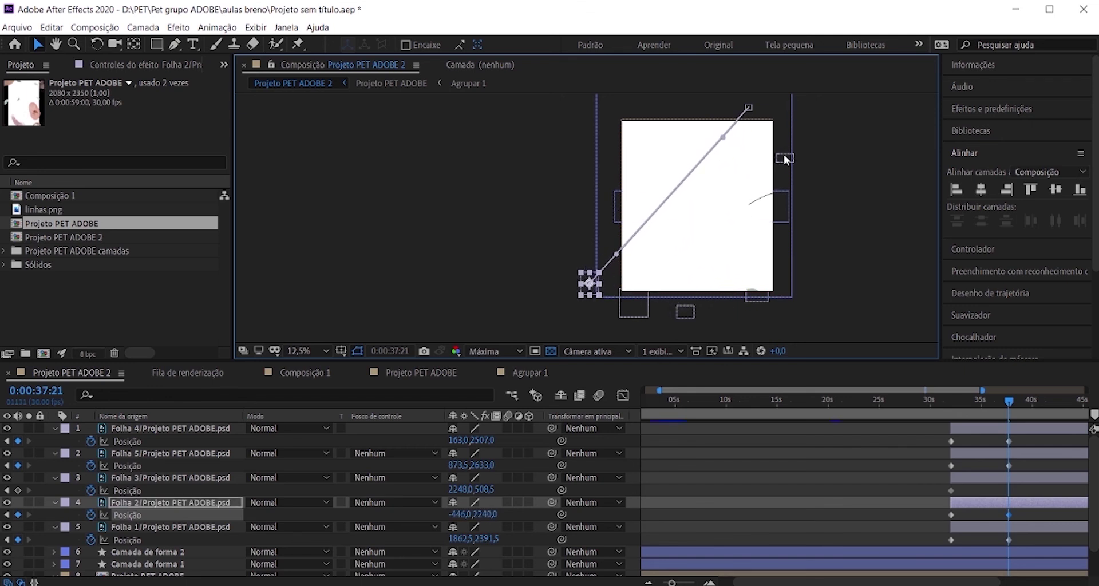
pyautogui.moveTo(784, 158); pyautogui.dragTo(698, 345)
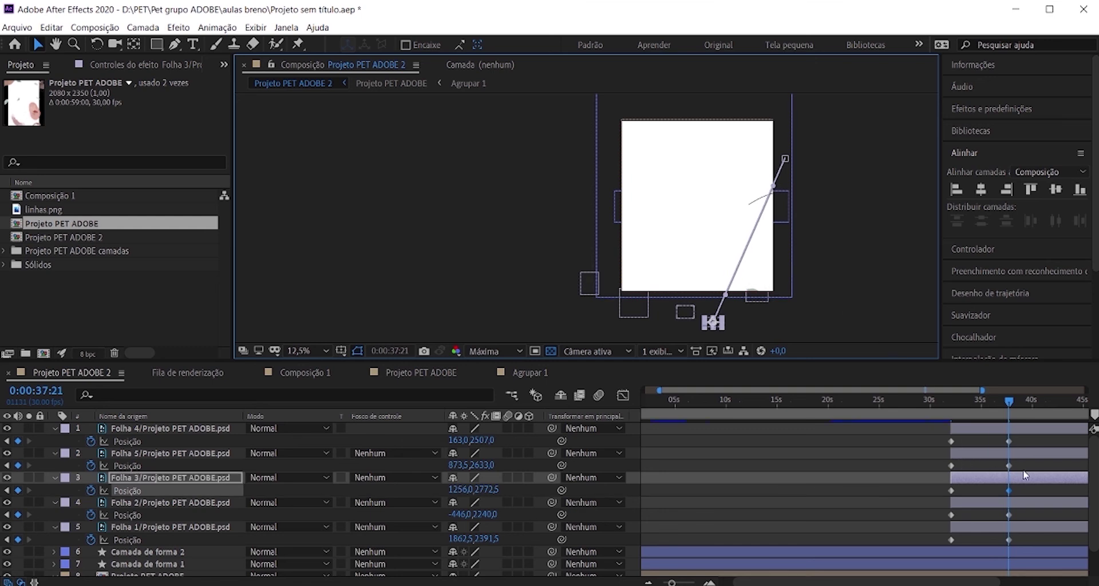
# Shift the end Position keyframes of all five Folha layers to 0:00:37:29.
pyautogui.scroll(5, 1025, 501)
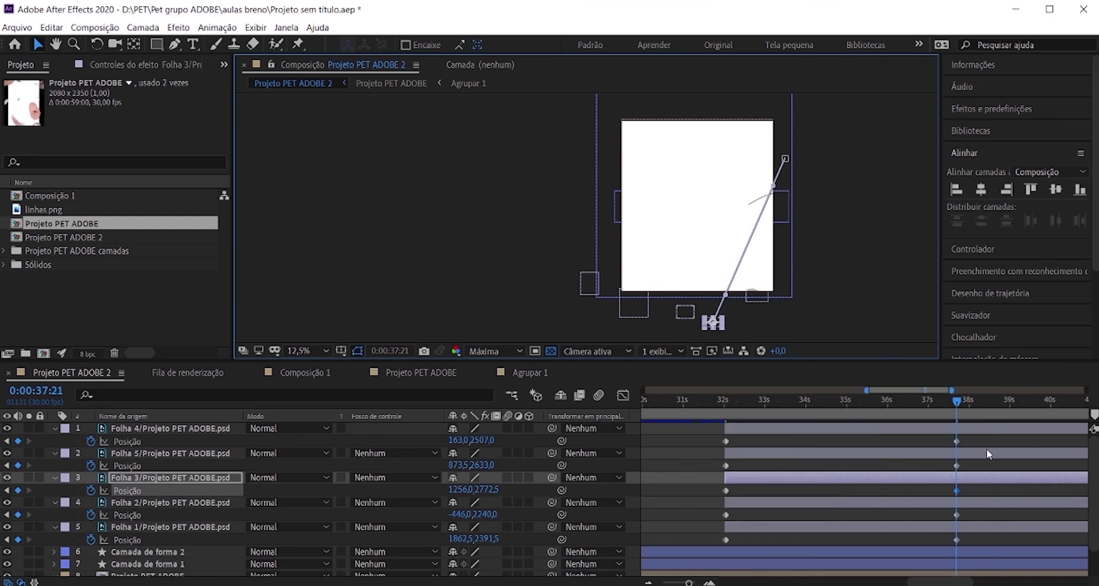
pyautogui.moveTo(956, 399); pyautogui.dragTo(968, 399)
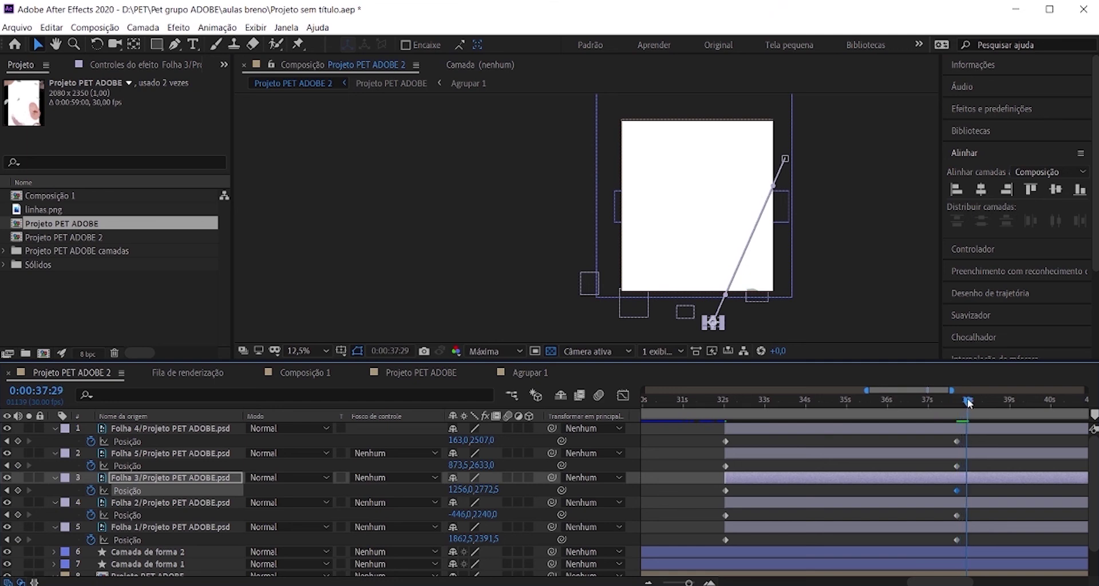
pyautogui.click(947, 436)
pyautogui.moveTo(959, 505); pyautogui.dragTo(966, 539)
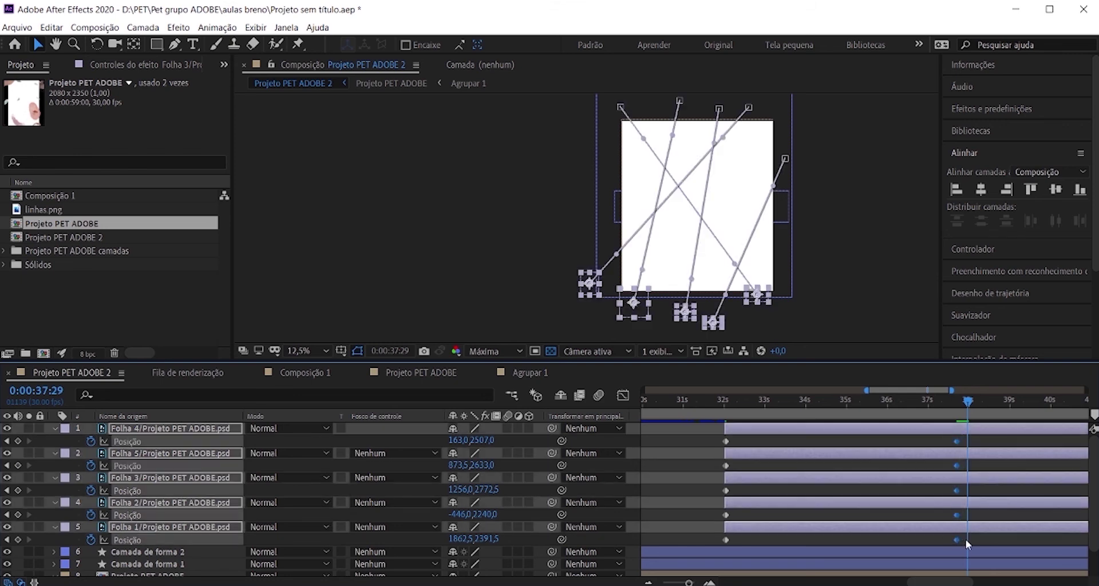
pyautogui.press('=')
pyautogui.moveTo(871, 444); pyautogui.dragTo(914, 448)
pyautogui.press('=')
pyautogui.press('-')
pyautogui.press('-')
pyautogui.press('-')
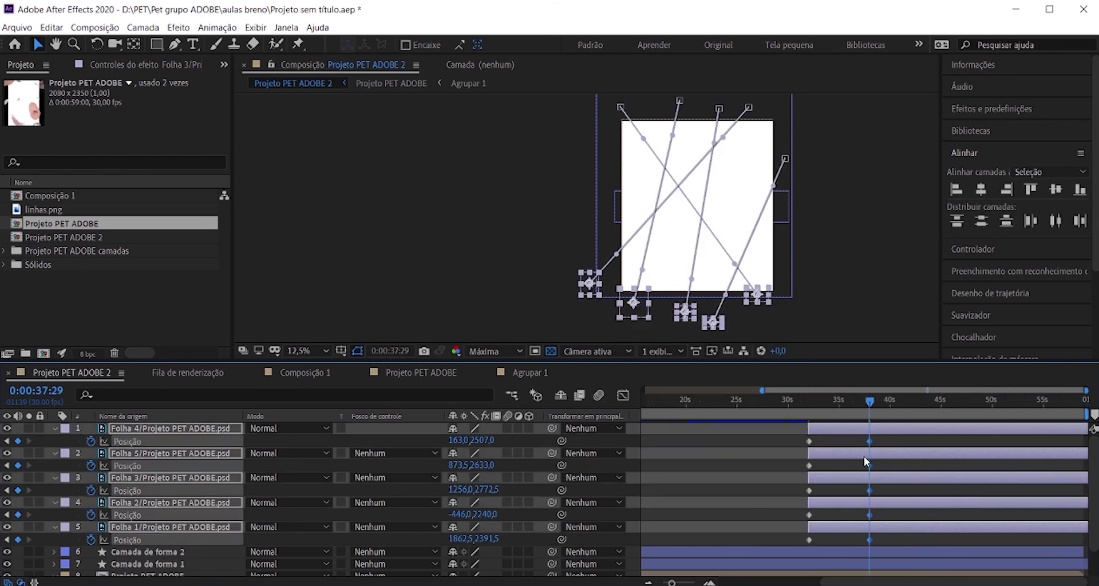
# Preview the falling leaves from 0:00:31:15.
pyautogui.click(880, 401)
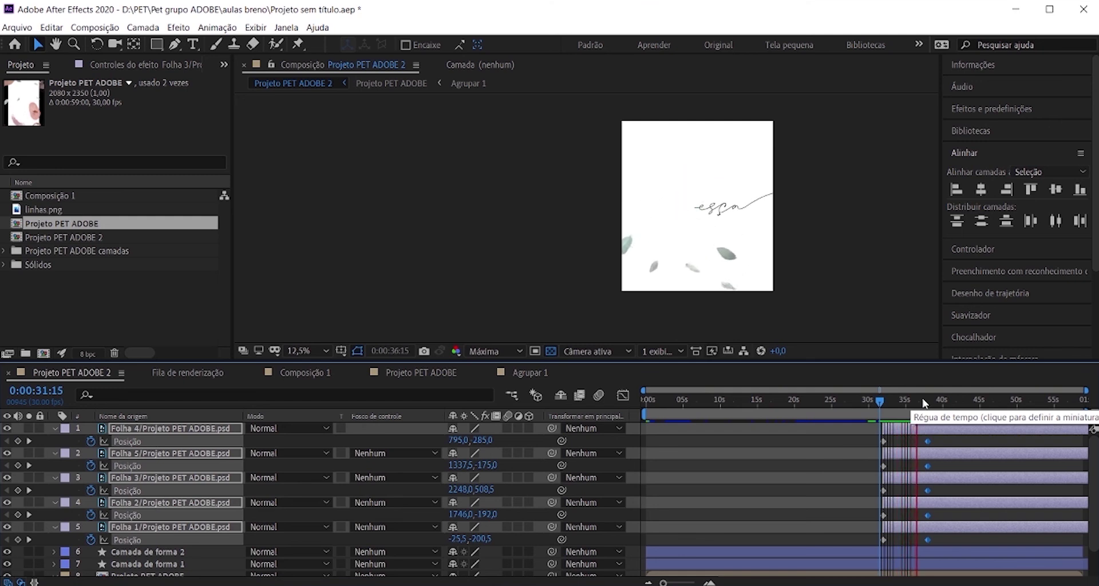
pyautogui.press('space')
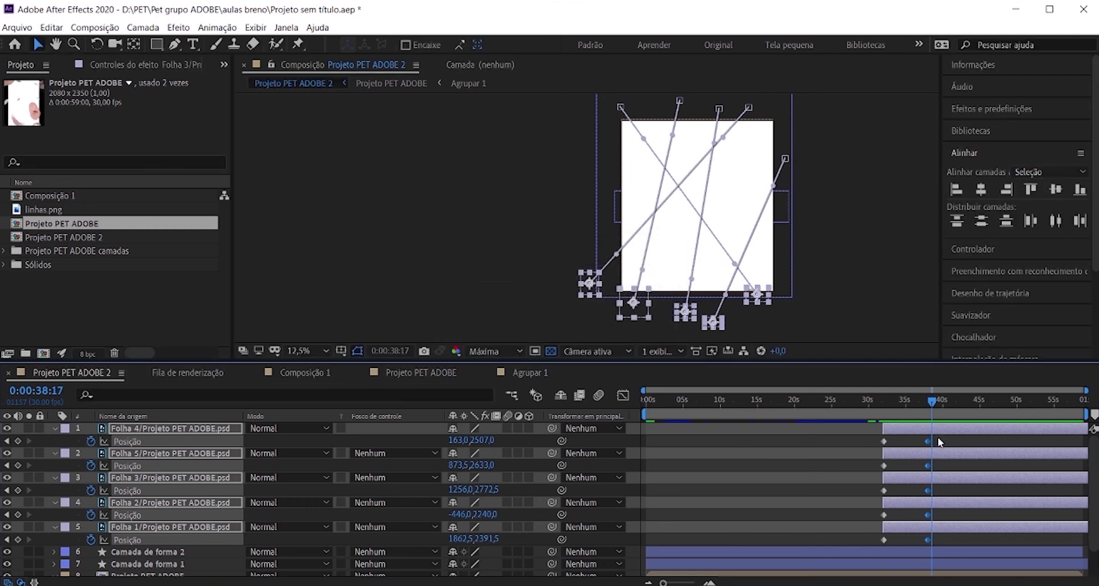
pyautogui.press('space')
# Apply Easy Ease (Atenuação simples) to all Position keyframes of the five Folha layers.
pyautogui.moveTo(943, 442); pyautogui.dragTo(878, 542)
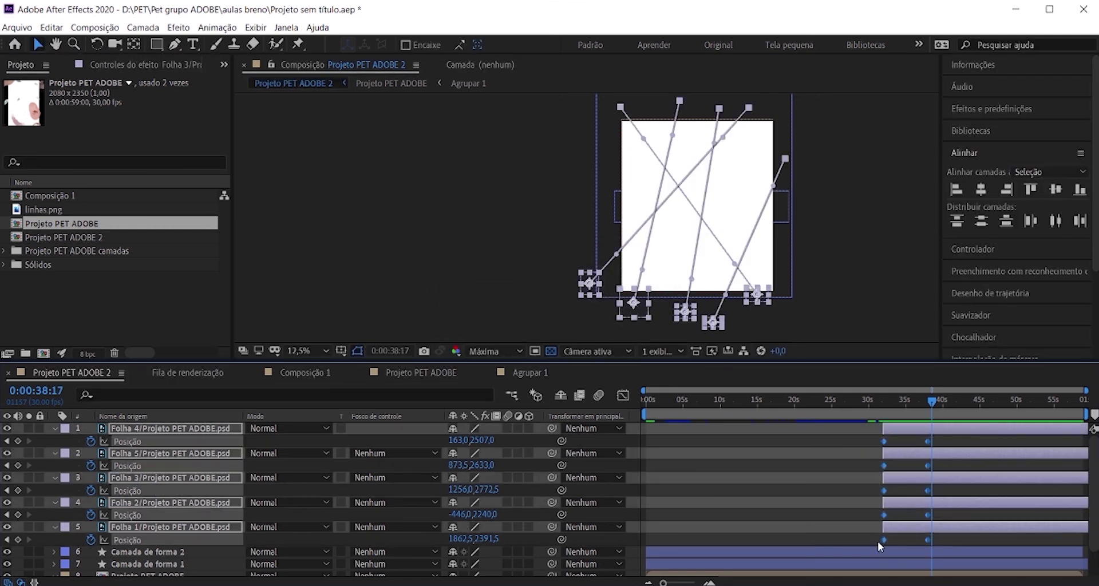
pyautogui.rightClick(884, 444)
pyautogui.moveTo(912, 440)
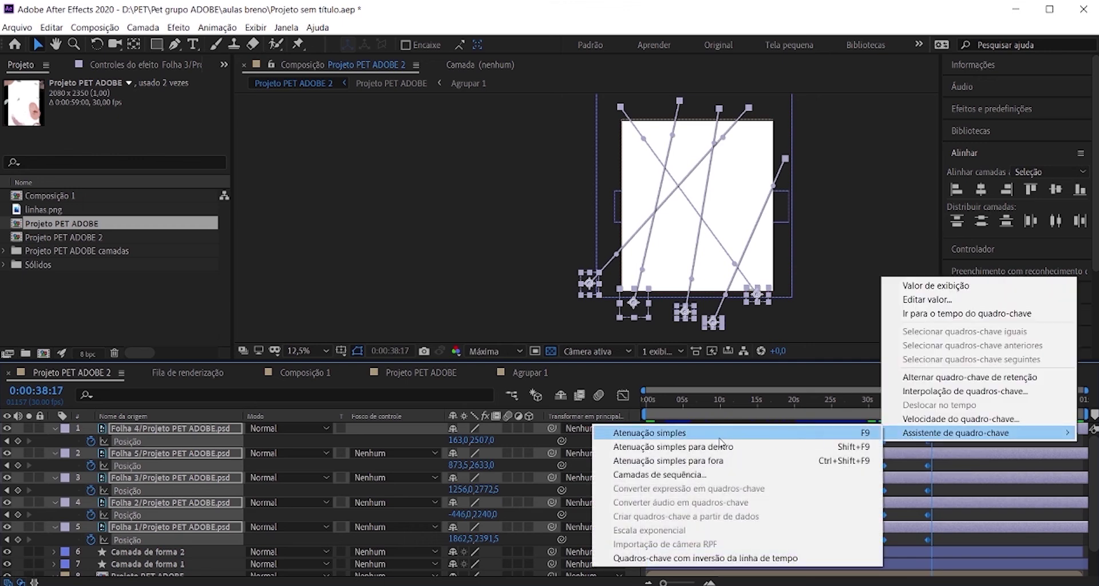
pyautogui.click(717, 438)
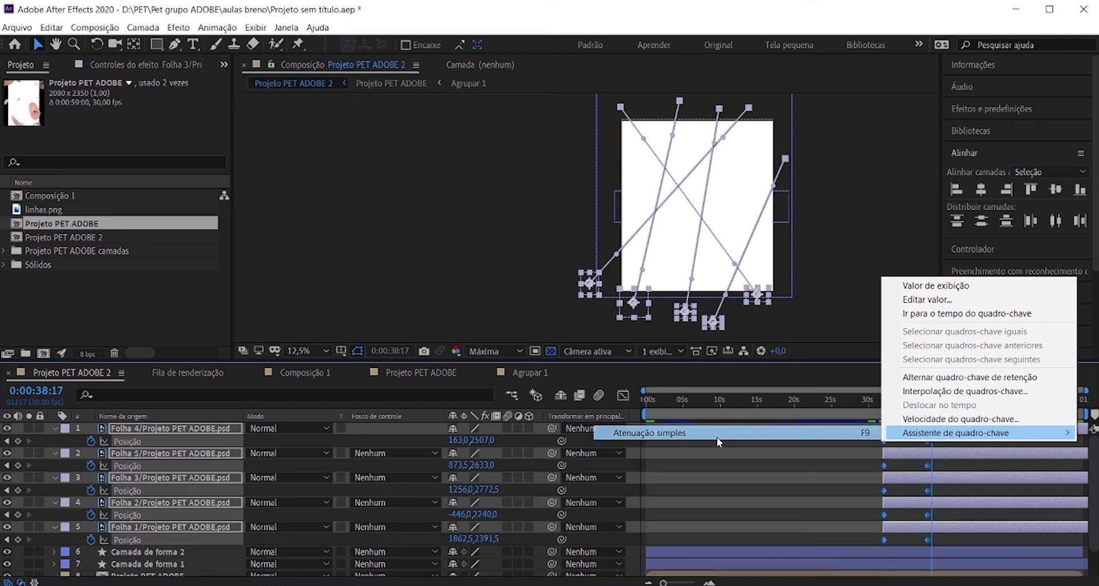
# Preview the eased leaf motion from 0:00:30:19.
pyautogui.moveTo(915, 404); pyautogui.dragTo(874, 404)
pyautogui.press('space')
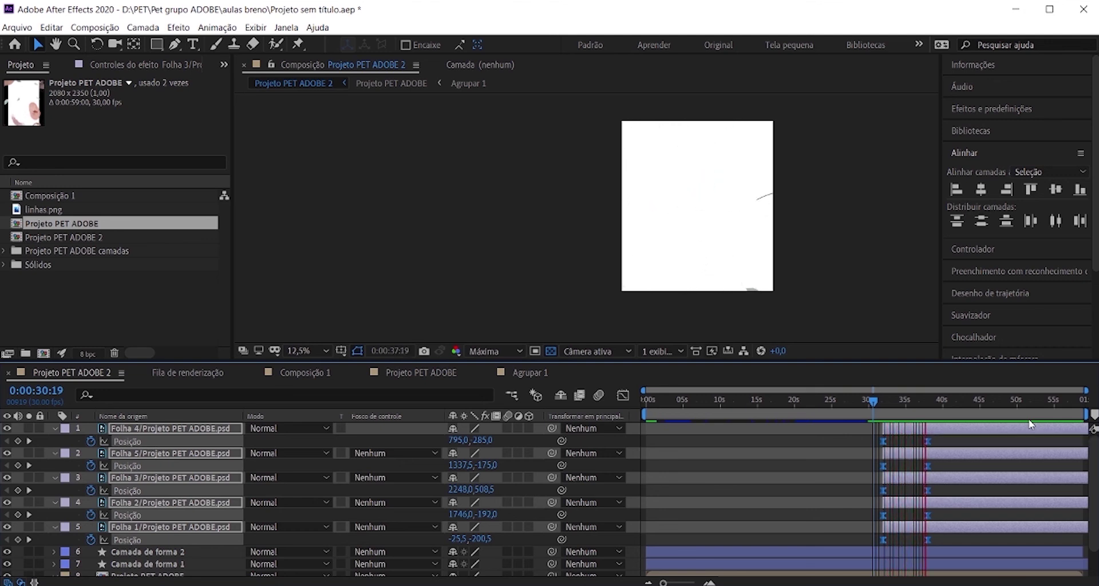
pyautogui.press('space')
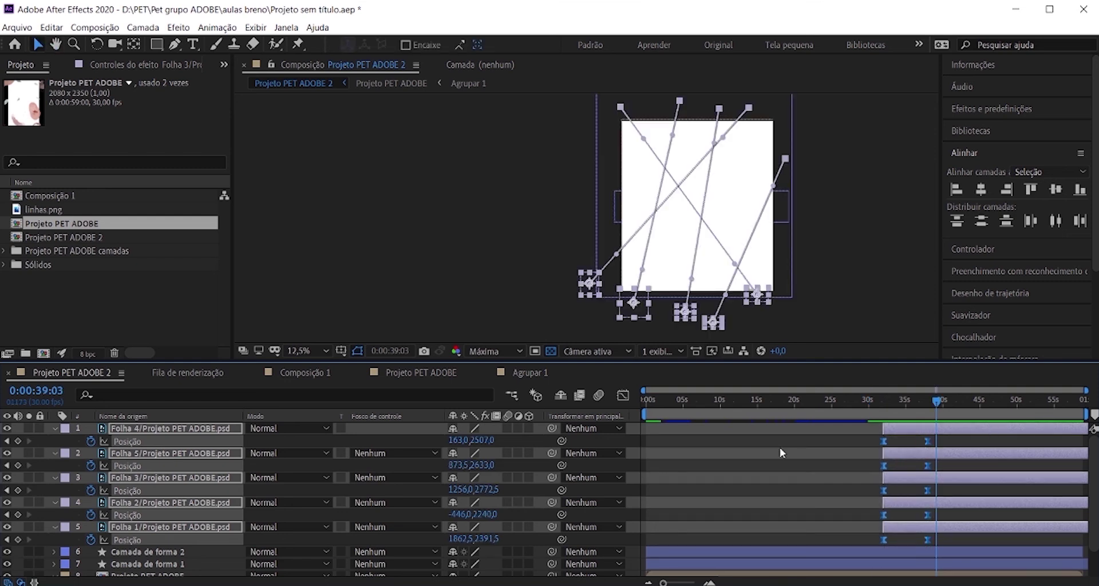
# Collapse the Folha layers' properties and add the Projeto PET ADOBE 2 composition to the render queue.
pyautogui.press('u')
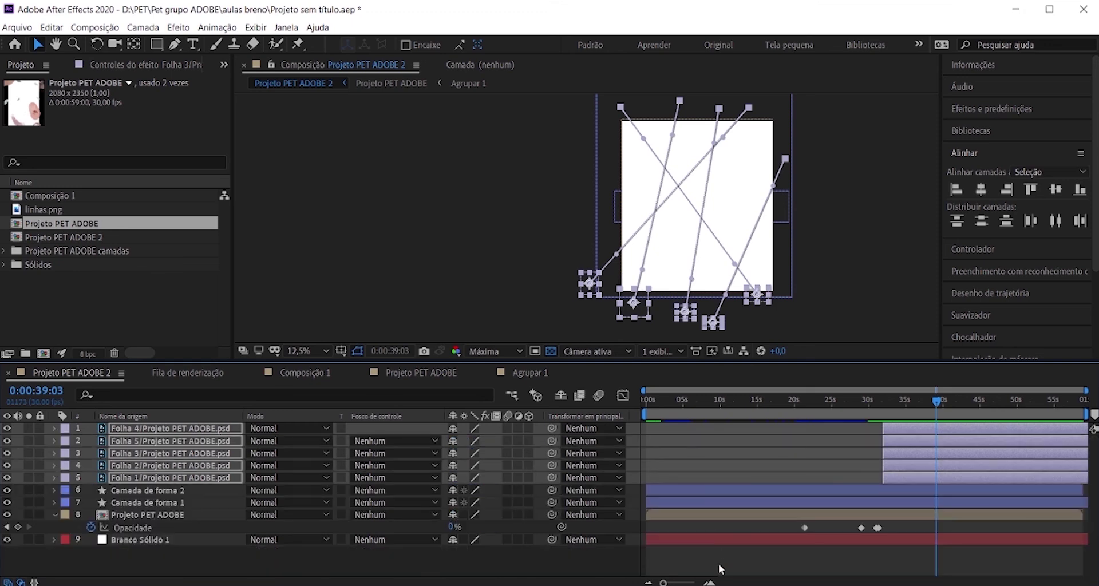
pyautogui.click(720, 567)
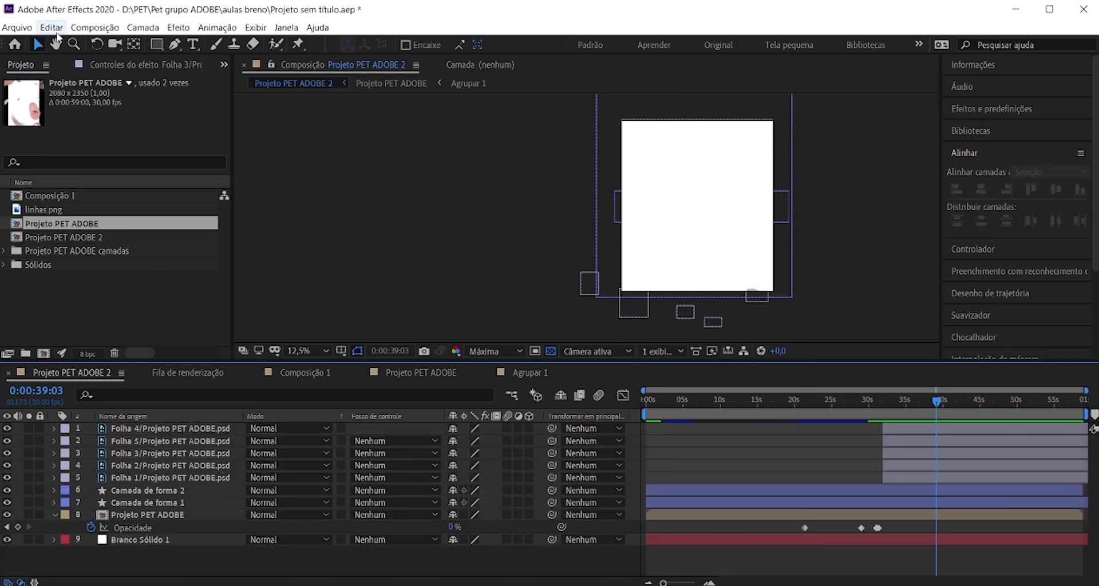
pyautogui.click(95, 28)
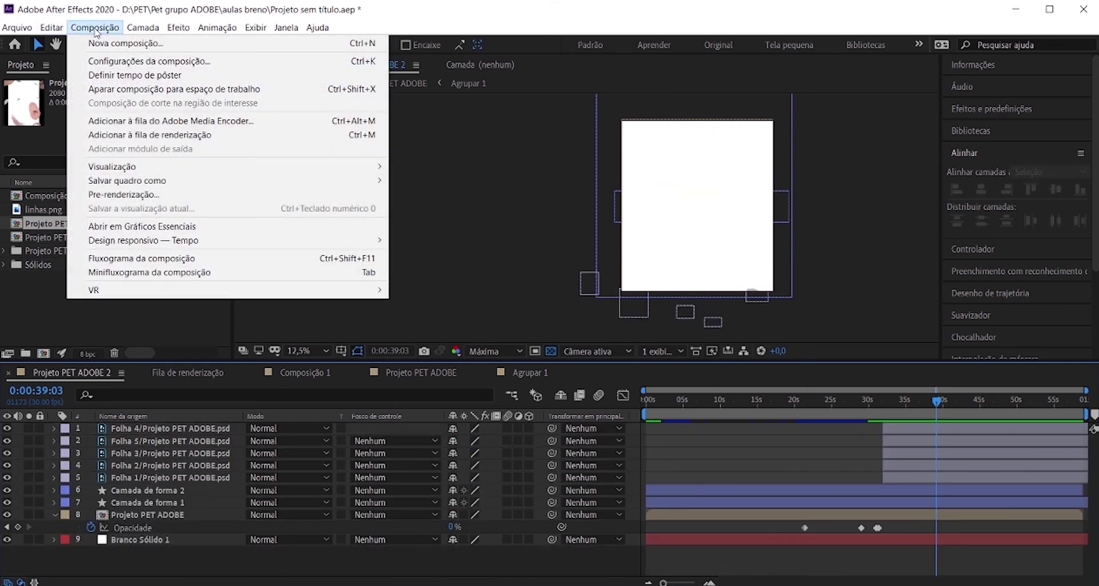
pyautogui.click(122, 136)
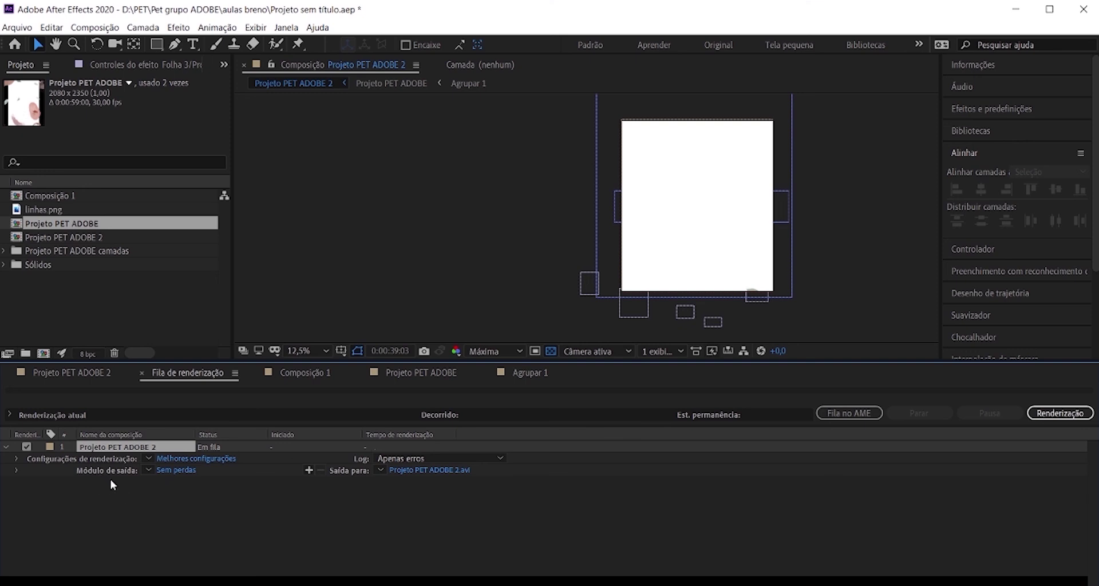
# Review the format and channel options in the output module settings, then close them without changes.
pyautogui.click(174, 470)
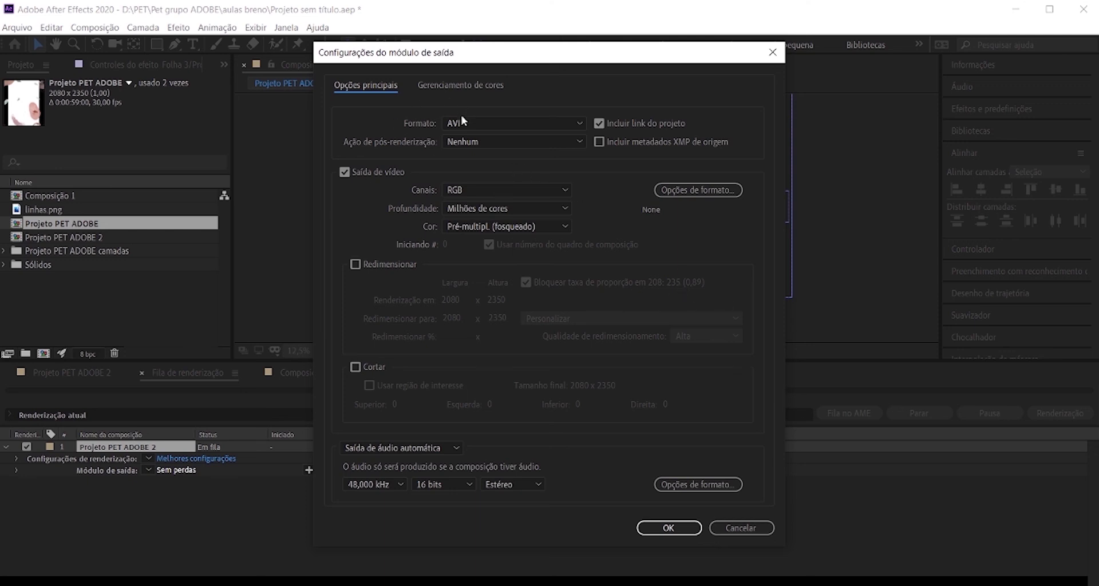
pyautogui.click(478, 124)
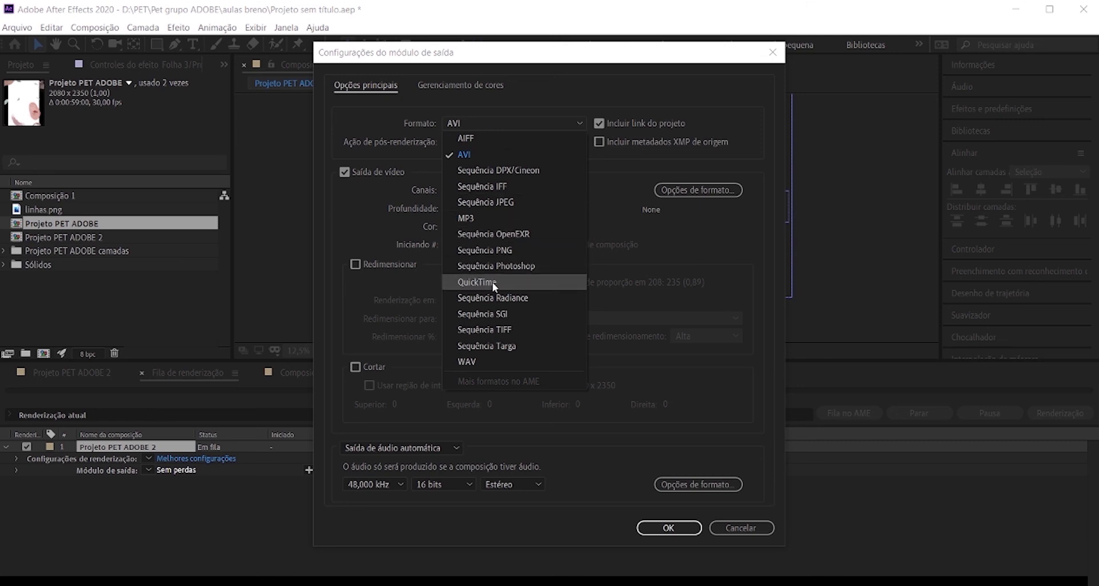
pyautogui.click(504, 154)
pyautogui.click(501, 190)
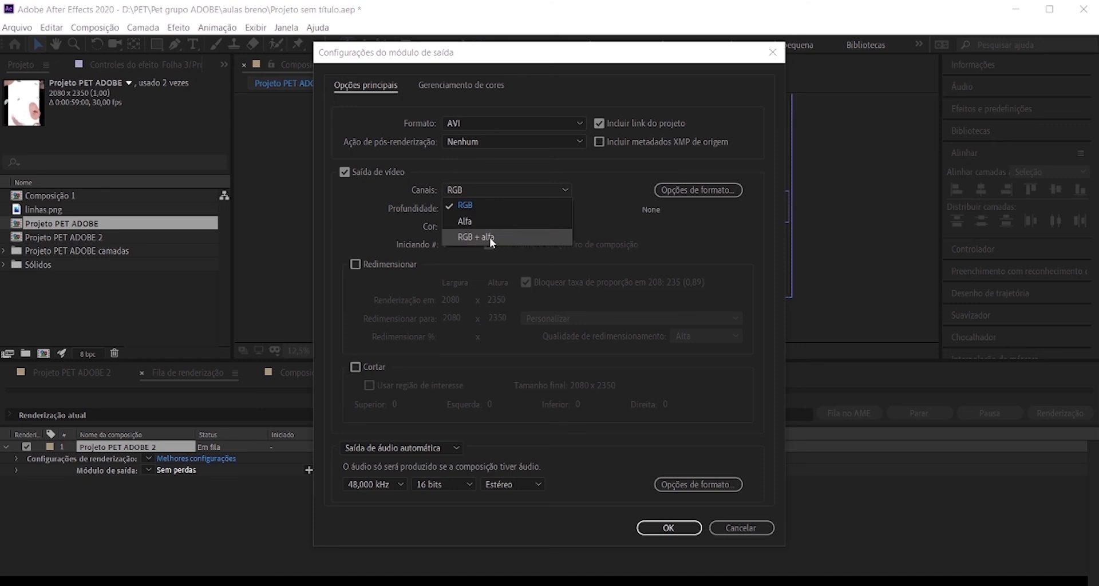
pyautogui.click(522, 55)
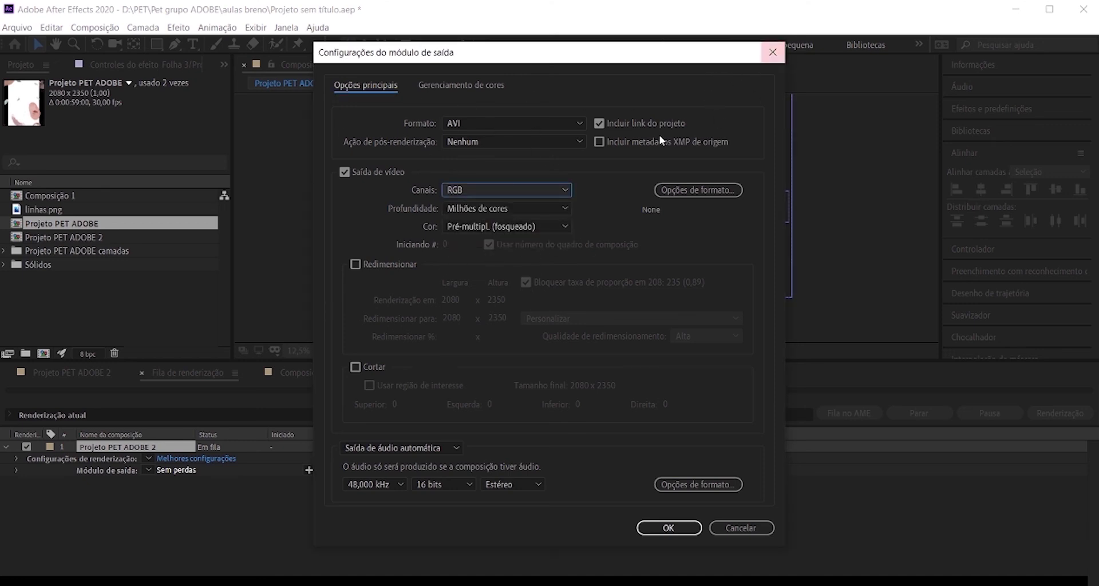
pyautogui.click(773, 52)
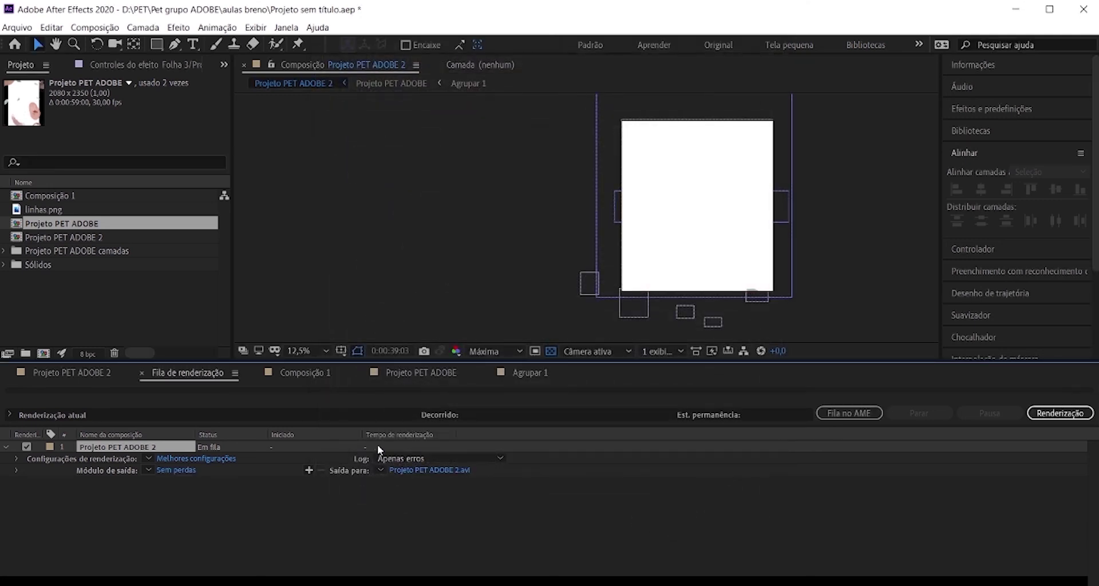
# Set the render output to an AVI file named Animação PET in the same folder as the project file.
pyautogui.click(416, 471)
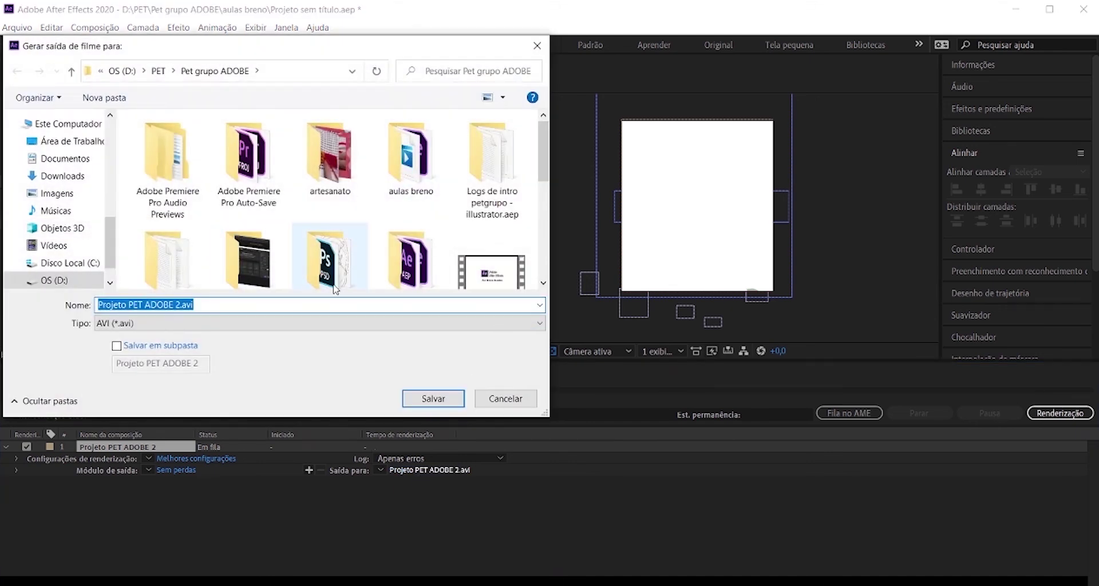
pyautogui.click(413, 169)
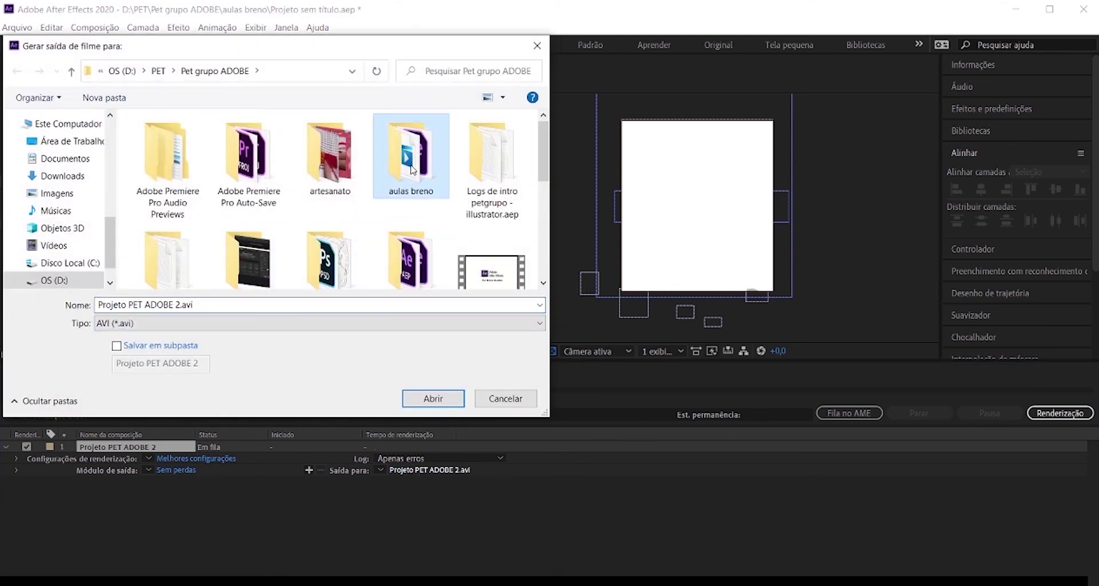
pyautogui.doubleClick(412, 169)
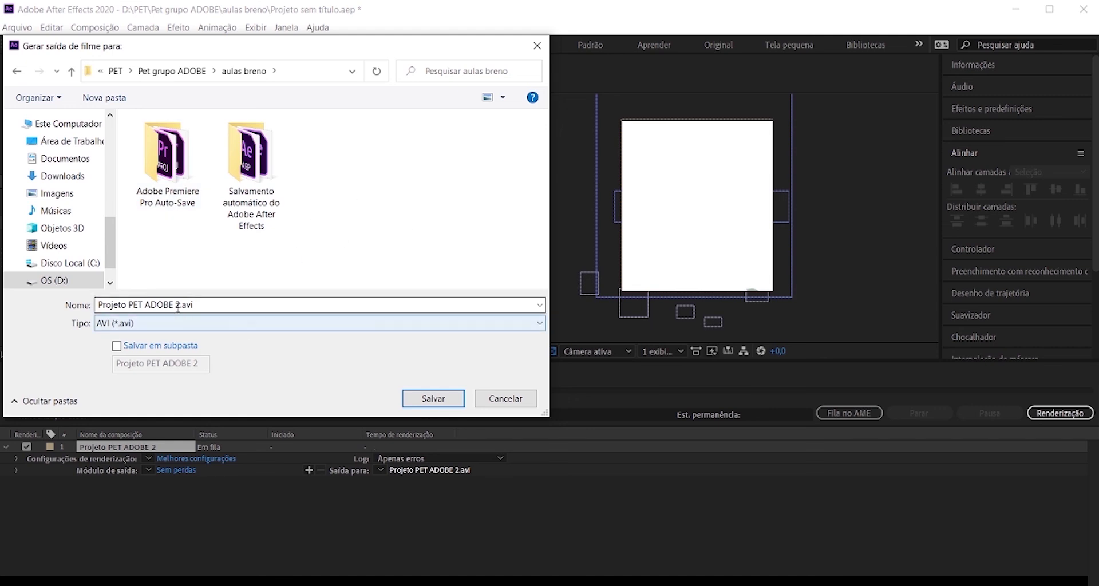
pyautogui.doubleClick(204, 305)
pyautogui.click(203, 305)
pyautogui.moveTo(205, 305); pyautogui.dragTo(91, 305)
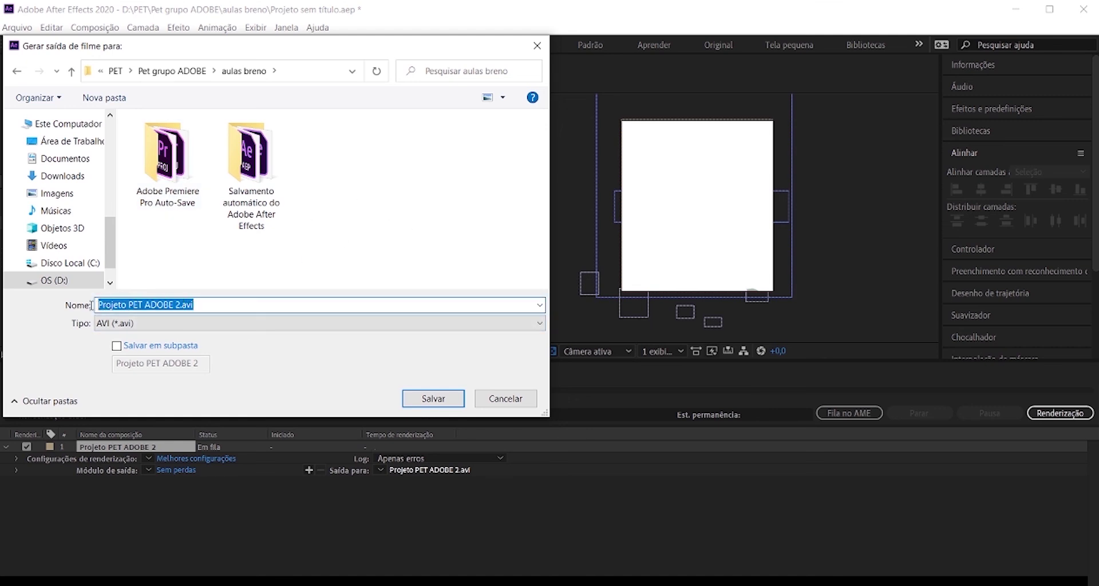
pyautogui.write('Animação PET')
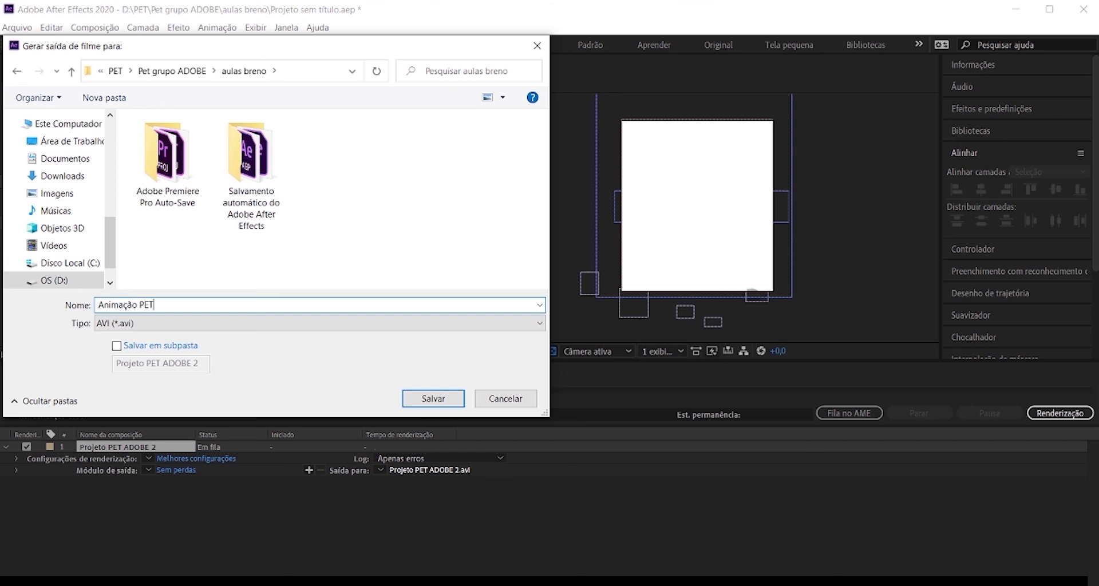
pyautogui.click(434, 398)
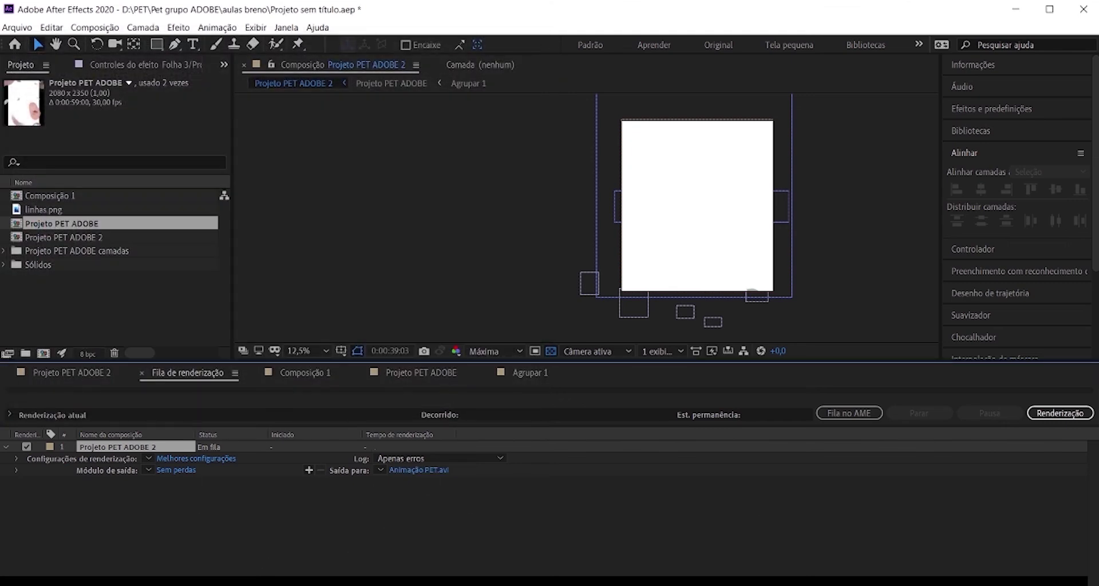
# Start rendering the queued Projeto PET ADOBE 2 composition and dismiss the McAfee notification.
pyautogui.click(1056, 416)
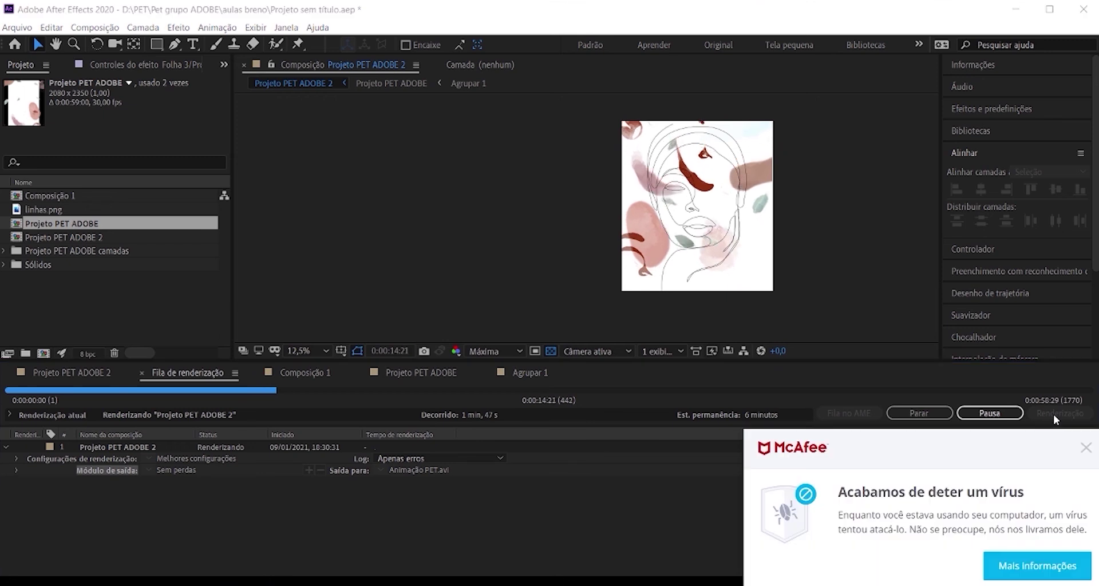
pyautogui.click(1086, 447)
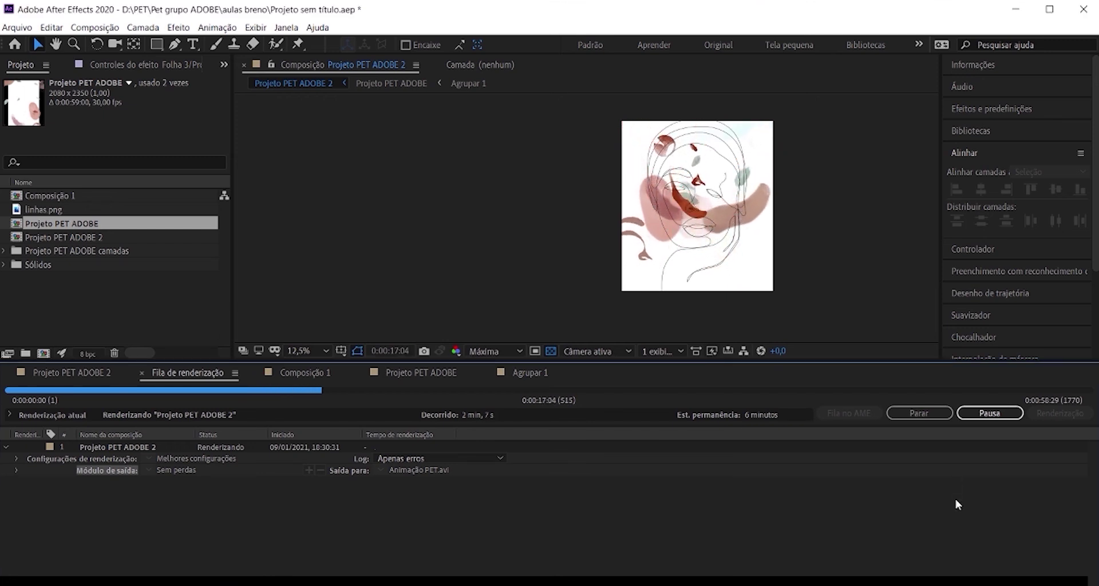